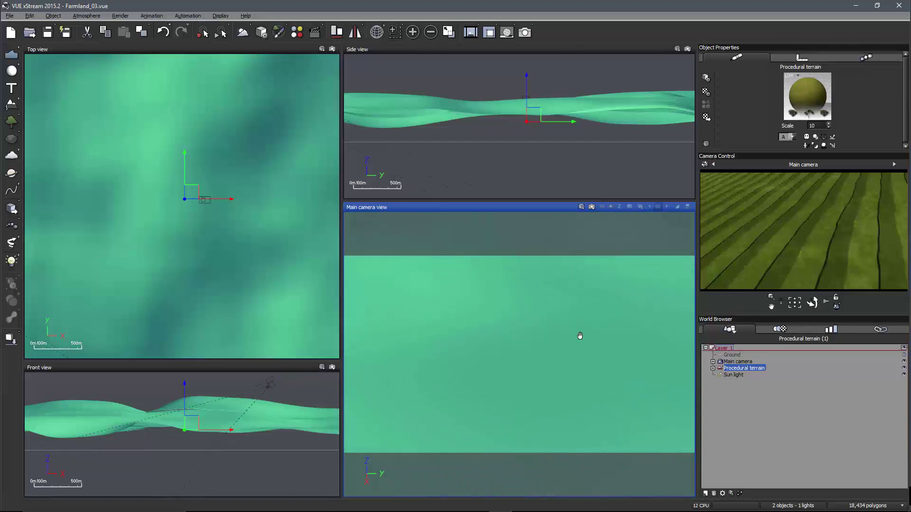
- Lower and tilt the main camera for a closer view of the crop rows, with the terrain deselected and the camera preview refreshed
right_click(789, 250)
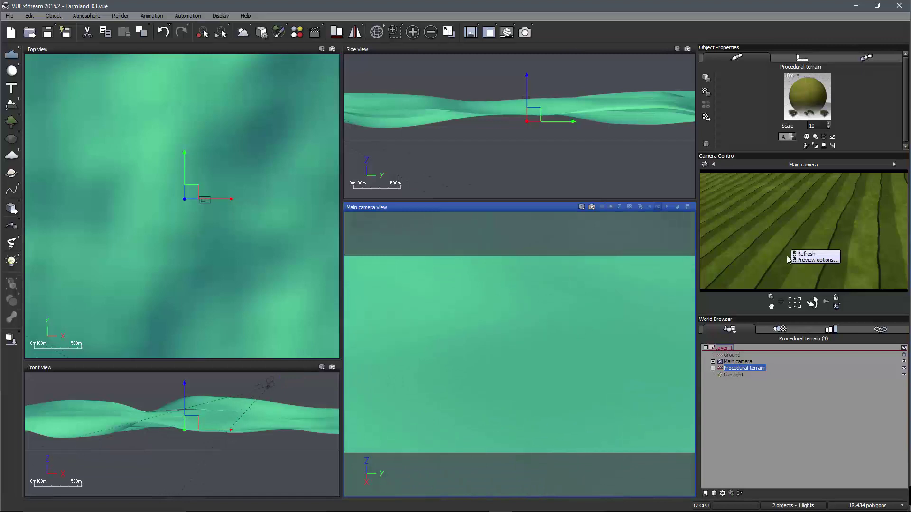
right_click_drag(613, 334, 617, 337)
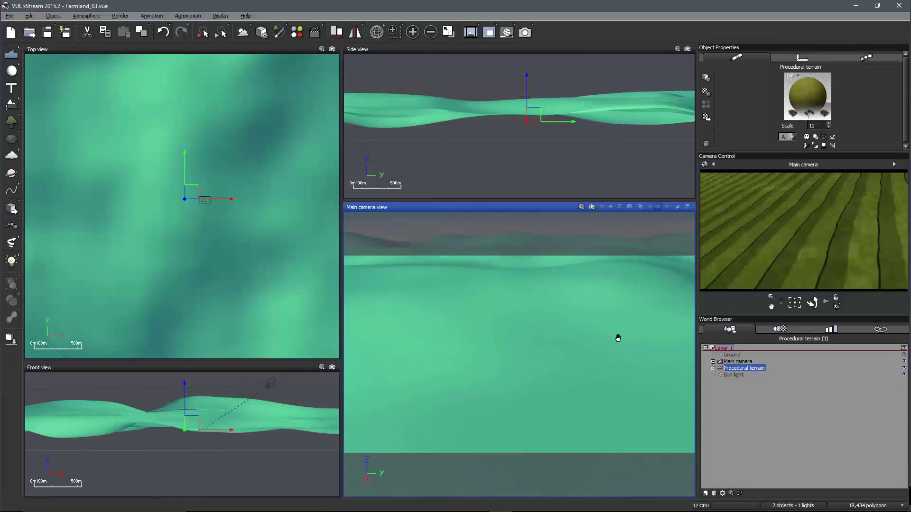
right_click(759, 255)
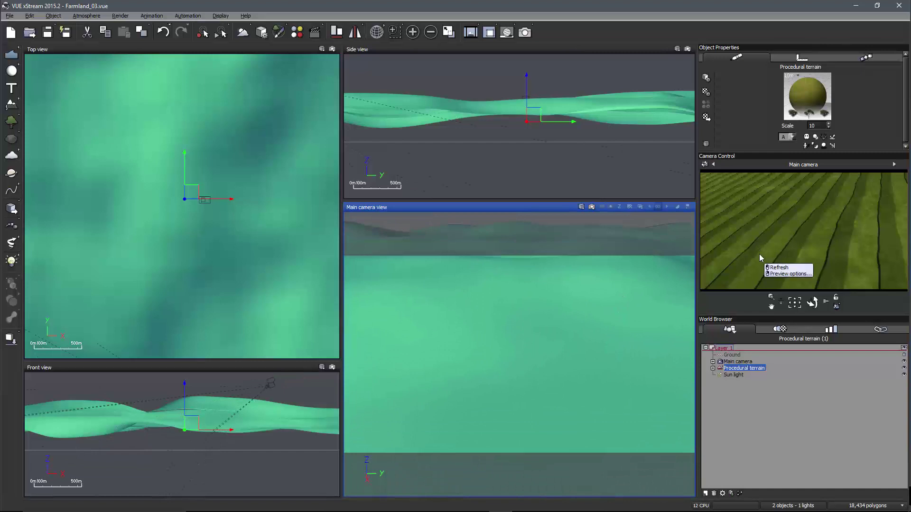
left_click(750, 285)
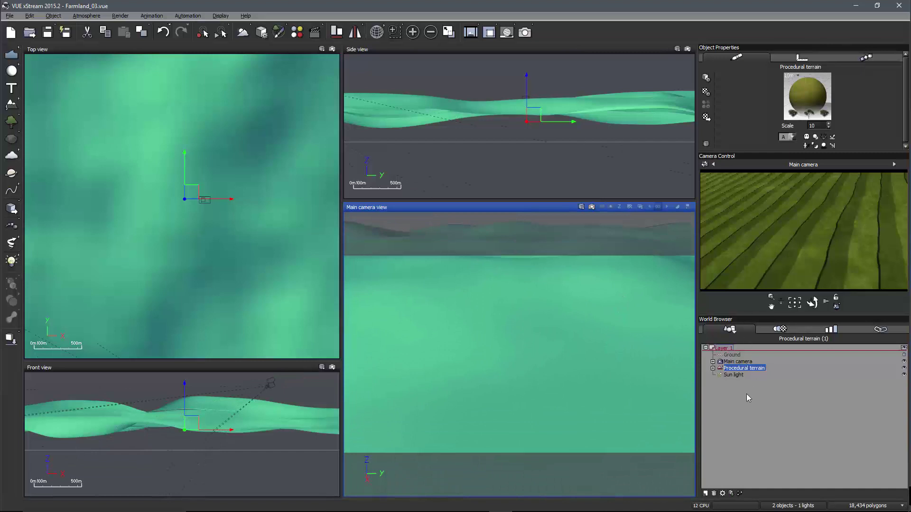
left_click(737, 407)
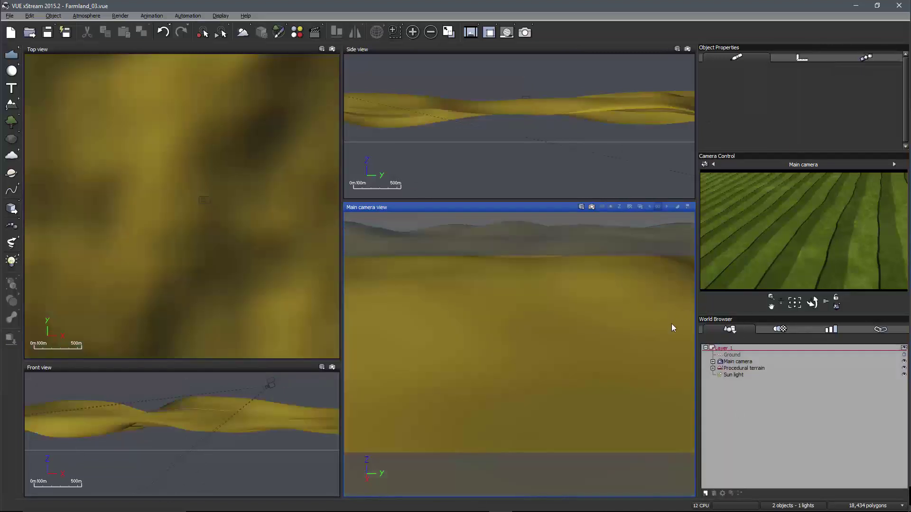
left_click_drag(695, 311, 698, 309)
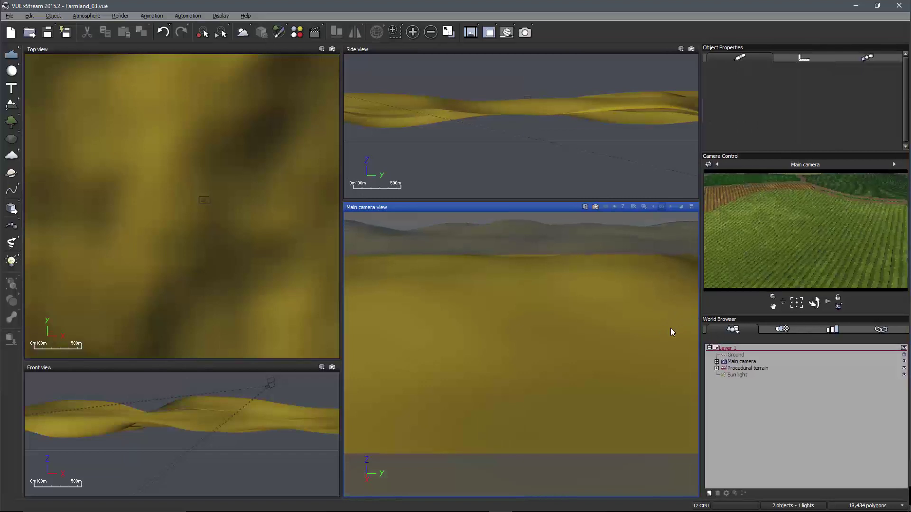
right_click_drag(634, 324, 632, 345)
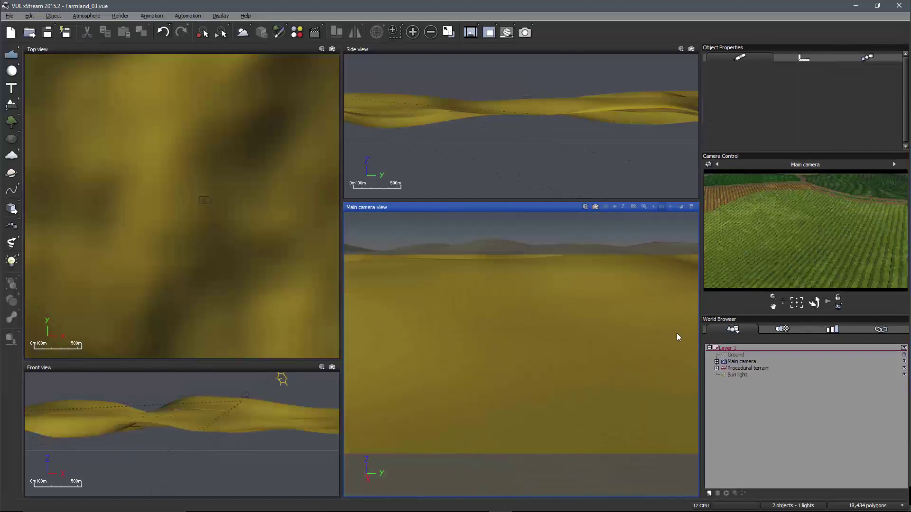
right_click_drag(573, 402, 601, 381)
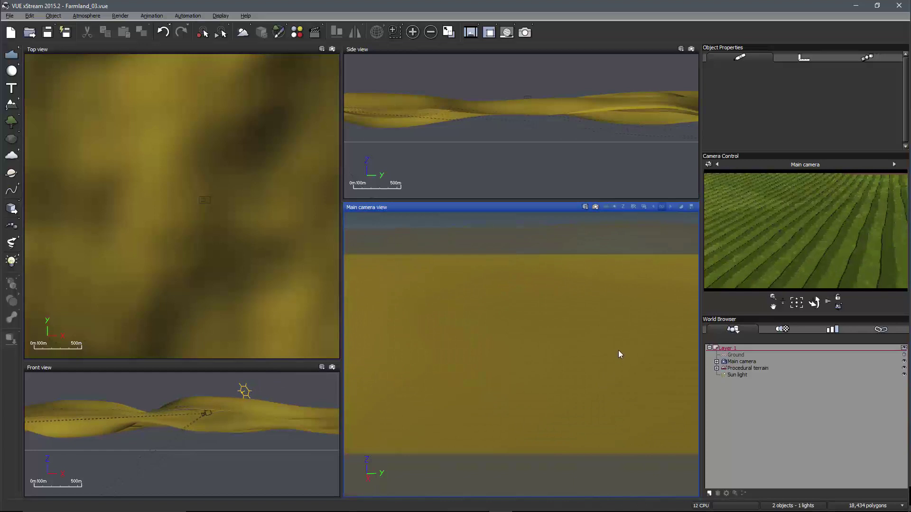
- Open the color production function of the farmlandColor layer in the procedural terrain's material
left_click(749, 369)
right_click(807, 95)
left_click(782, 99)
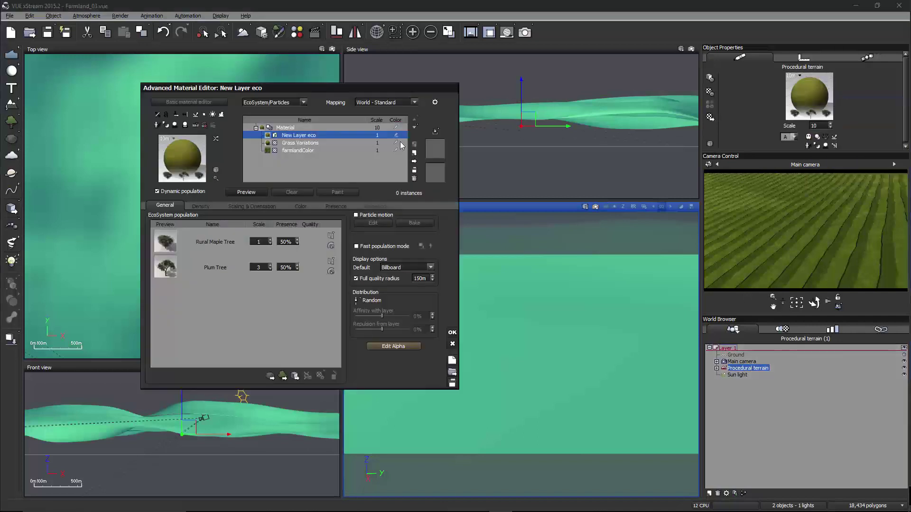
left_click(303, 151)
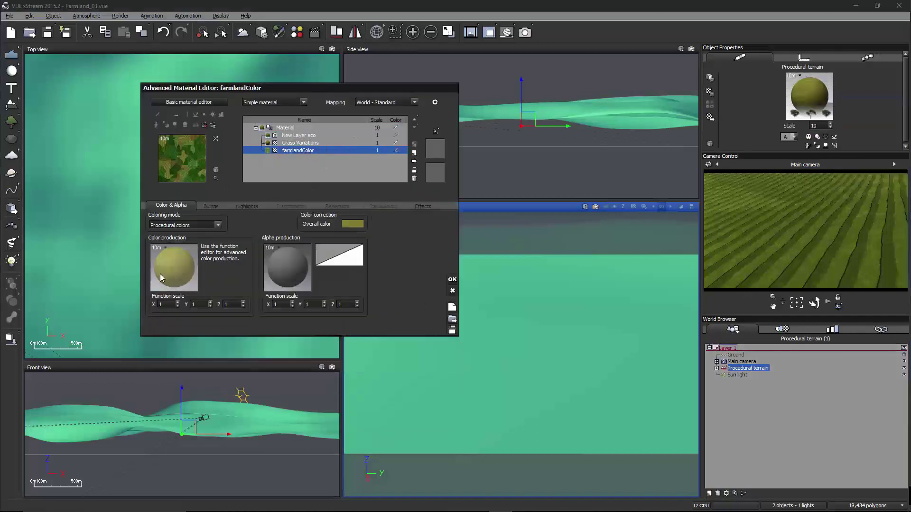
right_click(184, 258)
left_click(209, 262)
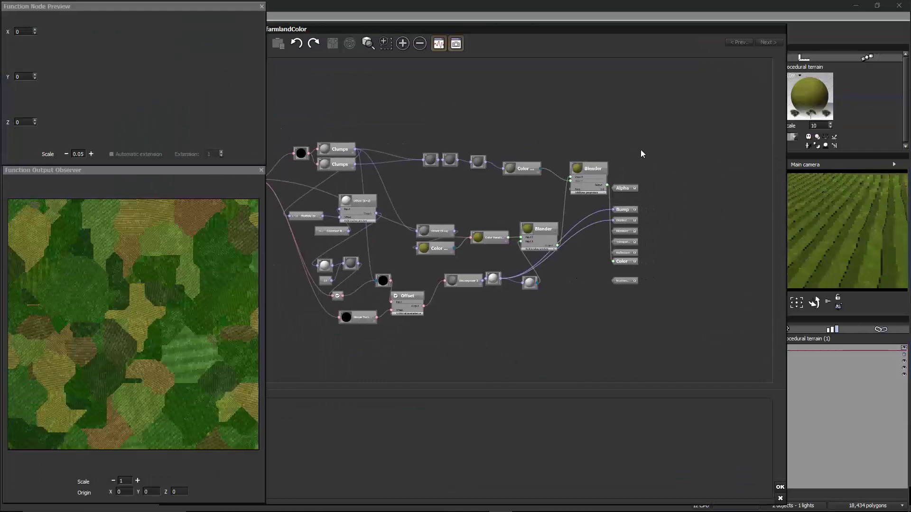
- Rearrange the function graph by moving the upper Blender node and placing the Bump output node above Alpha
left_click(567, 164)
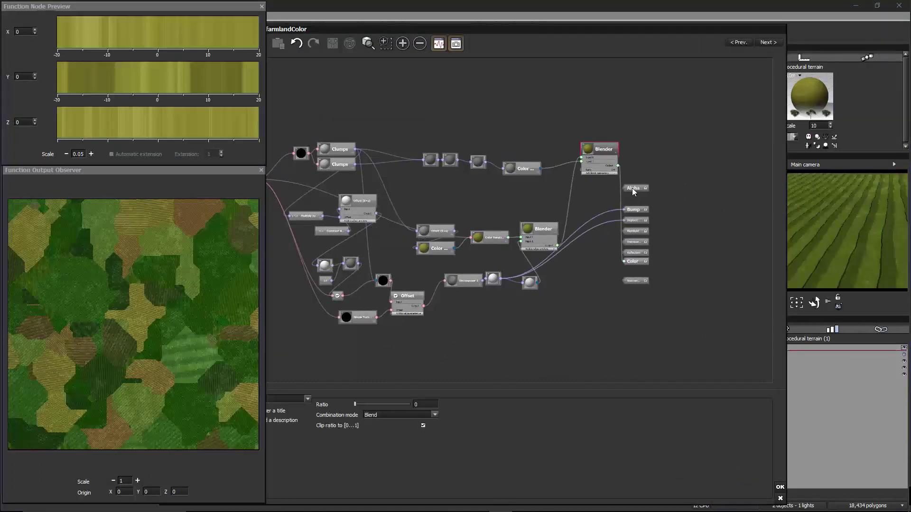
left_click(668, 196)
scroll(557, 248, "up", 5)
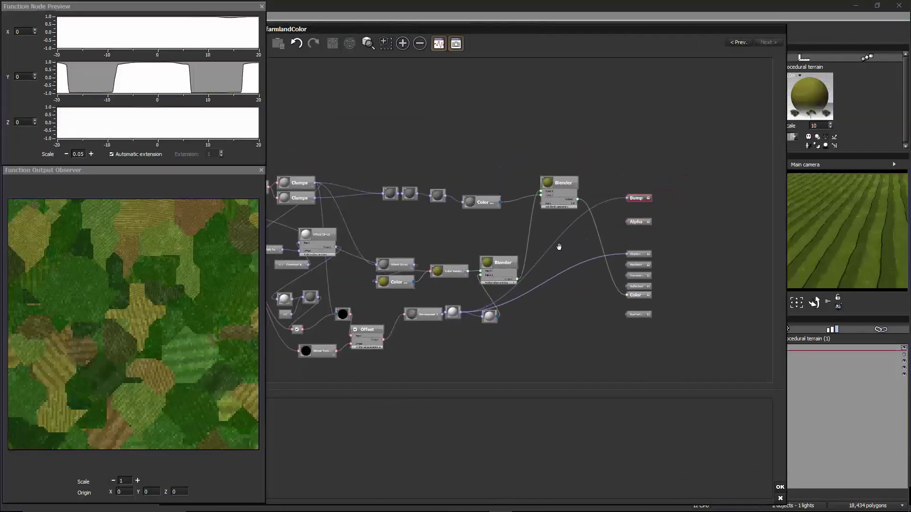
left_click(565, 136)
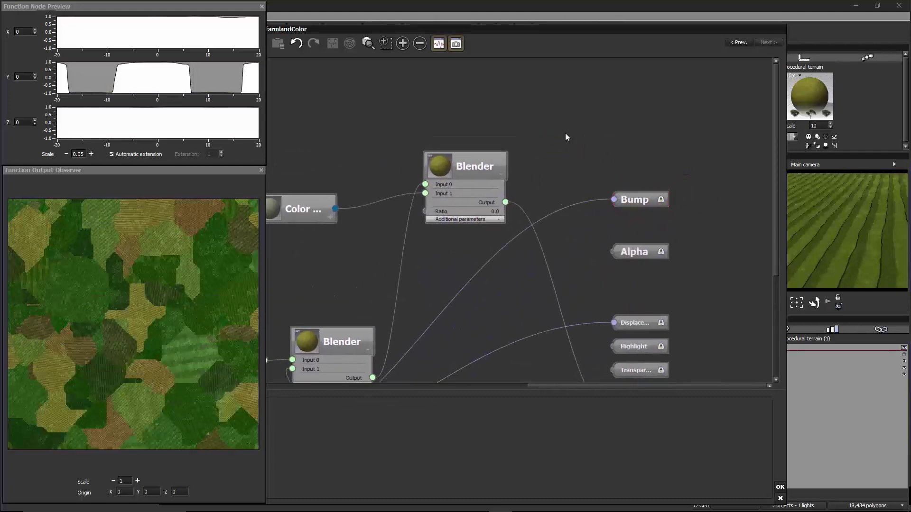
scroll(563, 172, "down", 4)
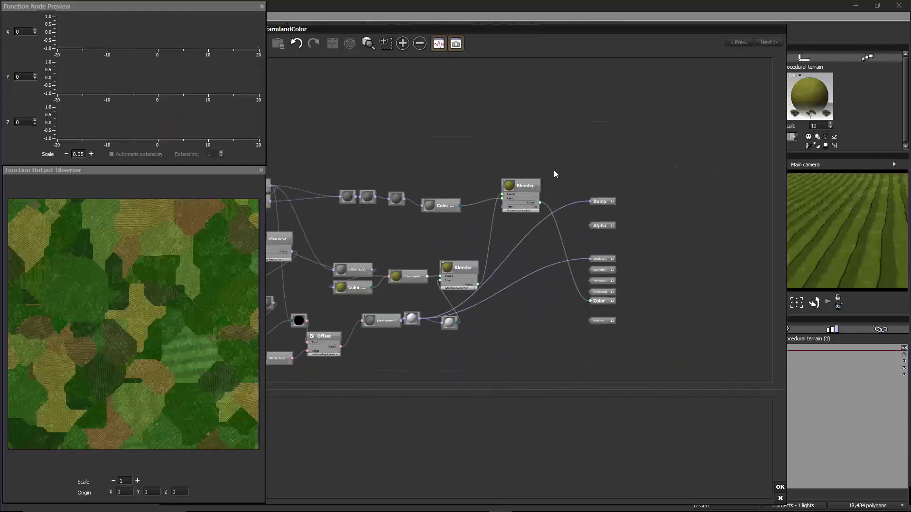
- Close the function output observer and node preview, and move the Function Editor clear of the main camera preview
mouse_move(415, 22)
left_mouse_down()
mouse_move(506, 8)
mouse_move(541, 23)
mouse_move(413, 18)
mouse_move(447, 15)
mouse_move(429, 13)
left_mouse_up()
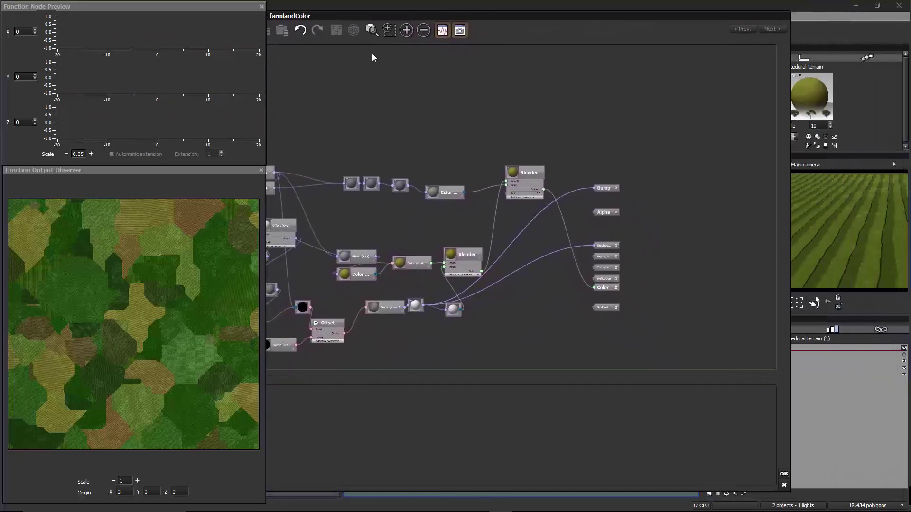
left_click(262, 170)
left_click(261, 6)
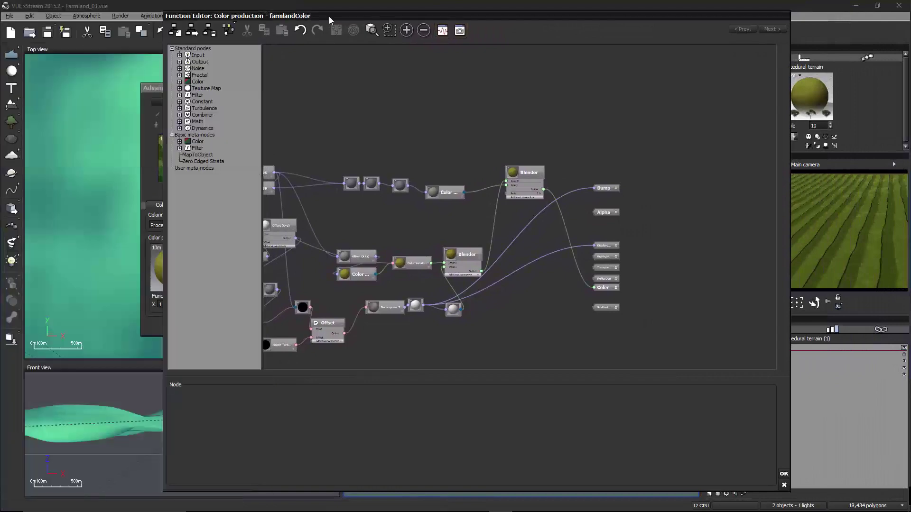
left_click_drag(318, 16, 237, 19)
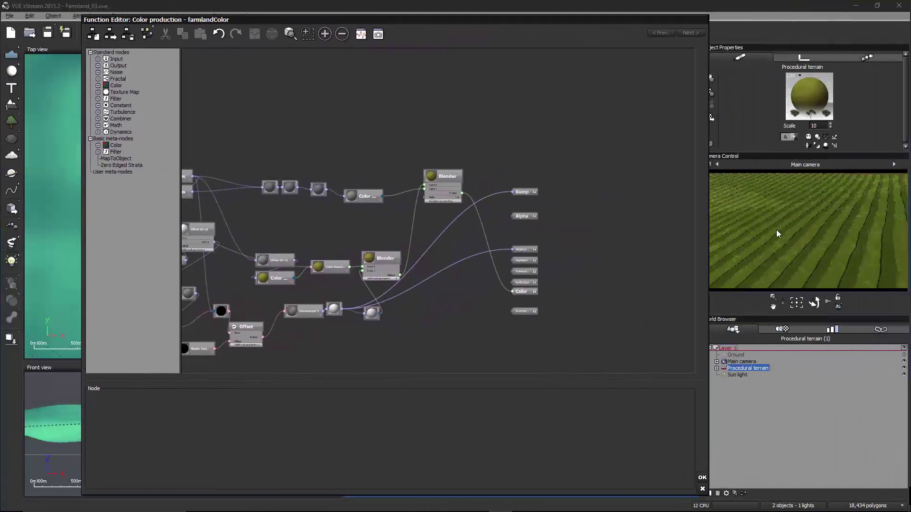
- Add a Simple Fractal node to the graph, connect it to the Bump output, and accept the function
scroll(506, 201, "up", 5)
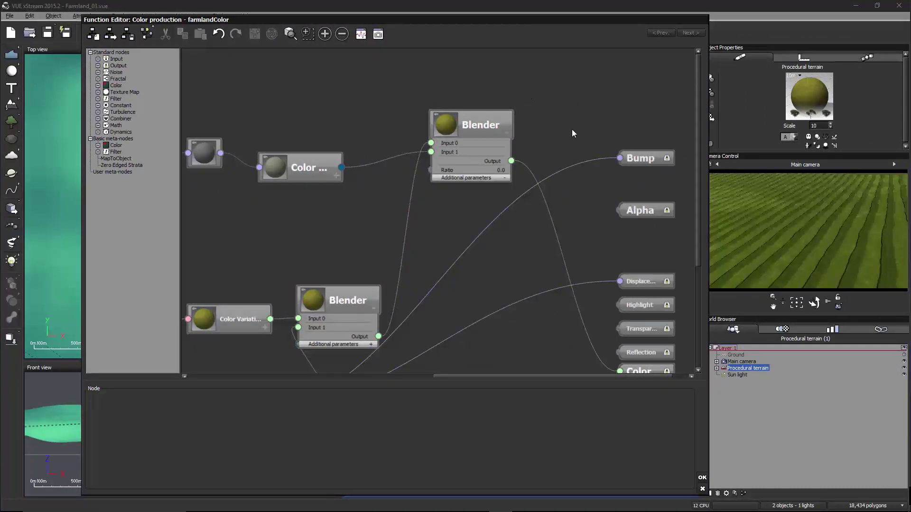
scroll(585, 168, "down", 4)
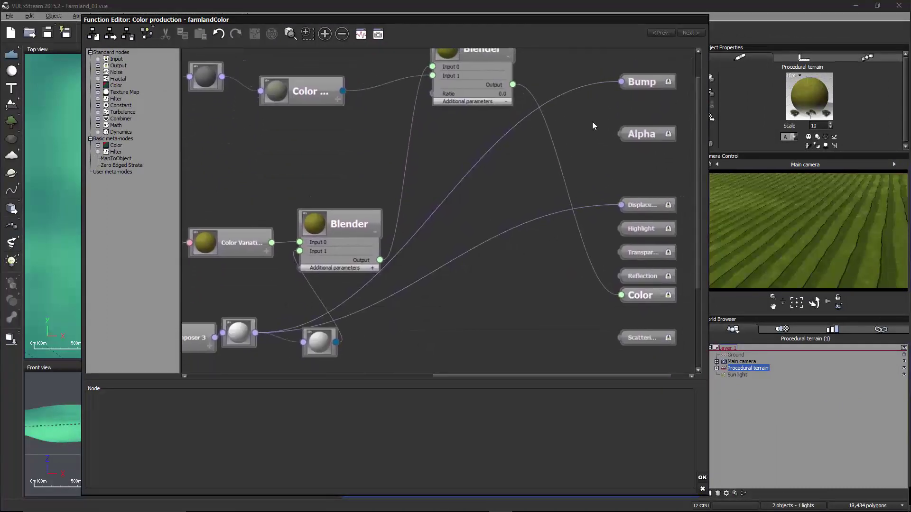
right_click(504, 165)
mouse_move(539, 195)
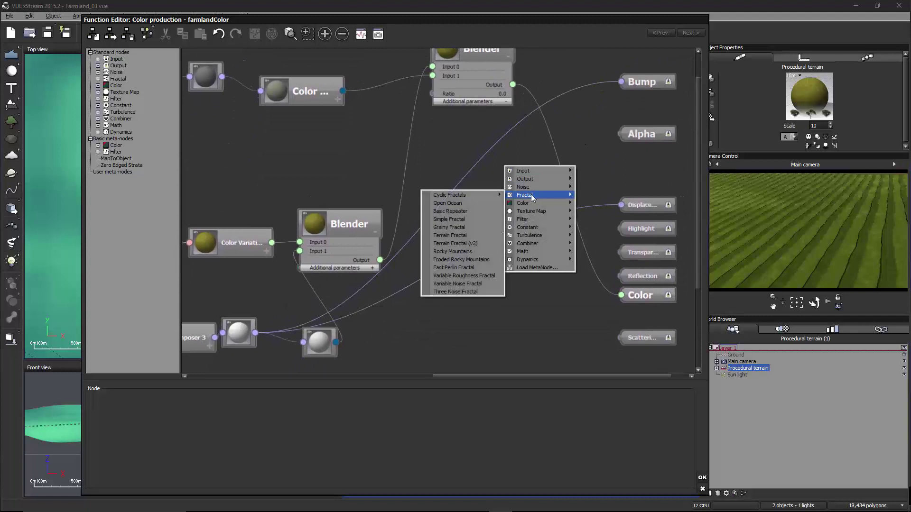
left_click(482, 220)
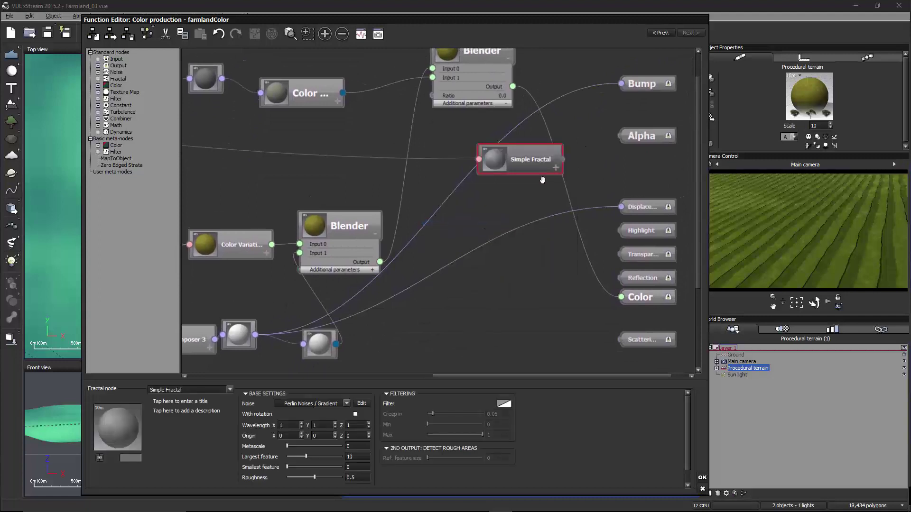
left_click_drag(512, 195, 583, 123)
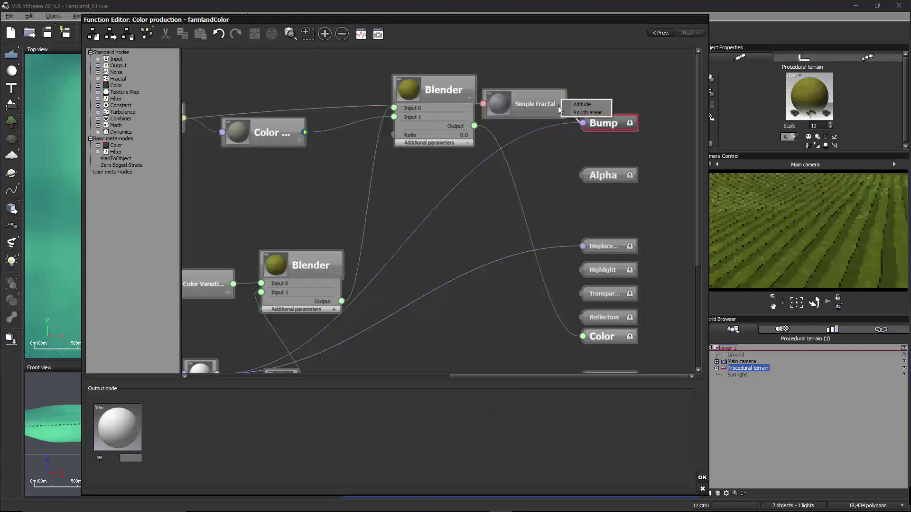
left_click_drag(528, 101, 432, 200)
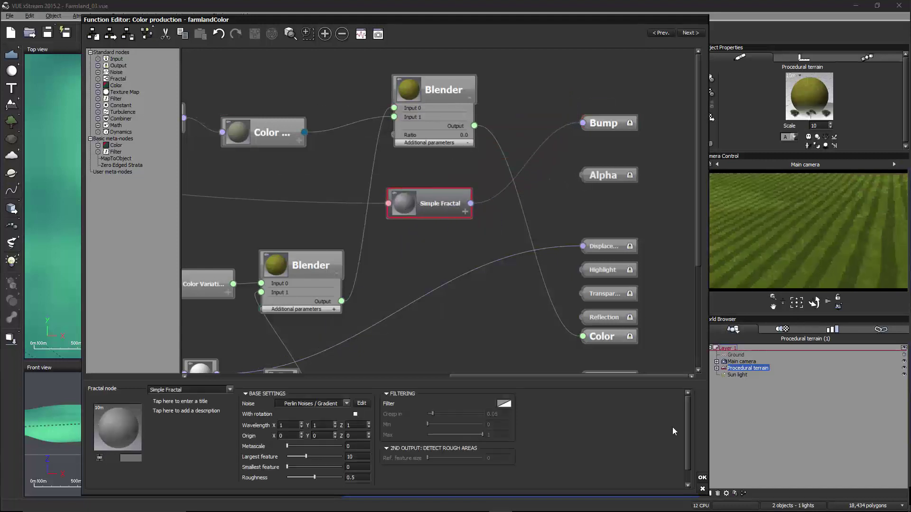
left_click(699, 477)
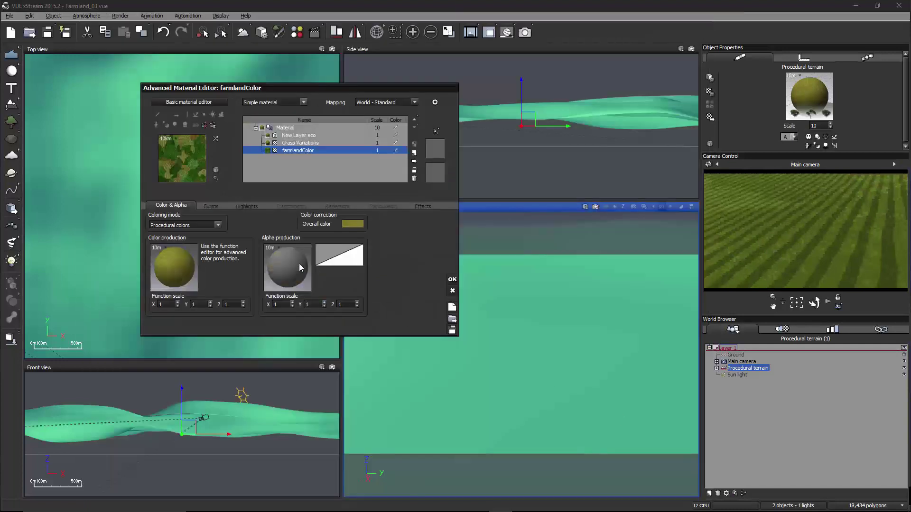
- Set the bump depth of the farmlandColor layer to 2
left_click(212, 206)
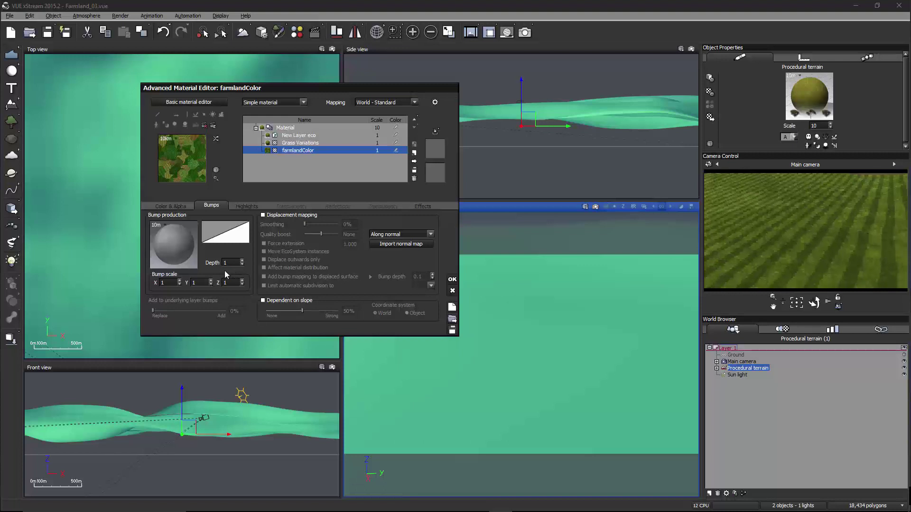
type("2")
key("Return")
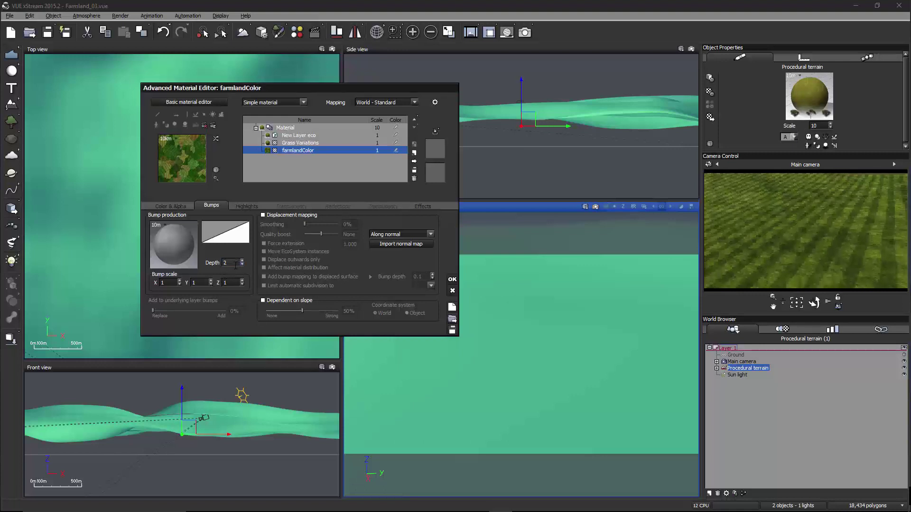
- Open the farmlandColor bump production function and space out the Simple Fractal node and the output nodes
right_click(171, 243)
left_click(190, 244)
scroll(472, 230, "up", 5)
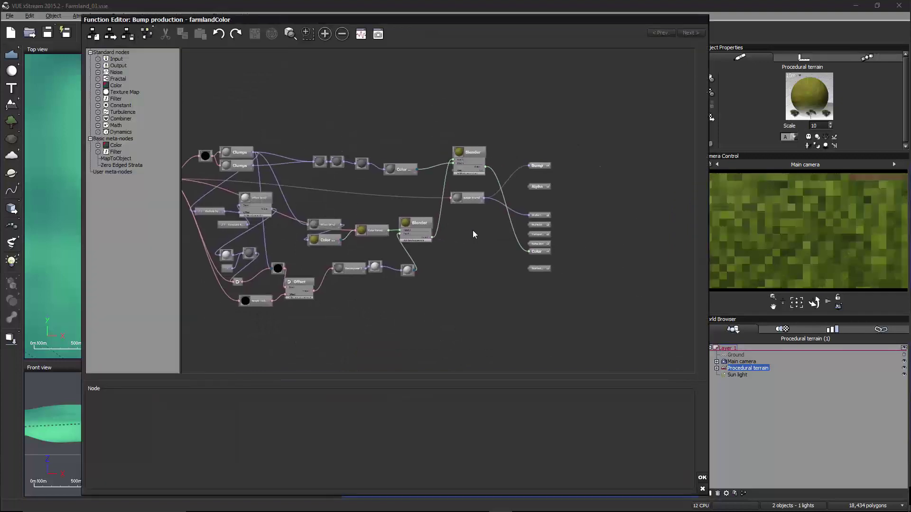
left_click(500, 188)
middle_click_drag(520, 220, 482, 195)
left_click_drag(437, 170, 448, 156)
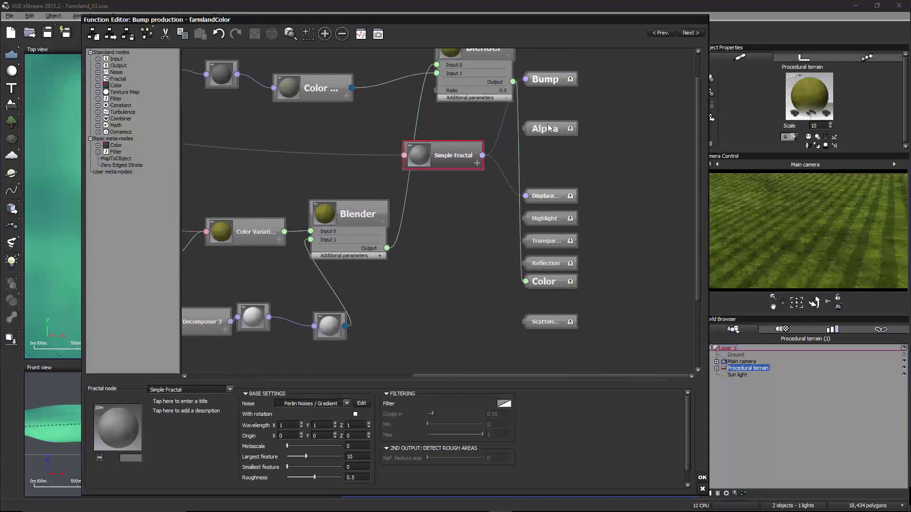
left_click_drag(534, 135, 650, 136)
left_click_drag(452, 165, 464, 166)
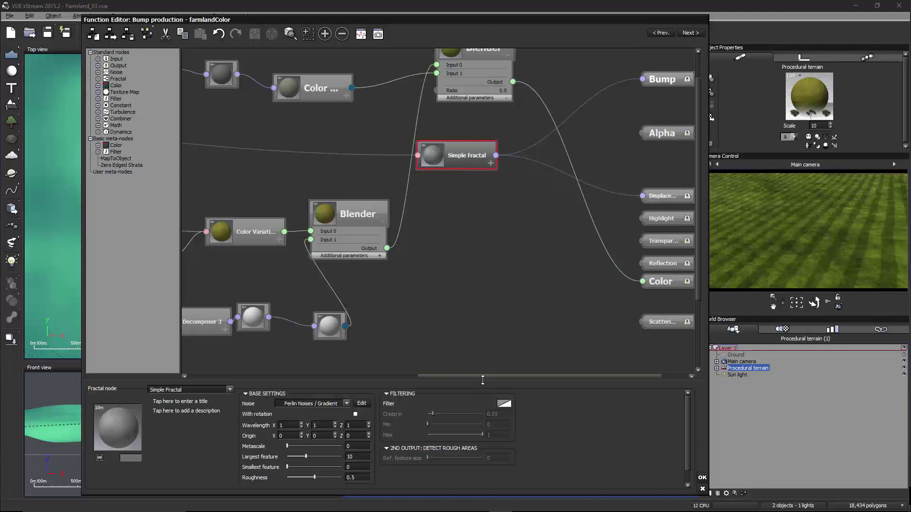
- Enlarge the node parameter area and set the Simple Fractal's gain to about 1.37 and largest feature to about 4.76
left_click_drag(484, 361, 485, 337)
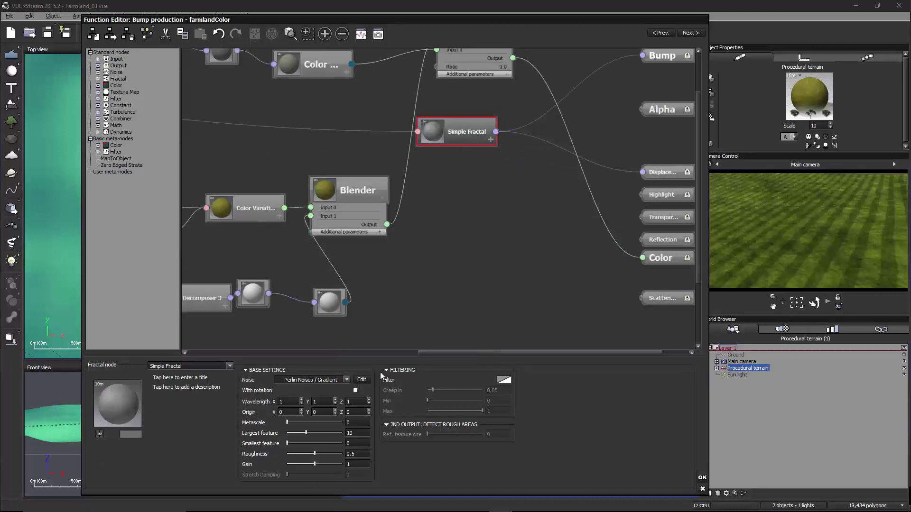
left_click_drag(387, 355, 386, 342)
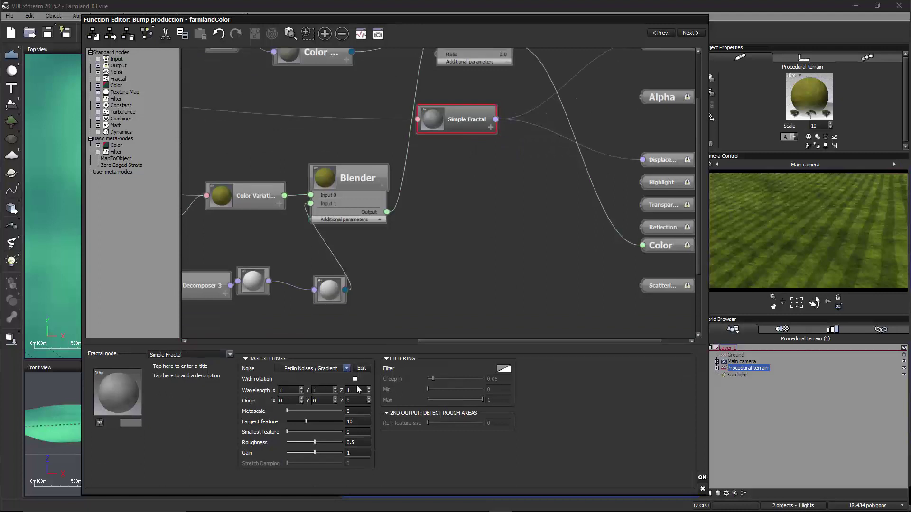
left_click_drag(324, 453, 327, 453)
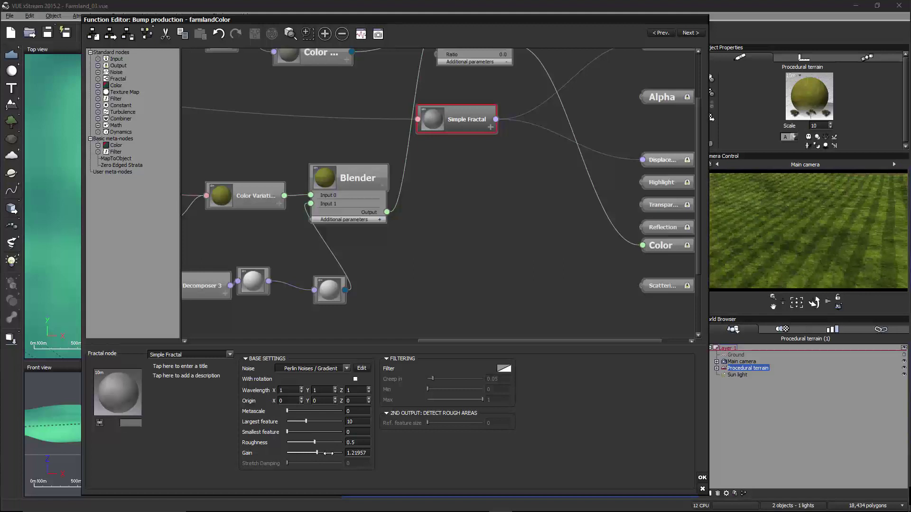
left_click_drag(329, 454, 331, 453)
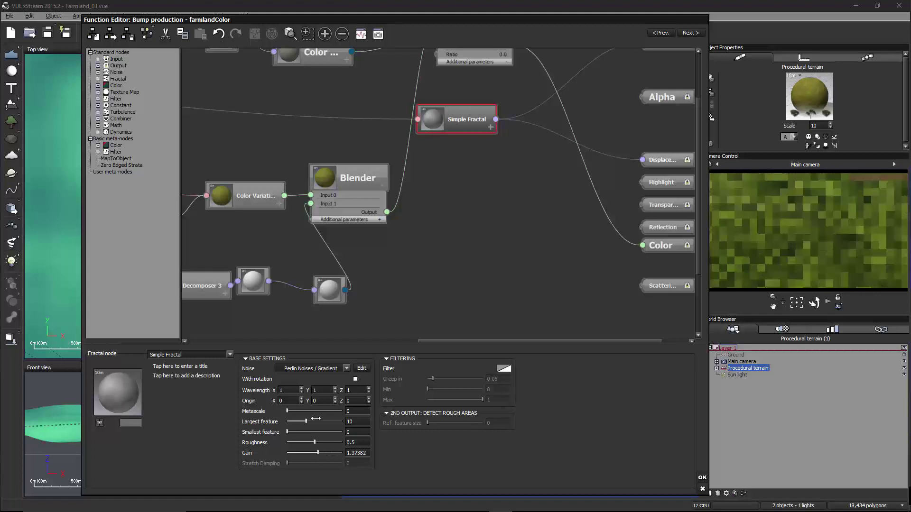
left_click_drag(315, 419, 311, 419)
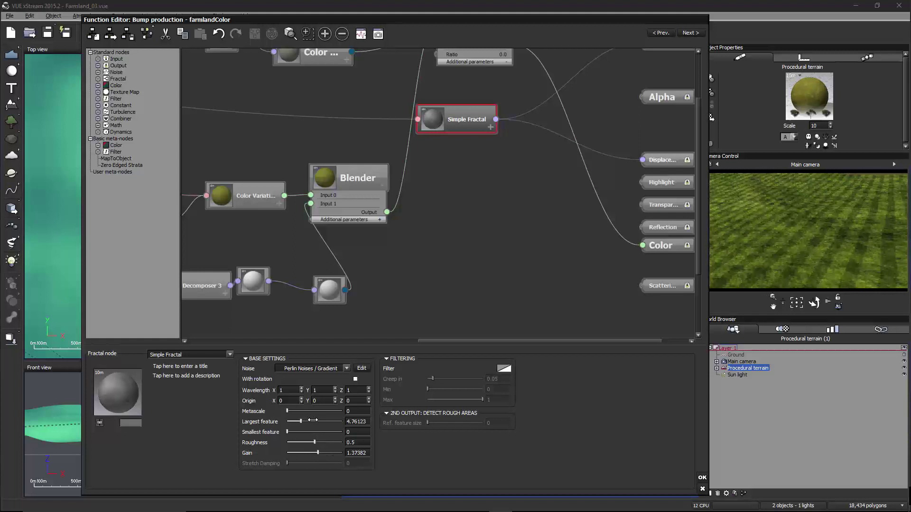
- Reduce the Simple Fractal's largest feature to about 3.3
left_click_drag(311, 419, 310, 420)
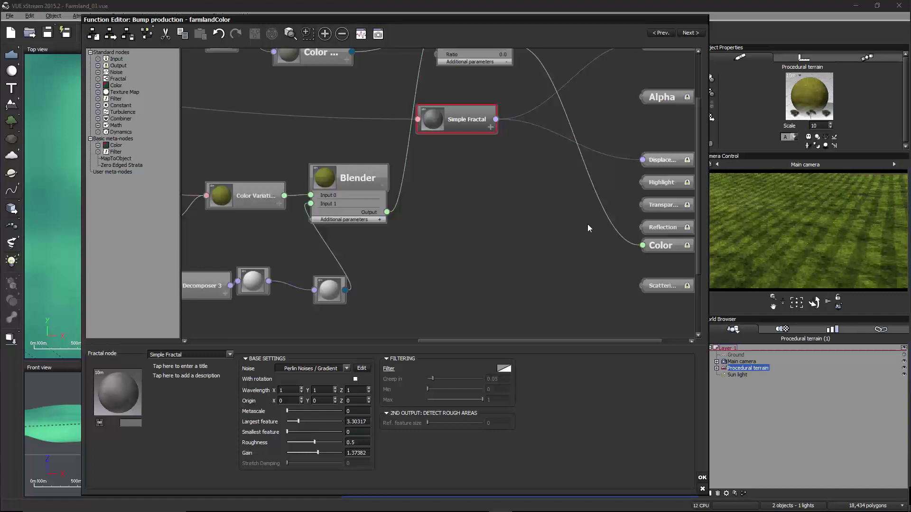
middle_click_drag(573, 208, 560, 243)
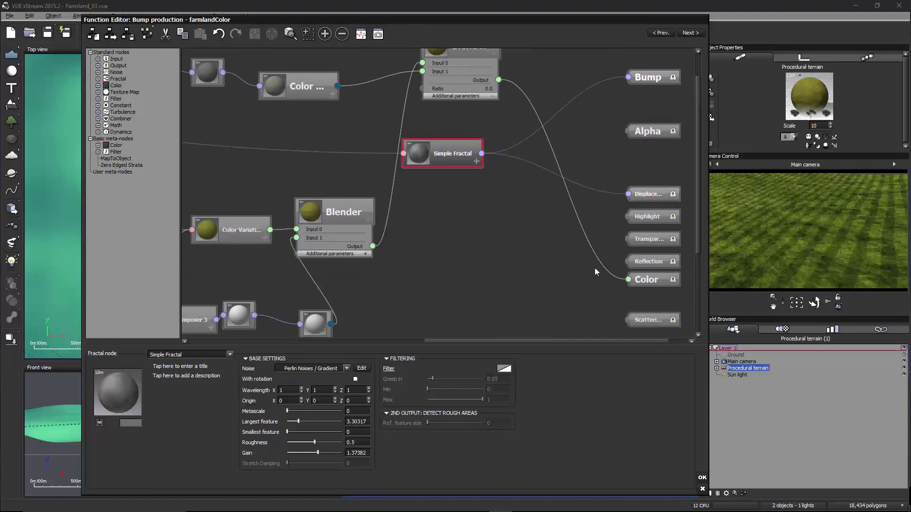
middle_click_drag(596, 272, 632, 249)
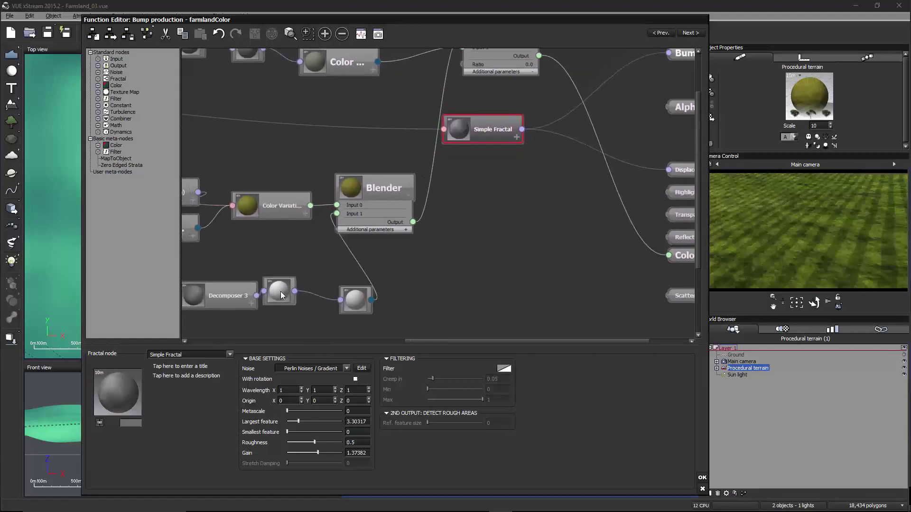
- Space out the Decomposer 3, adjoining filter and Simple Fractal nodes to make room in the graph
left_click_drag(281, 291, 294, 291)
middle_click_drag(238, 295, 301, 277)
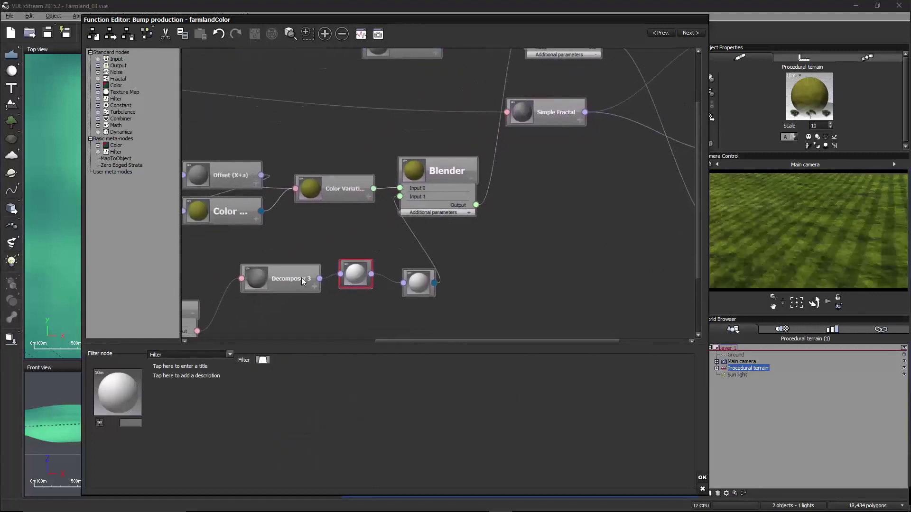
left_click_drag(302, 280, 284, 268)
left_click_drag(351, 282, 351, 263)
left_click(497, 240)
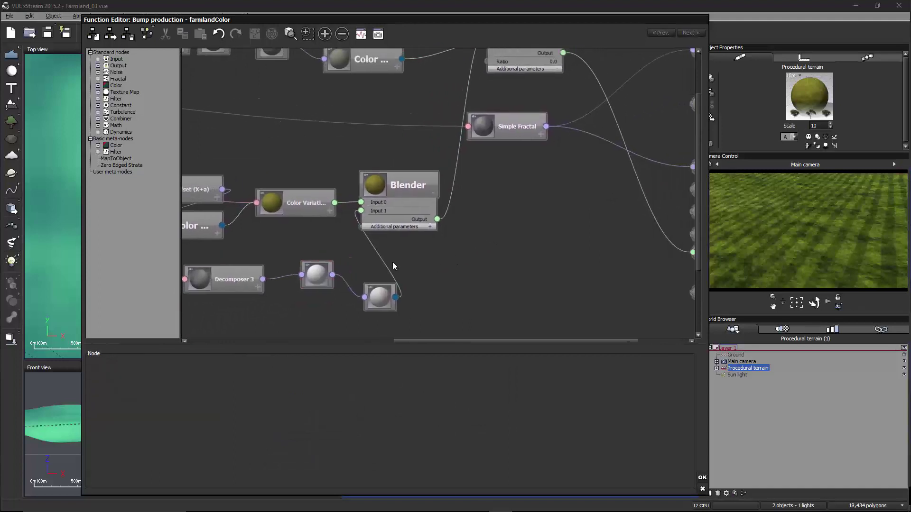
left_click_drag(526, 118, 544, 135)
left_click(537, 217)
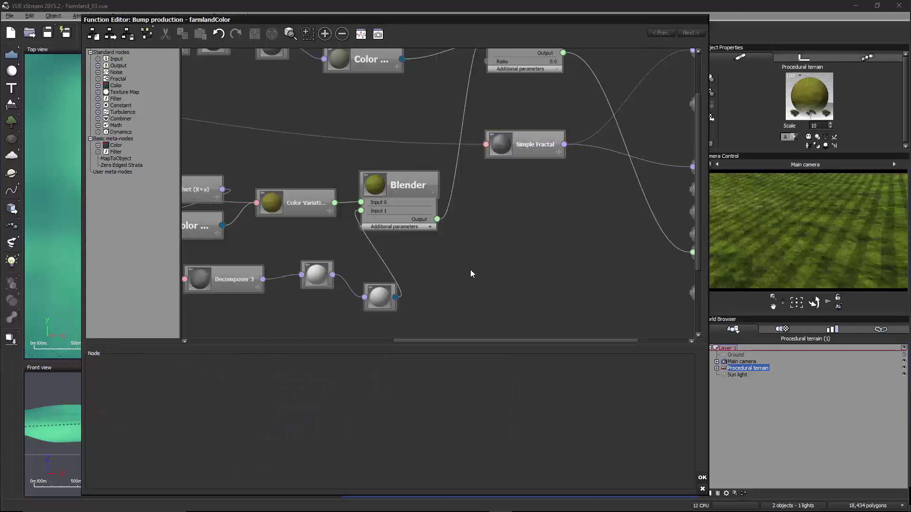
- Add a Blender combiner node below the Simple Fractal and expand it to expose its inputs and output
right_click(504, 233)
mouse_move(540, 311)
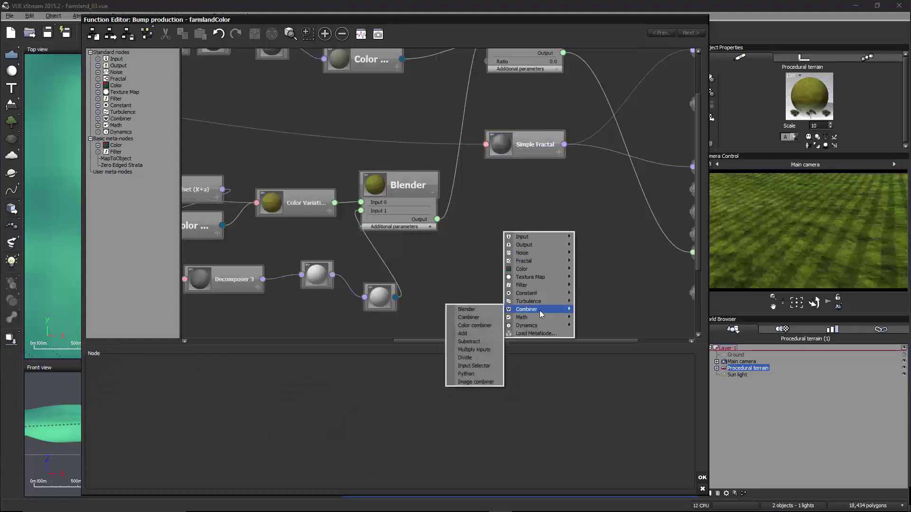
left_click(466, 309)
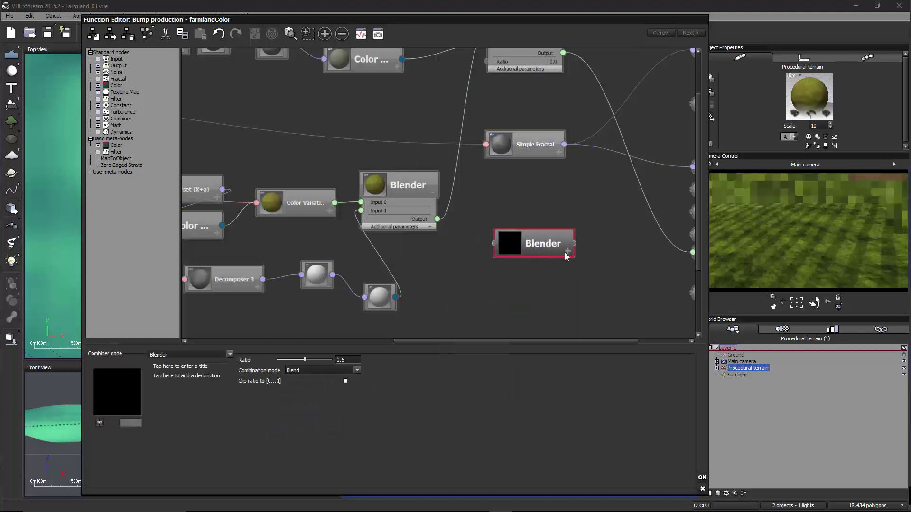
left_click(567, 251)
left_click_drag(564, 256, 578, 256)
- Add a Map filter node before the new Blender and feed it from the filter node that follows Decomposer 3
left_click(331, 265)
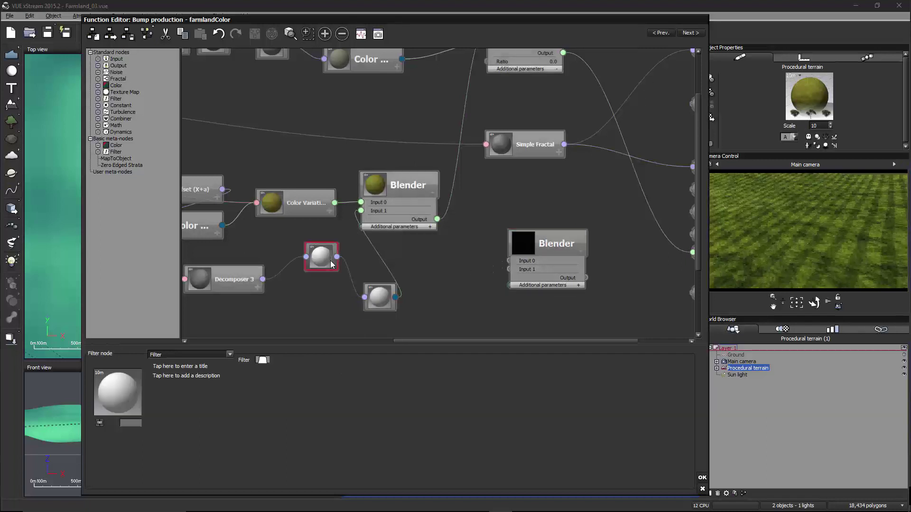
left_click_drag(331, 264, 331, 278)
right_click(440, 255)
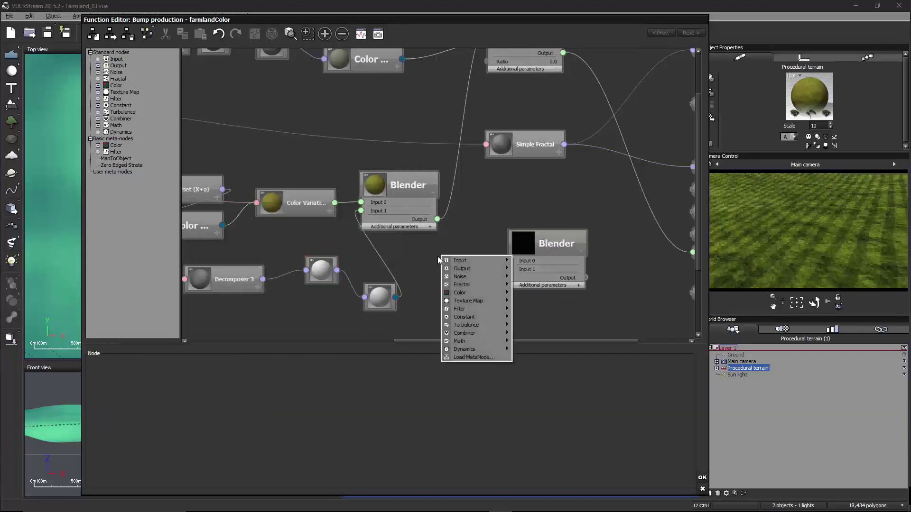
mouse_move(472, 309)
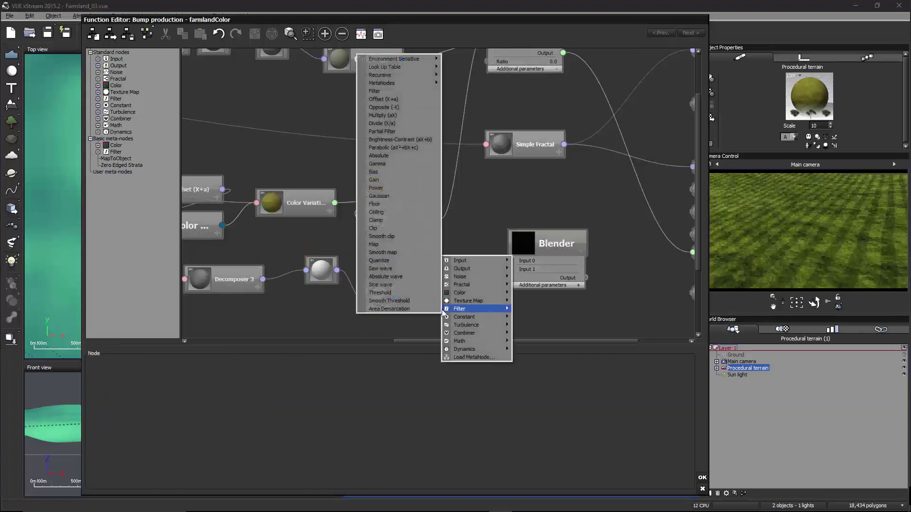
left_click(418, 248)
left_click_drag(414, 243, 337, 270)
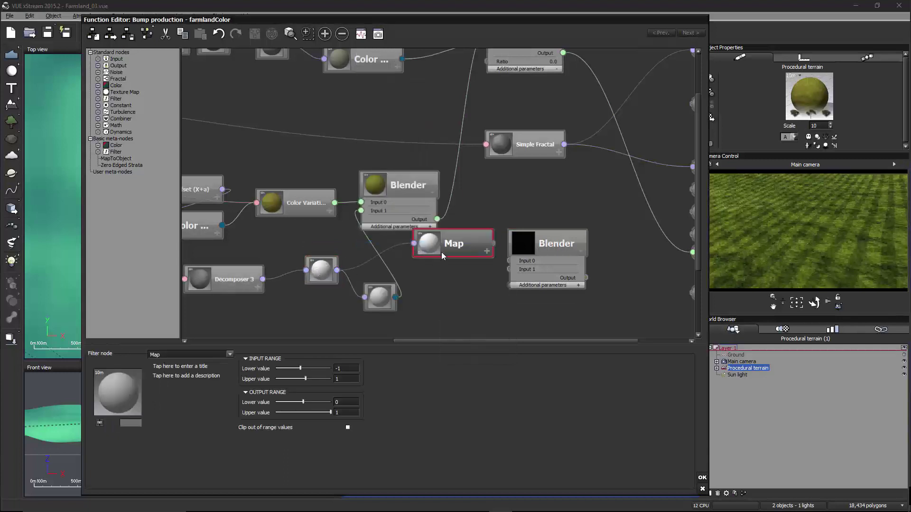
left_click_drag(441, 252, 441, 266)
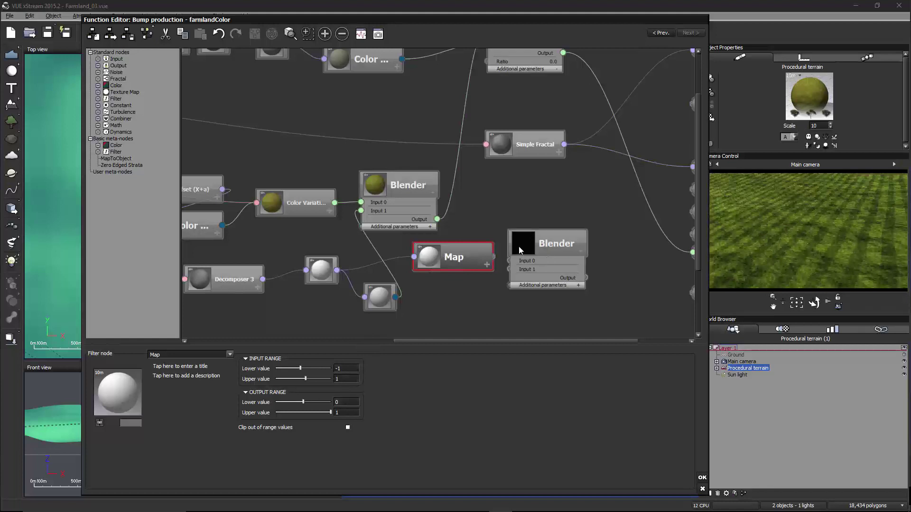
- Connect the Simple Fractal's output to Input 0 of the new Blender, repositioning both nodes for clearance
left_click_drag(520, 250, 544, 225)
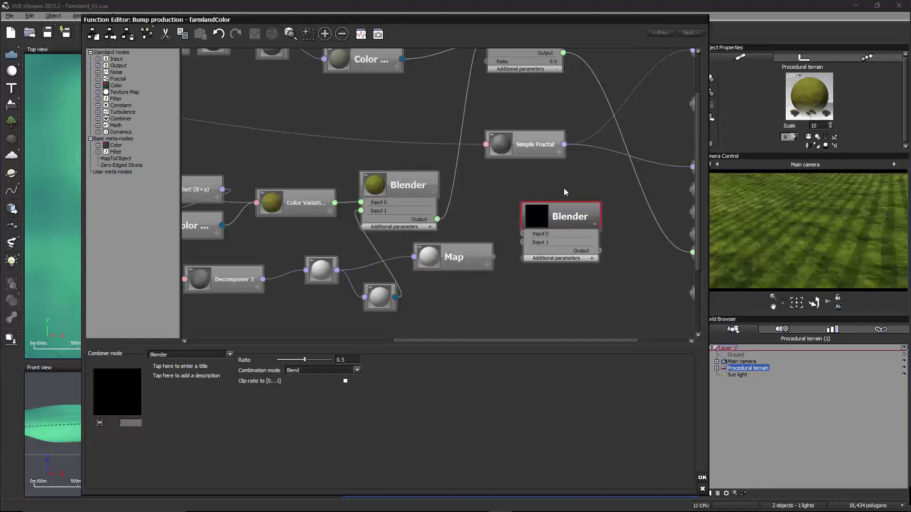
right_click_drag(563, 192, 505, 214)
left_click_drag(502, 238, 541, 230)
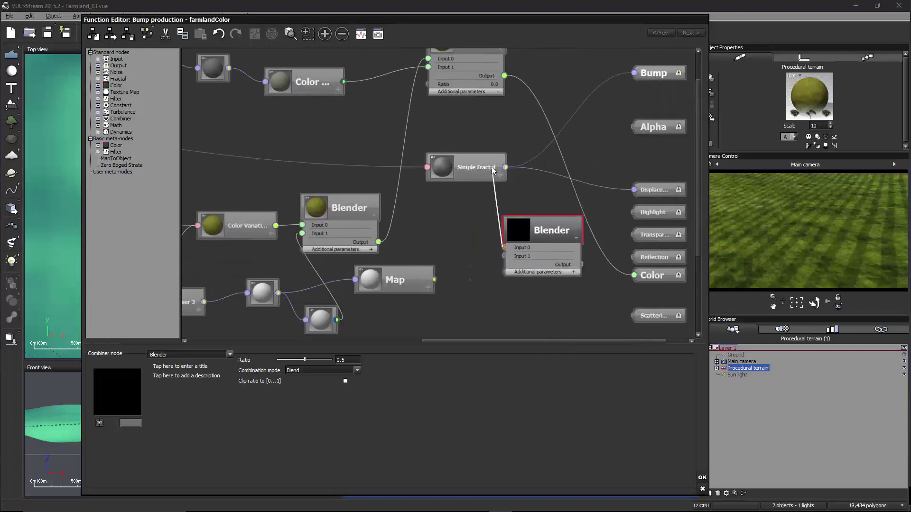
left_click_drag(468, 166, 446, 162)
left_click(504, 251)
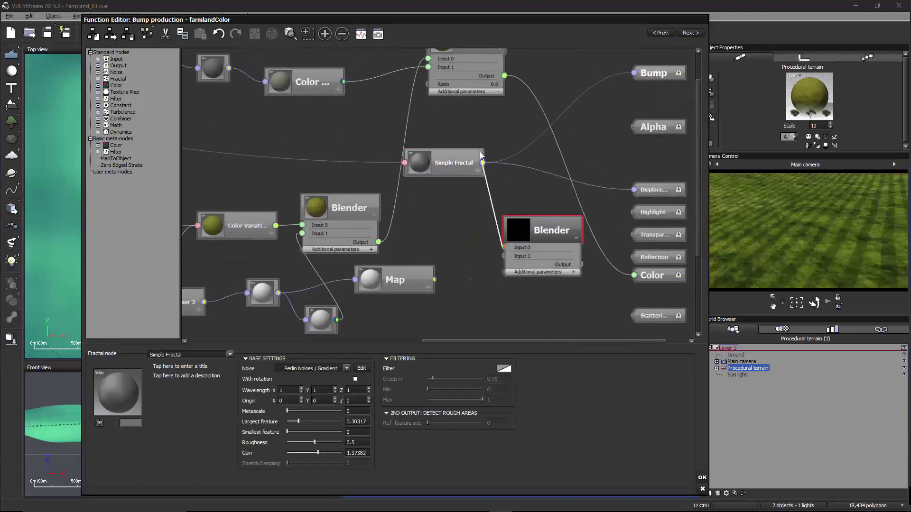
left_click_drag(504, 247, 483, 163)
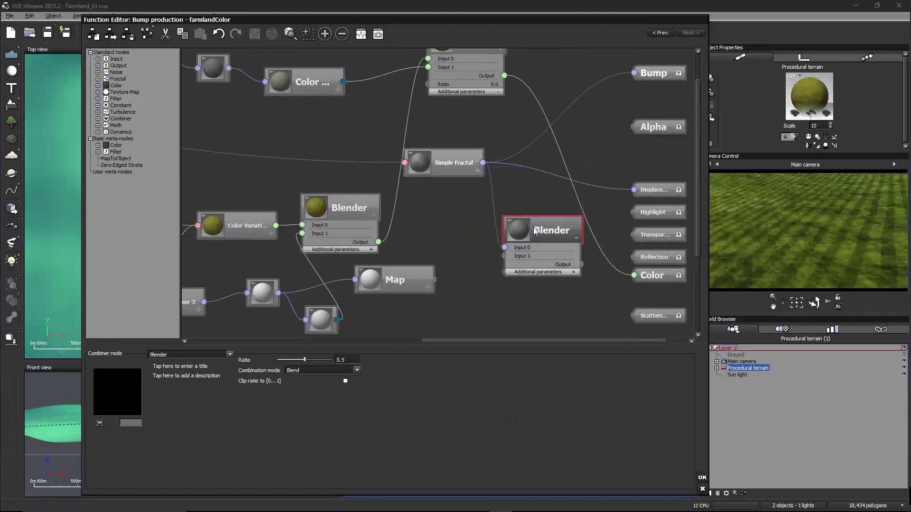
left_click_drag(535, 231, 526, 221)
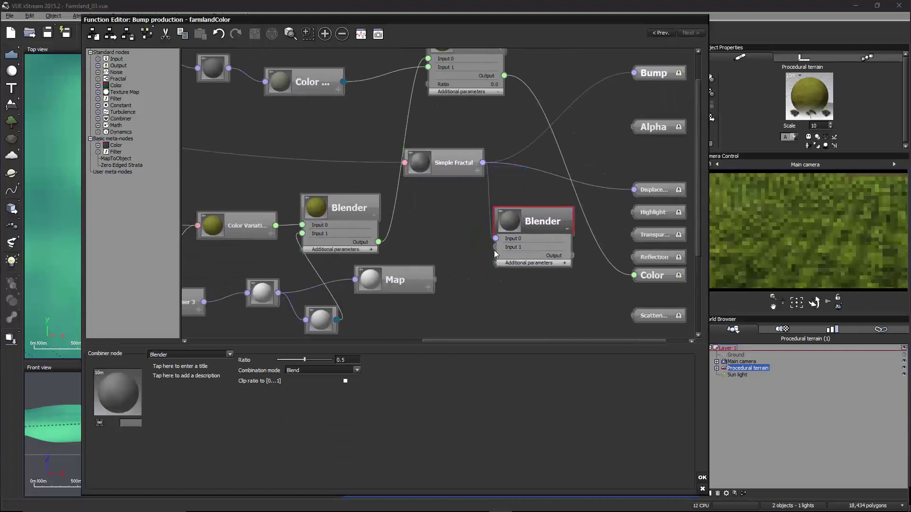
- Connect the Map node to the new Blender's Input 1 and route the Blender's output to the Bump output
left_click_drag(495, 247, 433, 280)
left_click_drag(544, 221, 512, 226)
middle_click_drag(538, 203, 486, 232)
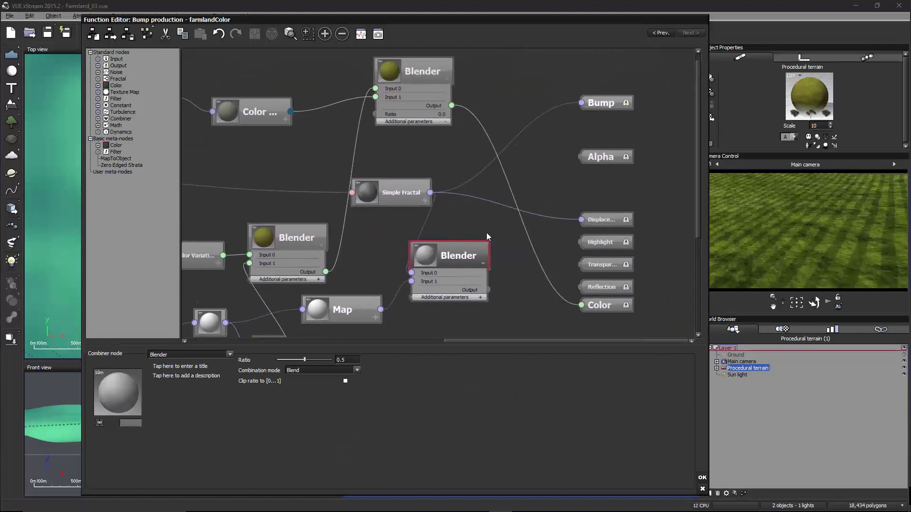
left_click_drag(581, 103, 480, 290)
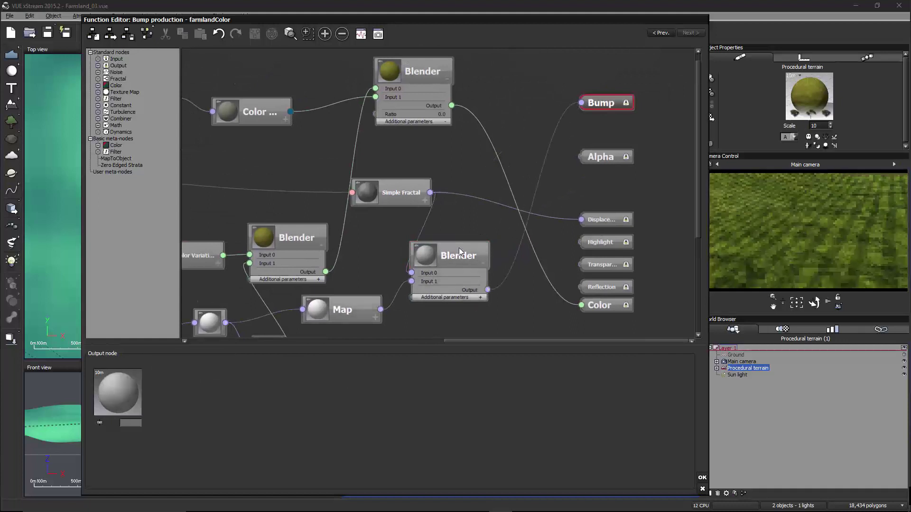
left_click_drag(459, 248, 486, 230)
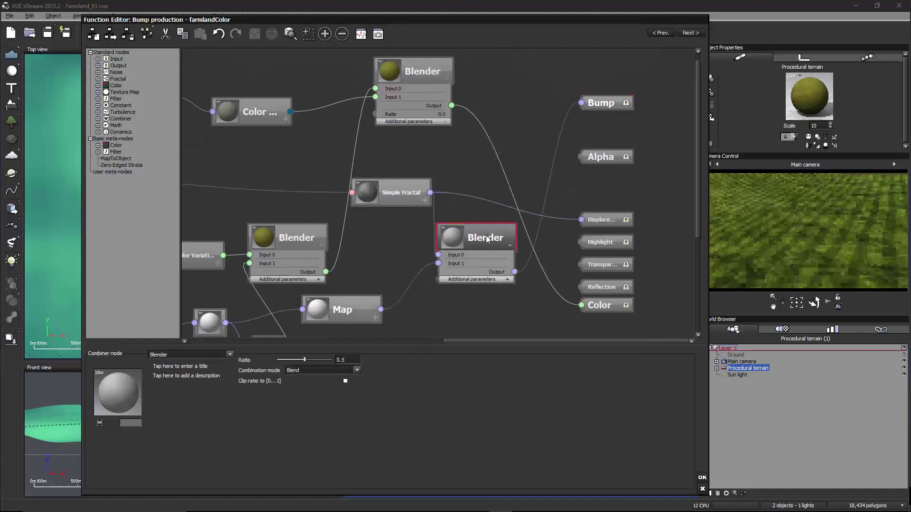
- Set the new Blender's ratio to 1 and, after trying Max and Min, its combination mode to Multiply
left_click(354, 371)
left_click(337, 392)
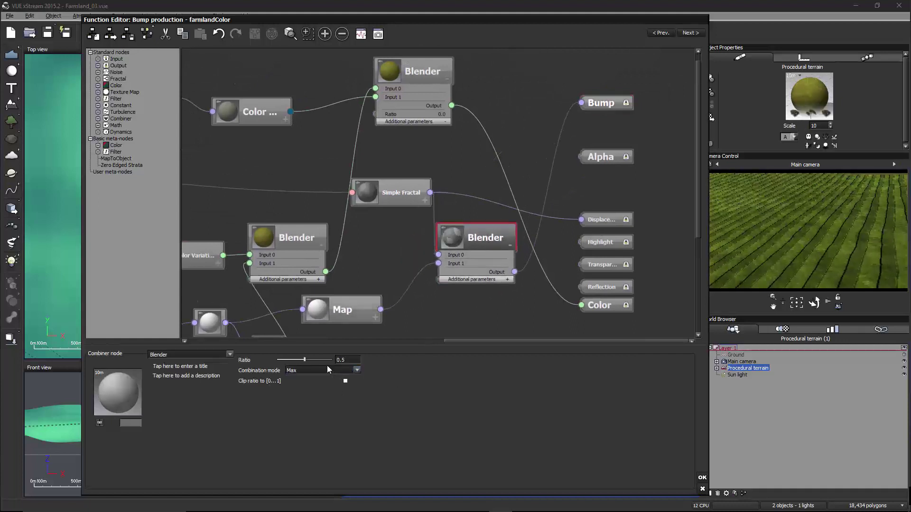
left_click_drag(305, 360, 347, 360)
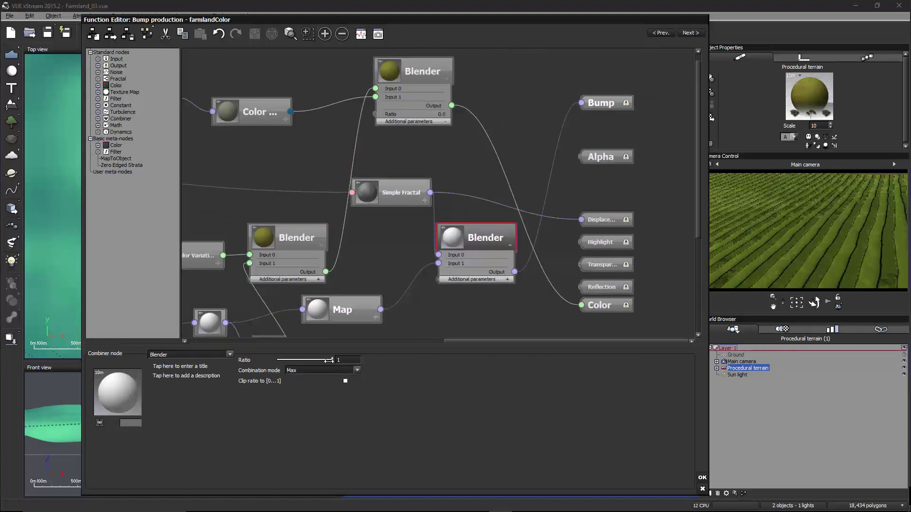
left_click(330, 372)
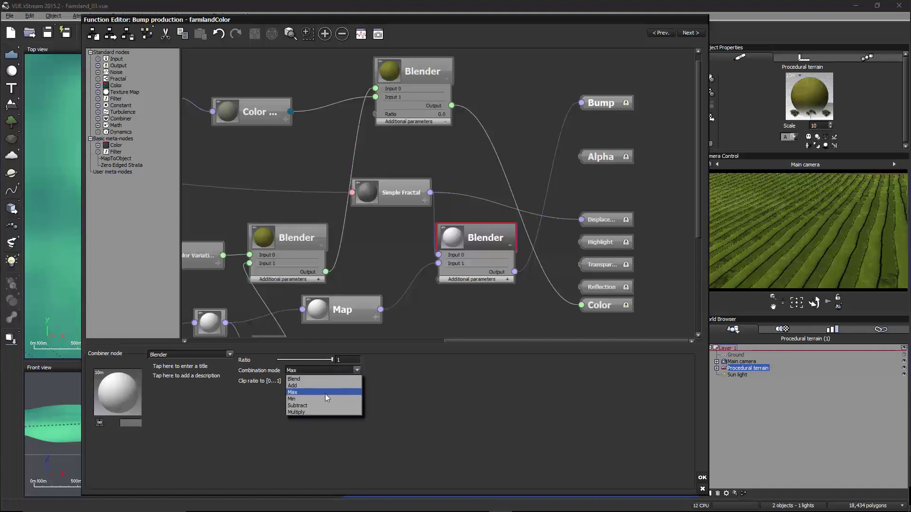
left_click(325, 396)
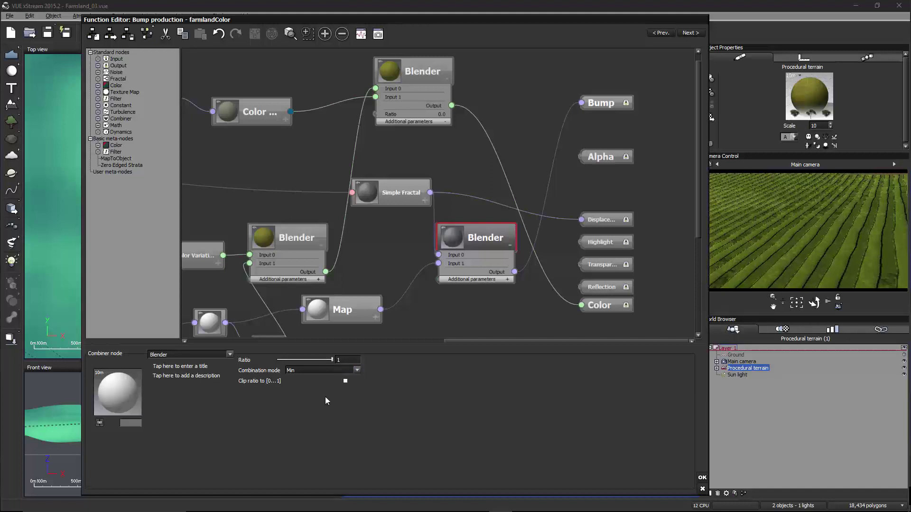
left_click(327, 371)
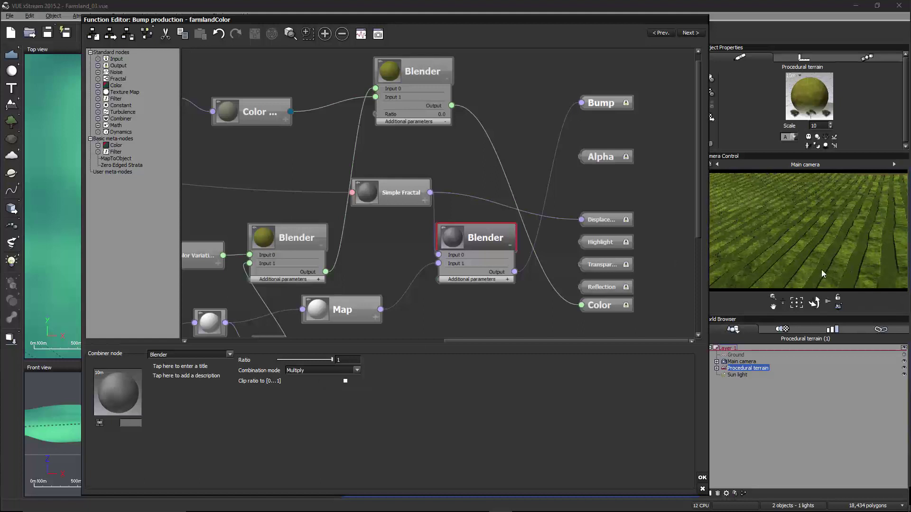
- Open the filter curve after Decomposer 3 and widen its negative side with keypoints near (-0.89, -0.98) and (-0.83, 0.80)
right_click_drag(435, 278, 496, 230)
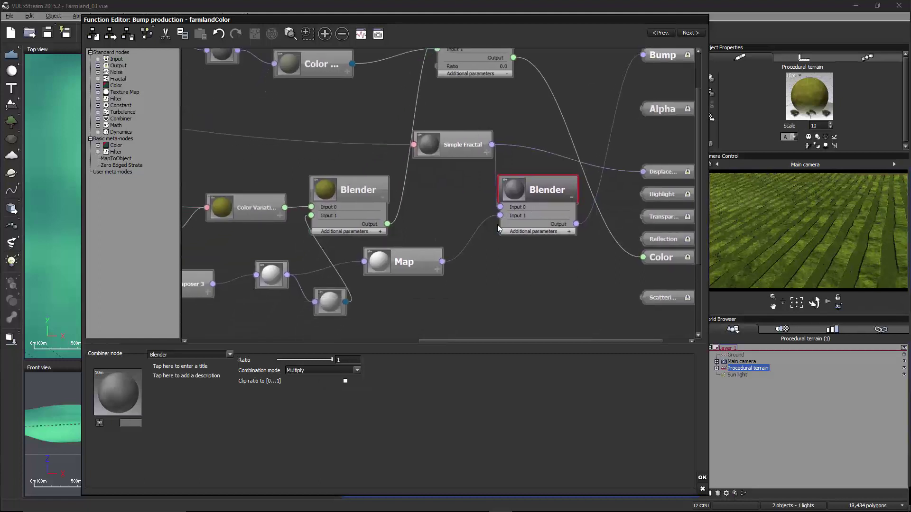
left_click(326, 300)
left_click(259, 282)
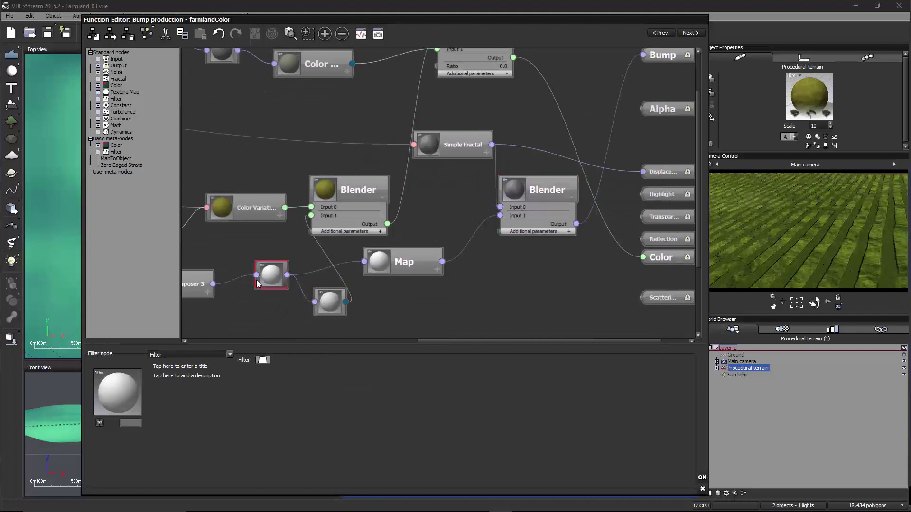
left_click(263, 360)
left_click(275, 365)
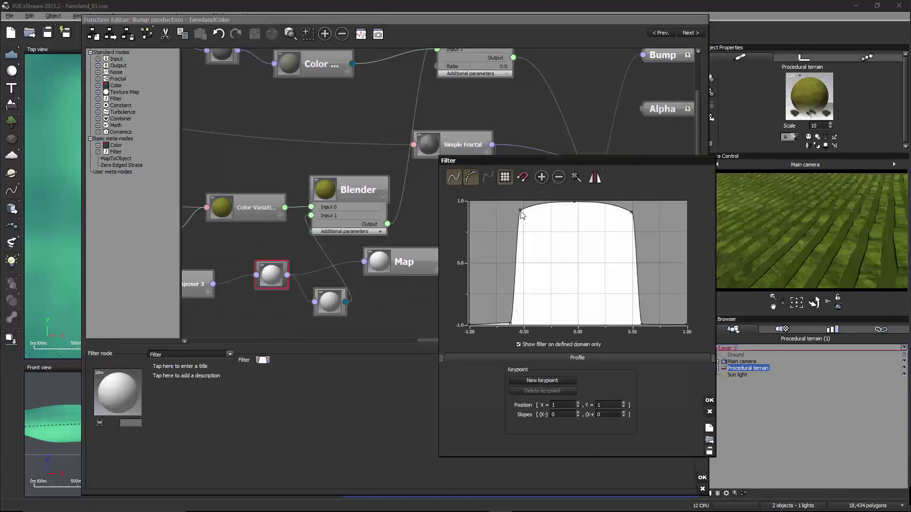
left_click_drag(520, 210, 496, 211)
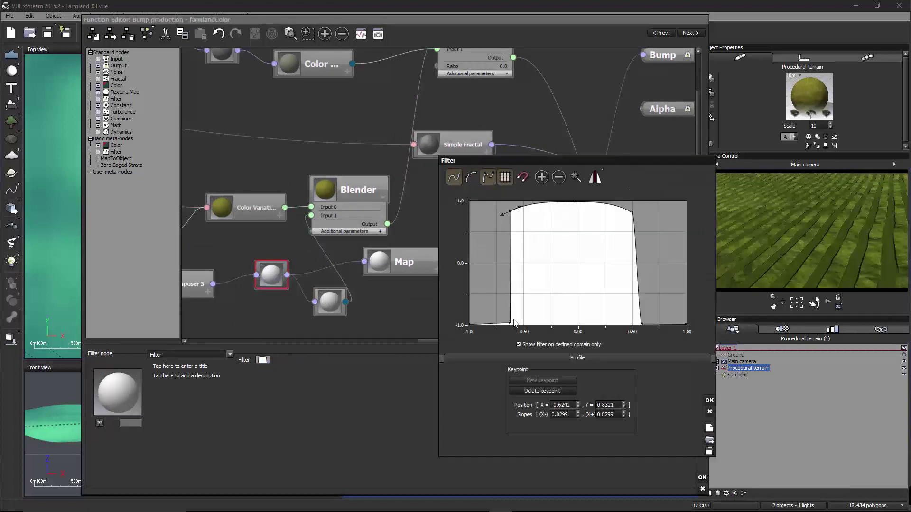
left_click_drag(511, 324, 482, 323)
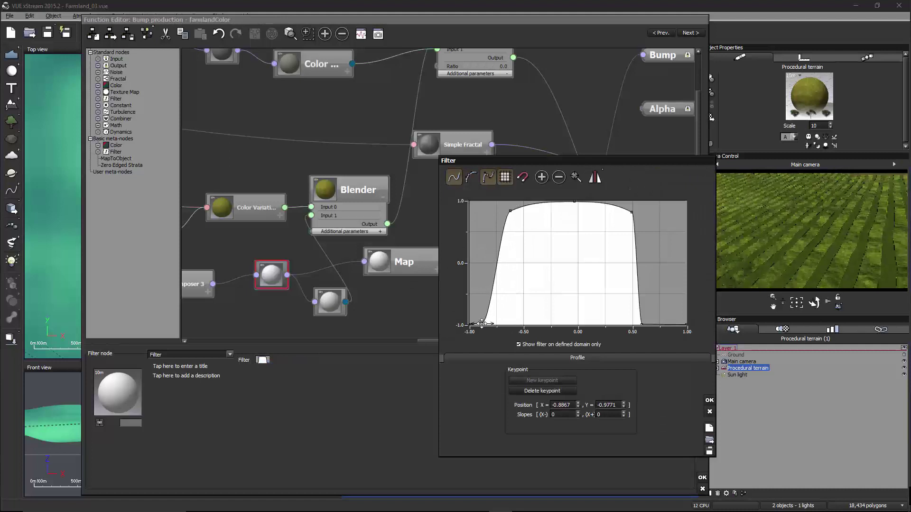
left_click_drag(510, 211, 489, 212)
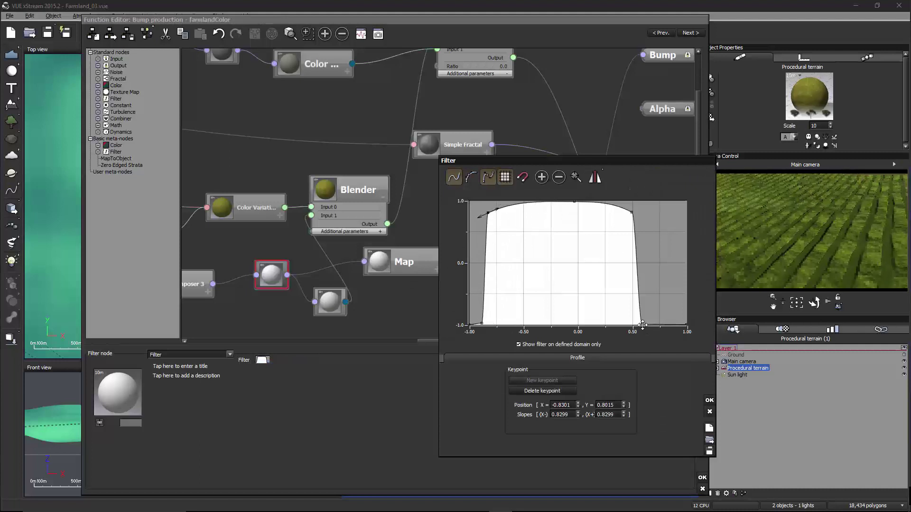
- Widen and round the filter curve's positive side with keypoints near (0.89, -0.99) and (0.72, 0.30)
left_click_drag(642, 325, 675, 324)
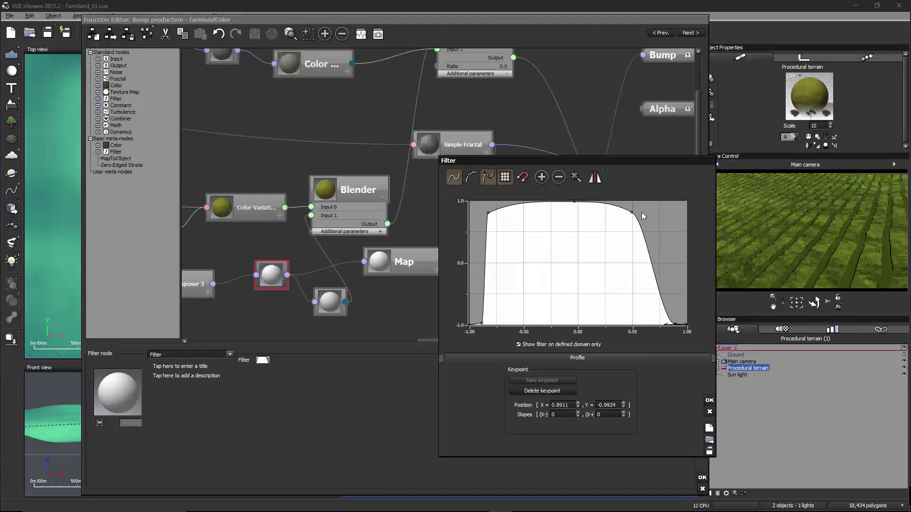
left_click_drag(631, 212, 667, 213)
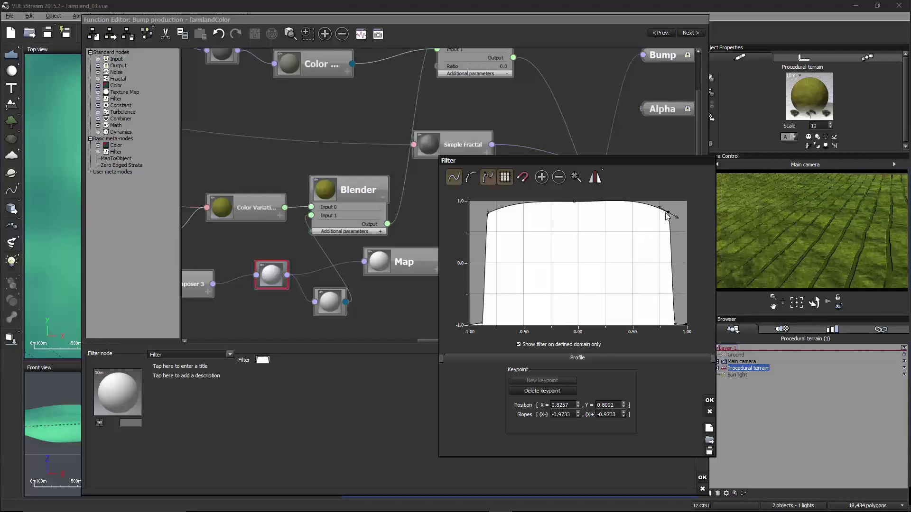
left_click_drag(667, 214, 656, 245)
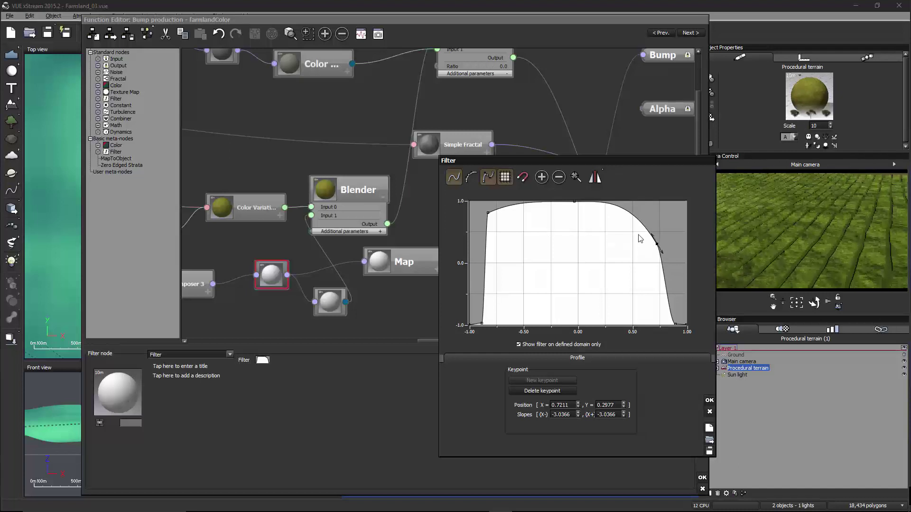
- Soften both shoulders of the filter curve, lowering the negative-side keypoint and moving the positive-side one near (0.69, 0.54), and accept the filter
left_click_drag(656, 239, 654, 234)
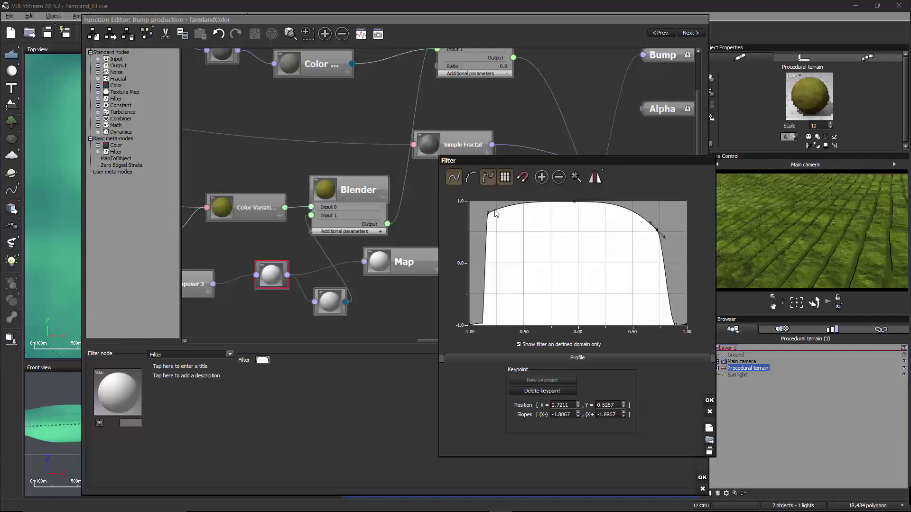
left_click_drag(494, 213, 487, 236)
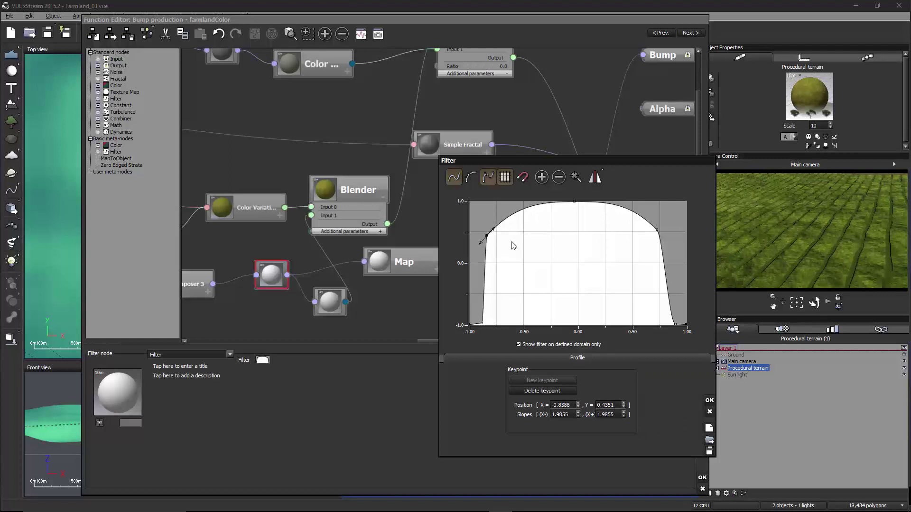
left_click_drag(485, 235, 493, 235)
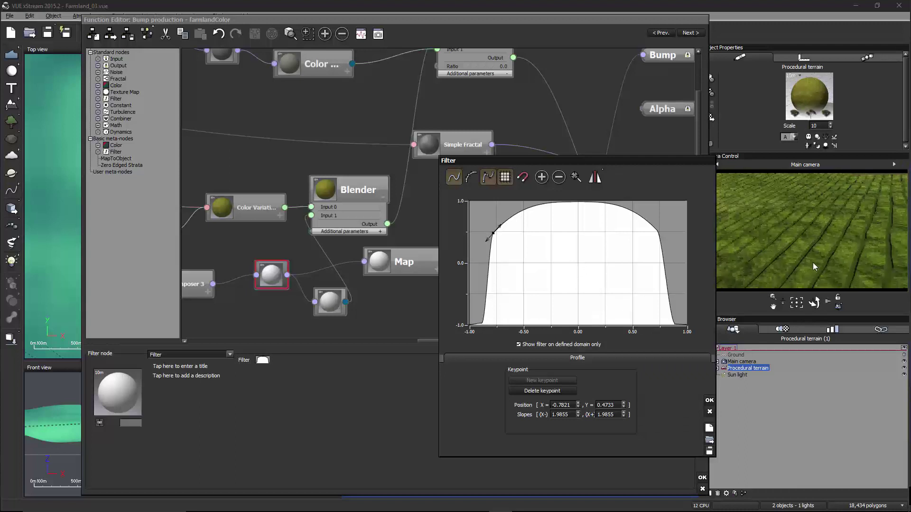
left_click_drag(492, 232, 501, 230)
left_click_drag(657, 231, 653, 229)
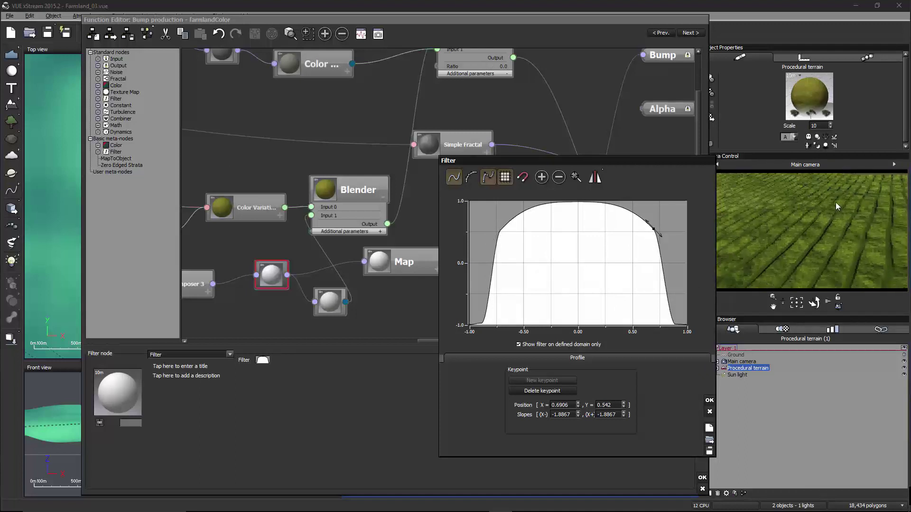
left_click(709, 401)
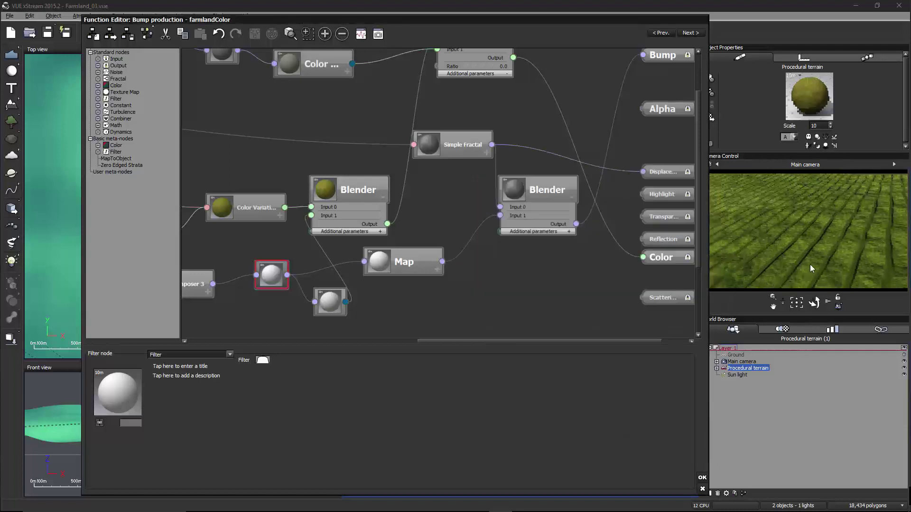
- Select the Simple Fractal node that feeds the bump Blender, accept the bump function and close the material editor
left_click_drag(512, 114, 534, 131)
left_click(485, 158)
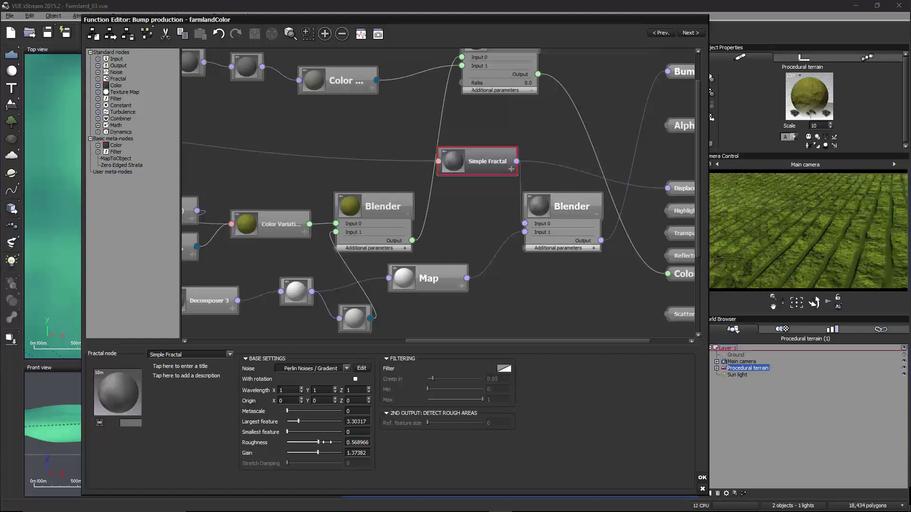
left_click(701, 479)
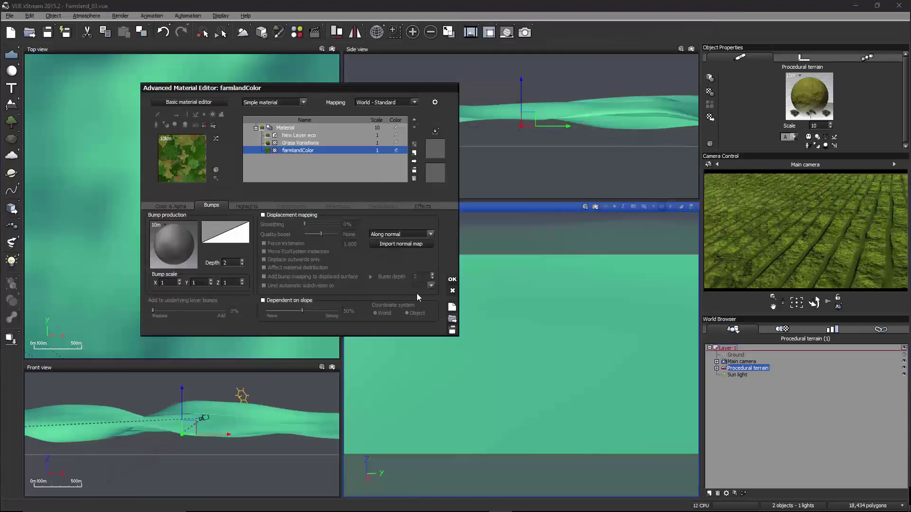
left_click(453, 290)
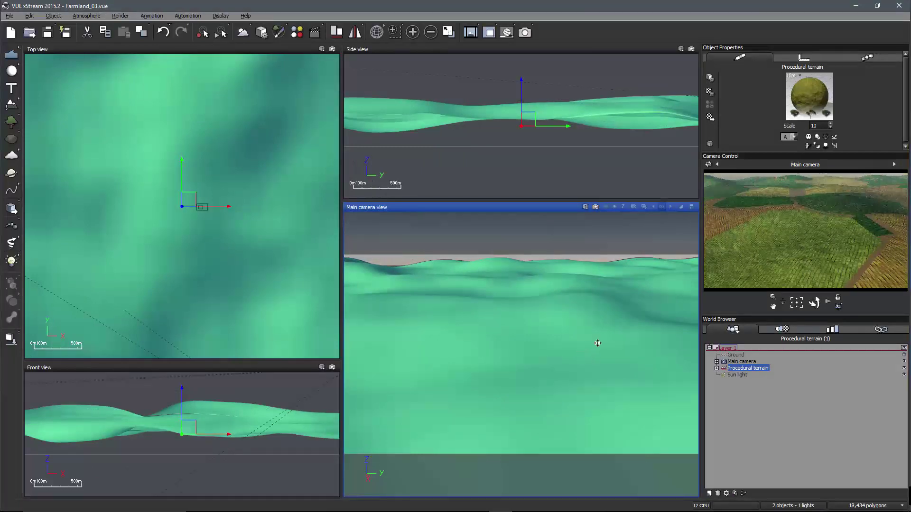
- Render the main camera view, examine the crop rows and field borders in the result, and close the render display
left_click(524, 32)
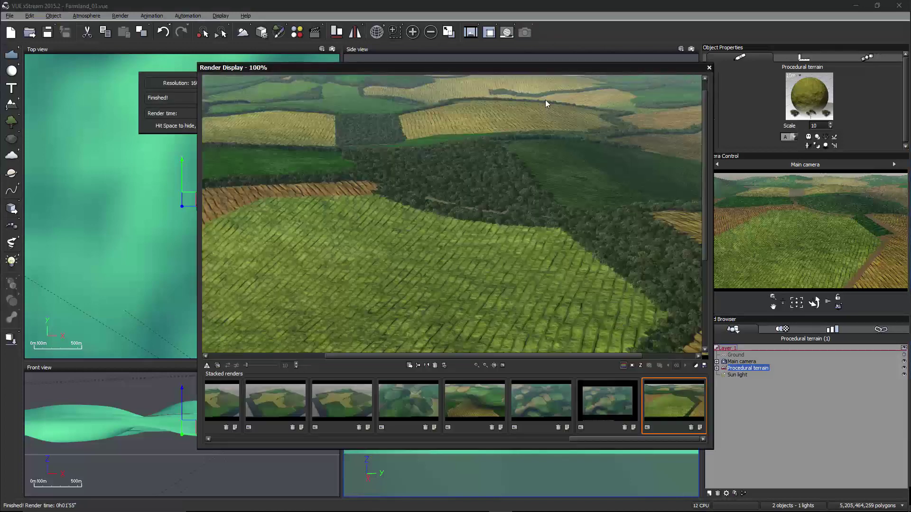
scroll(563, 171, "up", 2)
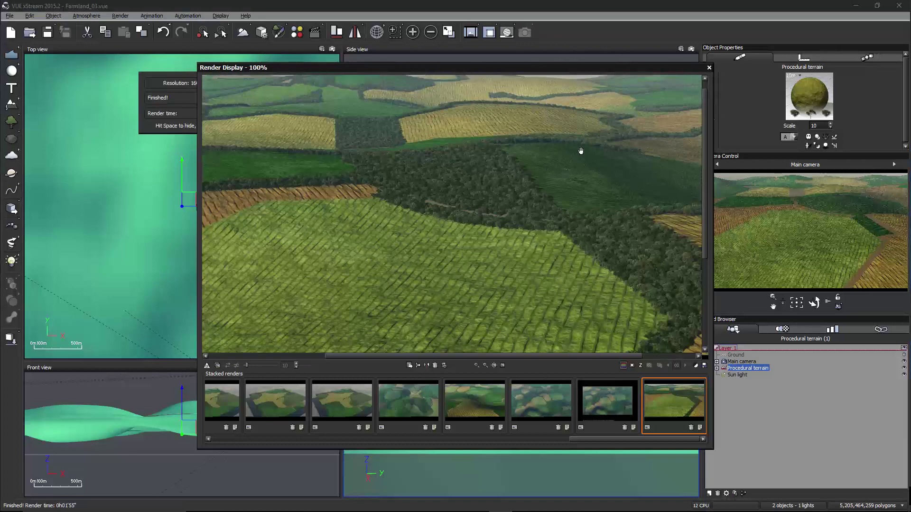
left_click_drag(522, 259, 565, 202)
left_click_drag(615, 225, 546, 256)
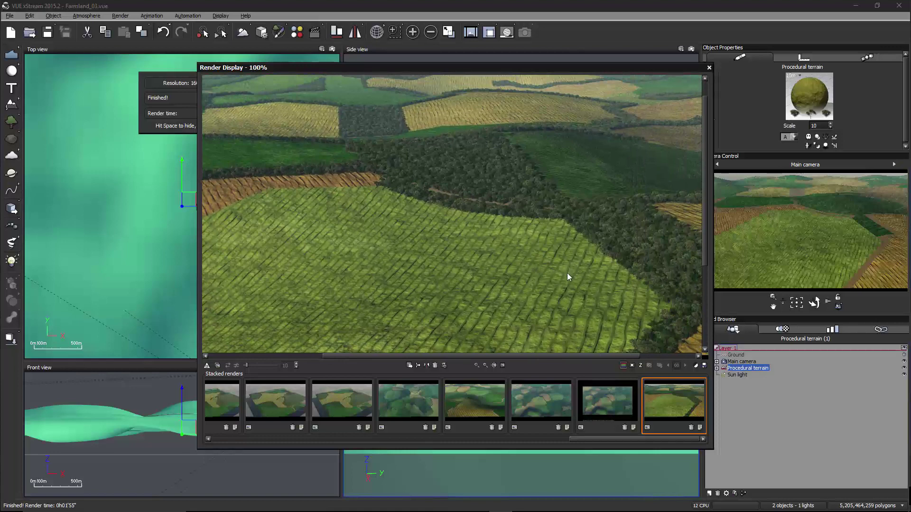
left_click(709, 68)
- Edit the procedural terrain's material and open the bump production function of its farmlandColor layer
right_click(808, 91)
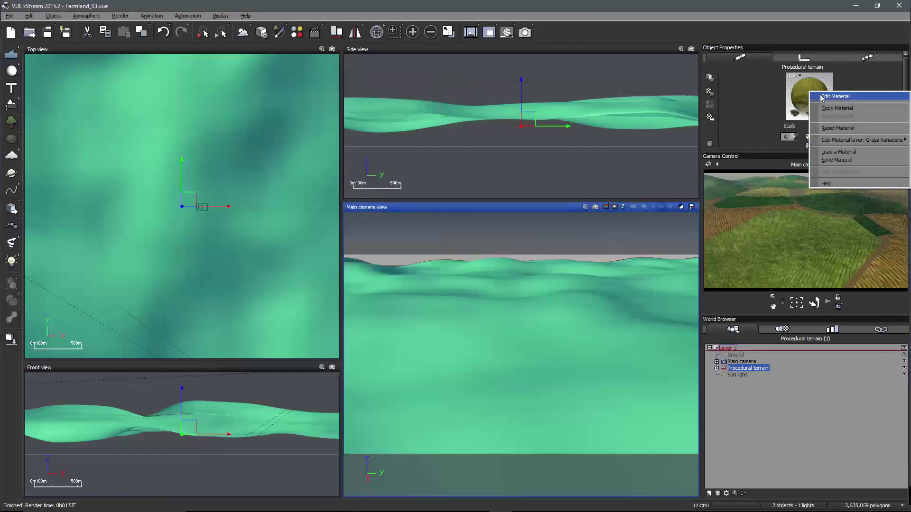
left_click(823, 95)
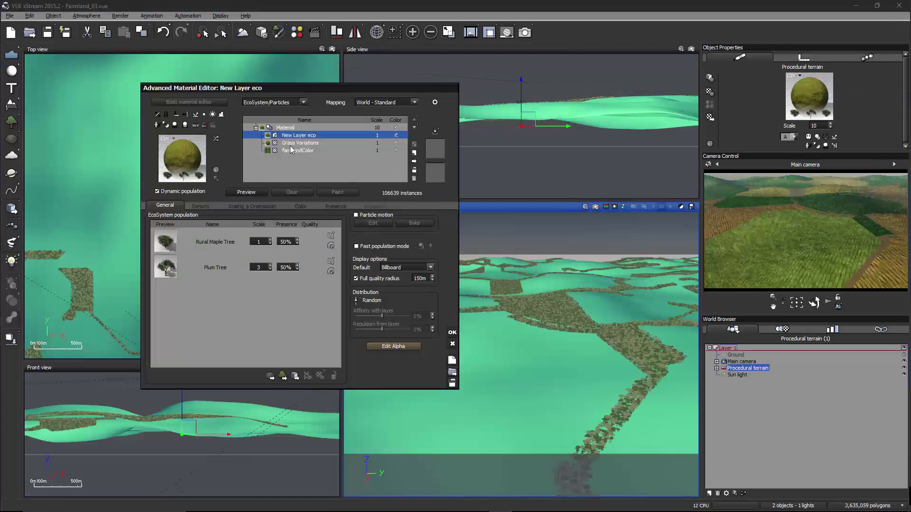
left_click(296, 142)
left_click(291, 151)
double_click(237, 237)
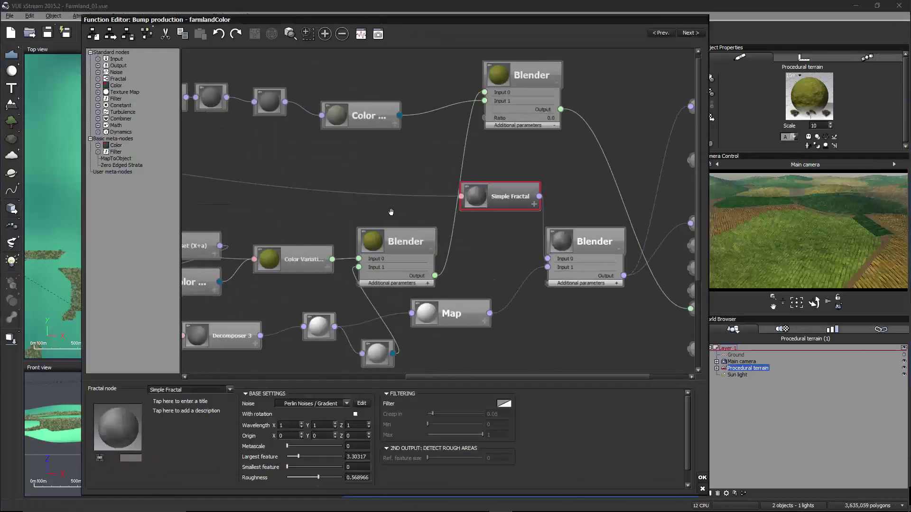
- Set the Constant Number beside the Offset (X+a) node to 2, and accept the bump function and the material
middle_click_drag(390, 212, 695, 189)
middle_click_drag(439, 228, 518, 221)
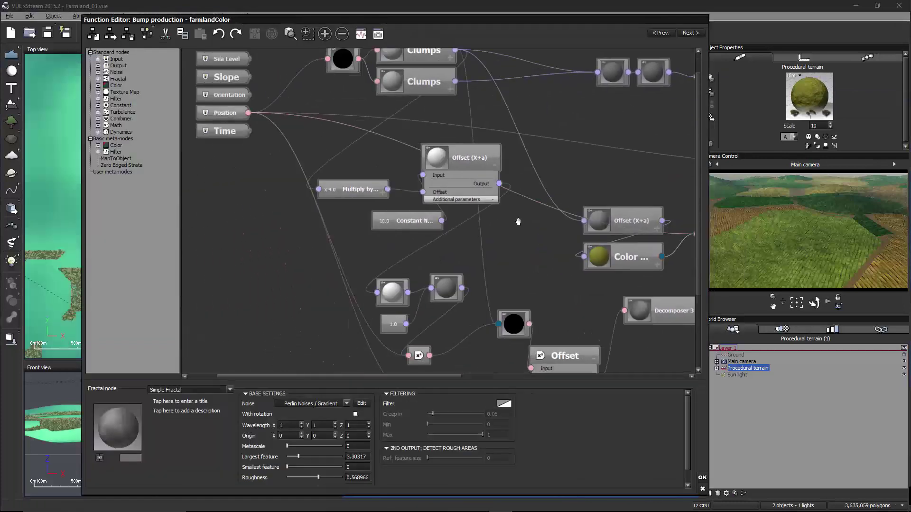
middle_click_drag(391, 227, 460, 218)
left_click(460, 218)
left_click(262, 395)
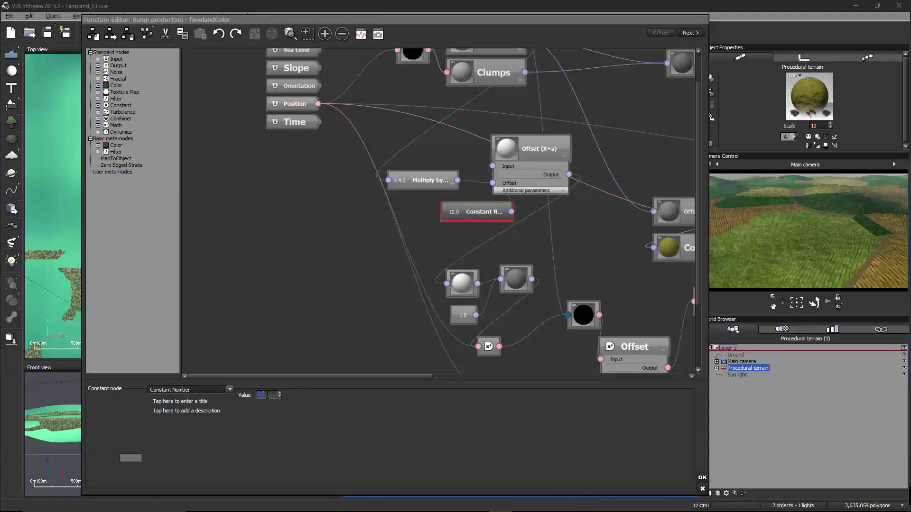
type("2")
key("Return")
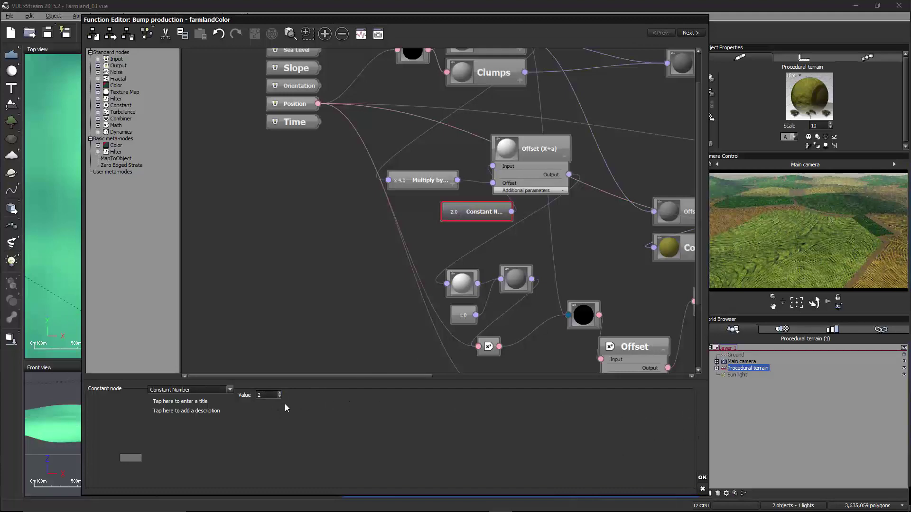
left_click(268, 395)
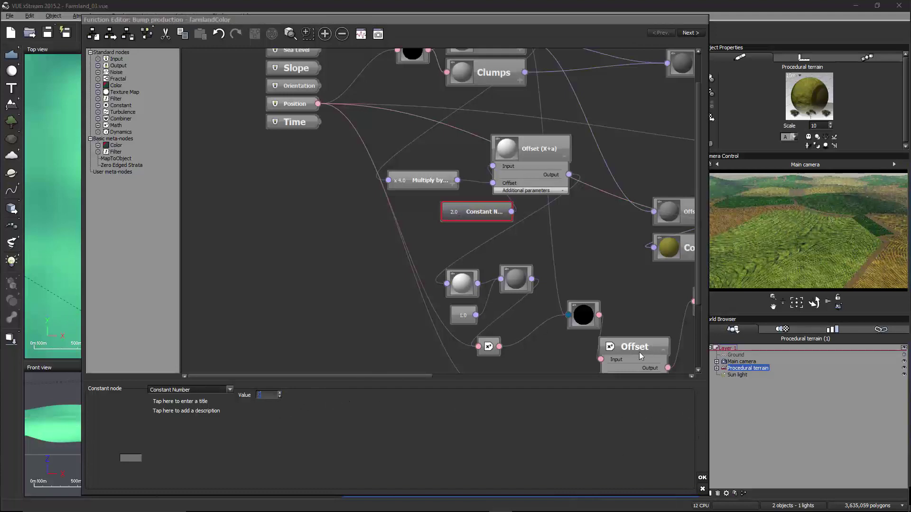
left_click(702, 478)
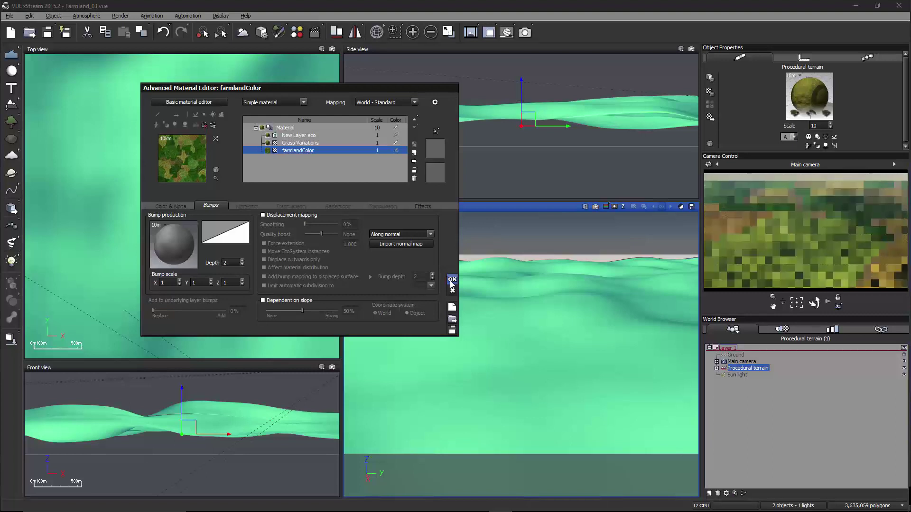
left_click(450, 279)
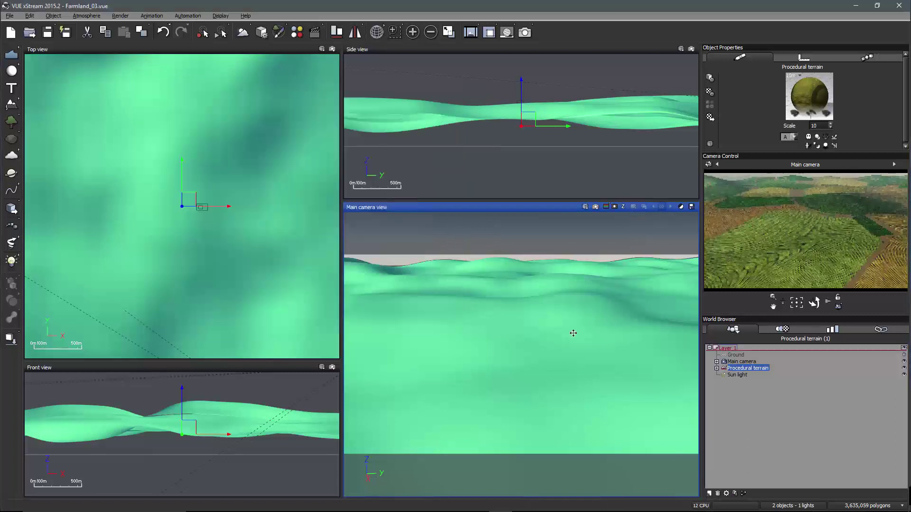
- Move the main camera back and around above the terrain to examine the field pattern from several directions
right_click_drag(554, 348, 598, 341)
scroll(599, 342, "down", 2)
right_click_drag(516, 300, 559, 341)
scroll(578, 338, "down", 5)
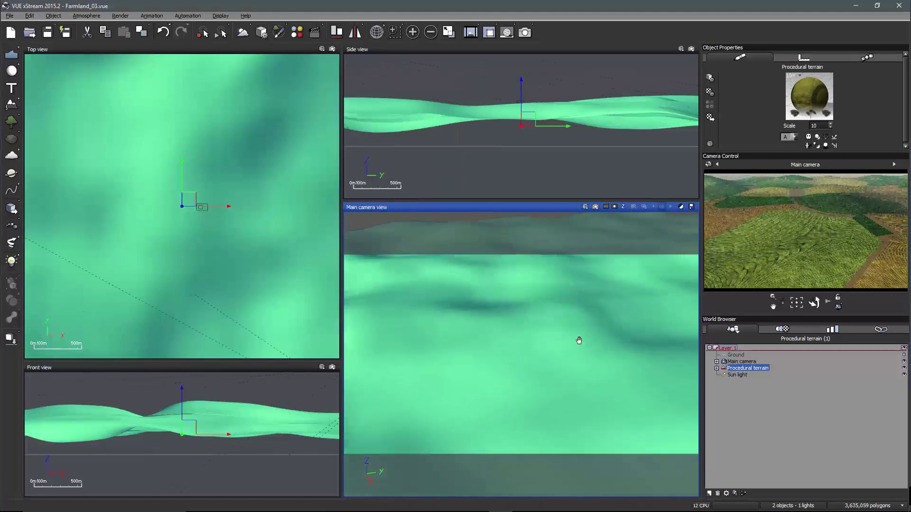
scroll(574, 341, "down", 4)
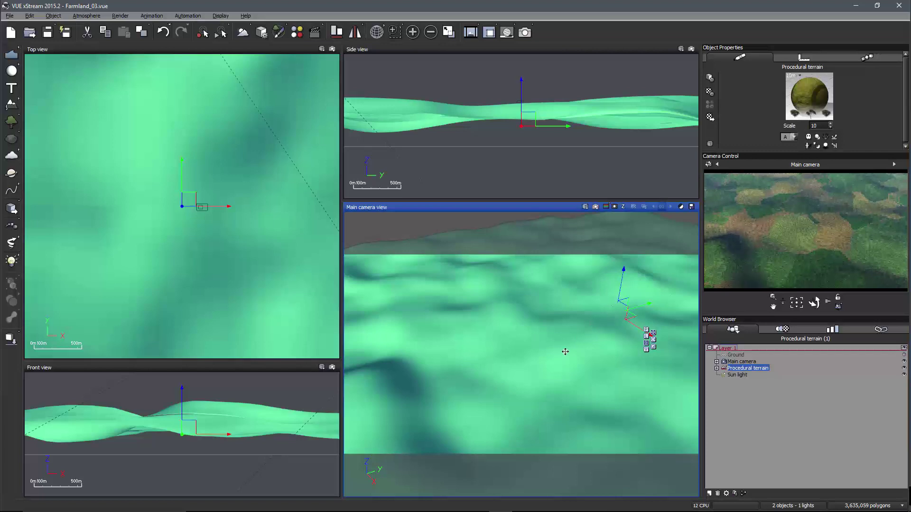
scroll(569, 351, "down", 2)
right_click_drag(567, 352, 633, 356)
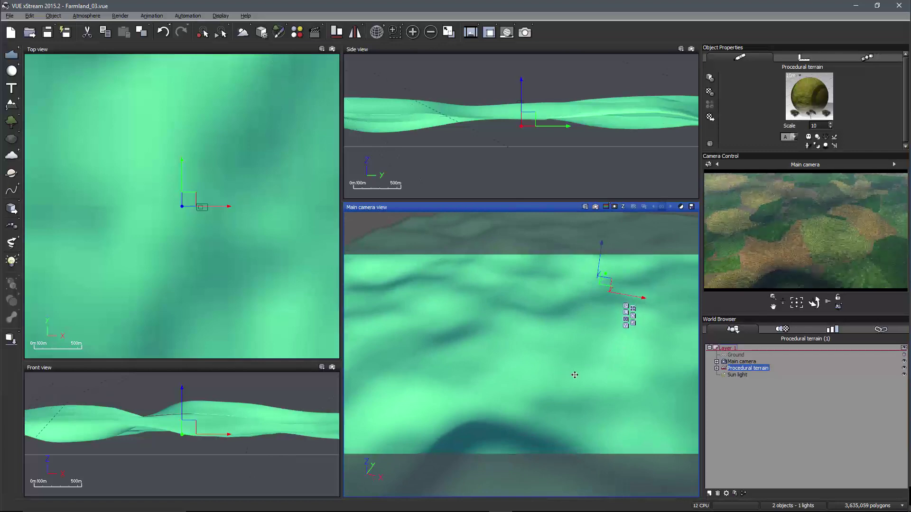
right_click_drag(575, 374, 396, 365)
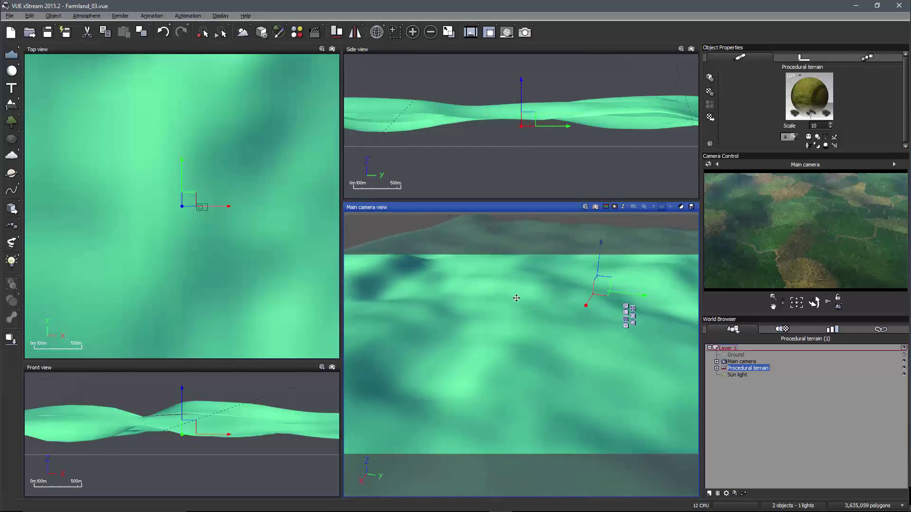
- Edit the terrain's material again and randomize the farmlandColor layer four times to vary its field pattern
right_click(809, 95)
left_click(830, 101)
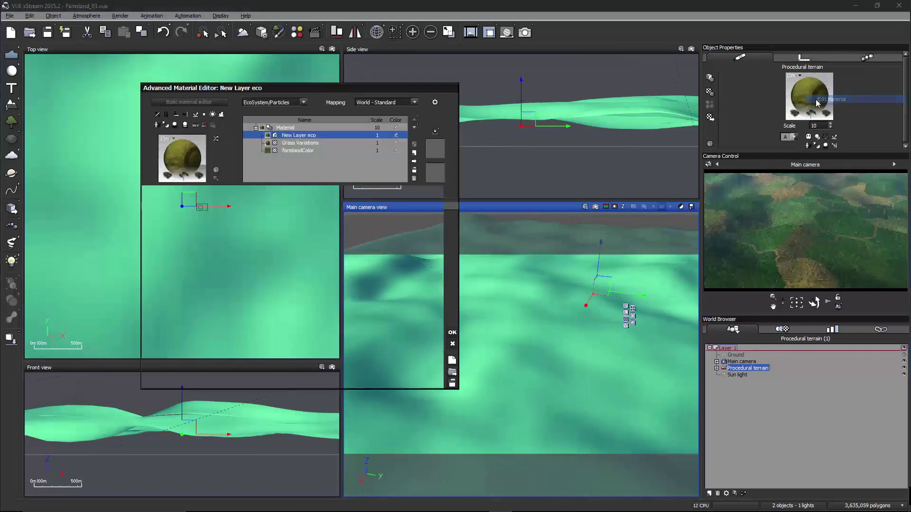
left_click(302, 150)
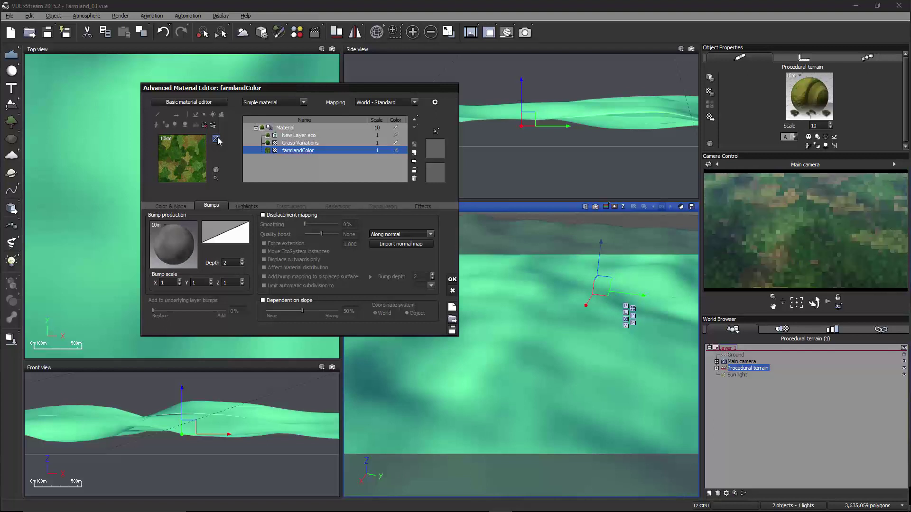
left_click(218, 140)
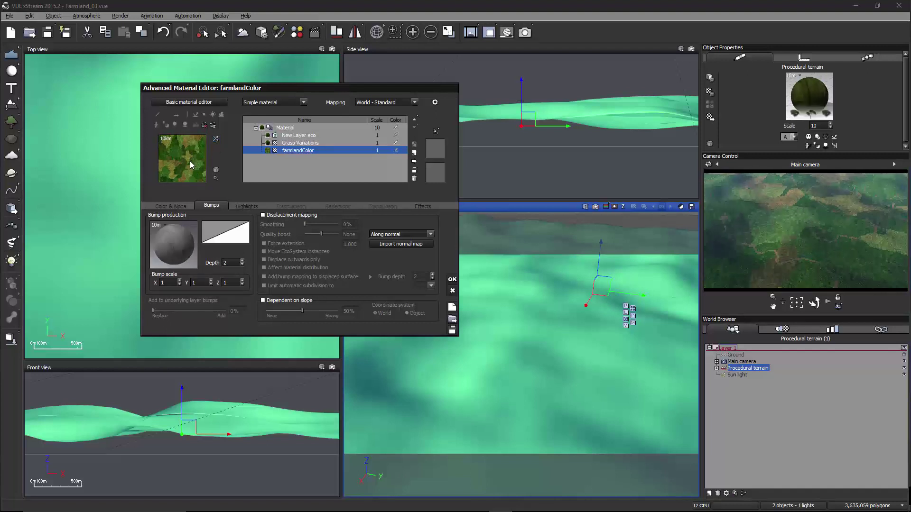
left_click(216, 140)
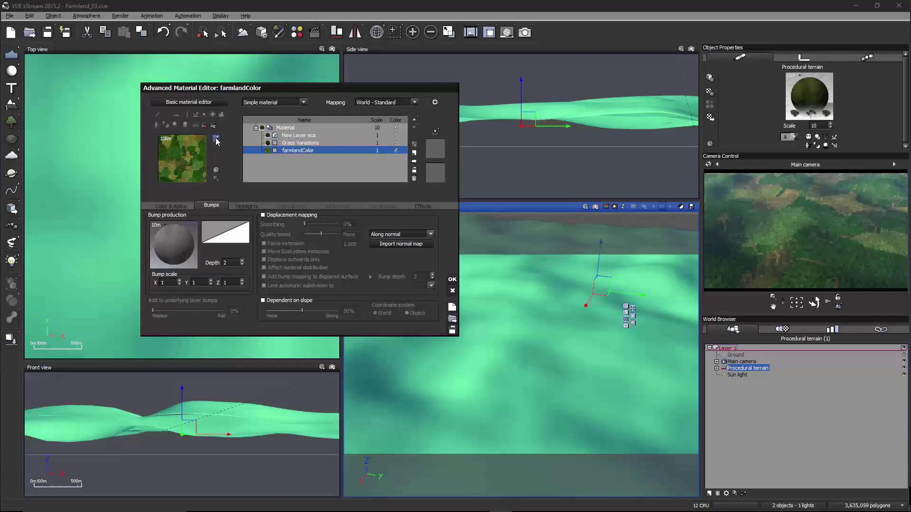
left_click(216, 139)
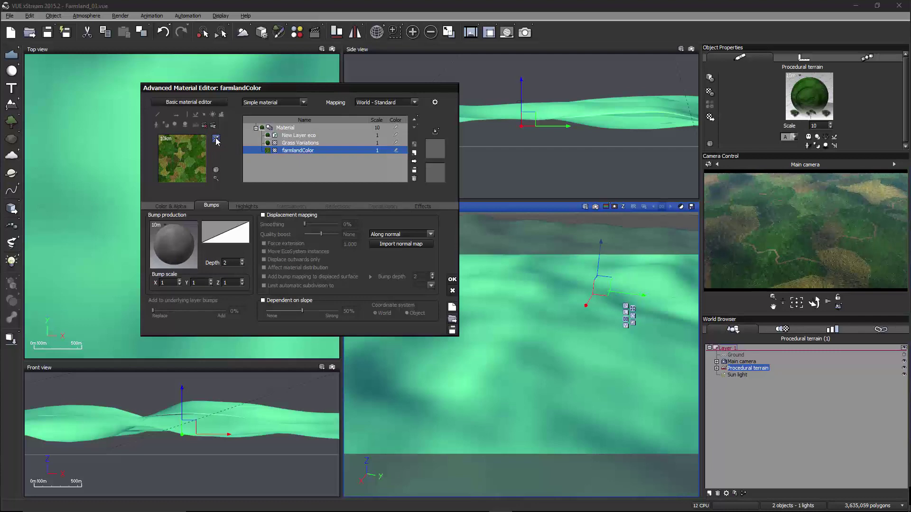
left_click(217, 139)
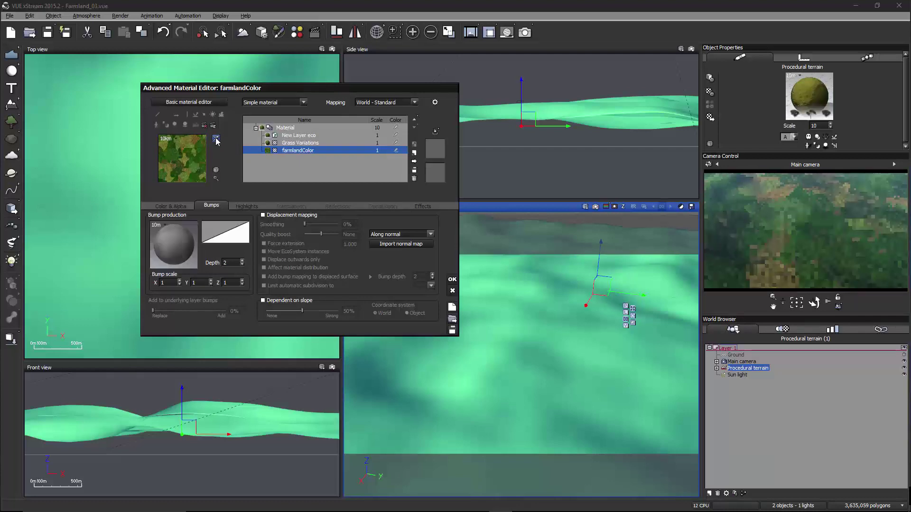
- Open farmlandColor's bump function, move the Vector3 Seed node from the far side of the graph next to the Position input, and expand it
double_click(170, 245)
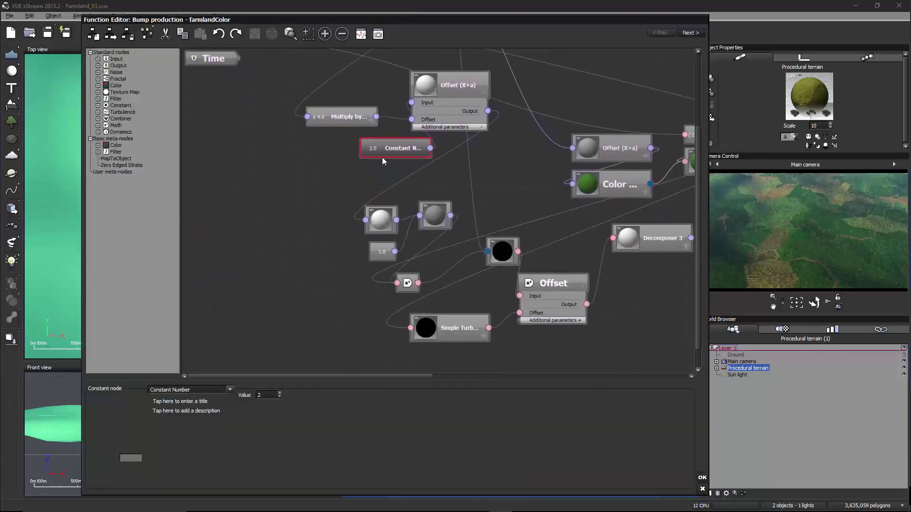
middle_click_drag(325, 236, 375, 372)
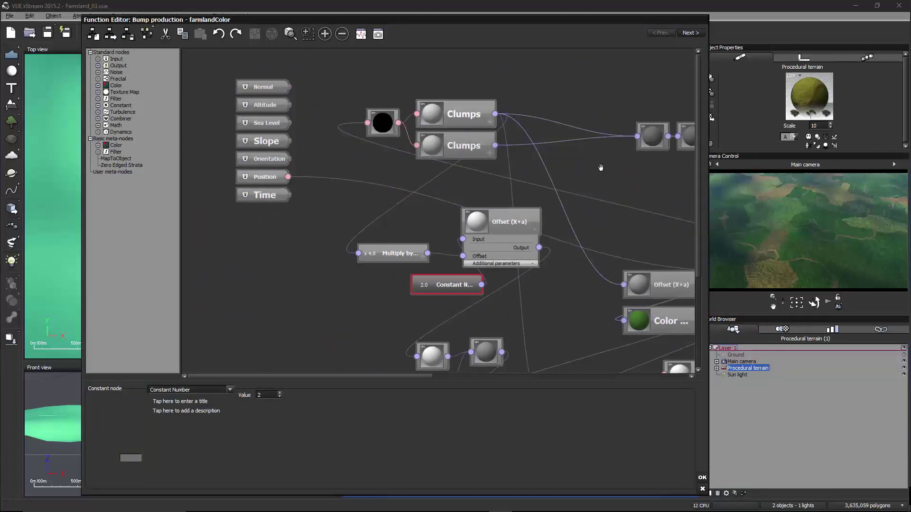
middle_click_drag(602, 166, 259, 88)
left_click_drag(433, 198, 212, 144)
middle_click_drag(212, 143, 524, 185)
left_click_drag(523, 184, 189, 149)
middle_click_drag(350, 172, 398, 178)
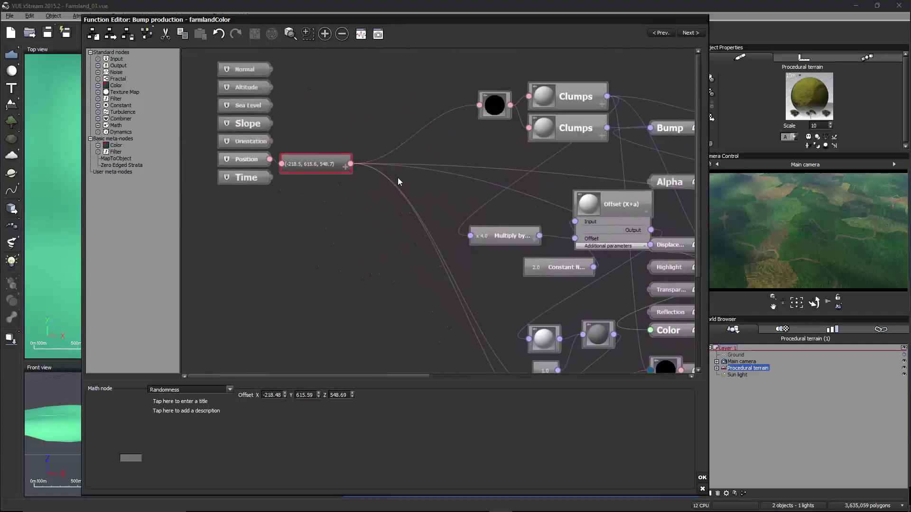
left_click(345, 169)
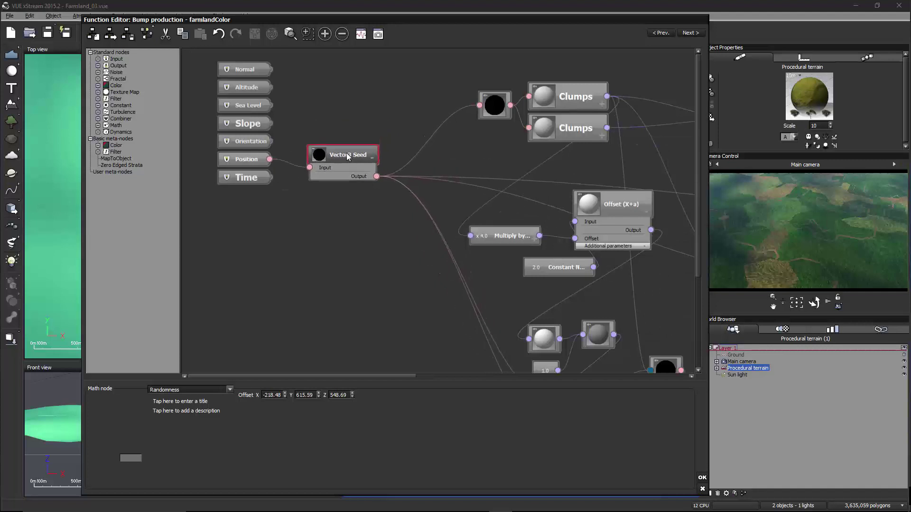
right_click_drag(479, 178, 483, 200)
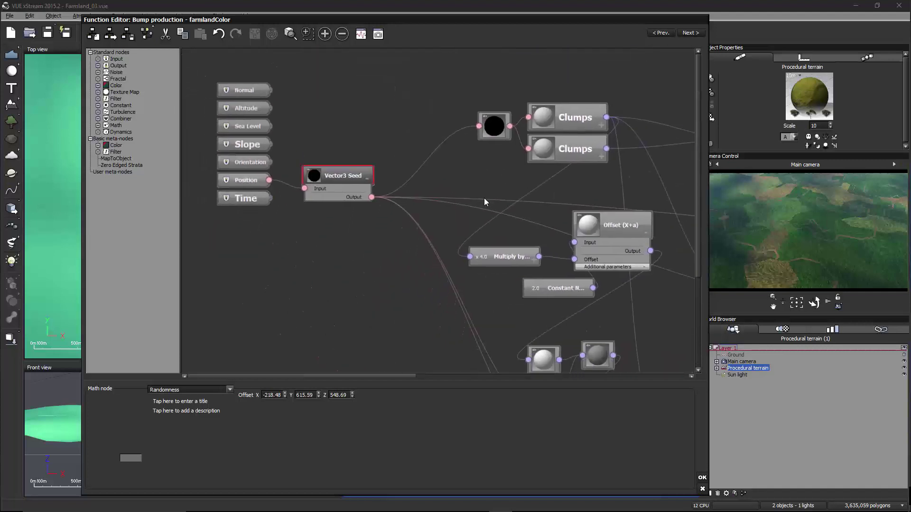
- Delete the Vector3 Seed node and reconnect the Position input to the Simple Turbulence node and the Vector Operations node before the Clumps nodes
key("Delete")
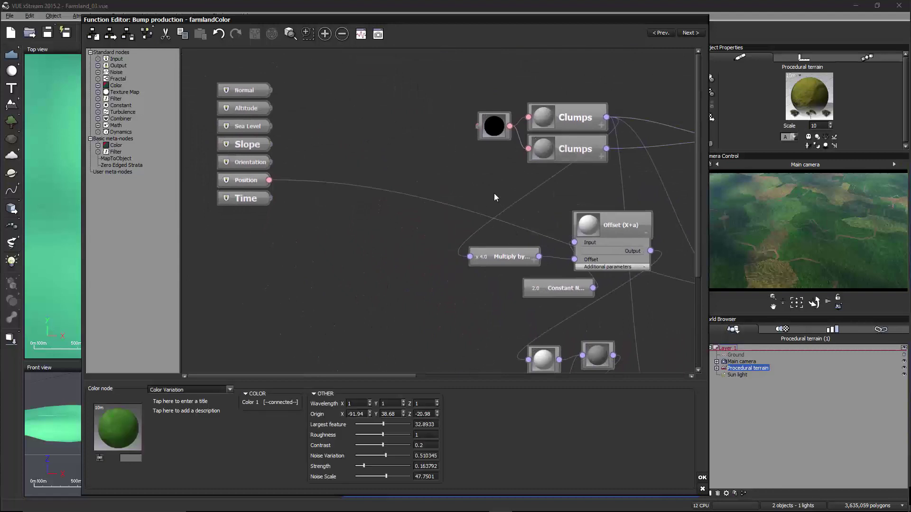
right_click_drag(494, 197, 362, 114)
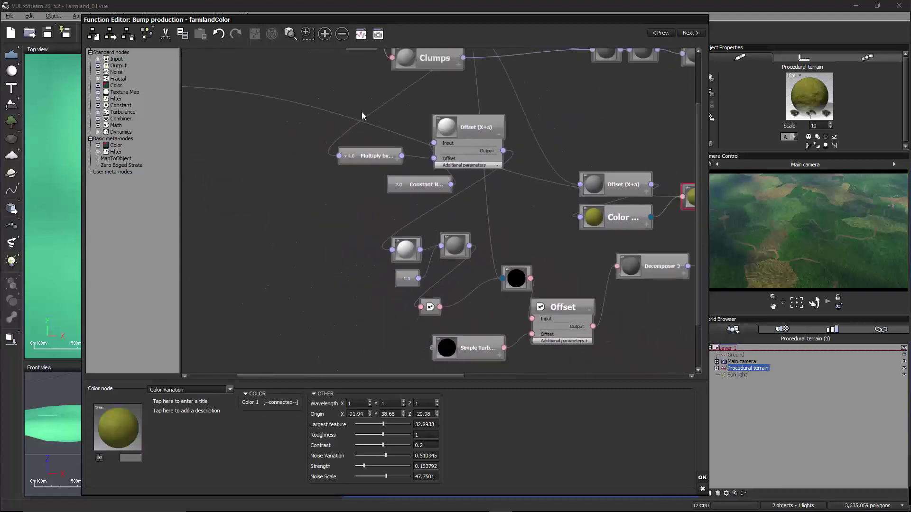
scroll(362, 112, "down", 3)
left_click_drag(434, 313, 227, 117)
right_click_drag(328, 138, 396, 213)
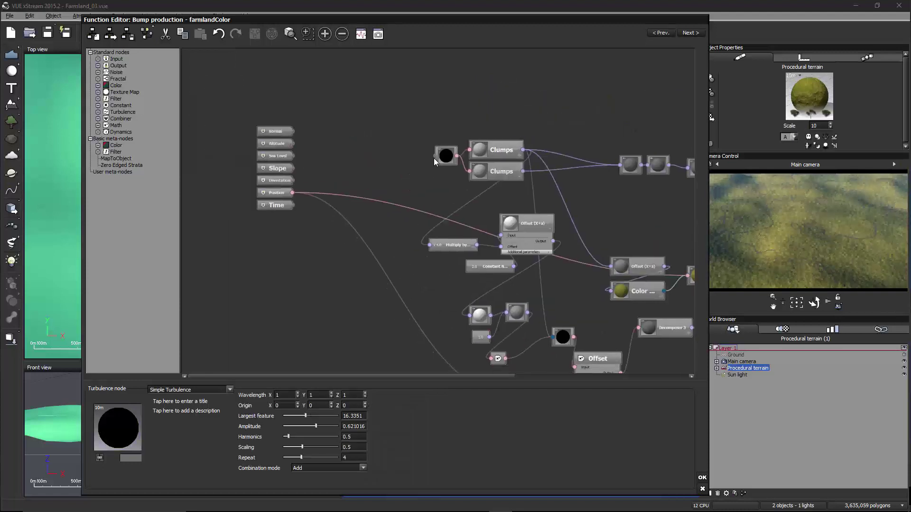
left_click_drag(435, 156, 293, 192)
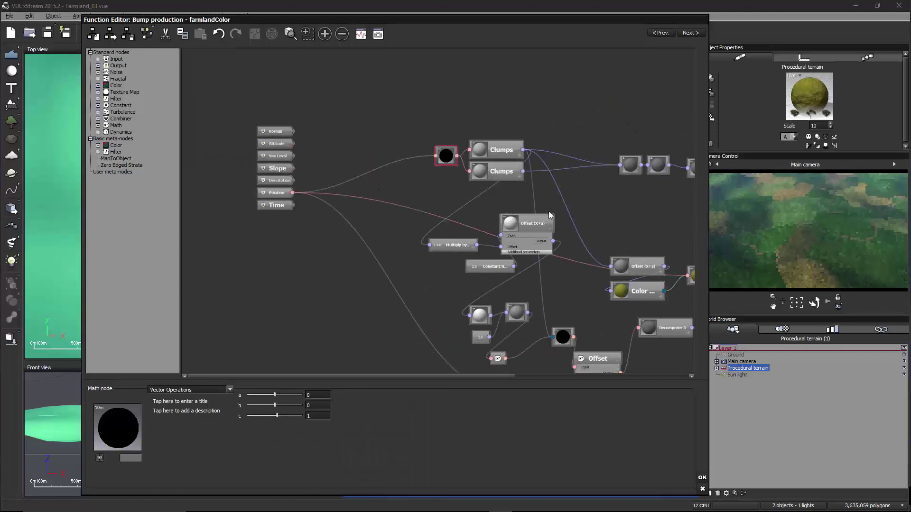
- Add a new Vector3 Seed node from the math Randomness group, wire it between Position and the Clumps' Vector Operations node, and accept the function
left_click_drag(515, 187, 384, 151)
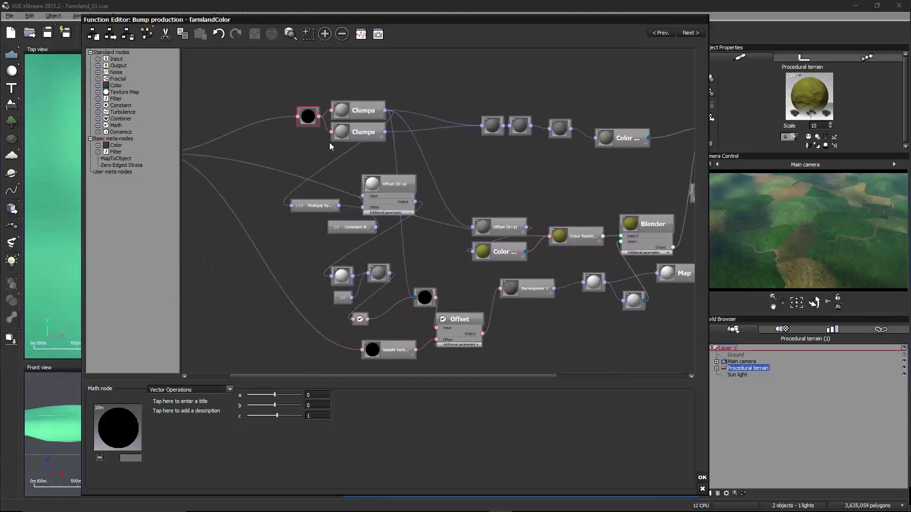
left_click_drag(329, 142, 474, 174)
scroll(419, 157, "up", 2)
left_click_drag(413, 151, 439, 171)
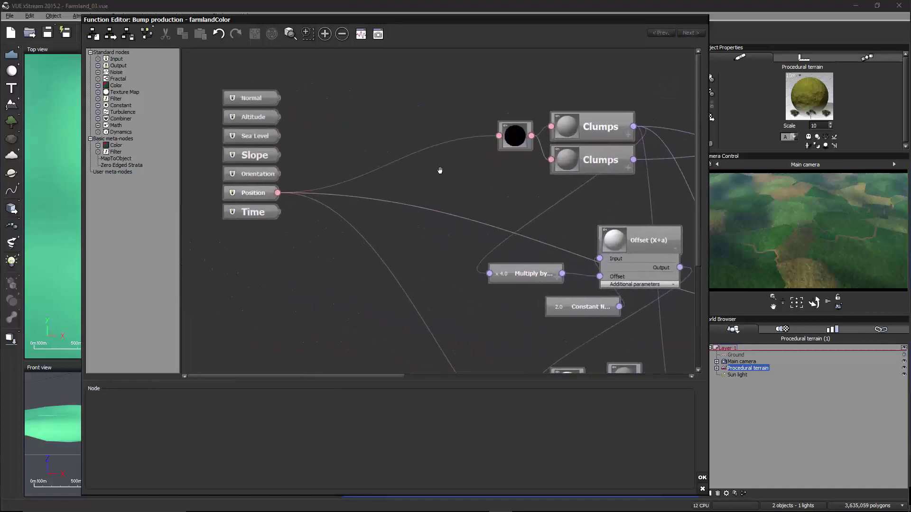
right_click(433, 161)
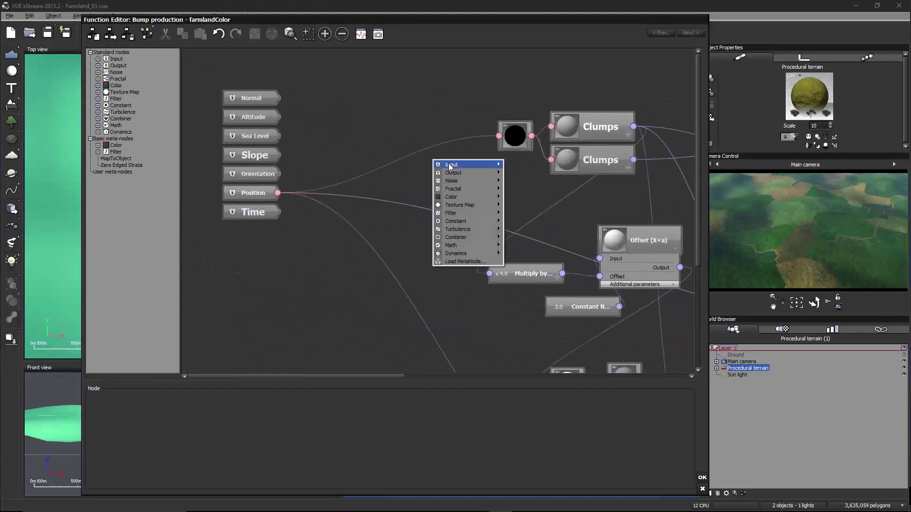
mouse_move(467, 248)
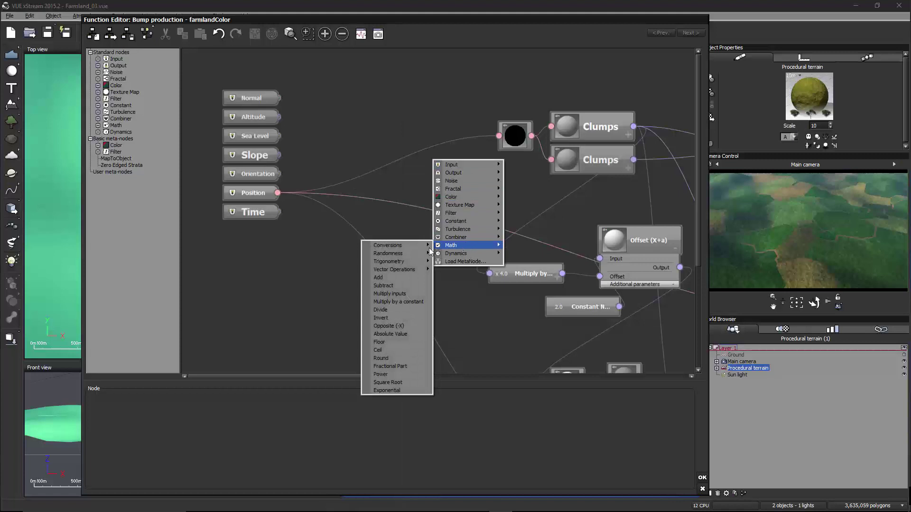
left_click(334, 253)
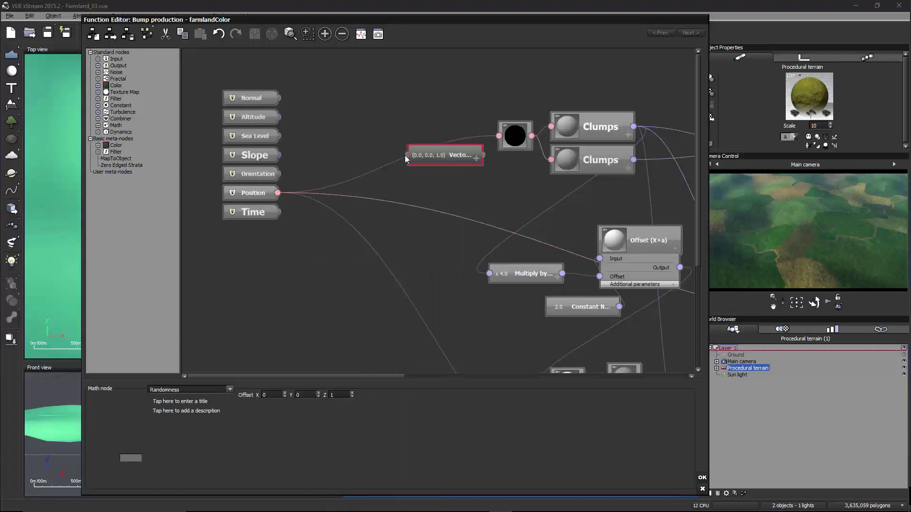
left_click_drag(405, 155, 408, 155)
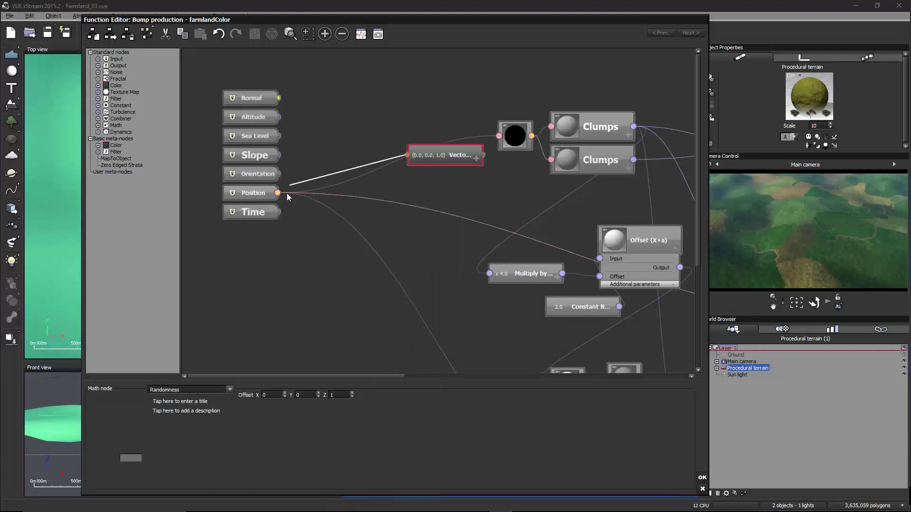
left_click(497, 139)
left_click_drag(451, 152, 435, 143)
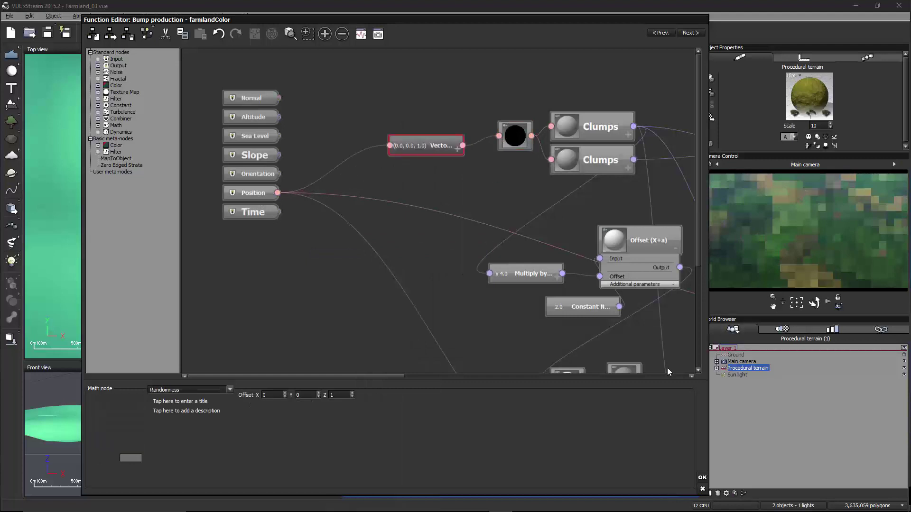
left_click(702, 478)
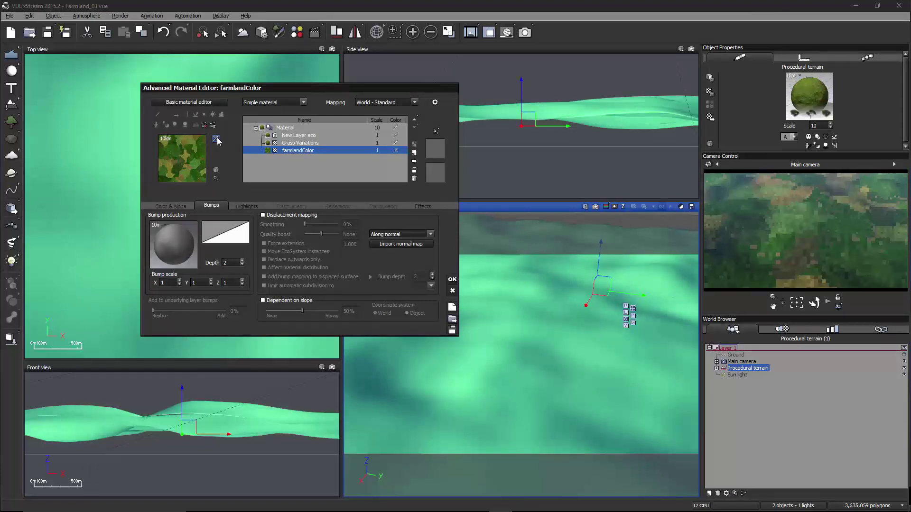
- Reopen farmlandColor's bump function and move the Vector3 Seed node closer to the Position input
right_click(182, 247)
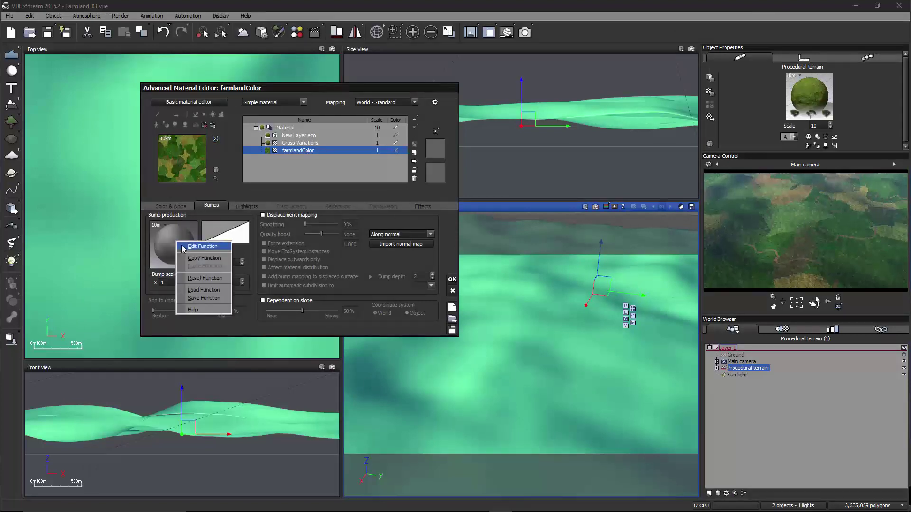
left_click(182, 247)
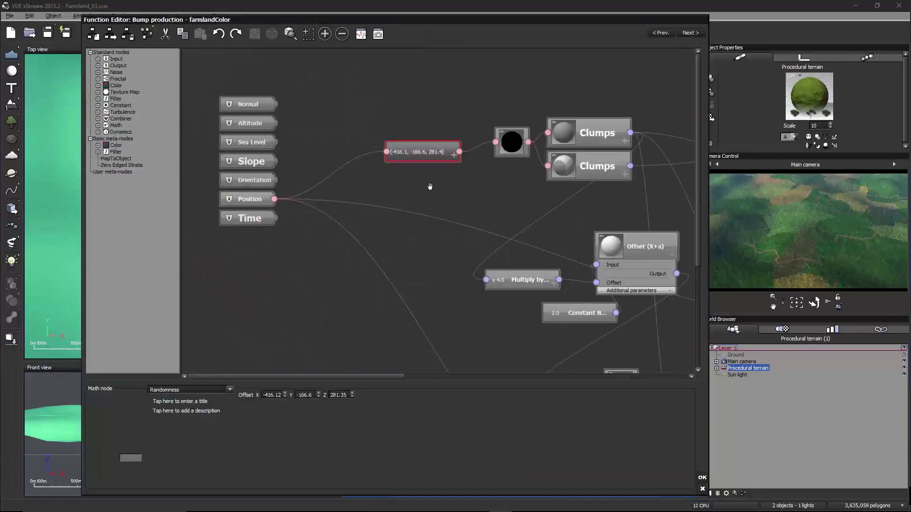
left_click(297, 396)
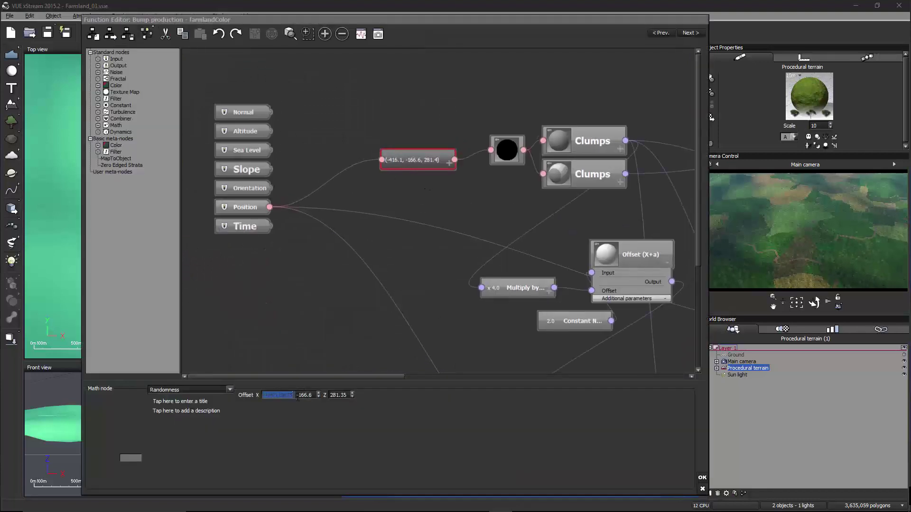
left_click(428, 198)
left_click_drag(434, 184, 386, 168)
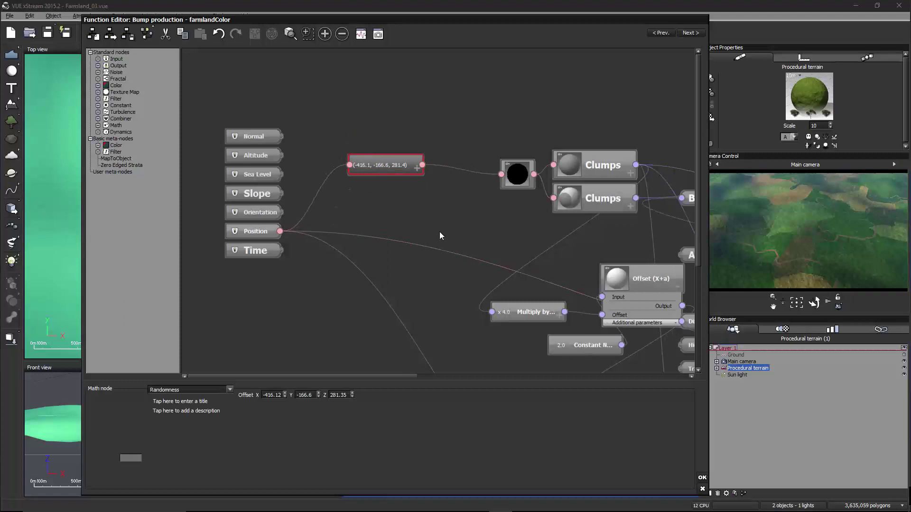
- Set the Vector3 Seed node's offset to X -45558, Y 4555 and Z 14554, and copy the node
double_click(303, 396)
type("4555")
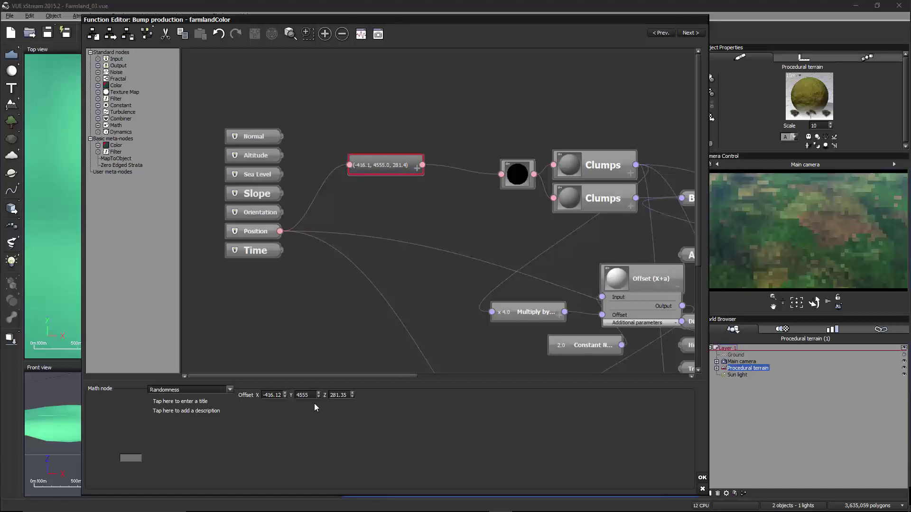
double_click(345, 395)
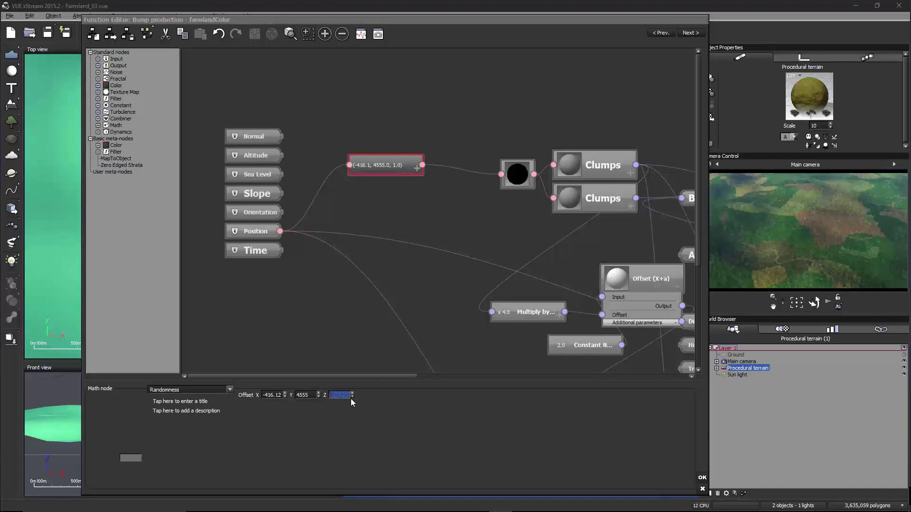
type("14554")
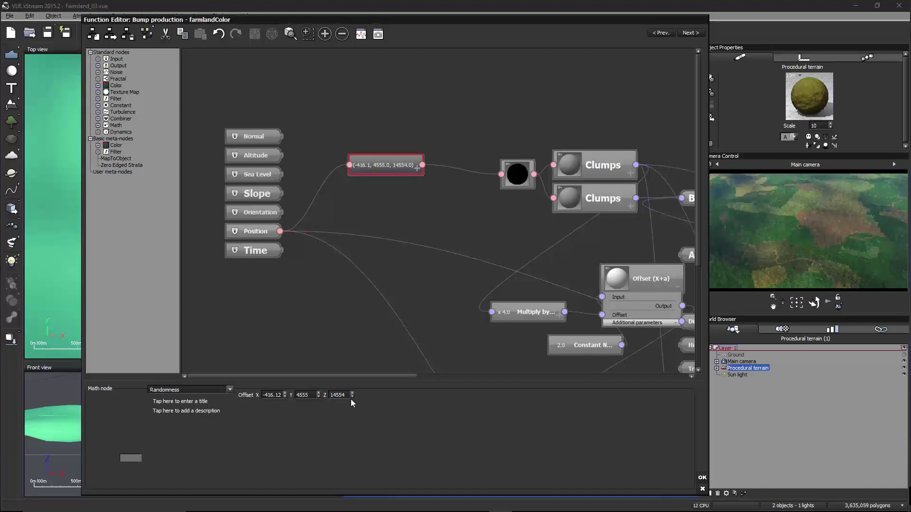
double_click(277, 395)
type("-45558")
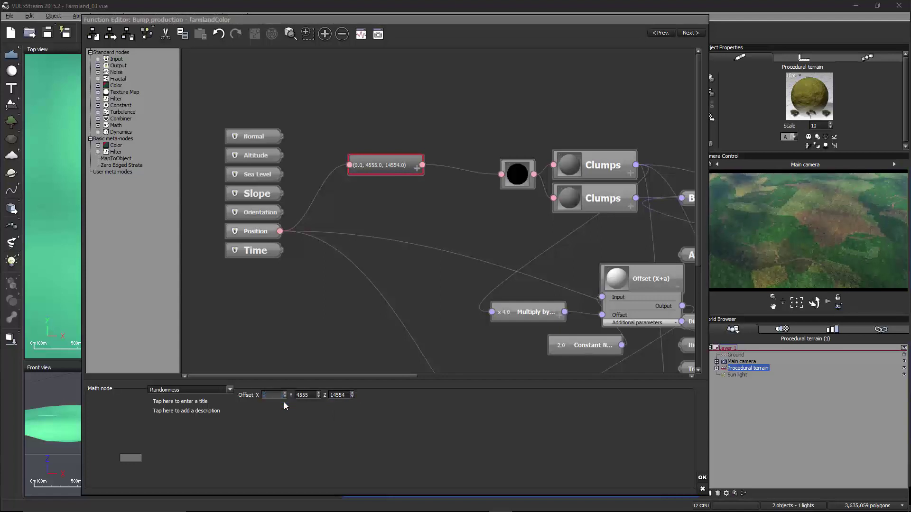
key("Return")
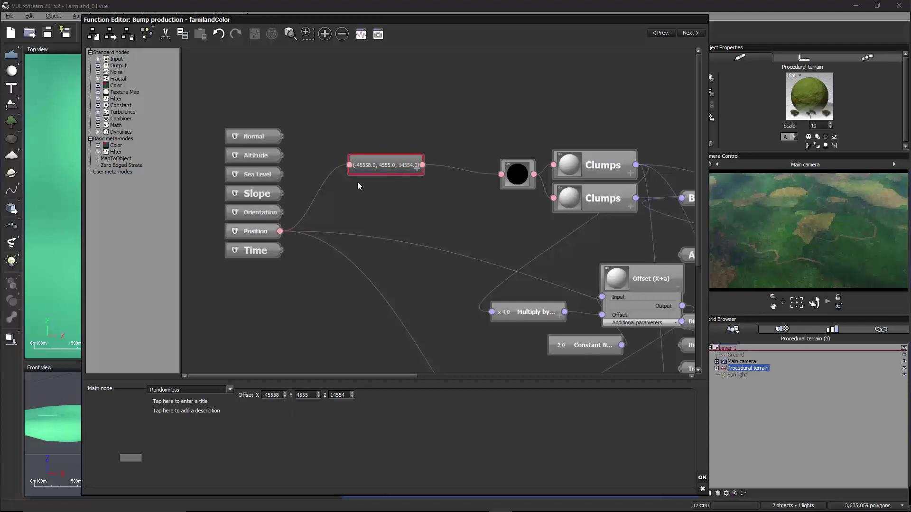
left_click(396, 162)
- Expand the Multiply by a constant node above Simple Turbulence, connect Position to its Input 0, and collapse and reposition it
middle_click_drag(618, 358, 507, 140)
middle_click_drag(523, 268, 536, 234)
left_click(506, 269)
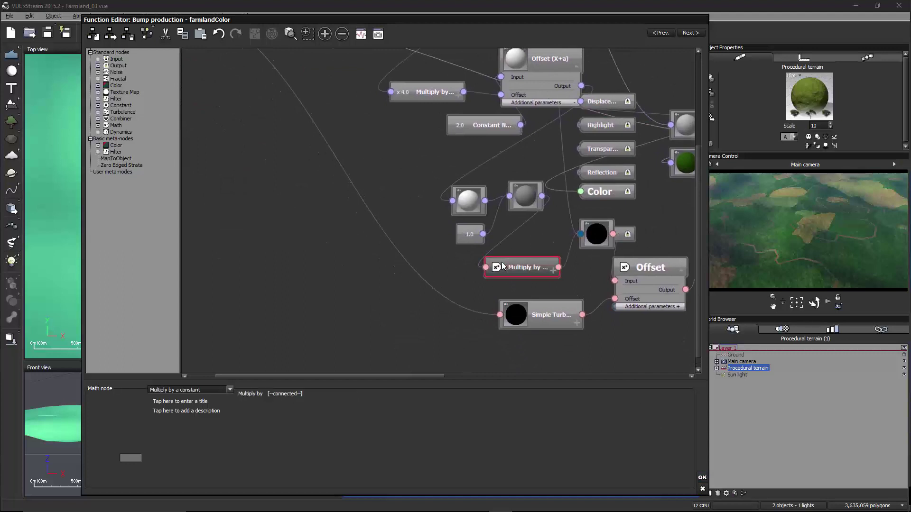
left_click_drag(510, 272, 525, 250)
middle_click_drag(524, 251, 571, 297)
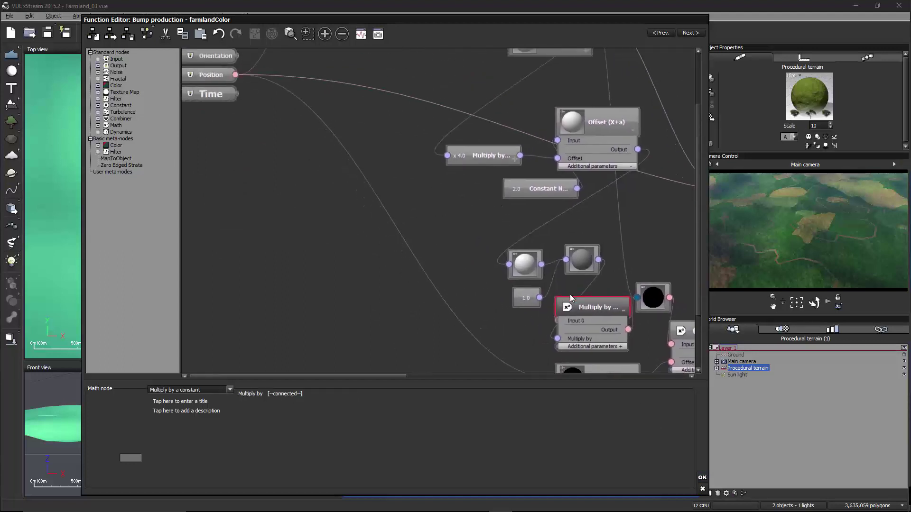
left_click_drag(235, 74, 557, 321)
double_click(592, 305)
double_click(591, 300)
left_click_drag(569, 308, 551, 330)
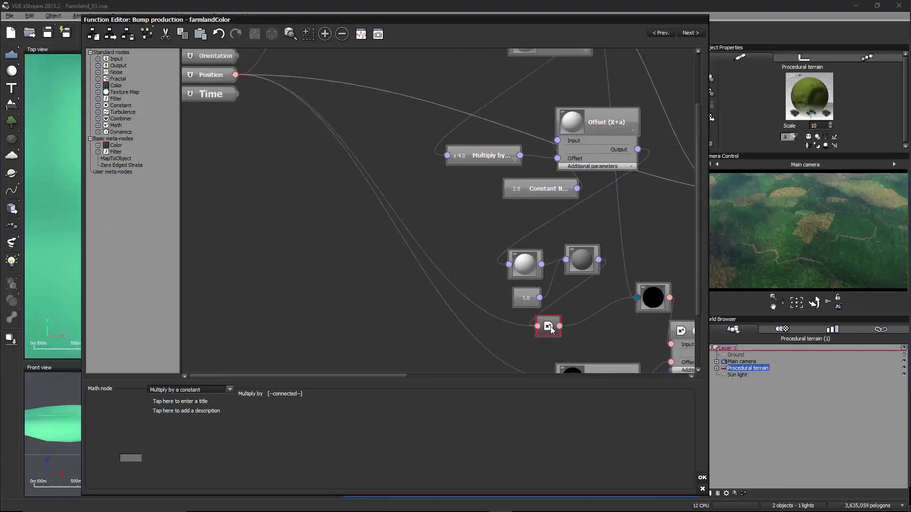
- Nudge the Vector3 Seed node toward the Clumps nodes and accept farmlandColor's bump function
middle_click_drag(497, 200, 538, 351)
left_click_drag(378, 159, 392, 164)
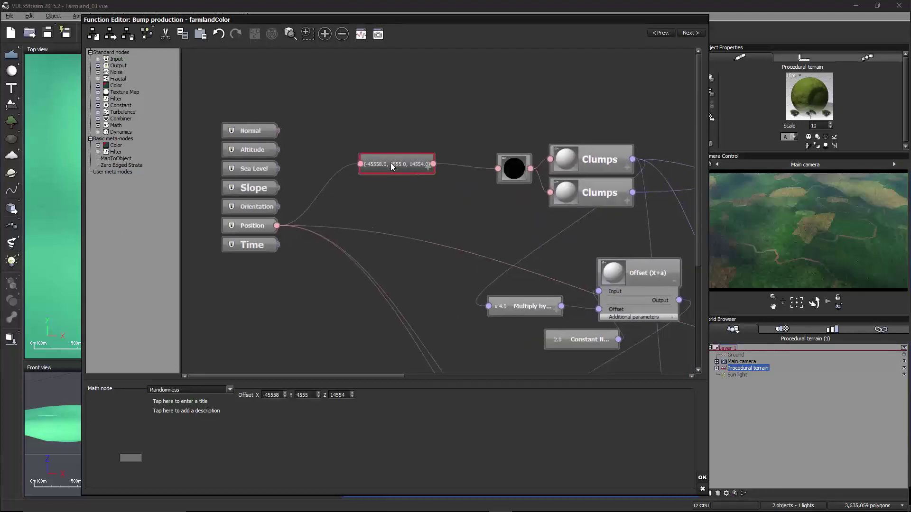
left_click(702, 476)
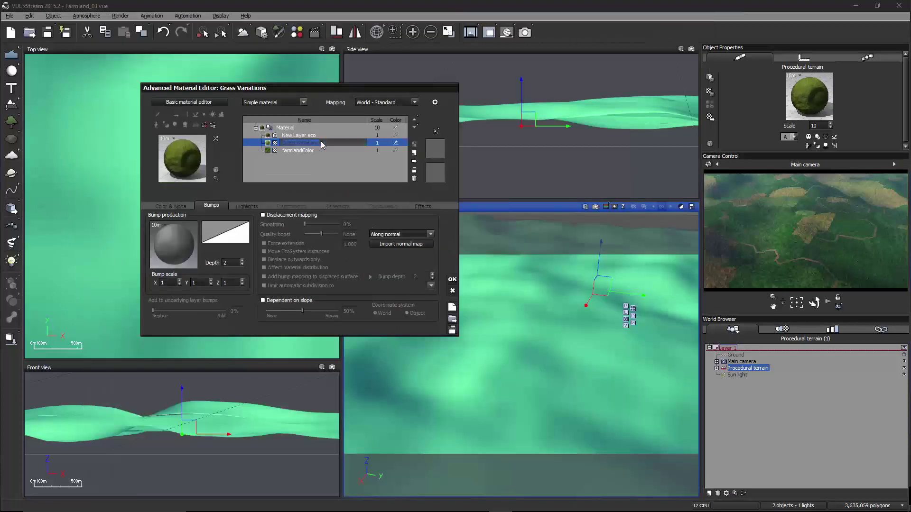
- In the Grass Variations layer's bump function, paste the seed node, wire it between Position and the node feeding the Clumps, and accept
right_click(179, 232)
left_click(209, 240)
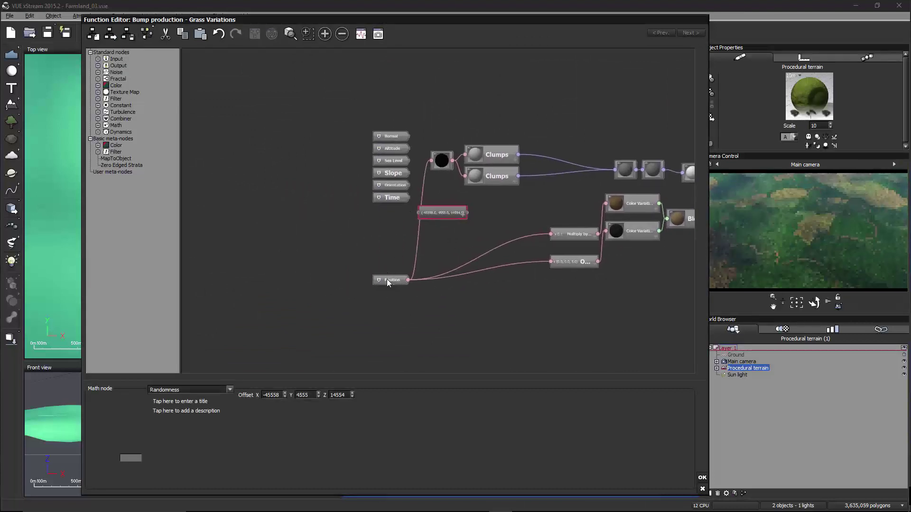
left_click_drag(386, 279, 331, 238)
left_click_drag(450, 214, 350, 237)
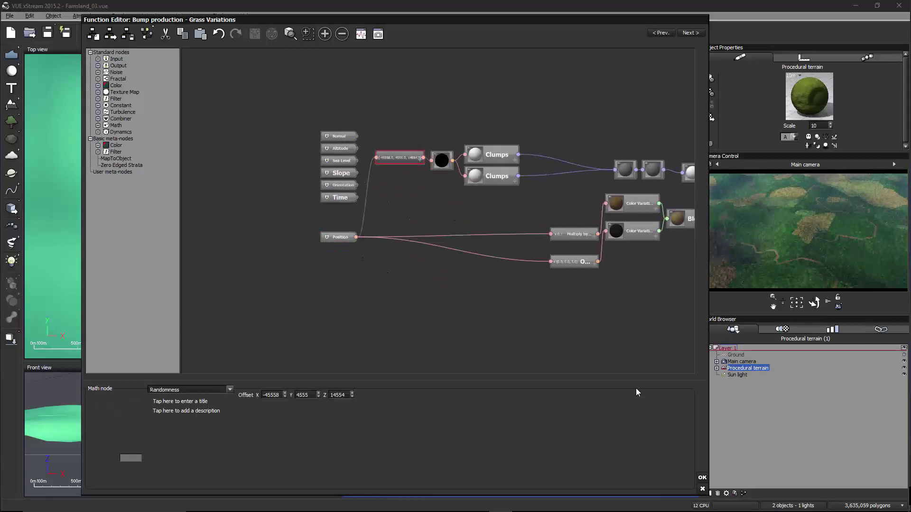
left_click(702, 477)
- Open the New Layer eco layer's alpha function and shift its nodes away from the inputs to make room after Position
left_click(299, 136)
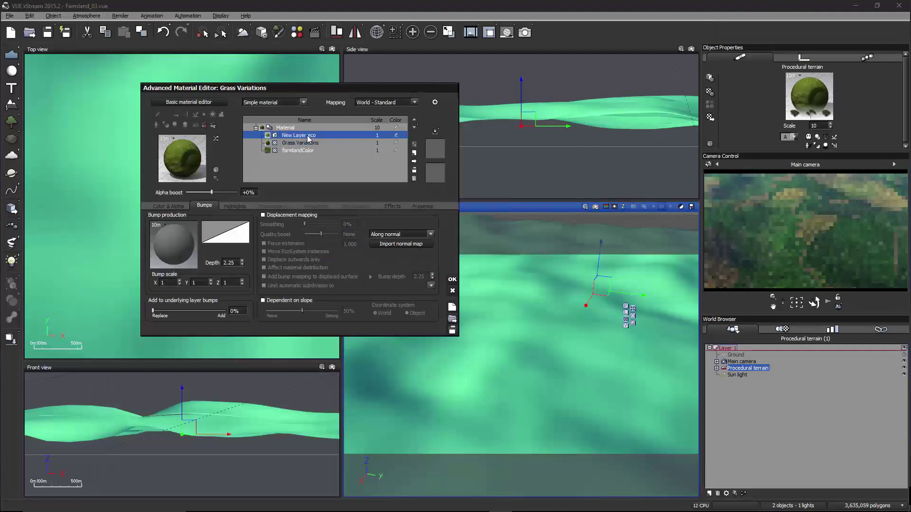
left_click(410, 347)
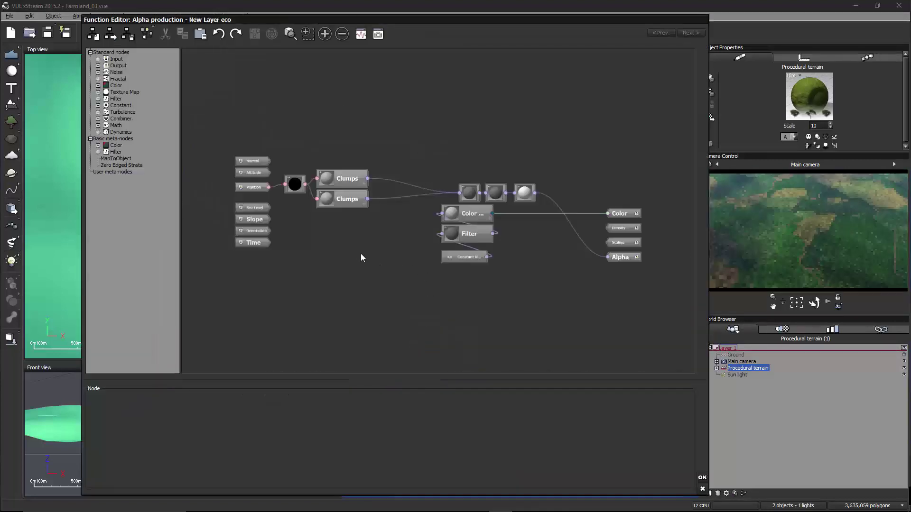
left_click_drag(441, 210, 507, 211)
left_click_drag(444, 231, 513, 234)
left_click_drag(392, 217, 461, 220)
- Paste the seed node between Position and the node feeding the Clumps, and accept the alpha function and the material
key("ctrl+v")
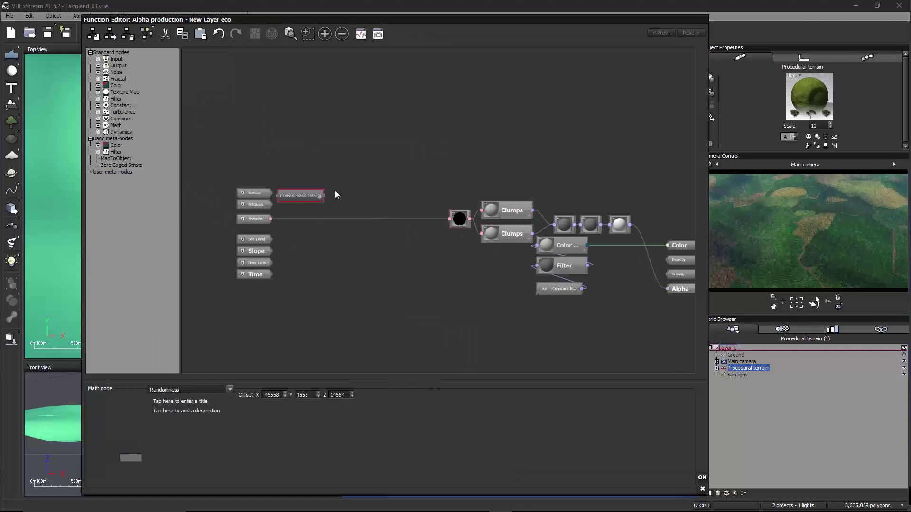
left_click_drag(346, 199, 270, 219)
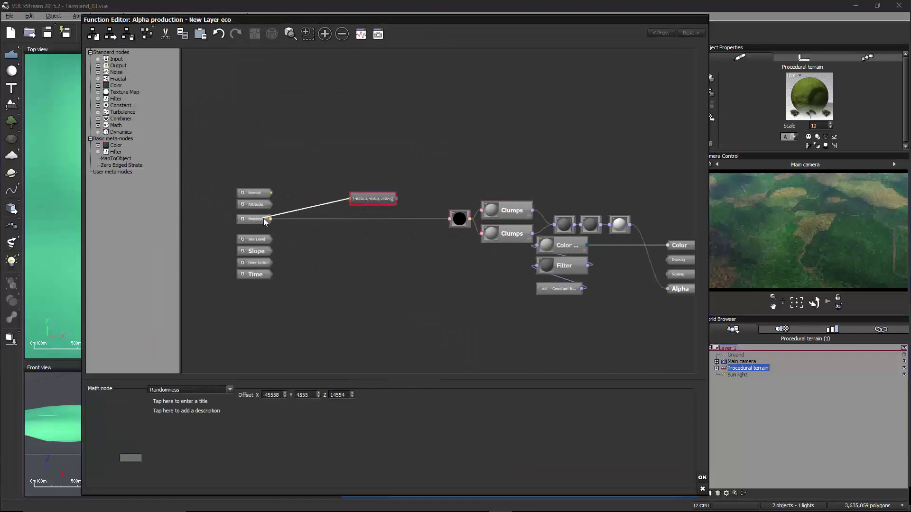
left_click_drag(449, 219, 397, 198)
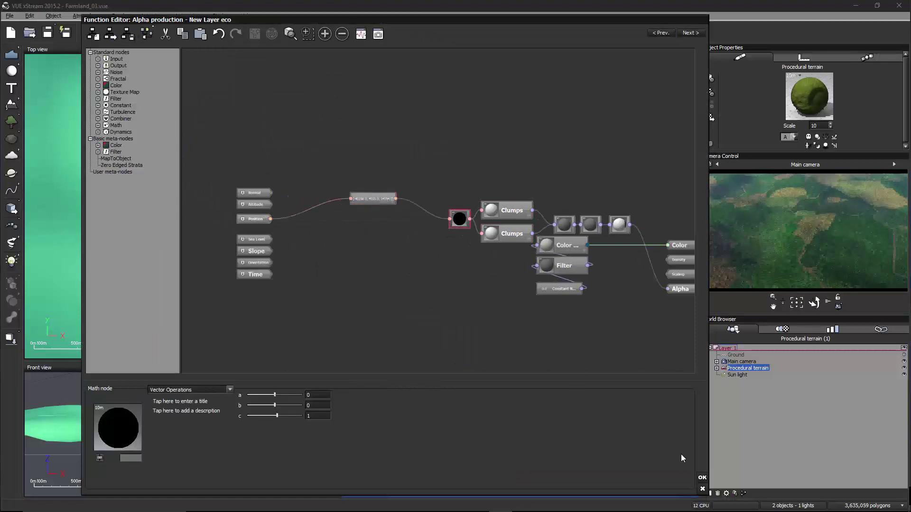
left_click(702, 478)
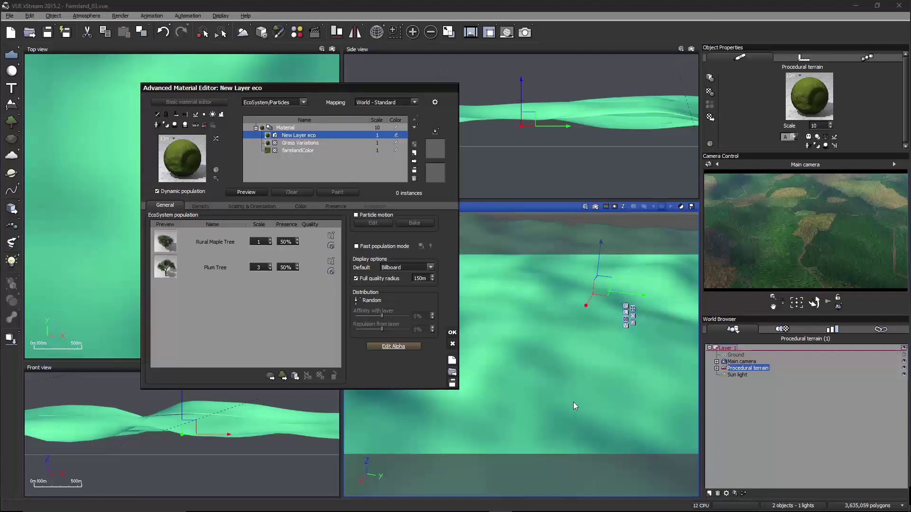
left_click(452, 332)
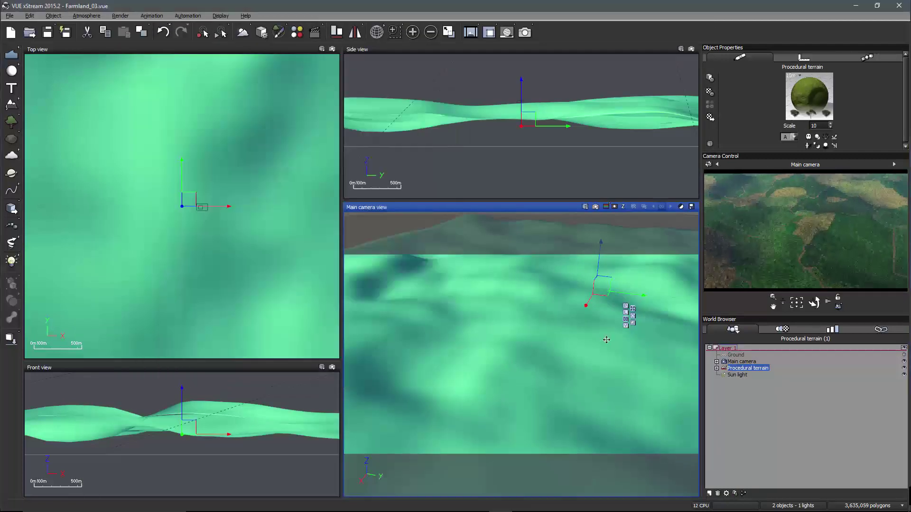
- Render the main camera view, look over the rendered fields, and close the render display
left_click(525, 35)
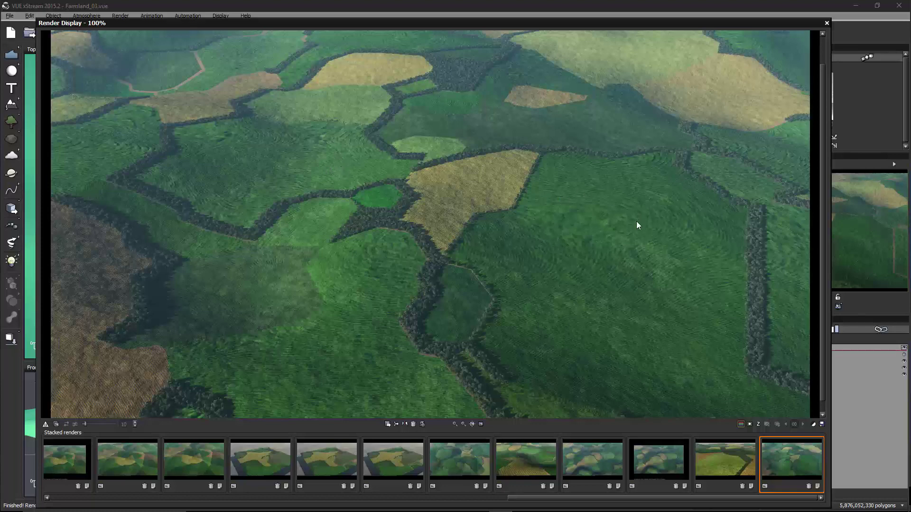
left_click_drag(647, 241, 656, 275)
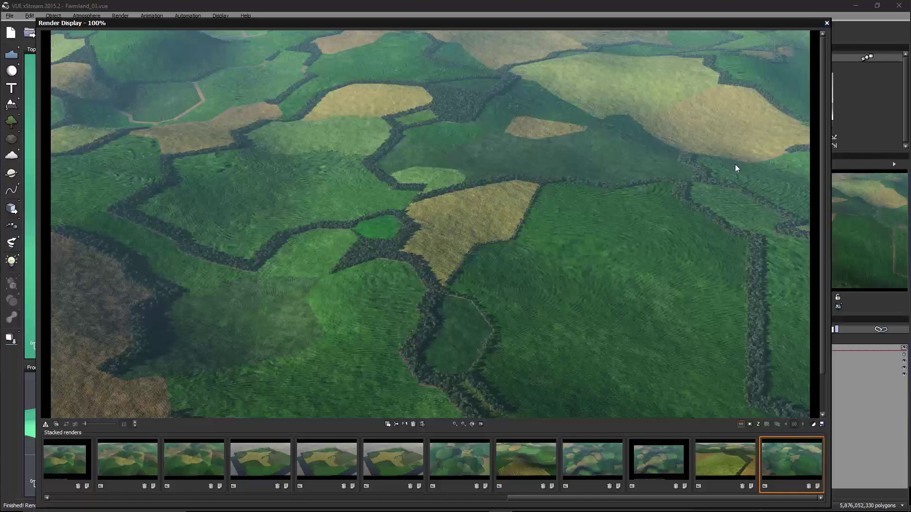
left_click(827, 22)
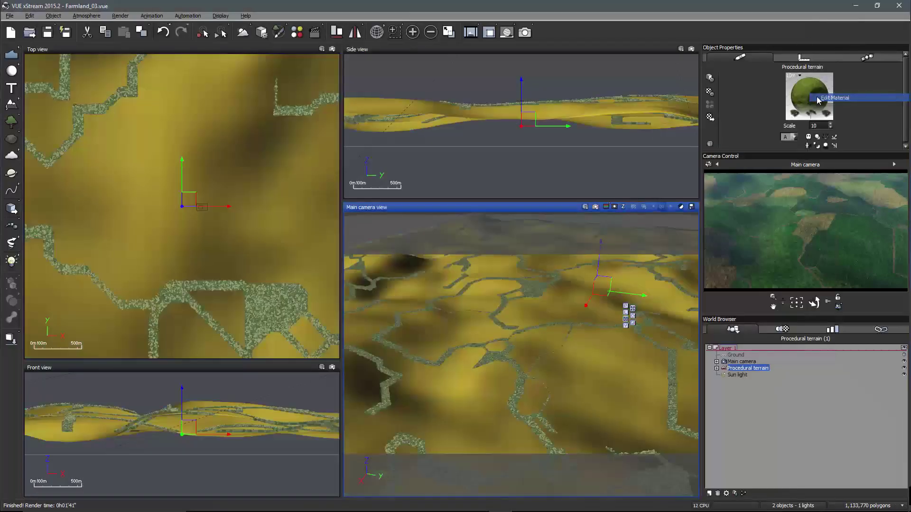
- Open the bump function of the terrain material's farmlandColor layer and inspect the nodes feeding the Divide combiner
left_click(817, 100)
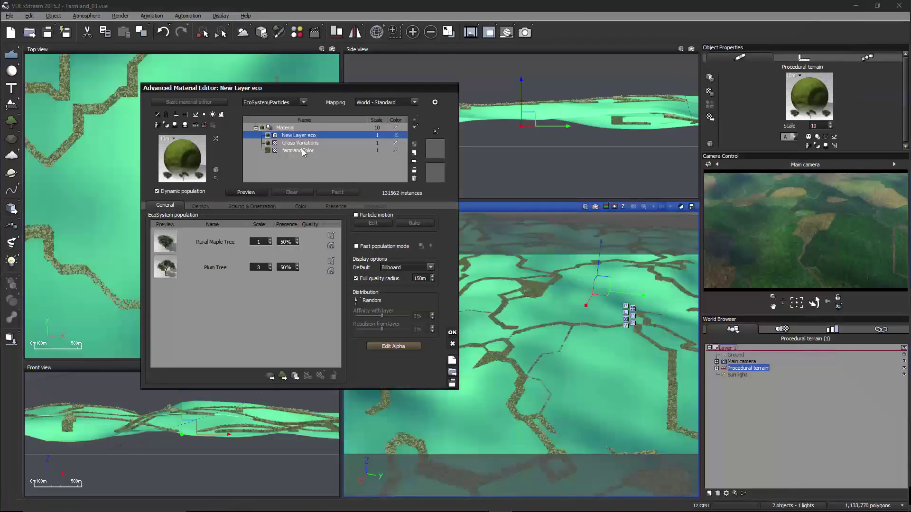
left_click(298, 150)
right_click(180, 249)
left_click(181, 250)
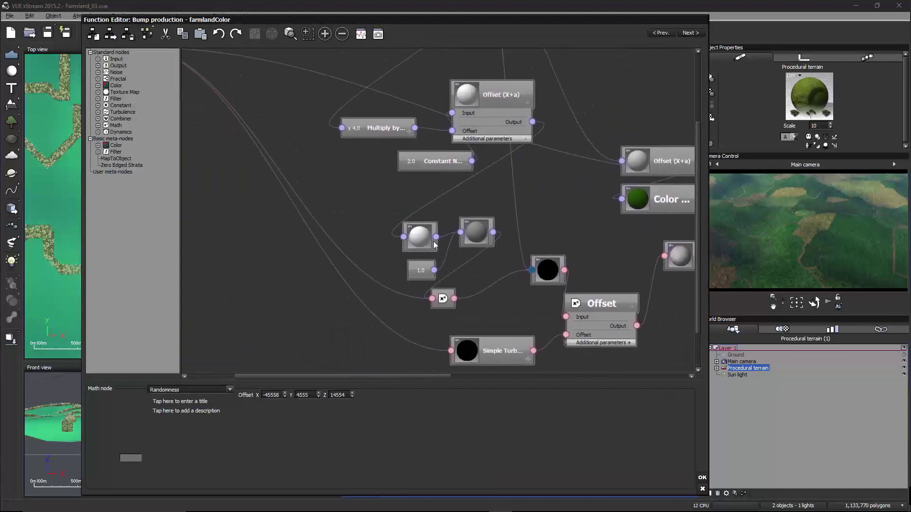
left_click(428, 236)
left_click(485, 232)
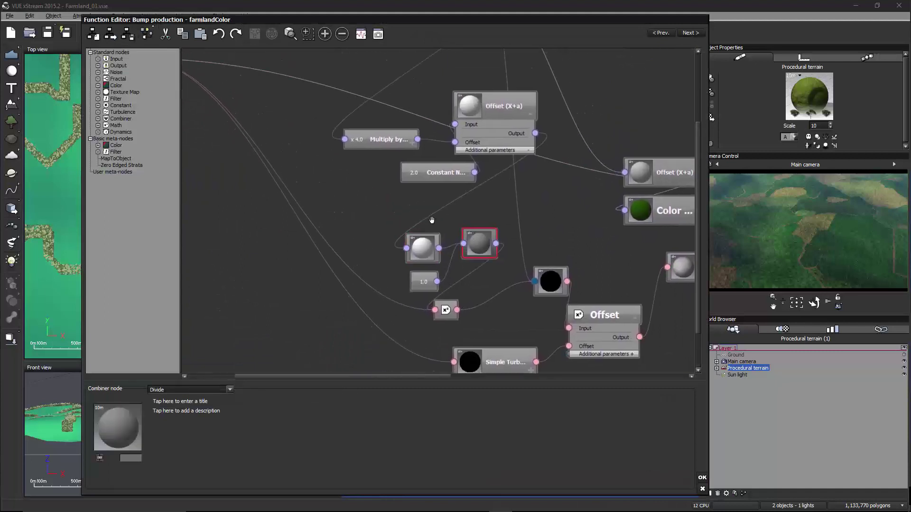
- Place the 2.0 Constant Number node above the Multiply by a constant node that feeds the Offset (X+a) node
middle_click_drag(431, 220, 417, 230)
middle_click_drag(490, 244, 494, 349)
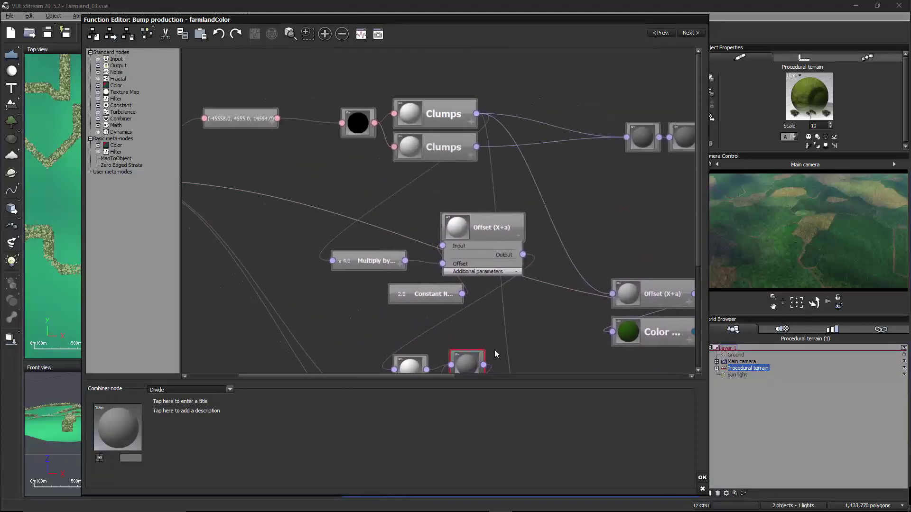
left_click_drag(420, 295, 363, 215)
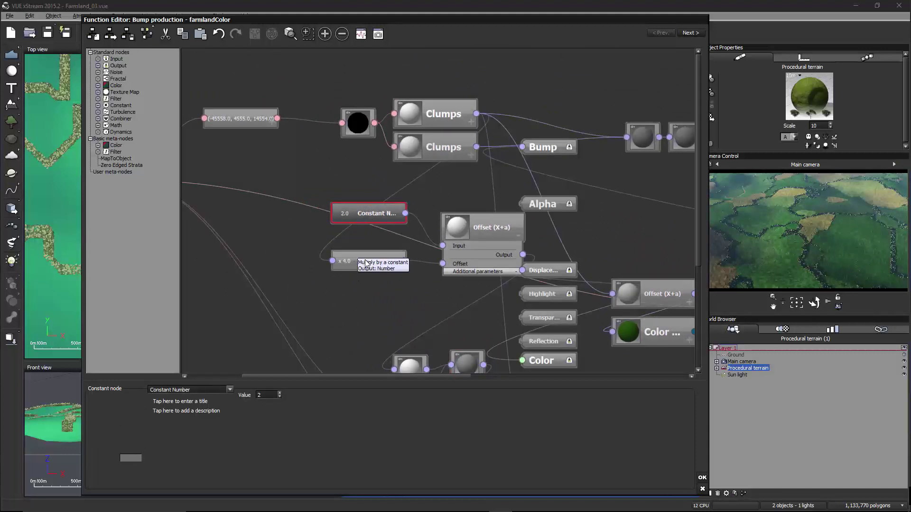
left_click_drag(364, 264, 359, 264)
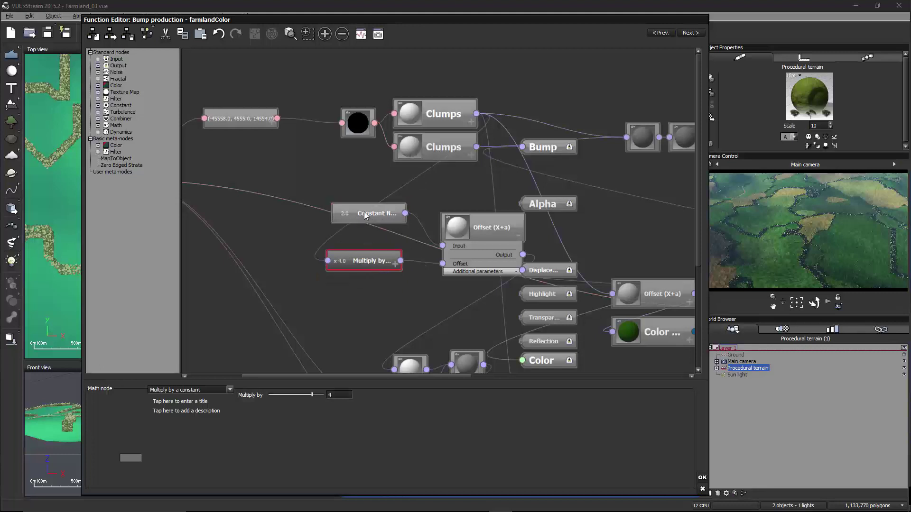
- Set the Multiply by a constant node to 0.5
double_click(334, 395)
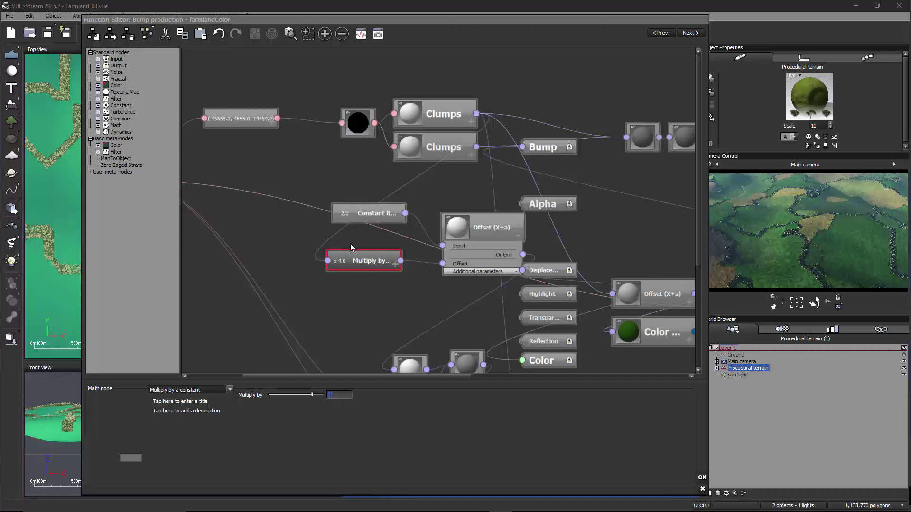
type("0.5")
key("Return")
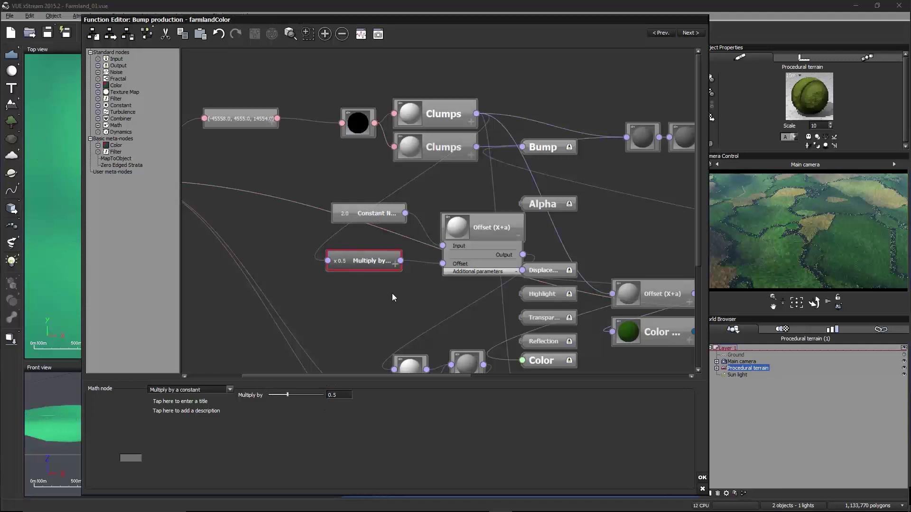
left_click(391, 293)
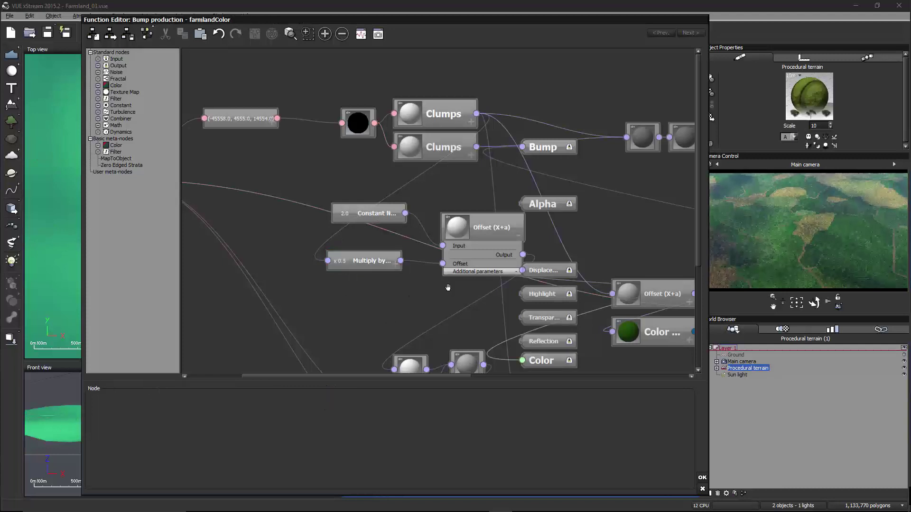
- Move the 2.0 Constant Number node slightly down, closer to the Multiply by a constant node
right_click_drag(445, 285, 412, 235)
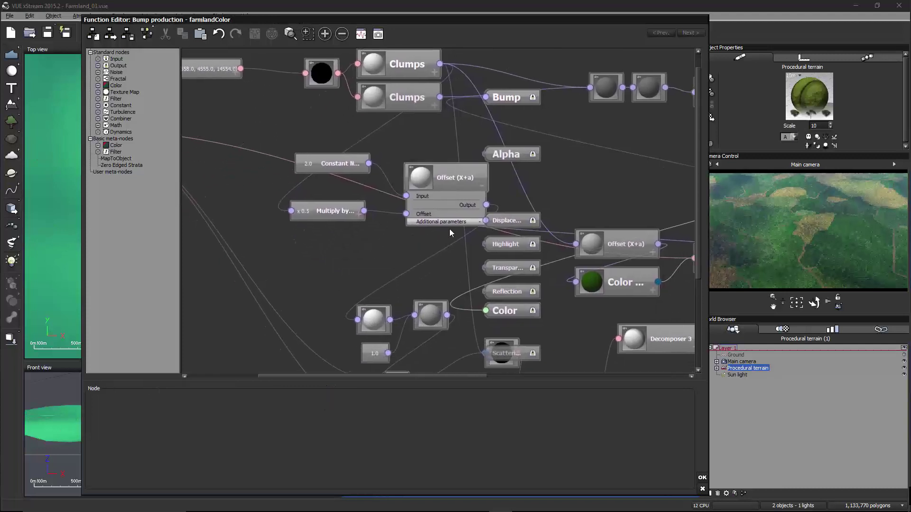
right_click_drag(470, 203, 311, 113)
right_click_drag(286, 147, 317, 156)
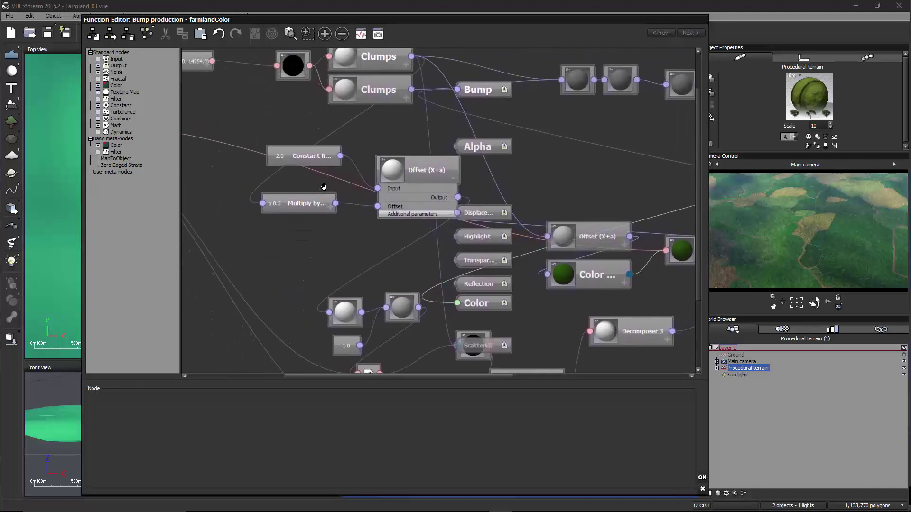
left_click_drag(318, 154, 315, 167)
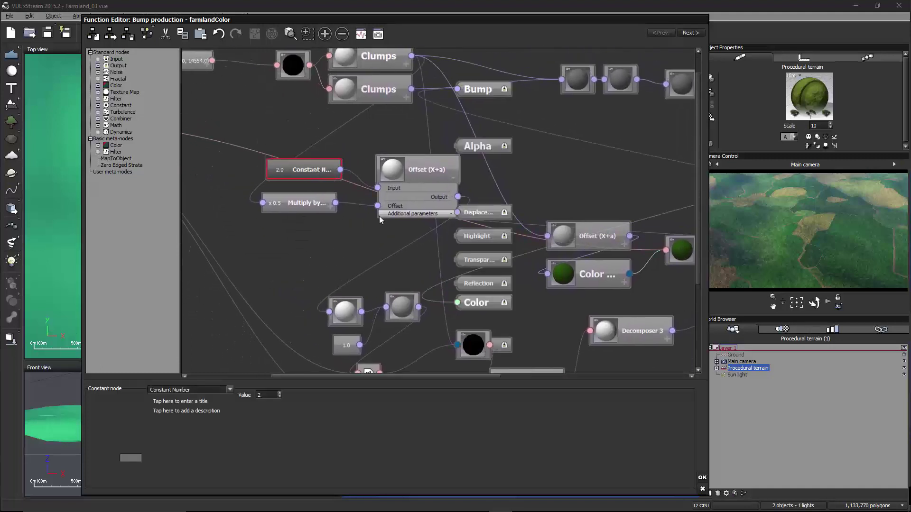
- Delete the seed node between Position and the Vector Operations node in farmlandColor's bump function, and accept the function
right_click_drag(379, 209, 346, 211)
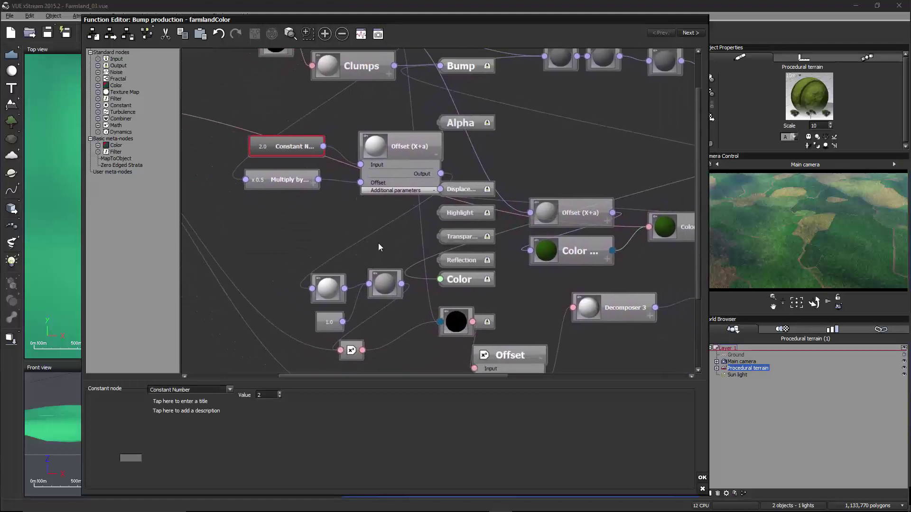
scroll(390, 249, "down", 3)
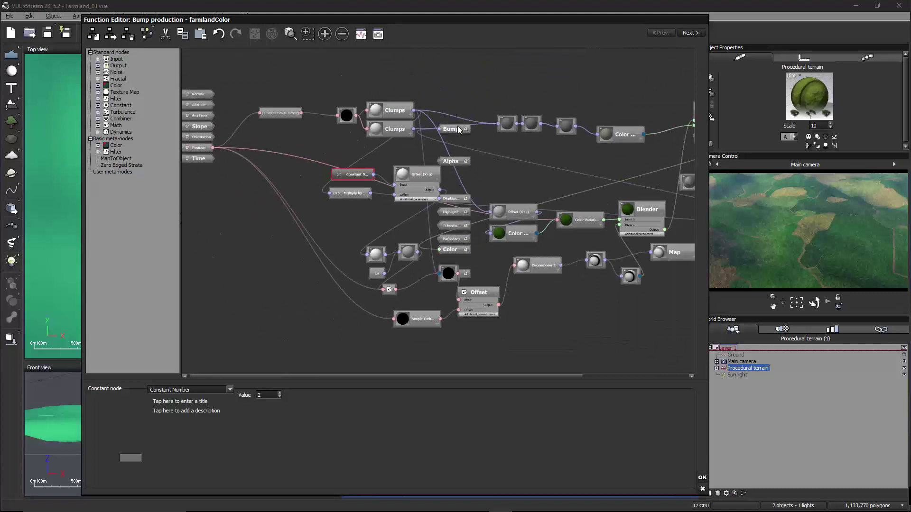
left_click_drag(458, 127, 470, 130)
right_click_drag(521, 167, 417, 139)
left_click(501, 297)
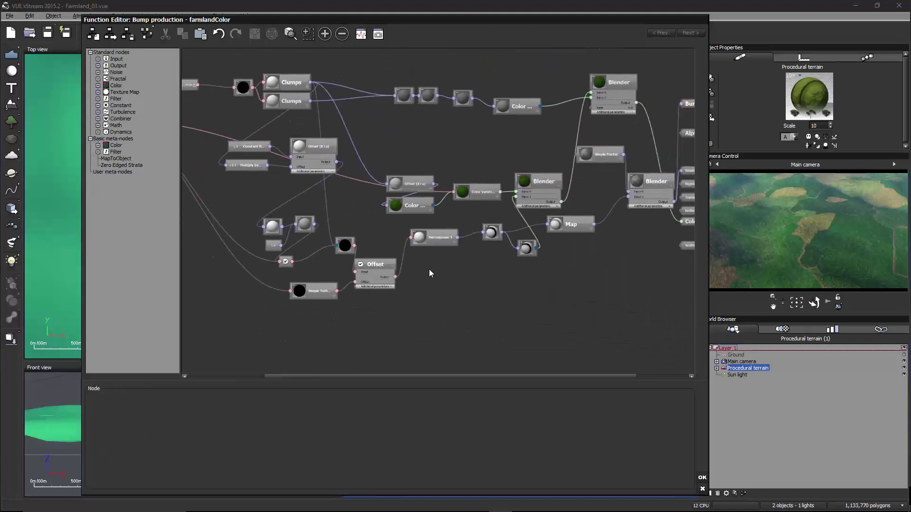
right_click_drag(429, 269, 483, 287)
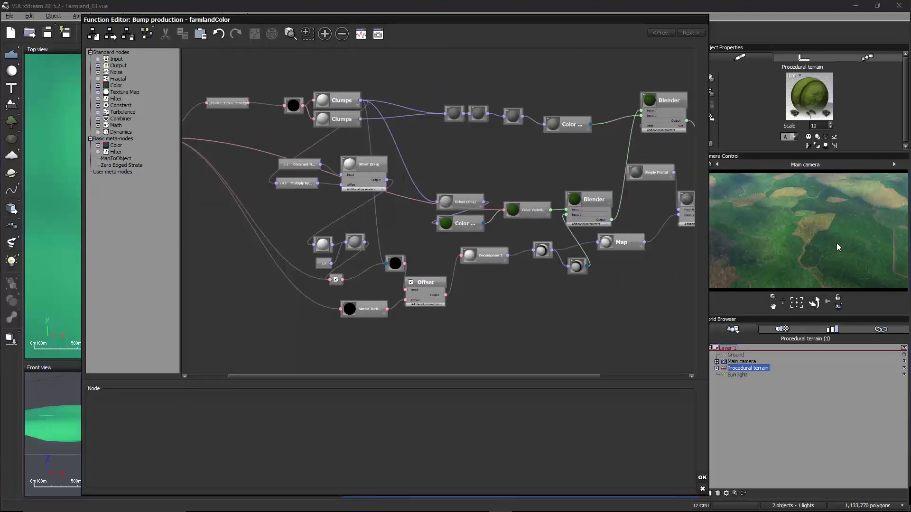
right_click_drag(297, 117, 474, 190)
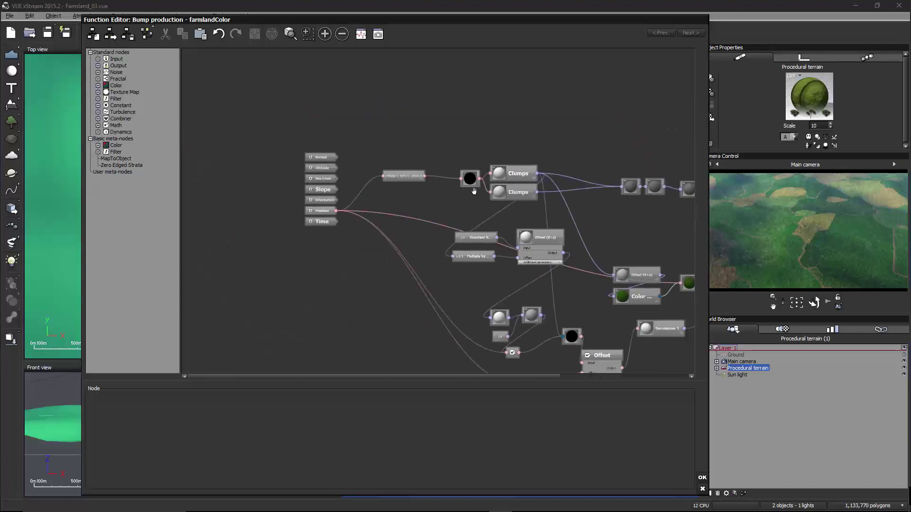
left_click(404, 177)
key("Delete")
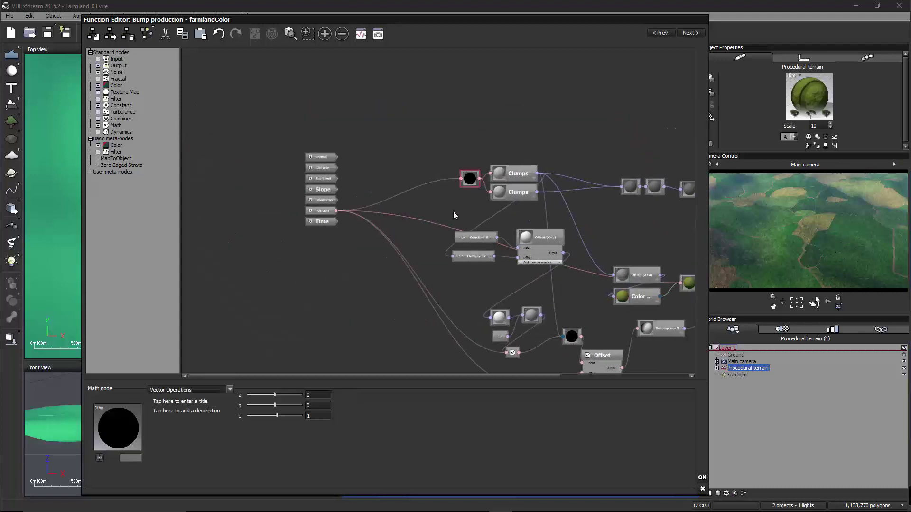
left_click(702, 477)
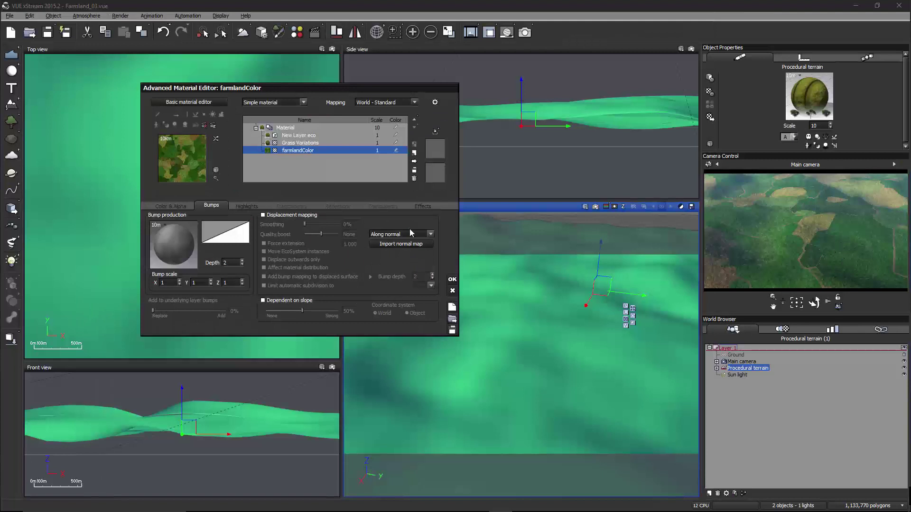
- Open the Grass Variations layer's bump function, delete the seed node after Position, and accept
left_click(306, 144)
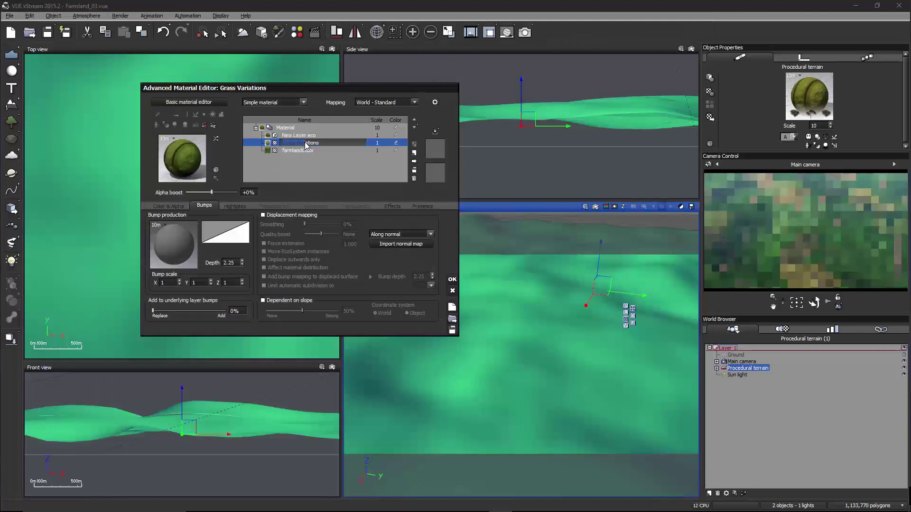
left_click(182, 252)
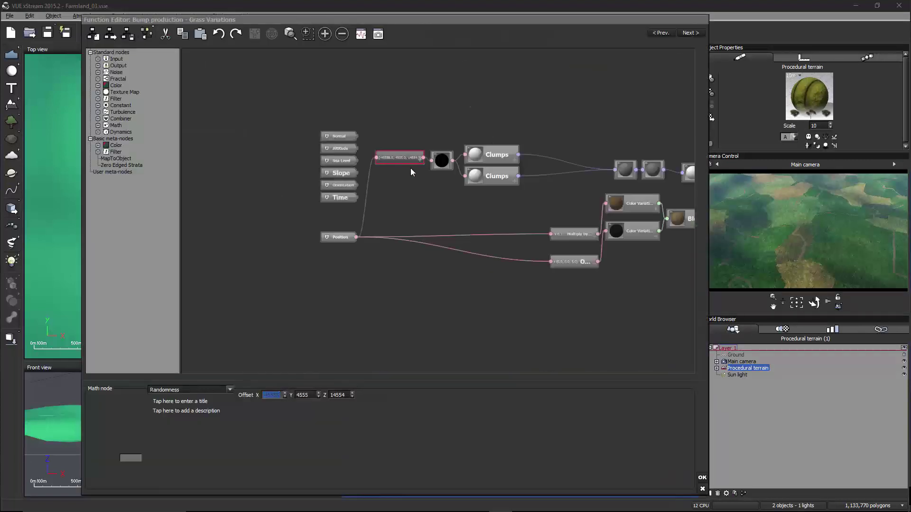
left_click(406, 157)
key("Delete")
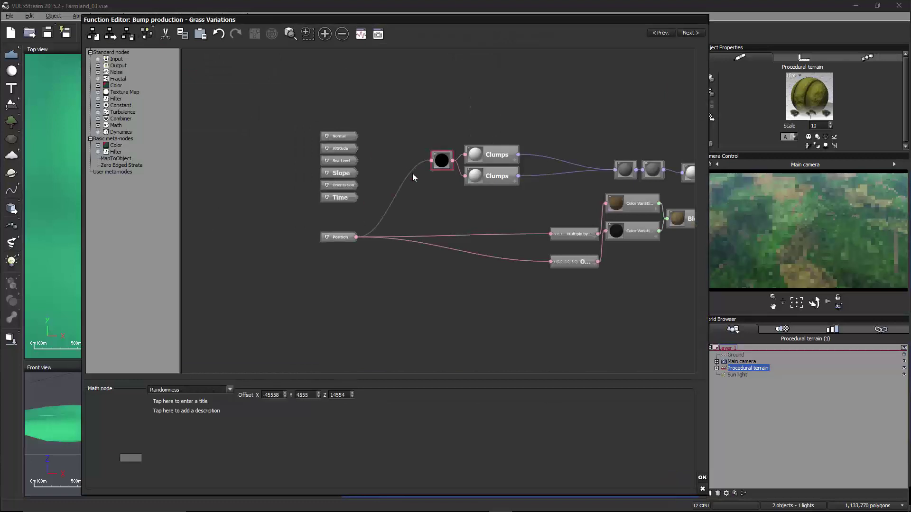
left_click(702, 477)
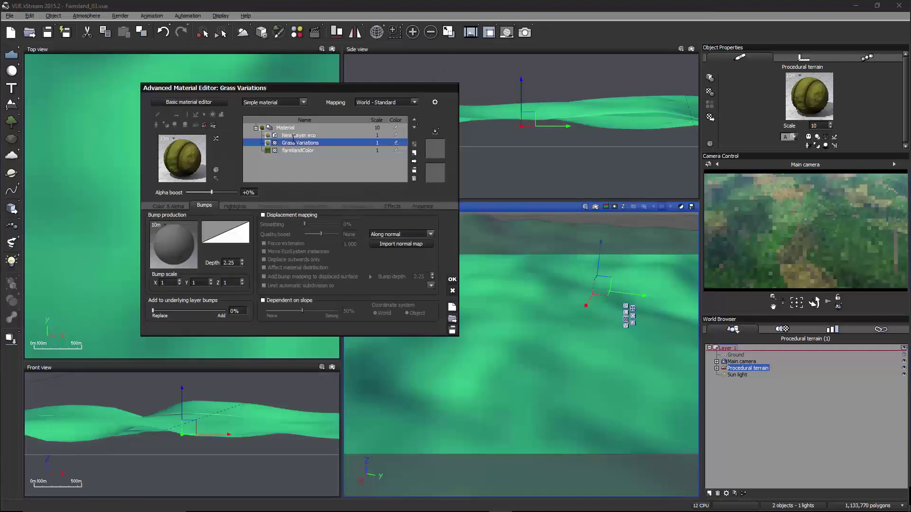
- Open the New Layer eco layer's alpha function, delete the seed node after Position, and accept
left_click(294, 136)
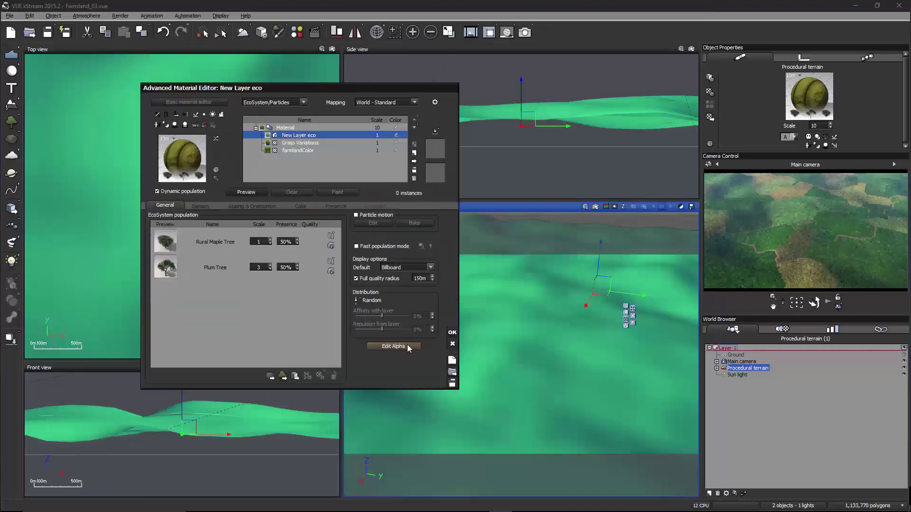
left_click(393, 347)
left_click(372, 199)
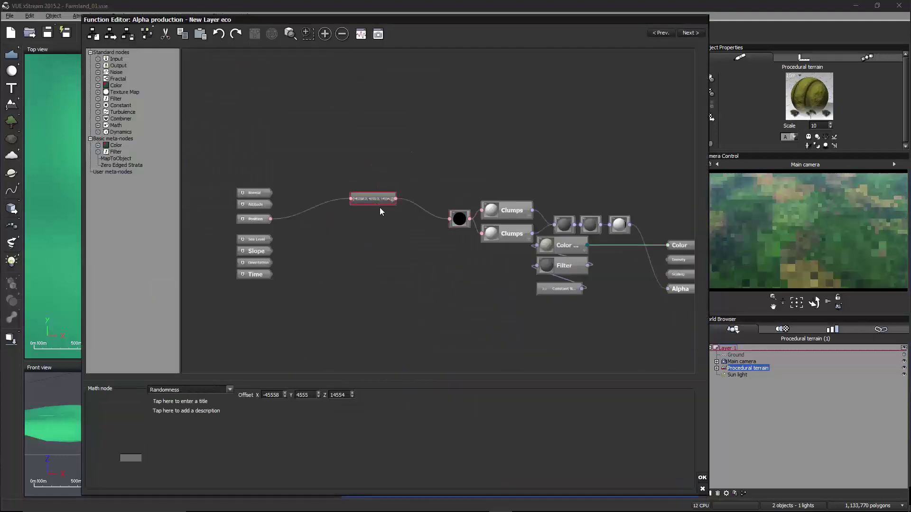
left_click(460, 219)
left_click(701, 477)
- Reopen the farmlandColor layer's bump function around the Clumps and Offset (X+a) nodes
left_click(290, 150)
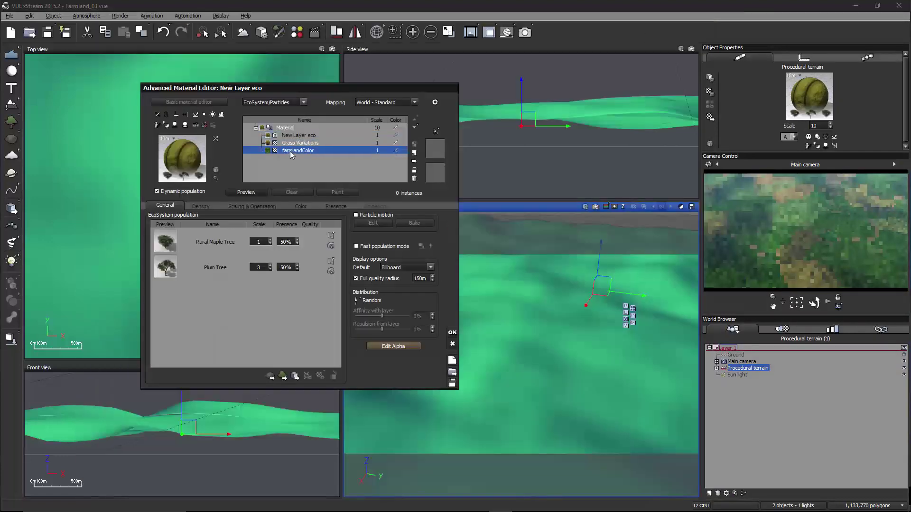
right_click(179, 240)
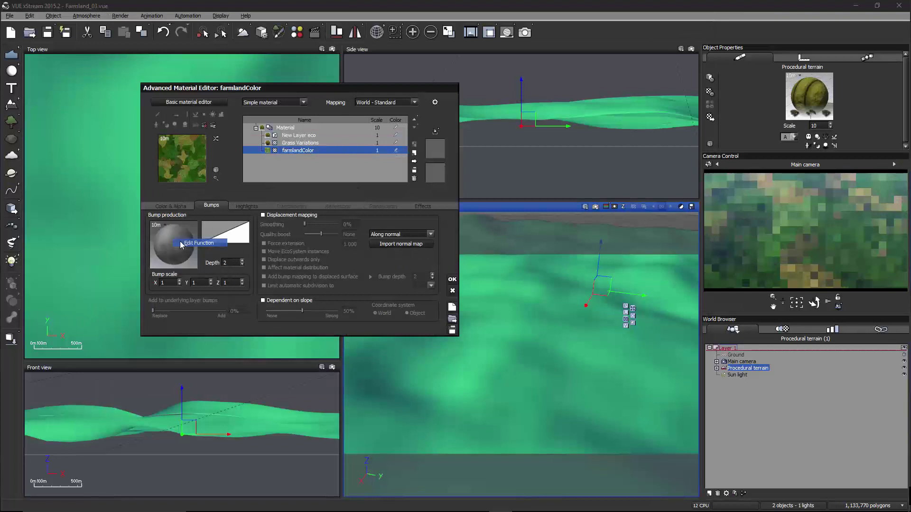
left_click(182, 243)
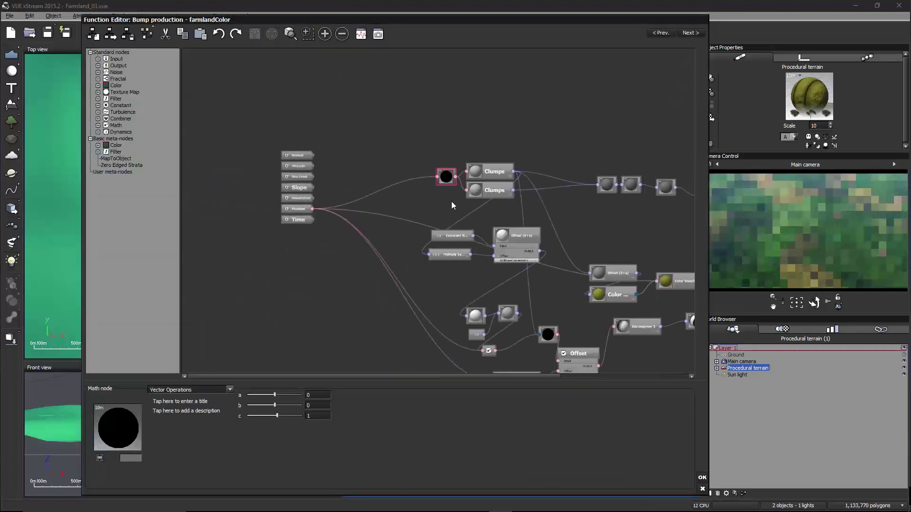
scroll(451, 201, "up", 3)
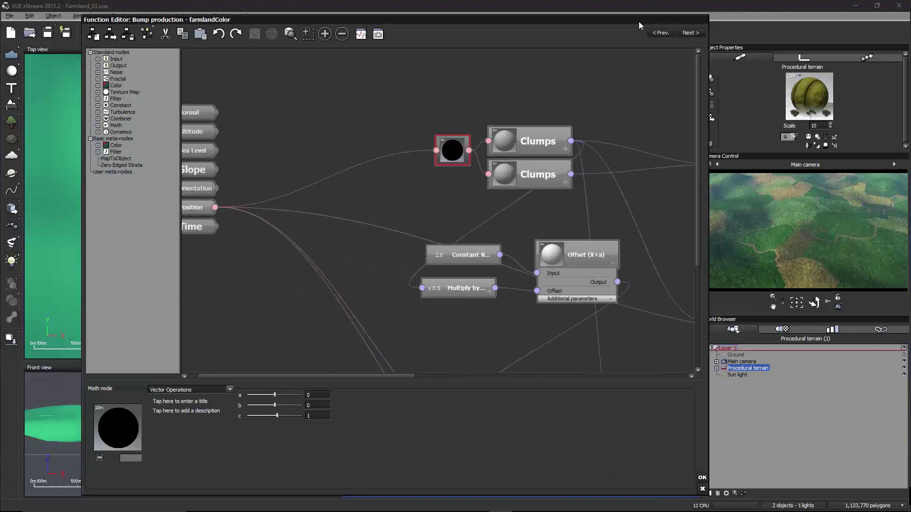
- Shift the function editor aside and enlarge the main camera preview in both width and height
left_click_drag(638, 22, 538, 18)
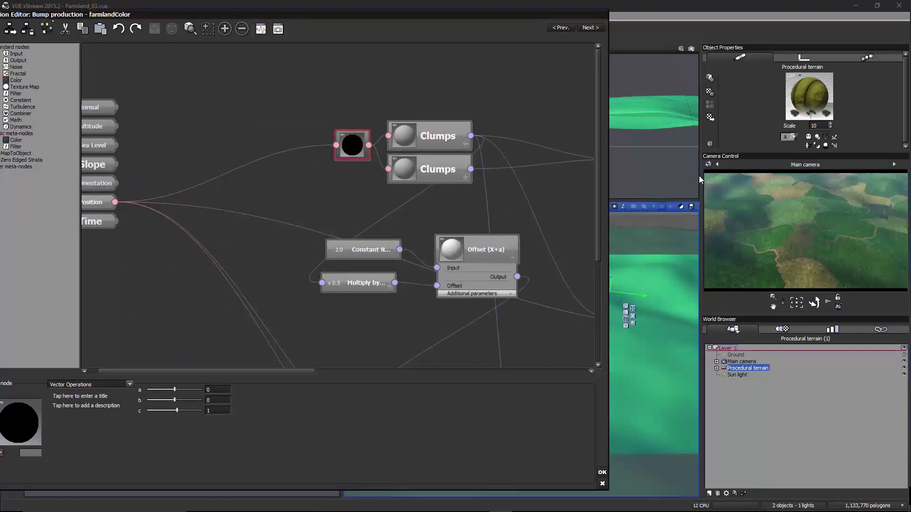
left_click_drag(700, 178, 580, 186)
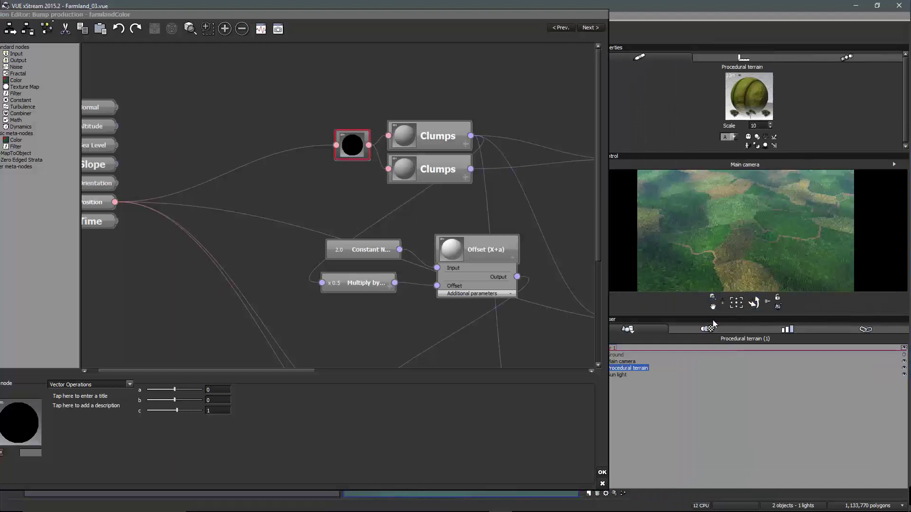
left_click_drag(713, 314, 724, 399)
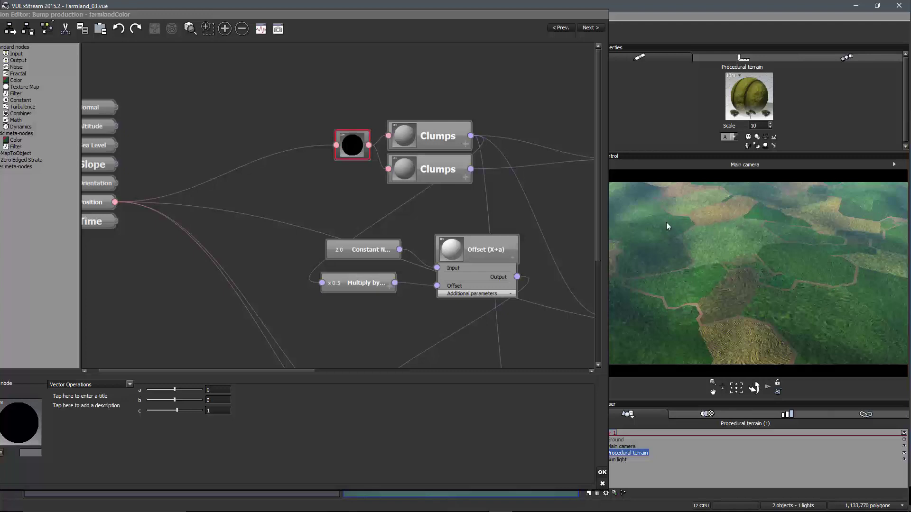
- Insert a vector Offset node between Position and the unnamed node feeding the two Clumps nodes
left_click(382, 199)
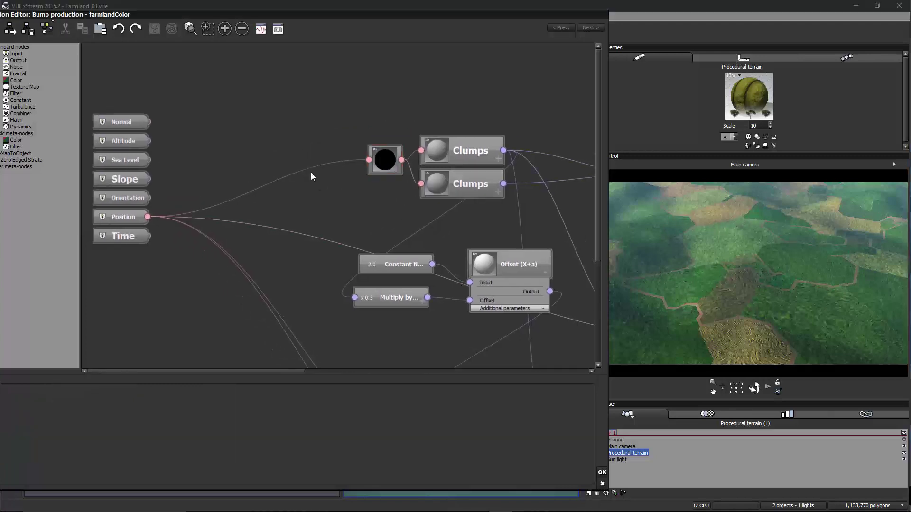
right_click(300, 181)
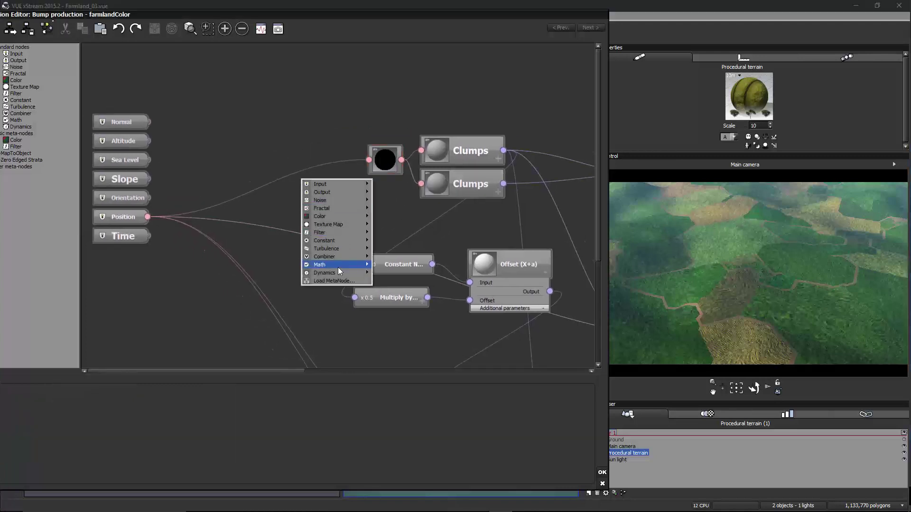
mouse_move(338, 265)
mouse_move(283, 288)
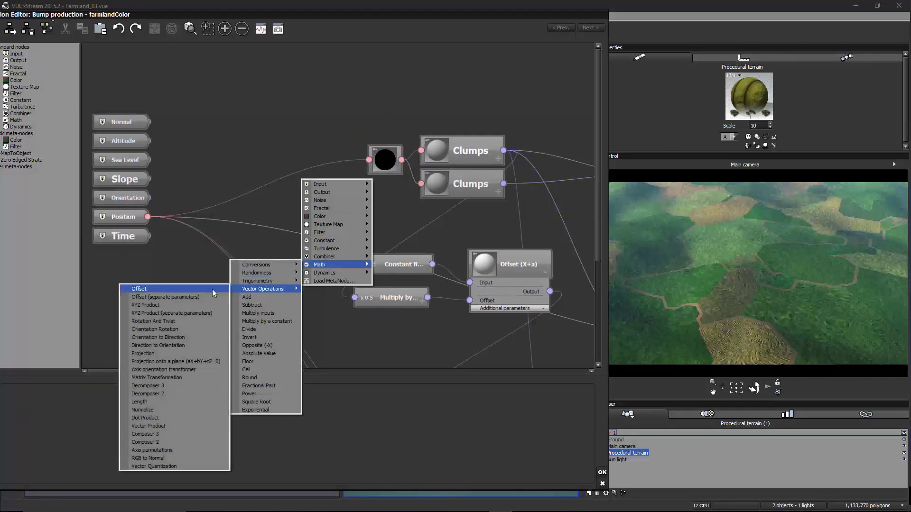
left_click(193, 289)
left_click_drag(278, 174, 116, 217)
left_click_drag(314, 175, 285, 152)
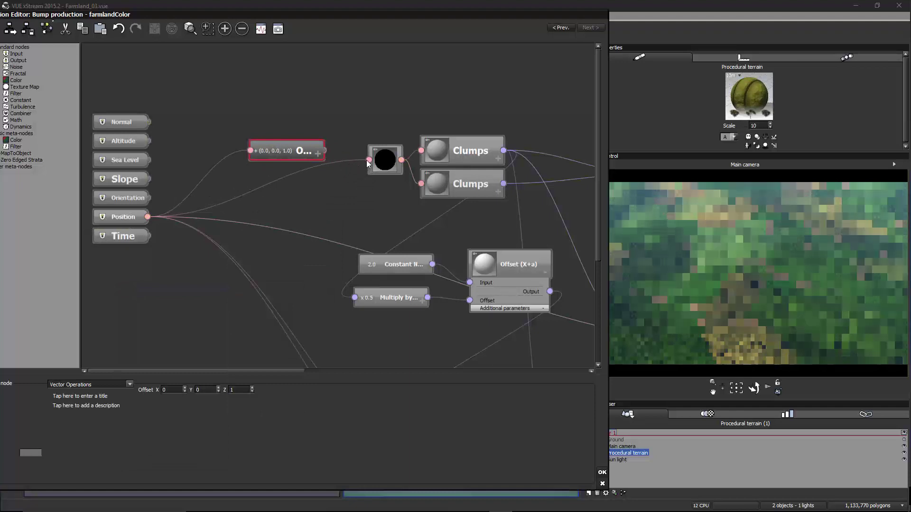
left_click_drag(369, 159, 326, 151)
left_click_drag(260, 148, 213, 143)
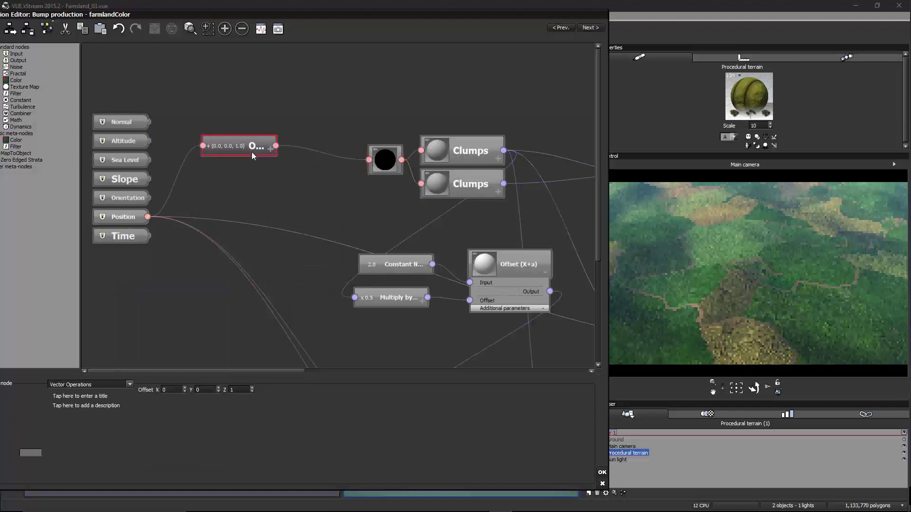
- Make the Offset node's Offset parameter connectable and arrange its constant vector node above it
right_click(144, 388)
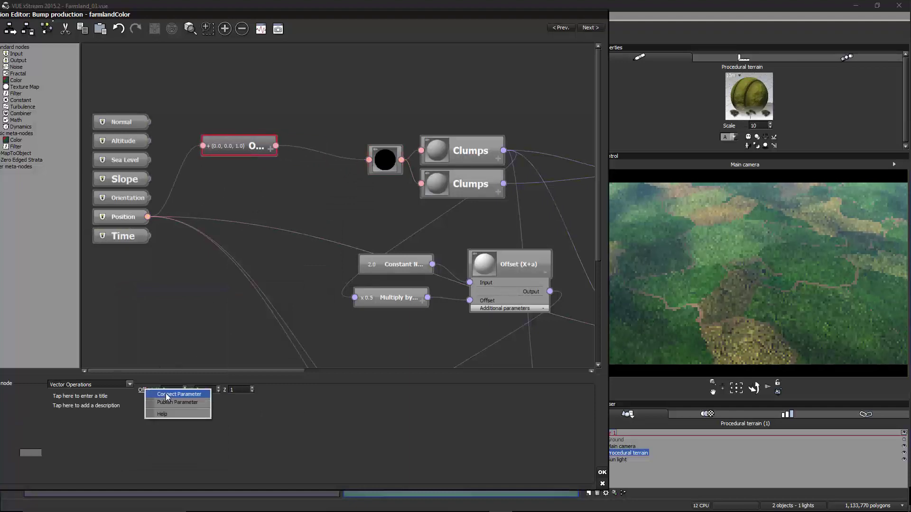
left_click(165, 394)
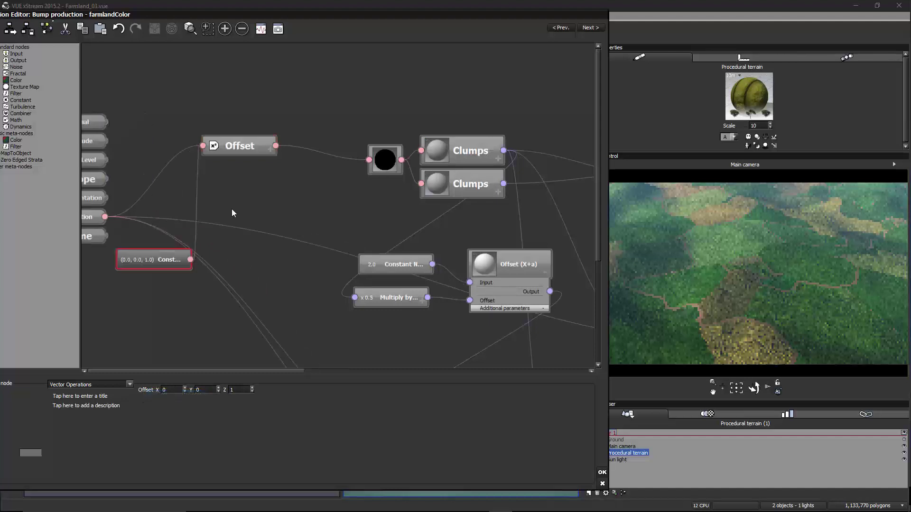
left_click_drag(162, 260, 229, 80)
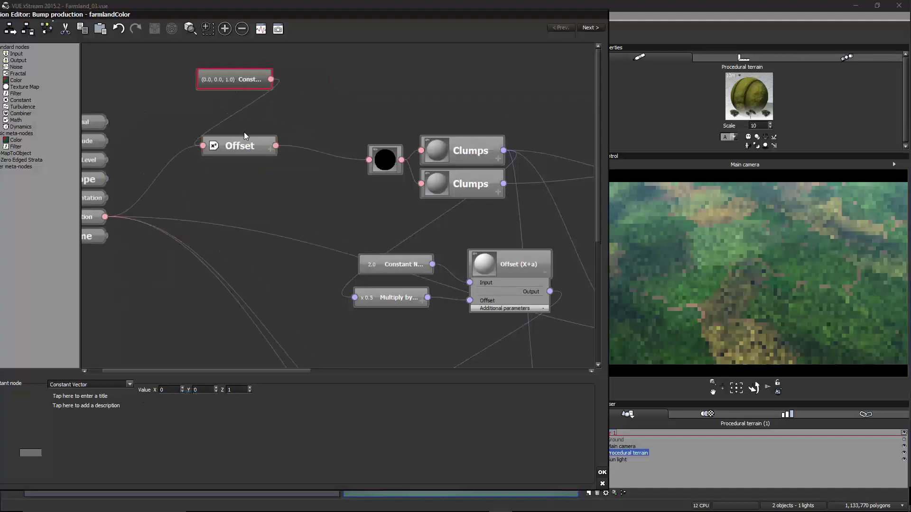
left_click_drag(239, 149, 262, 164)
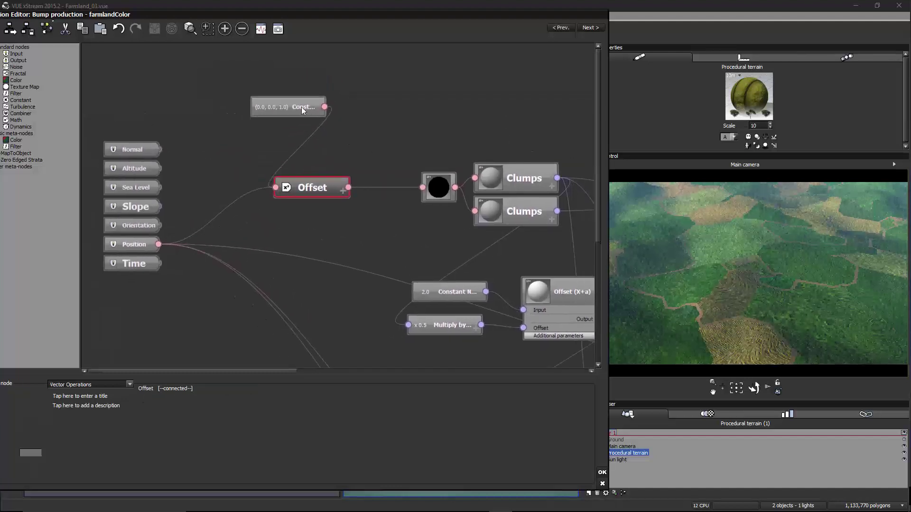
left_click_drag(301, 107, 258, 108)
left_click(329, 116)
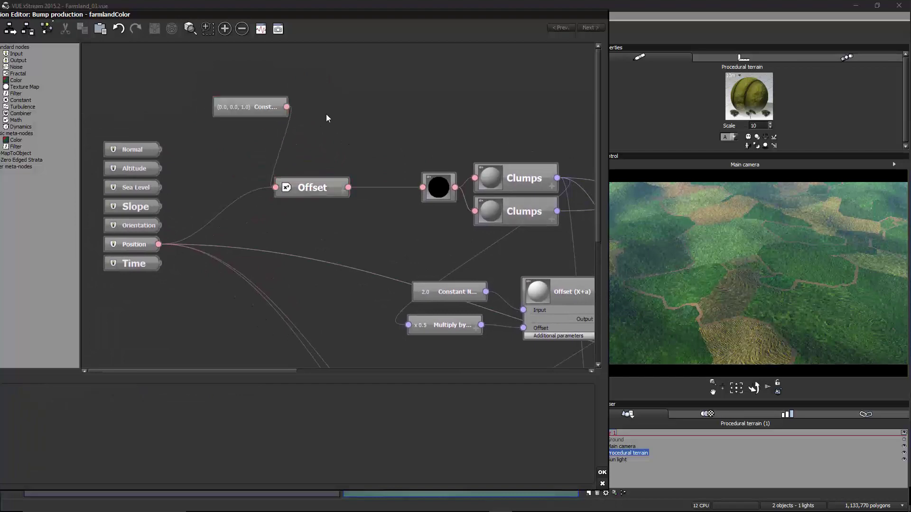
- Add a Simple Turbulence node fed by Position and wire it into the Offset node's Offset input in place of the constant
right_click(326, 108)
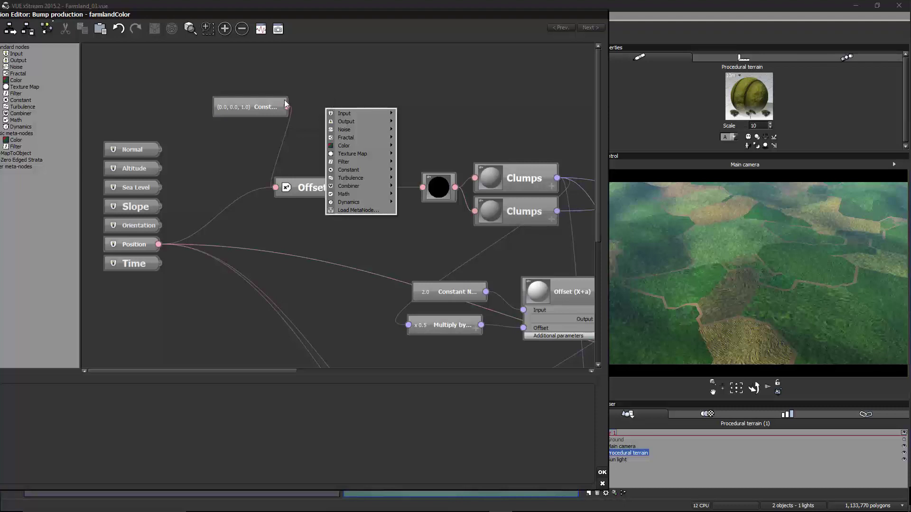
mouse_move(358, 179)
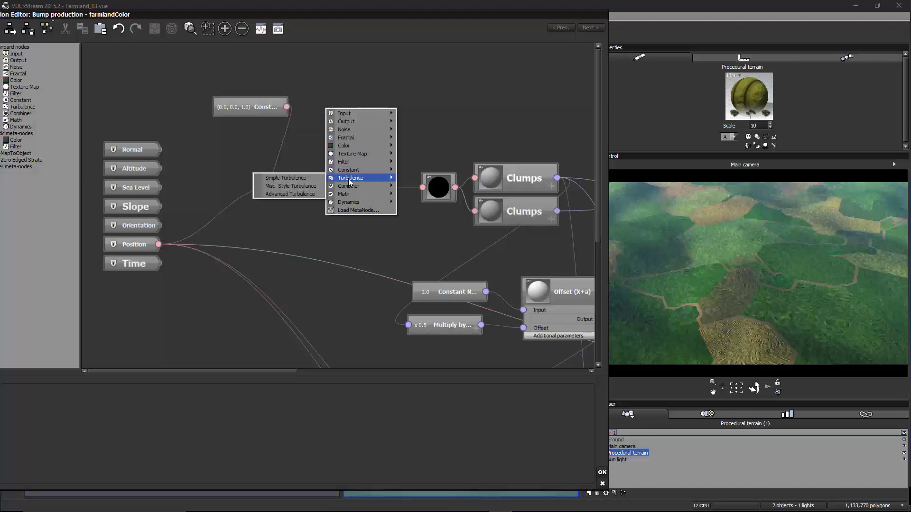
left_click(319, 180)
left_click_drag(320, 104, 187, 78)
left_click_drag(242, 110, 289, 91)
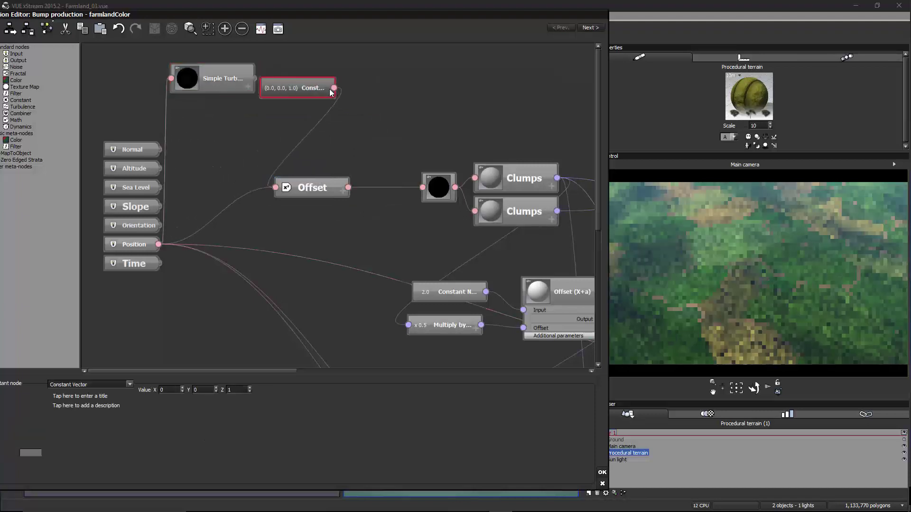
left_click(344, 196)
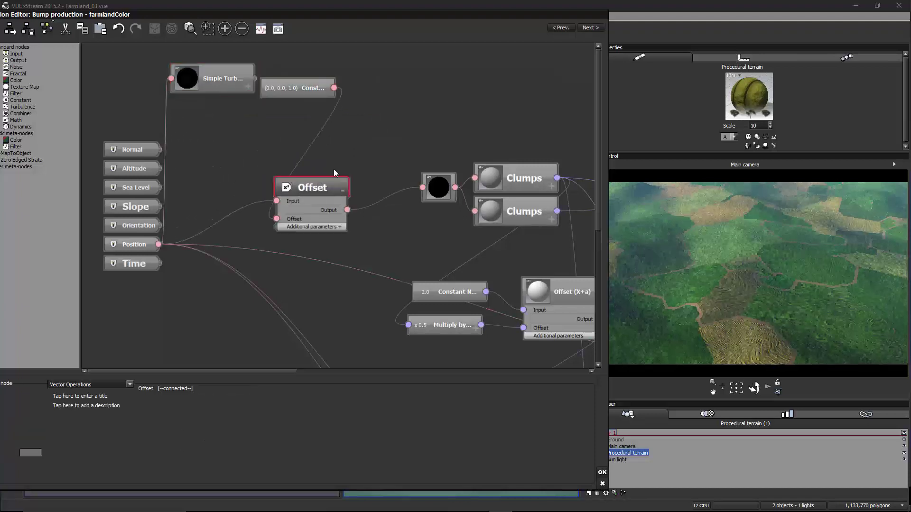
left_click_drag(344, 196, 435, 119)
left_click_drag(366, 143, 258, 139)
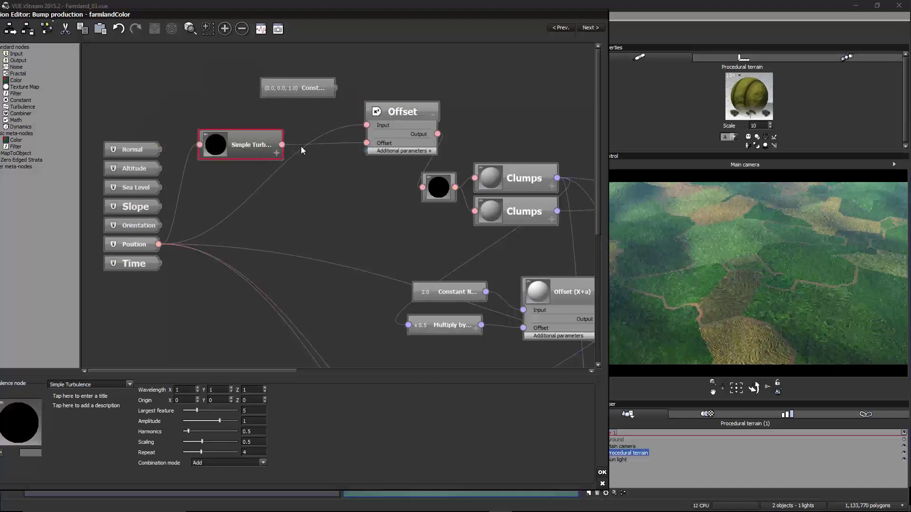
- Set the Simple Turbulence node's amplitude to 10 and its largest feature to about 613
left_click_drag(219, 420, 228, 420)
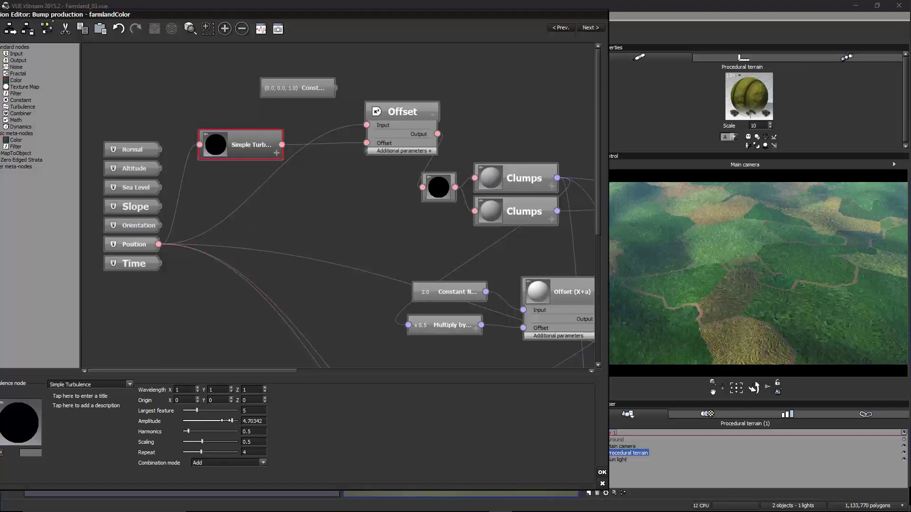
mouse_move(231, 421)
left_mouse_down()
mouse_move(207, 410)
mouse_move(223, 410)
left_mouse_up()
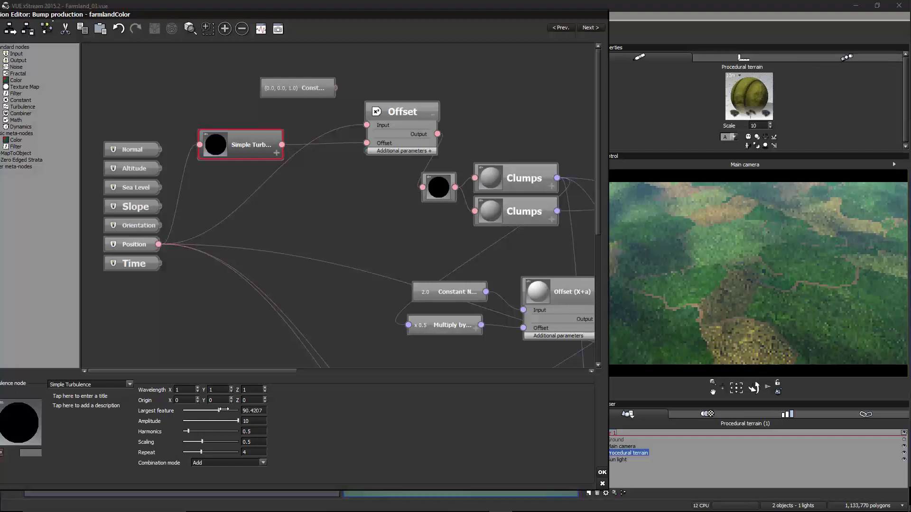
left_click_drag(220, 410, 235, 410)
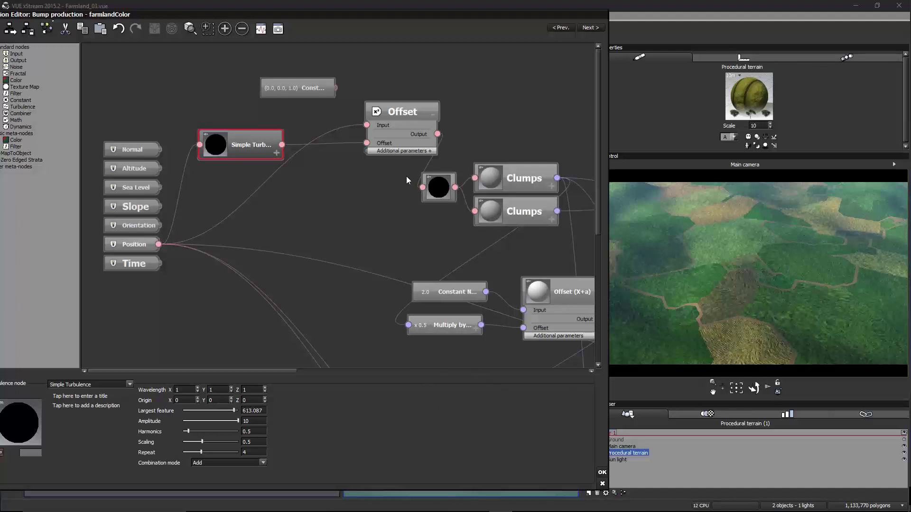
- Move the Offset node beside Simple Turbulence, copy both nodes together and accept the farmlandColor bump function
left_click_drag(405, 117, 334, 159)
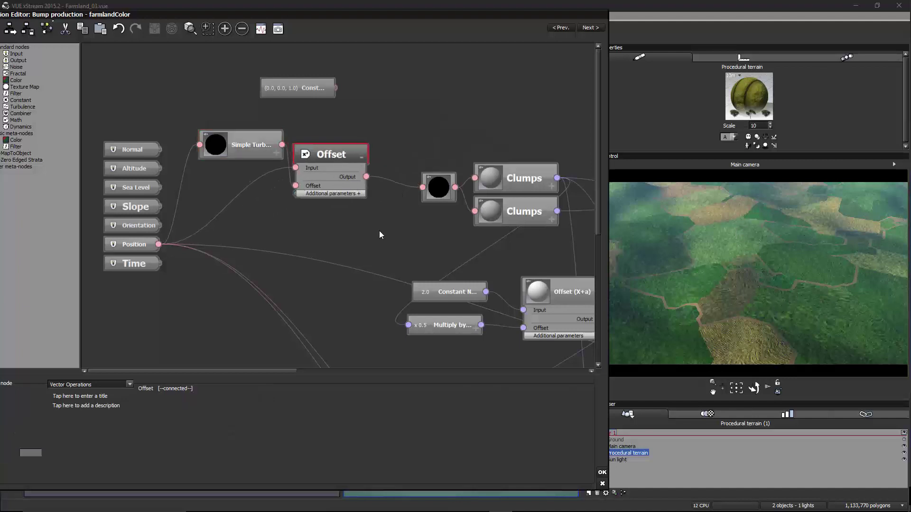
left_click_drag(379, 234, 258, 133)
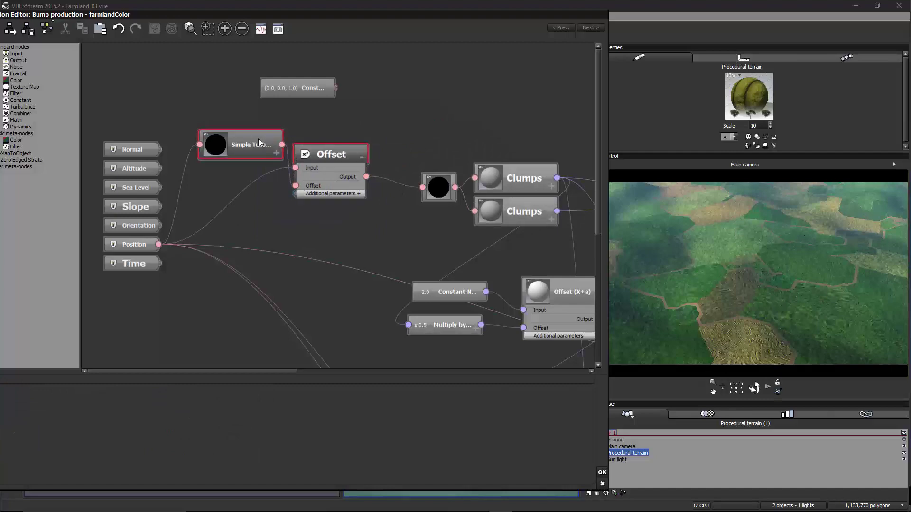
key("Delete")
left_click(602, 472)
- Open the Grass Variations layer's bump function and paste the Simple Turbulence and Offset nodes above the Clumps branch
left_click(300, 143)
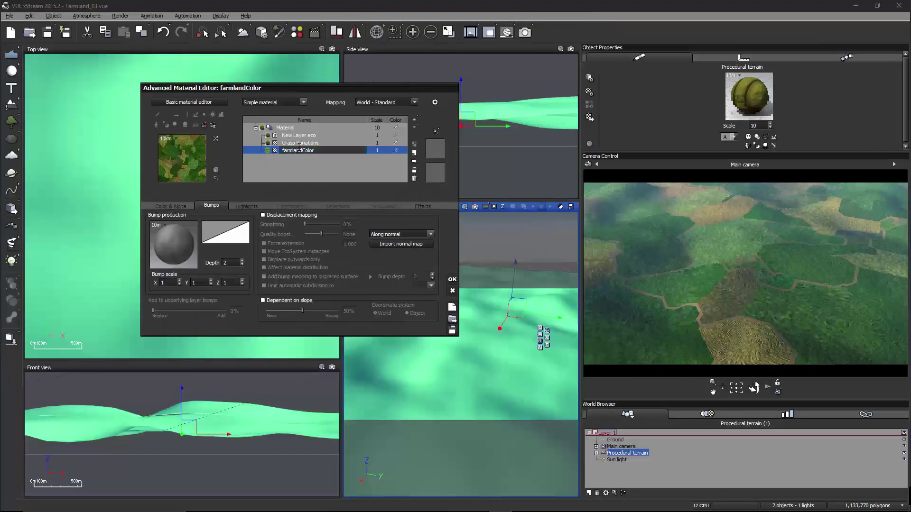
double_click(192, 258)
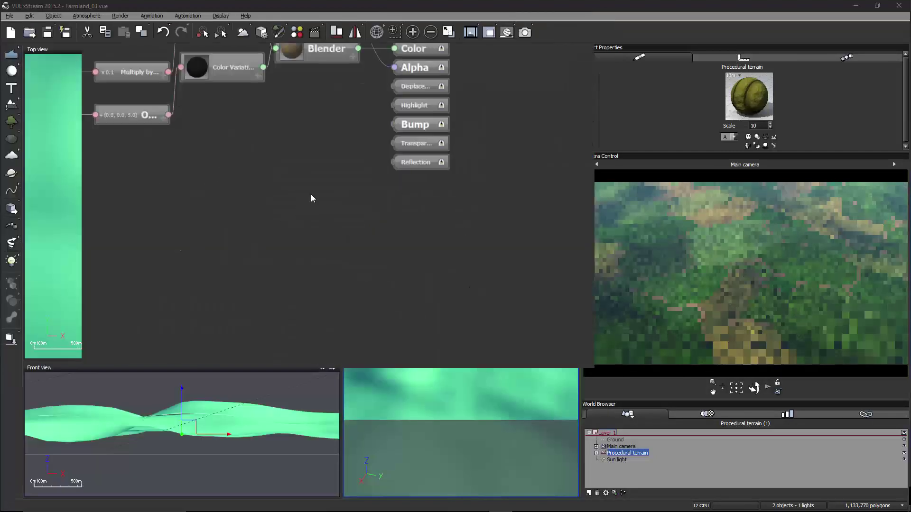
key("ctrl+v")
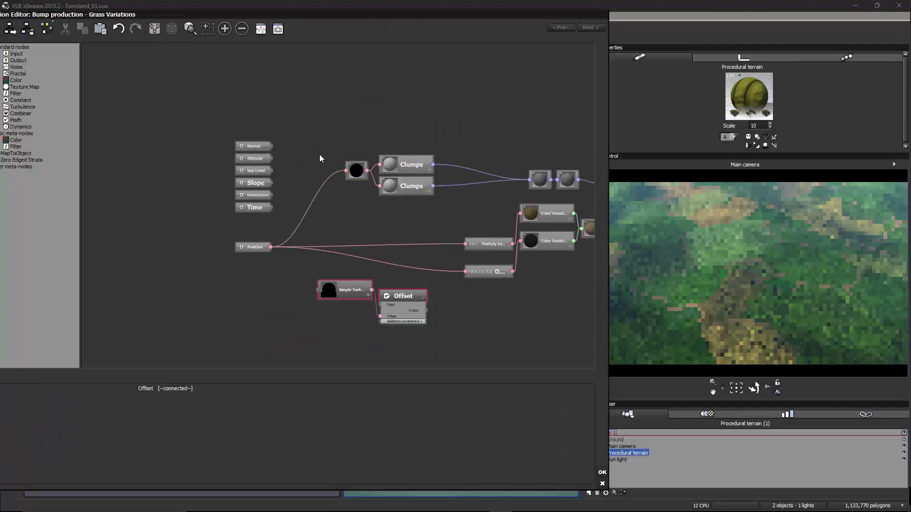
left_click_drag(353, 286, 303, 108)
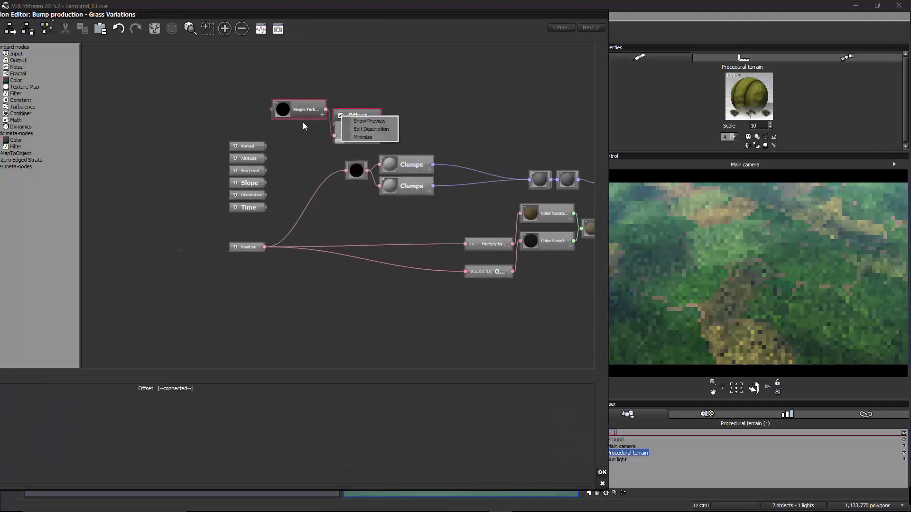
left_click(295, 130)
left_click(225, 29)
right_click(367, 113)
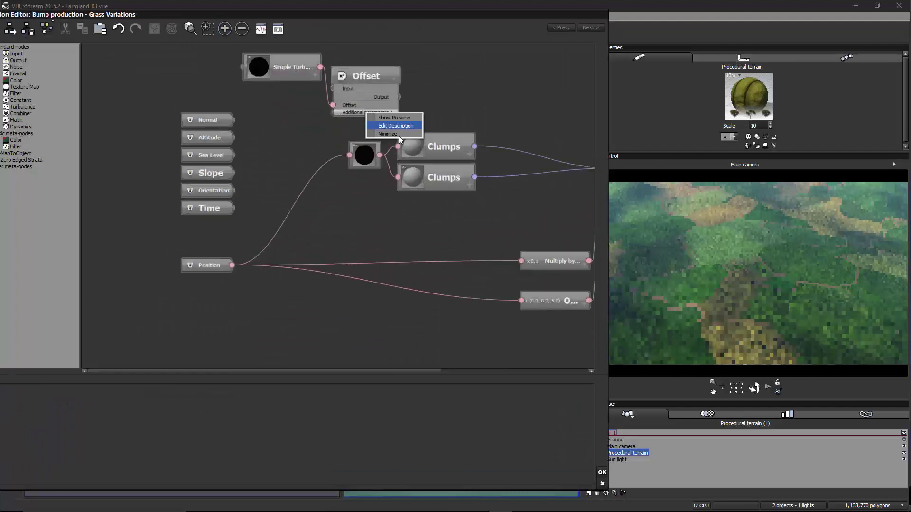
left_click(431, 107)
- Wire the pasted Offset node between Position and the node feeding Clumps, and tidy the Offset and Simple Turbulence placement
mouse_move(490, 120)
left_mouse_down()
mouse_move(384, 195)
mouse_move(473, 152)
mouse_move(374, 133)
mouse_move(375, 151)
mouse_move(255, 150)
mouse_move(286, 141)
mouse_move(189, 280)
mouse_move(192, 303)
left_mouse_up()
left_click(362, 167, "ctrl")
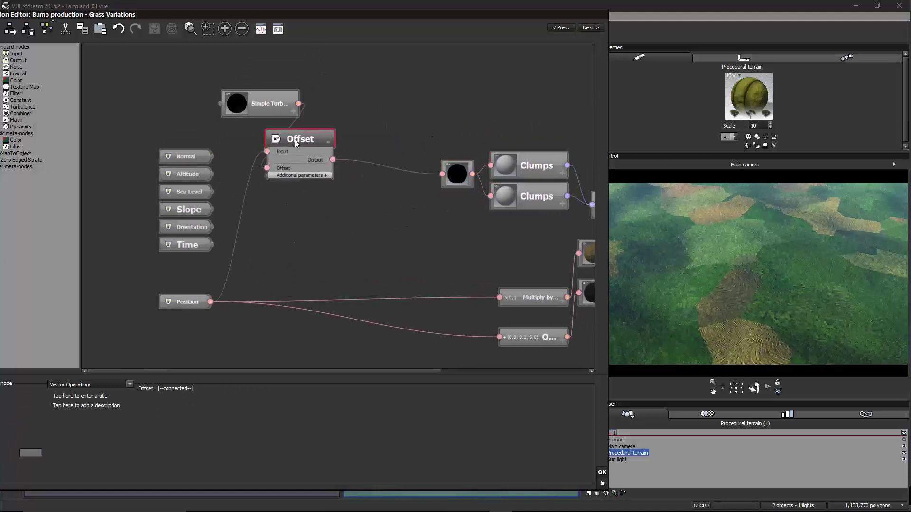
left_click_drag(295, 139, 348, 144)
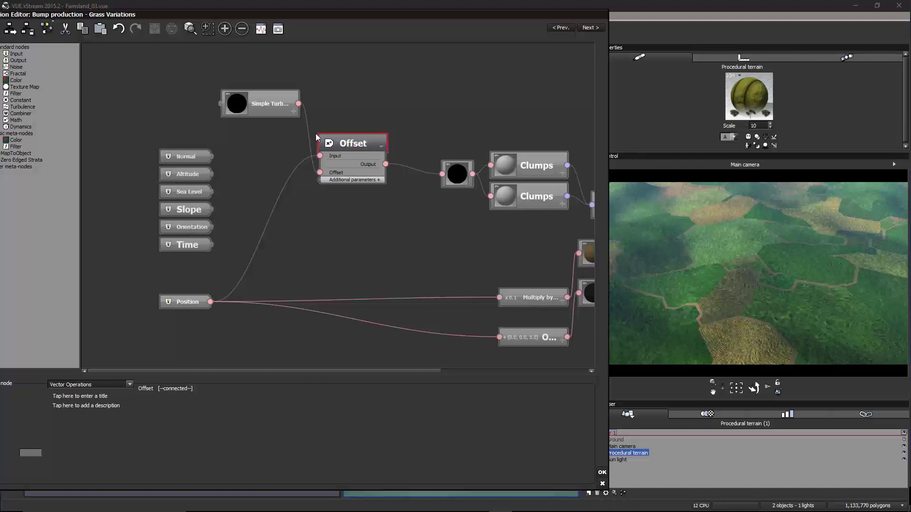
left_click_drag(273, 109, 286, 109)
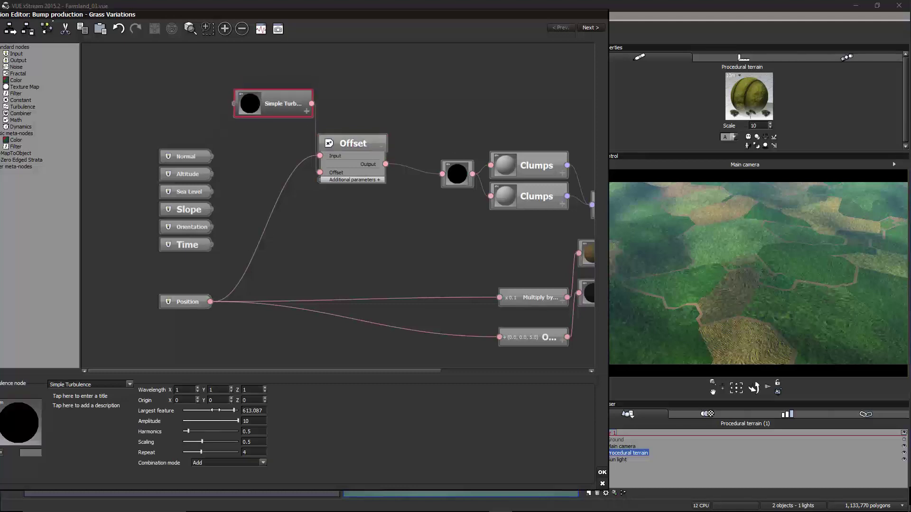
- Connect Position to Simple Turbulence and set its largest feature to about 66.9 and amplitude to 100
left_click_drag(215, 411, 186, 406)
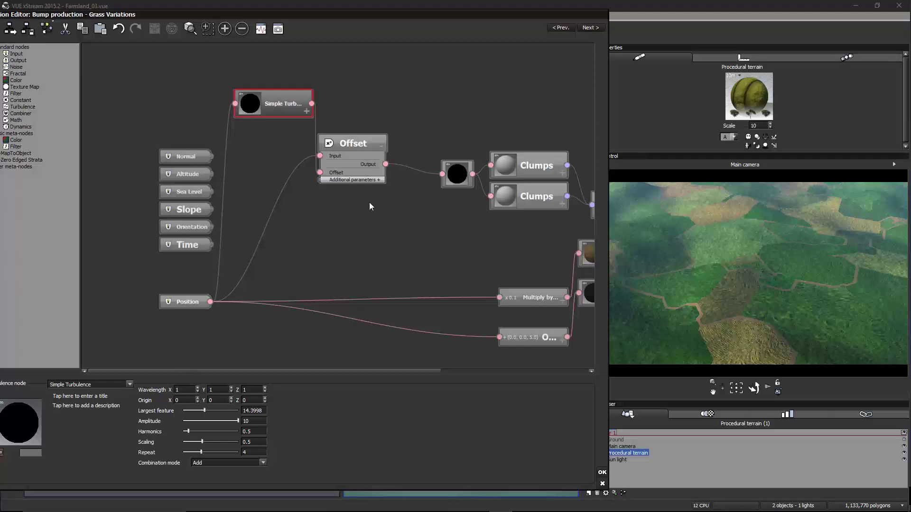
left_click_drag(227, 411, 239, 410)
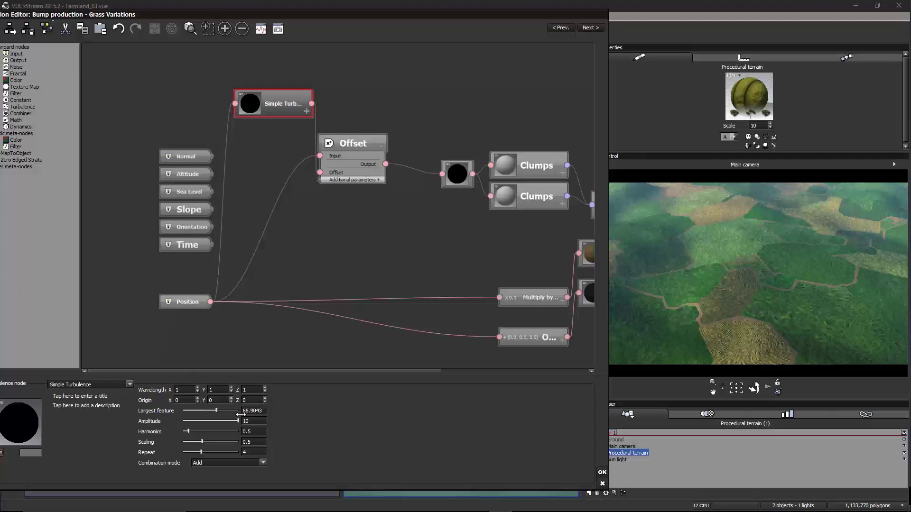
left_click(247, 421)
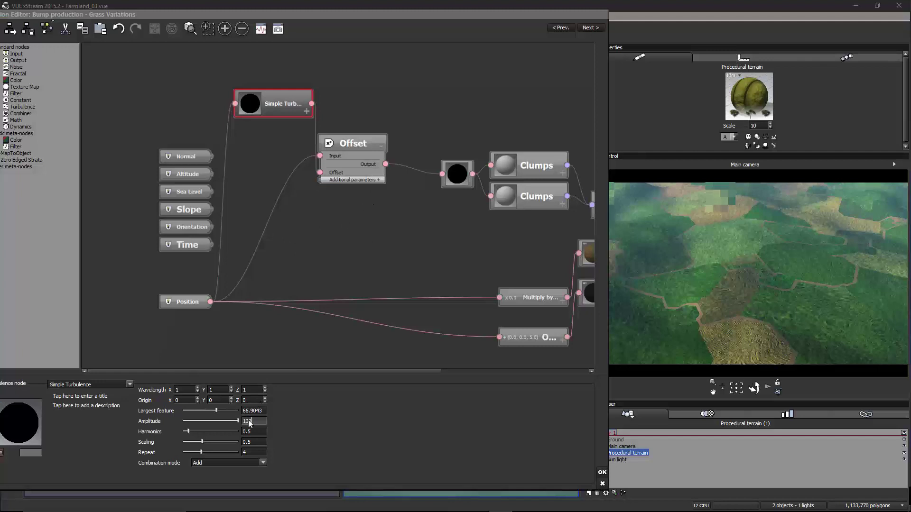
key("Return")
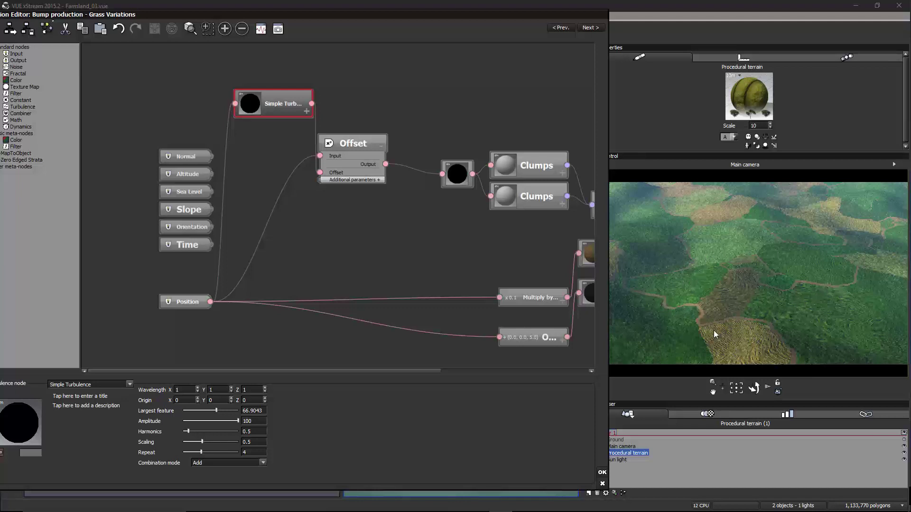
- Set the Simple Turbulence amplitude to 200 and raise its largest feature to about 129.6
double_click(262, 423)
type("20")
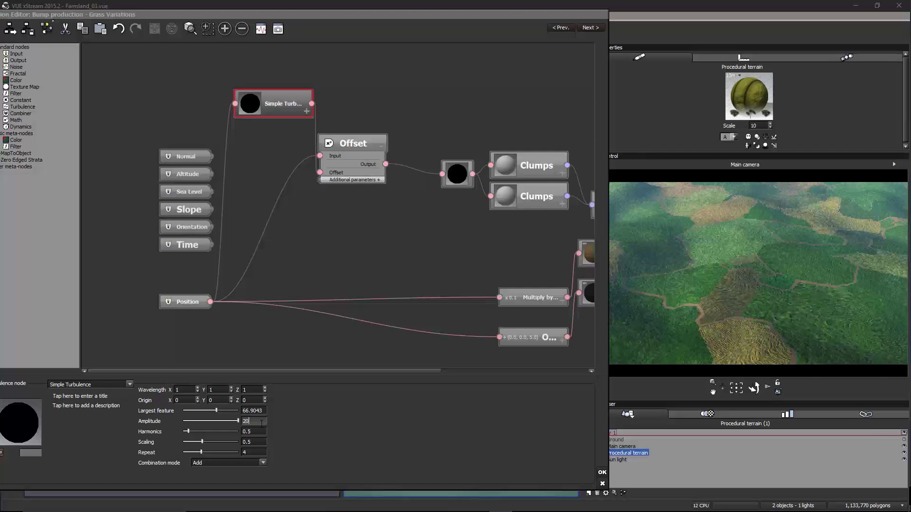
type("0")
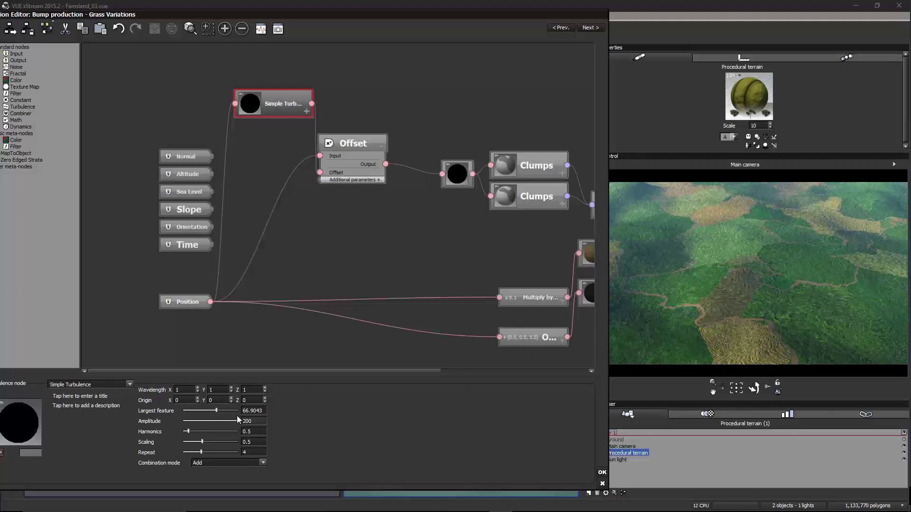
left_click(223, 410)
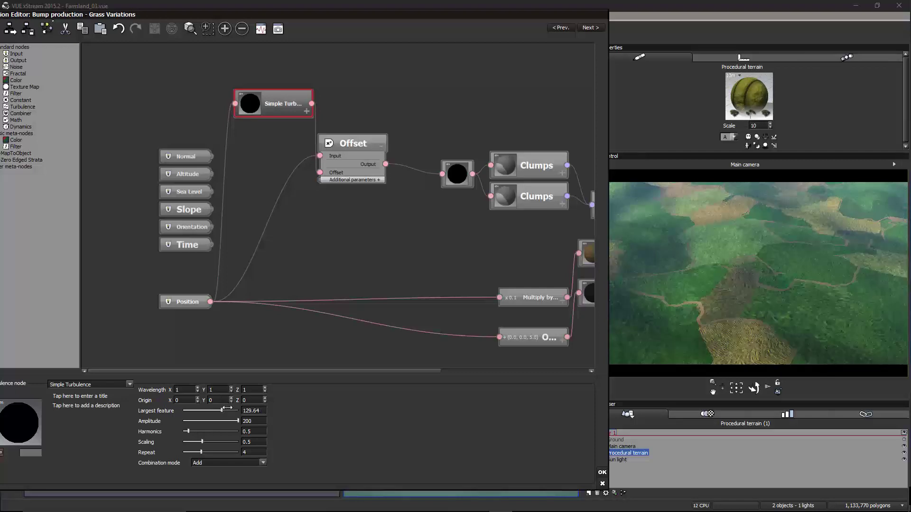
- Compare the field pattern without distortion by setting the Simple Turbulence amplitude to 0, and restore it to 200
left_click(255, 422)
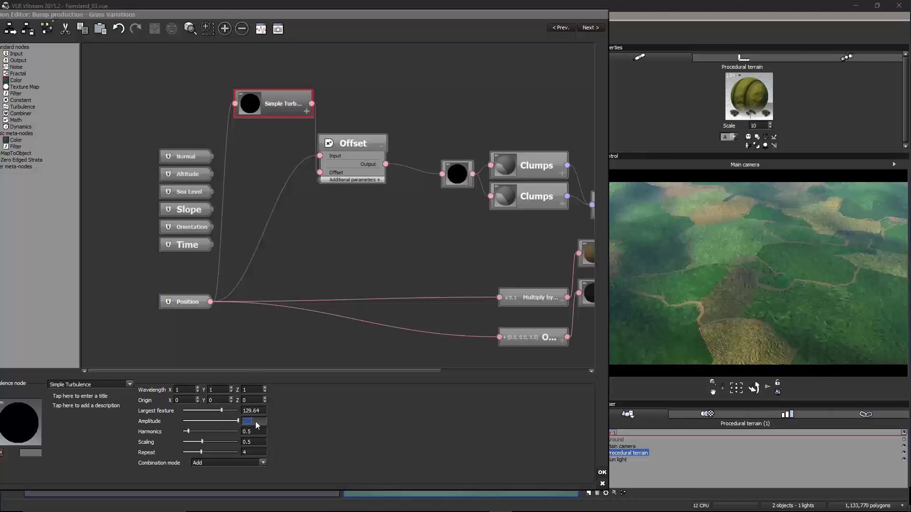
type("0")
key("Return")
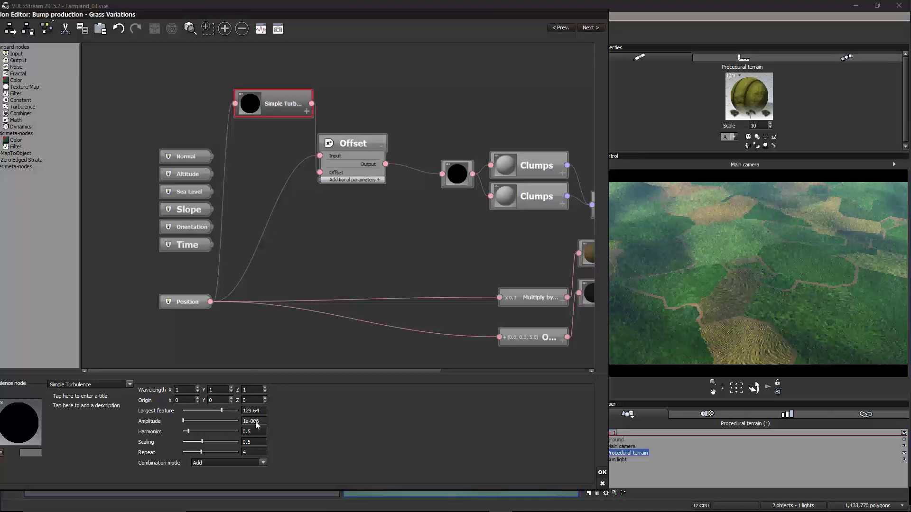
left_click(254, 421)
type("2")
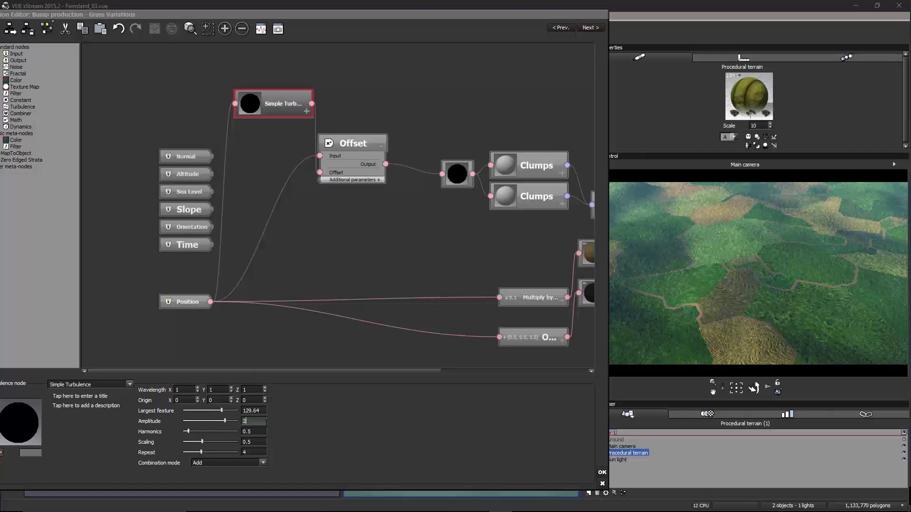
type("00")
key("Return")
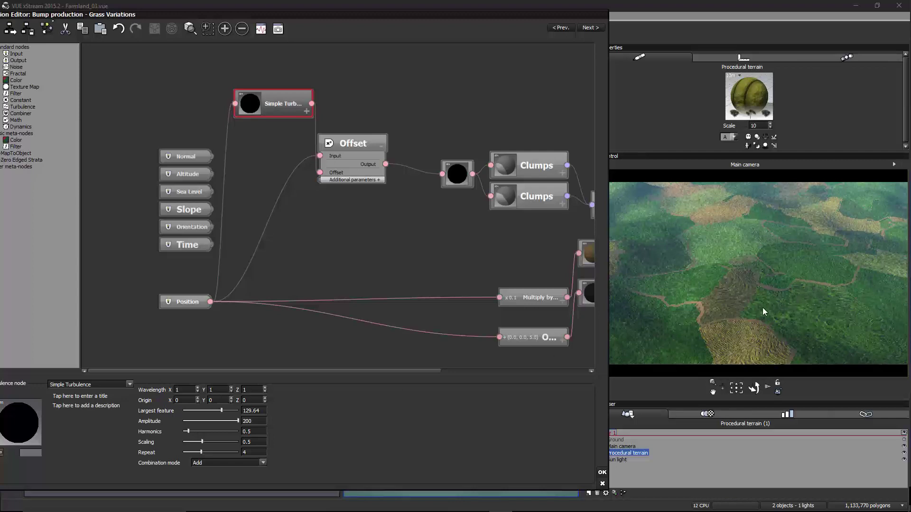
- Accept the Grass Variations bump function and close the material editor with its changes kept
right_click(706, 285)
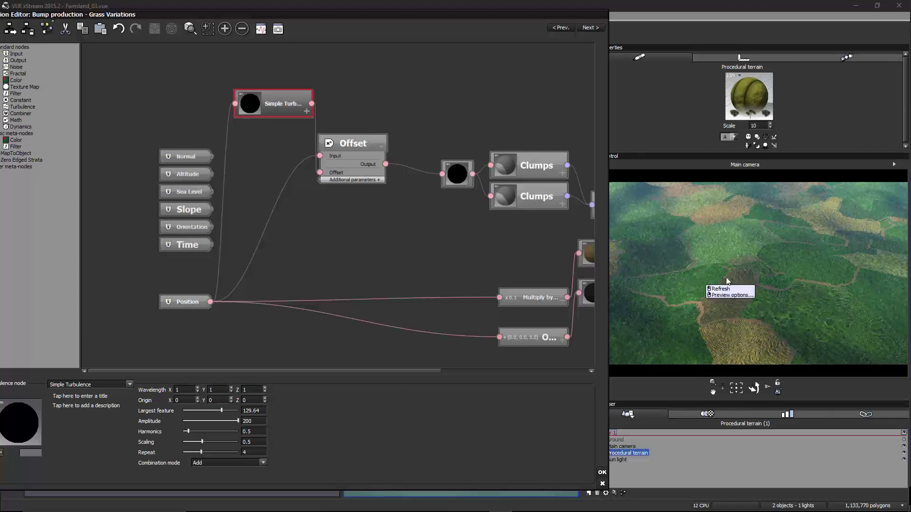
left_click(602, 472)
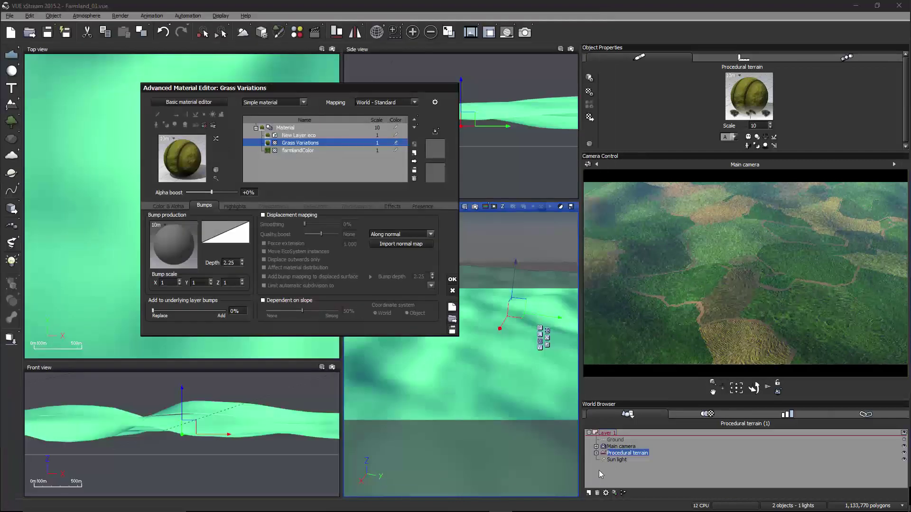
left_click(450, 278)
- Move the main camera close to the terrain and tilt it down onto the dirt path between the fields
scroll(503, 337, "up", 5)
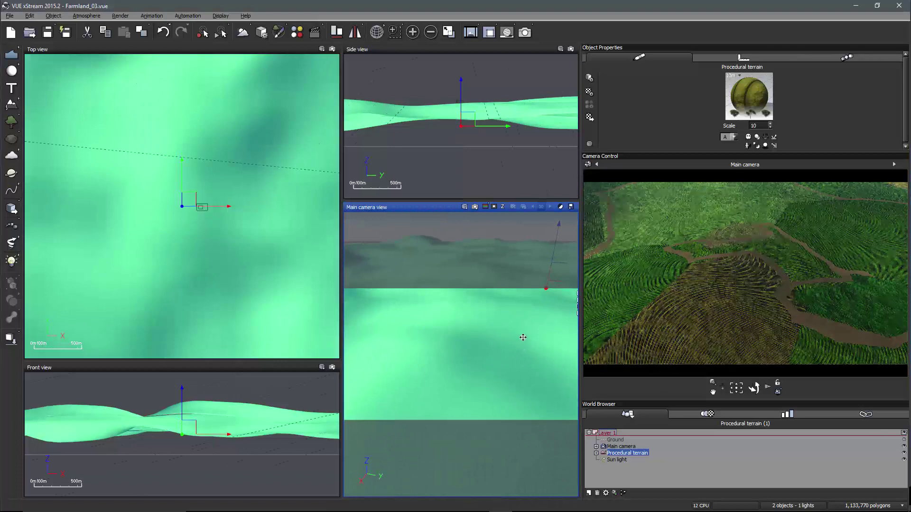
right_click_drag(522, 337, 470, 353)
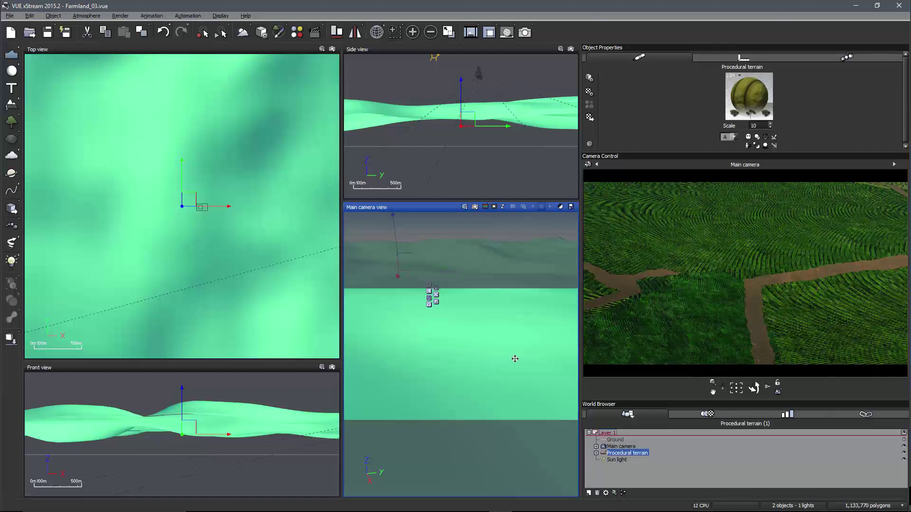
right_click_drag(514, 358, 443, 260)
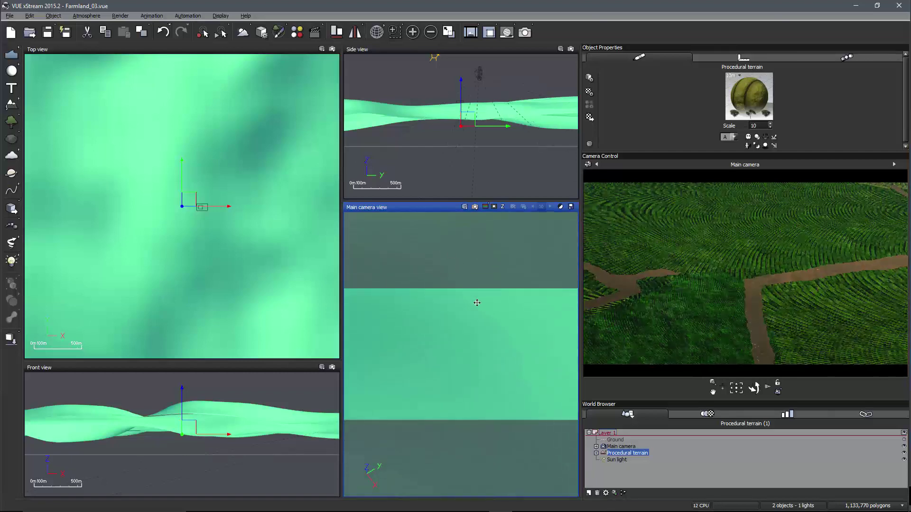
right_click_drag(476, 302, 488, 315)
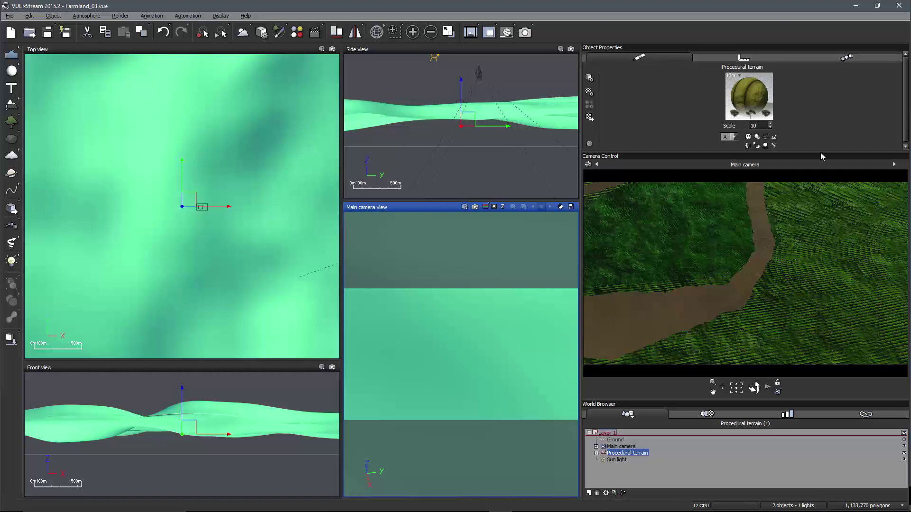
- Reopen the terrain material and set the farmlandColor layer's bump depth to 0.5
double_click(748, 95)
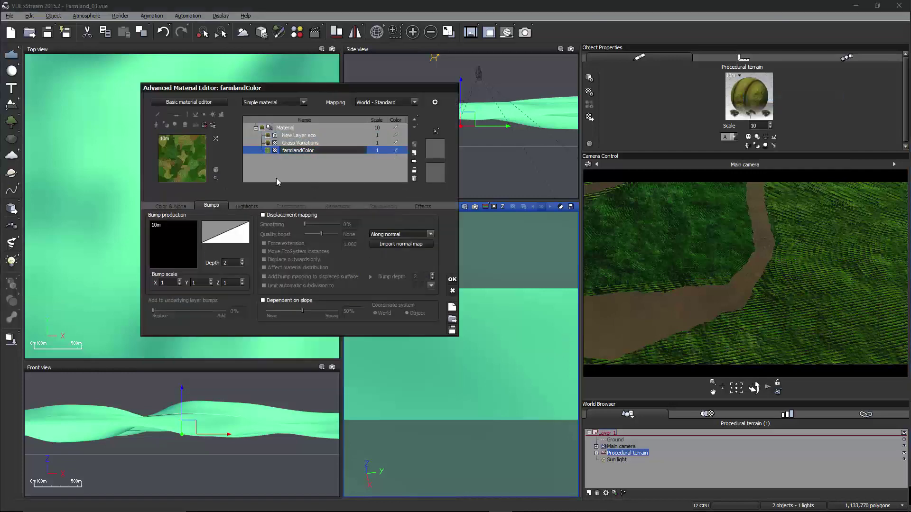
double_click(228, 262)
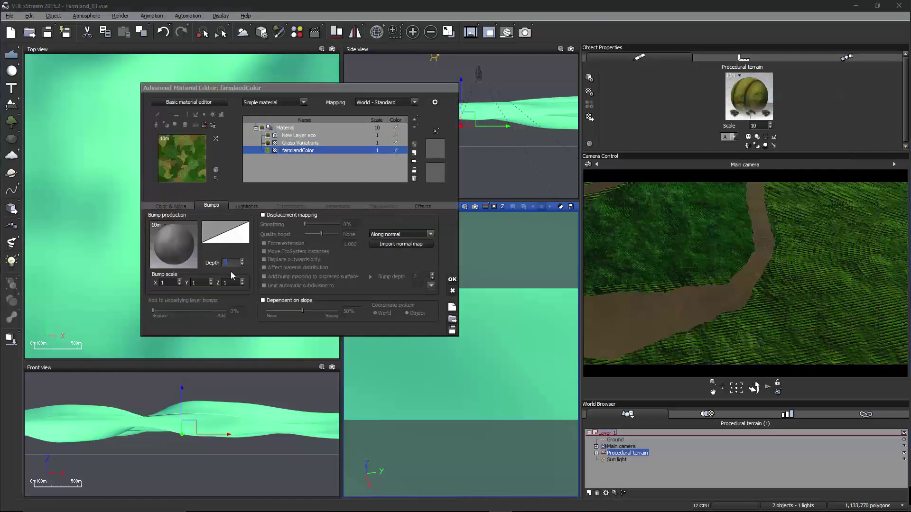
type("0.5")
key("Return")
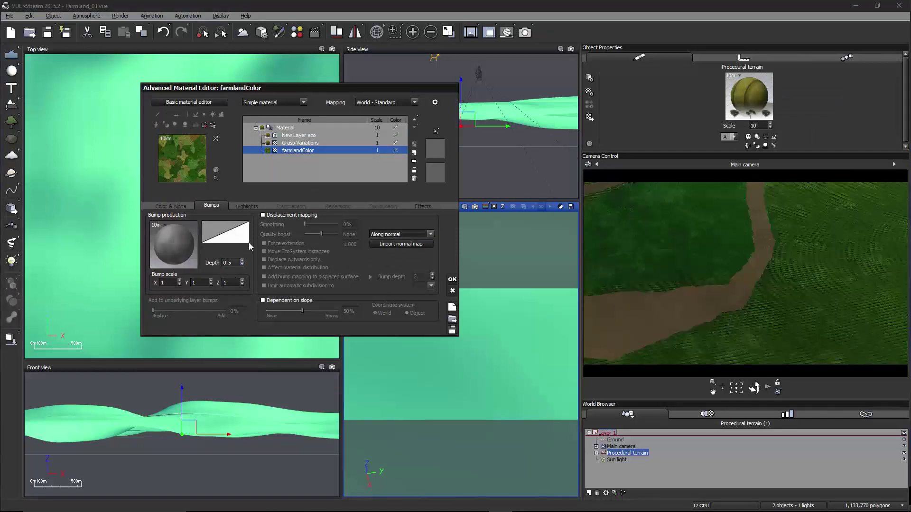
- Reopen the Grass Variations bump function, lower the Simple Turbulence amplitude to 0.01, and raise it to about 2.86
left_click(300, 143)
right_click(190, 243)
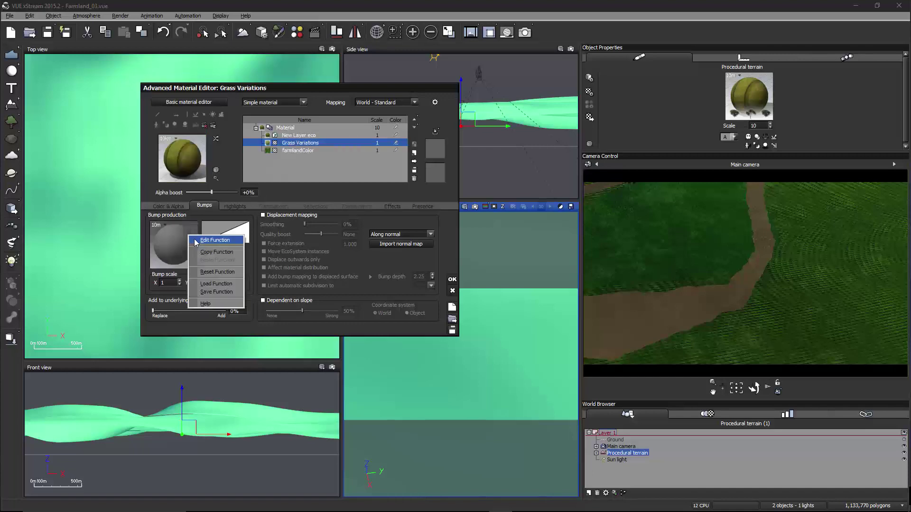
left_click(217, 243)
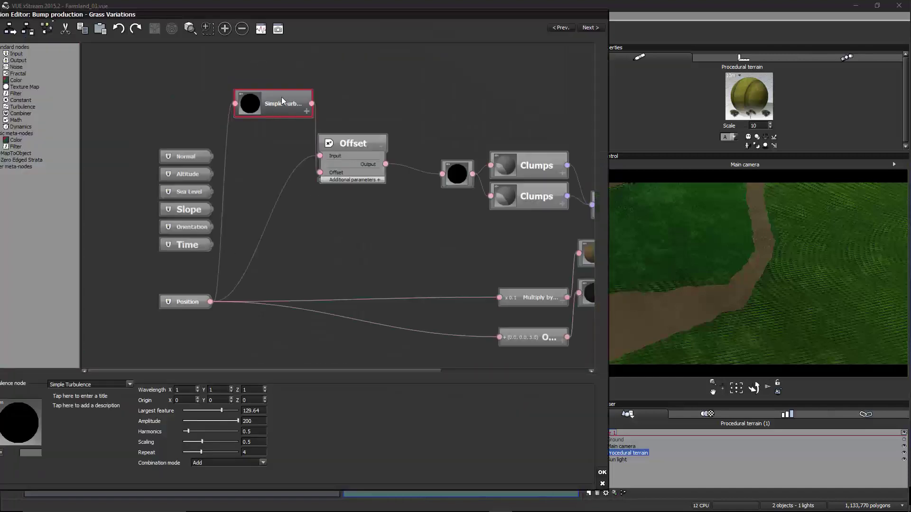
left_click_drag(280, 97, 289, 105)
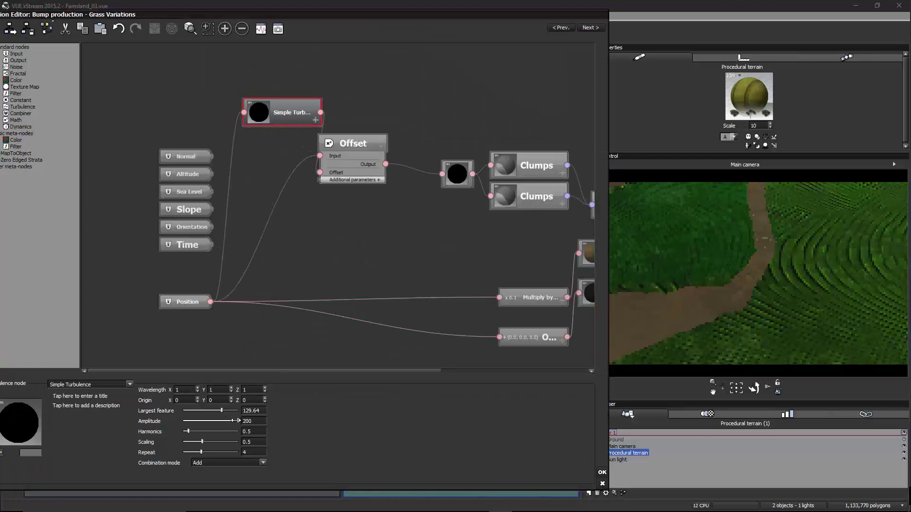
left_click_drag(237, 420, 161, 425)
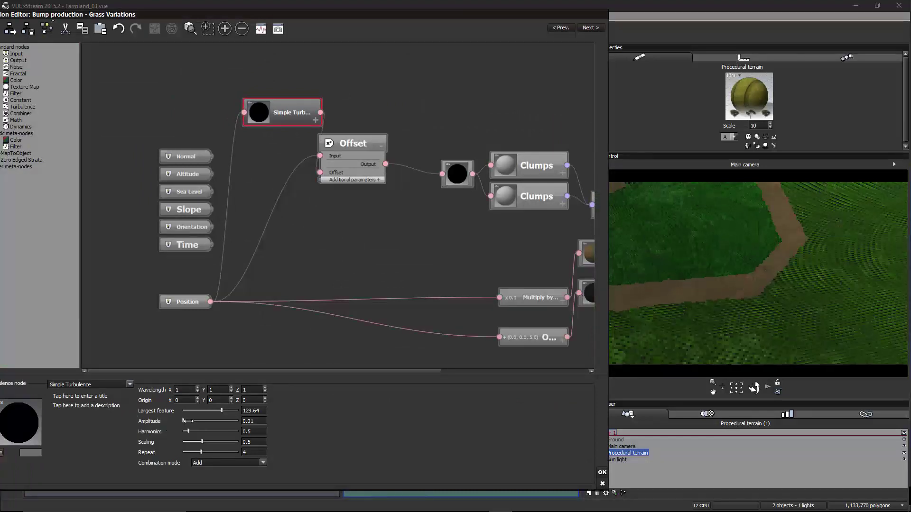
left_click_drag(185, 421, 228, 420)
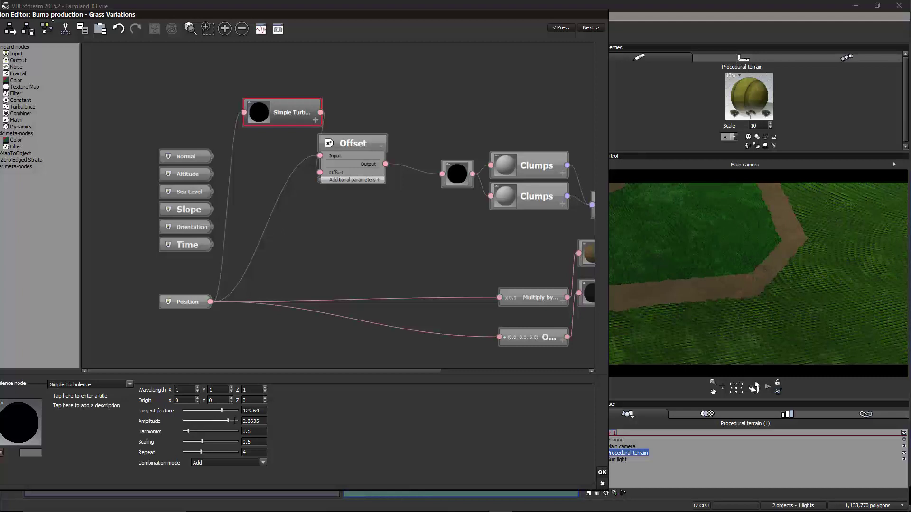
- Set the Simple Turbulence node's amplitude to 150 and its largest feature to 500
double_click(256, 421)
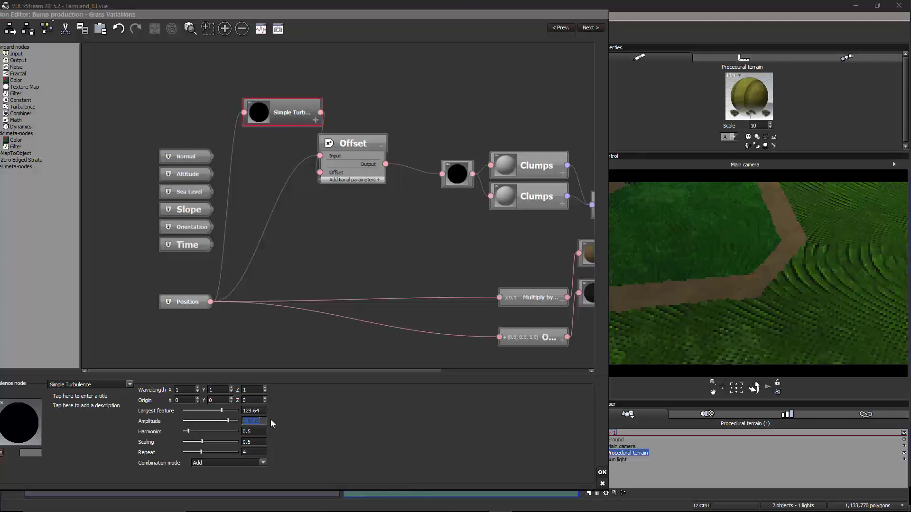
type("150")
key("Return")
left_click_drag(221, 411, 236, 410)
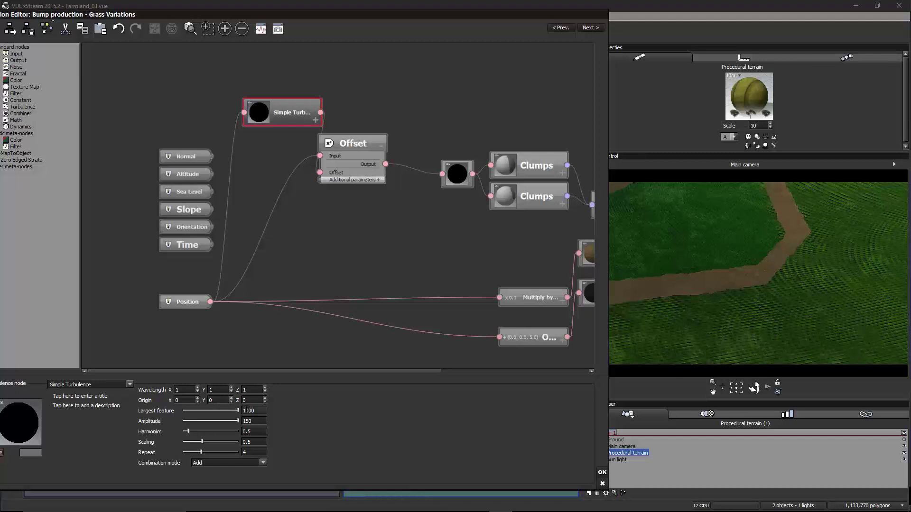
double_click(251, 410)
type("500")
- Set the Simple Turbulence node's wavelength to 4.5 in X, Y and Z
double_click(185, 389)
type("4")
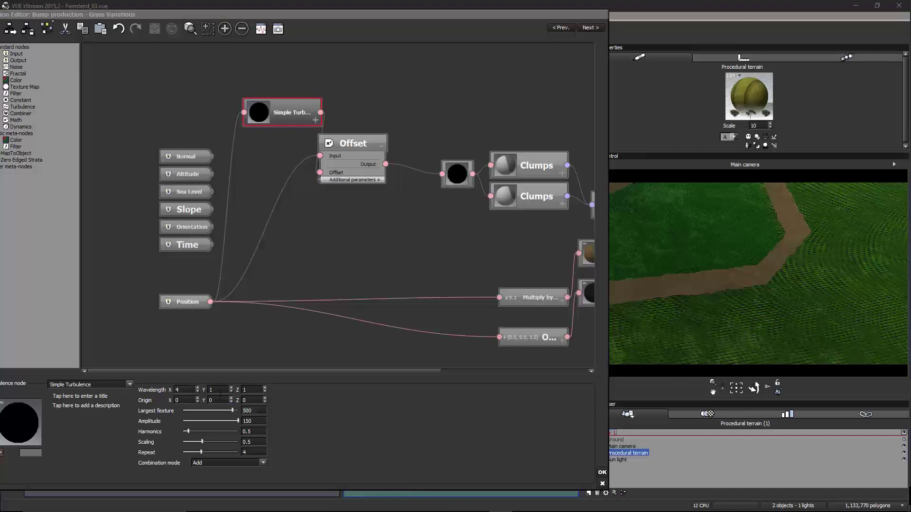
type(".54.5")
double_click(258, 389)
type("4.5")
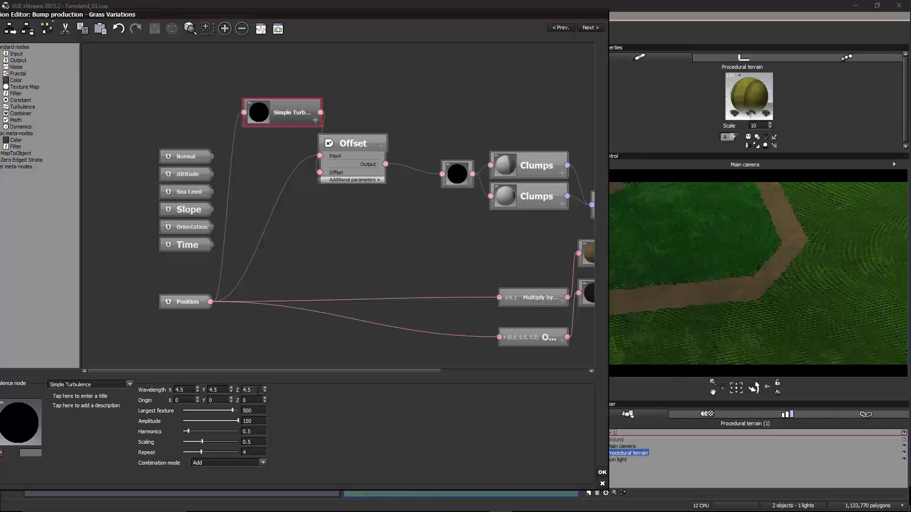
- Set the Simple Turbulence node's amplitude to 250 and its largest feature to about 24.6
double_click(257, 420)
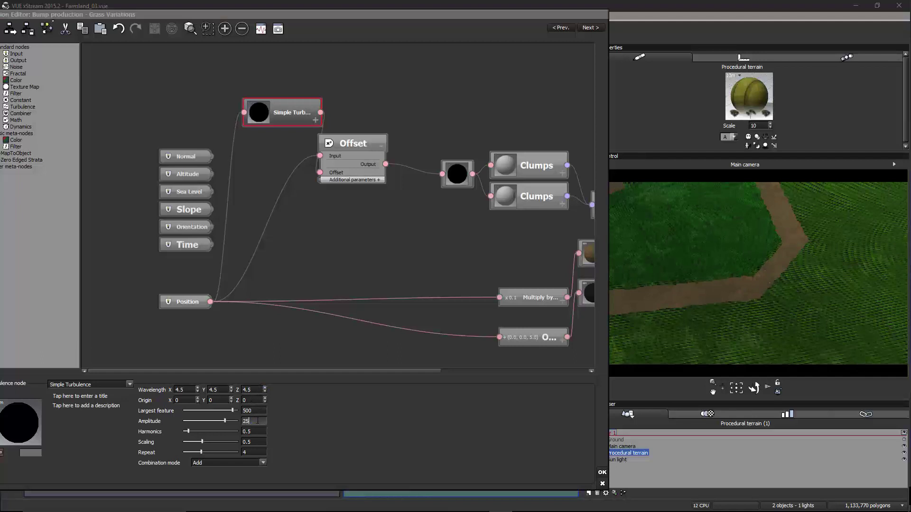
type("250")
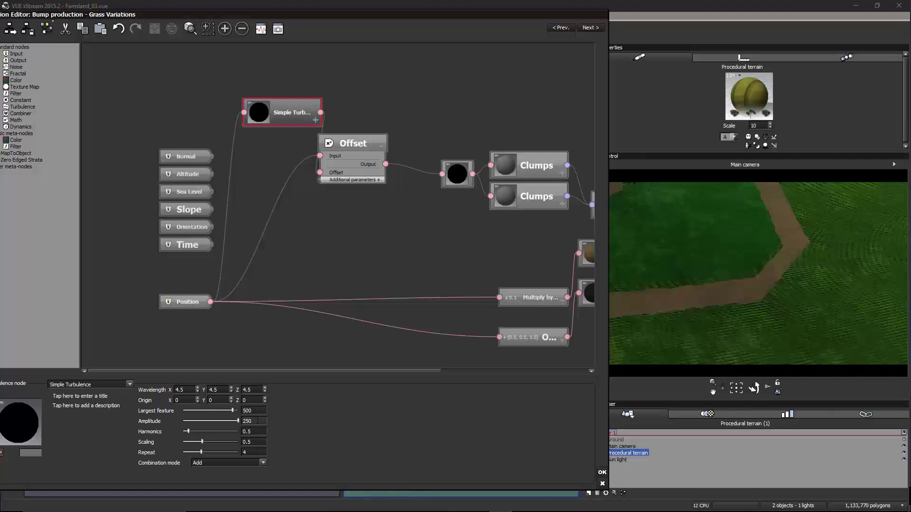
left_click_drag(232, 410, 226, 409)
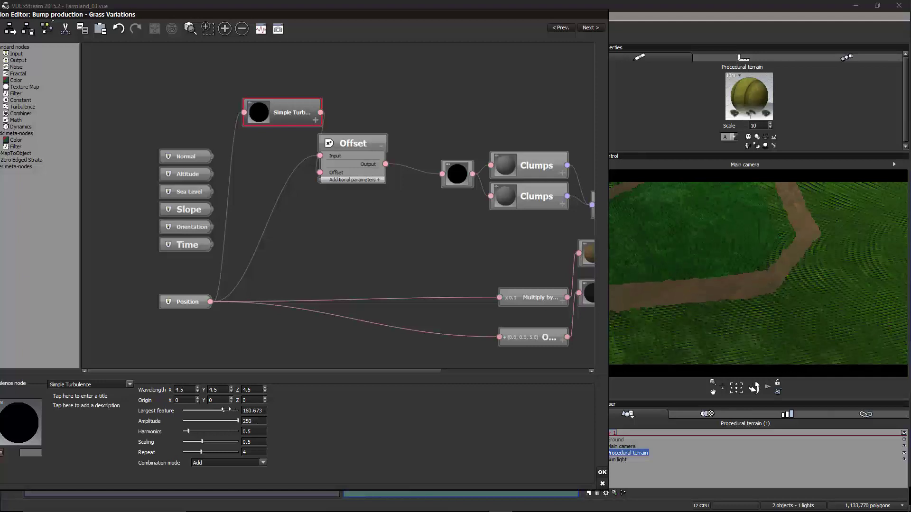
left_click_drag(227, 409, 202, 409)
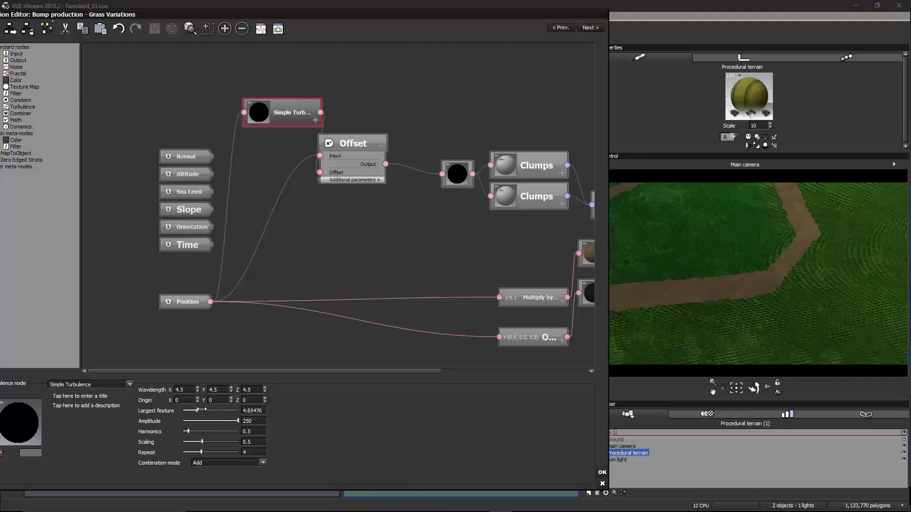
left_click_drag(199, 409, 214, 410)
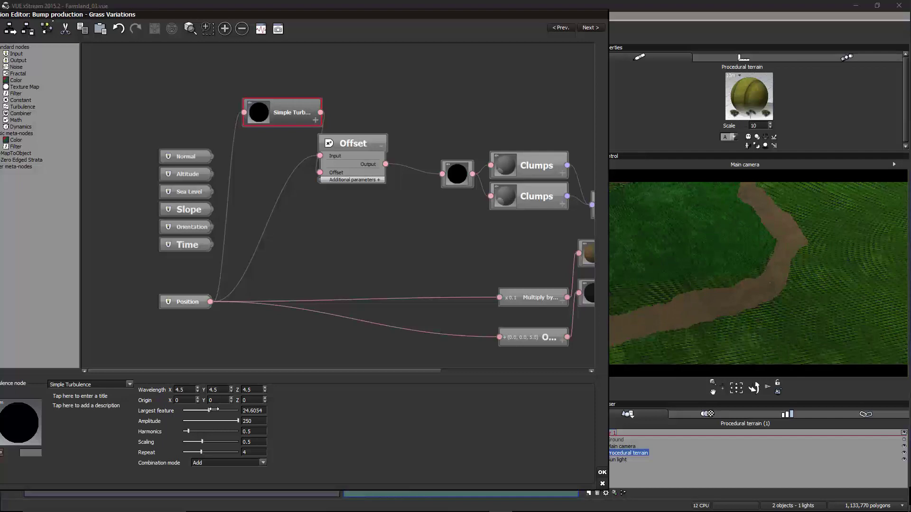
- Copy the Simple Turbulence and Offset nodes from the Grass Variations bump function into farmlandColor's bump function, placing them between Position and the Clumps nodes
left_click_drag(401, 222, 306, 101)
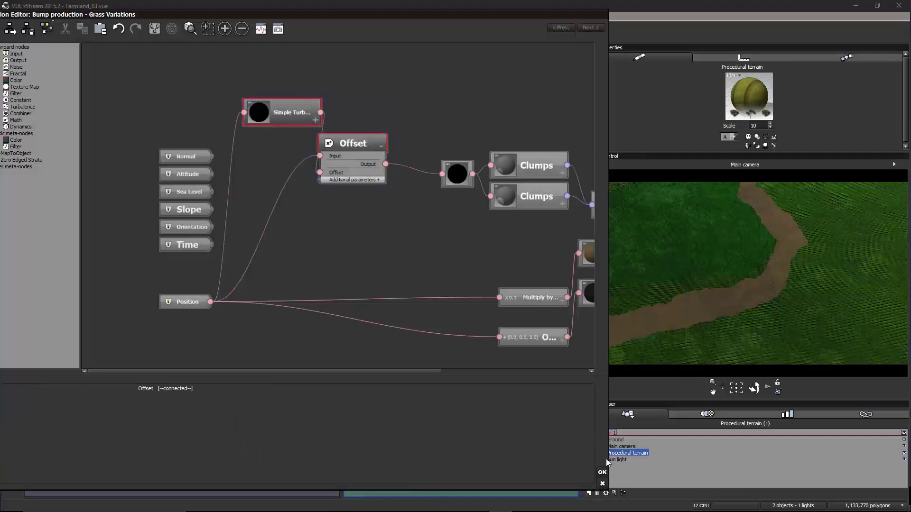
left_click(602, 472)
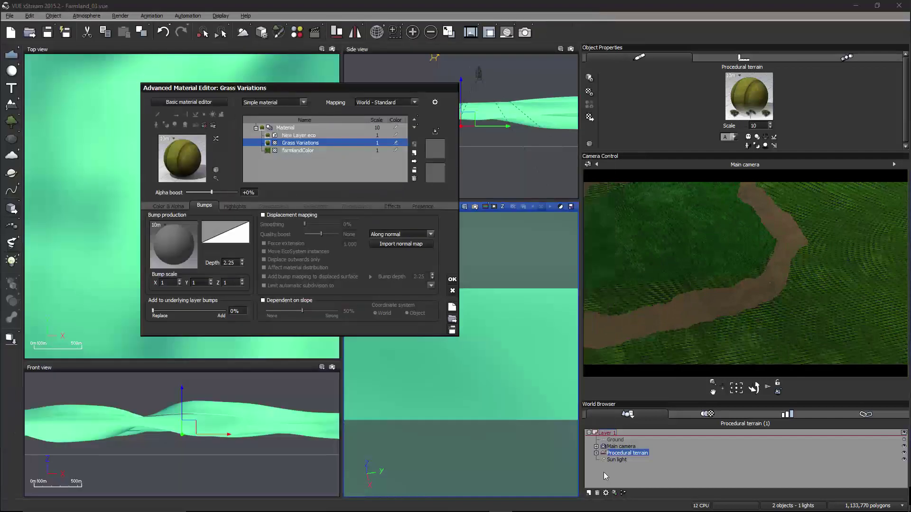
right_click(207, 234)
left_click(213, 240)
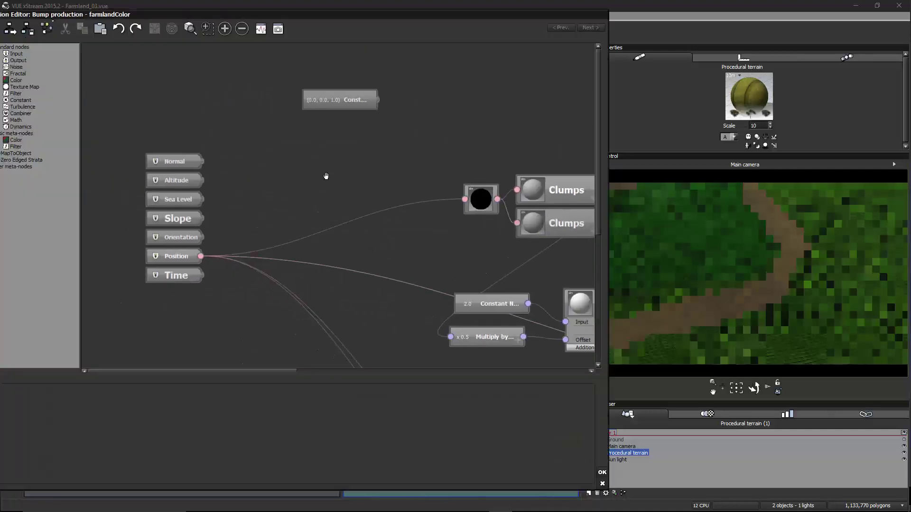
scroll(407, 222, "down", 5)
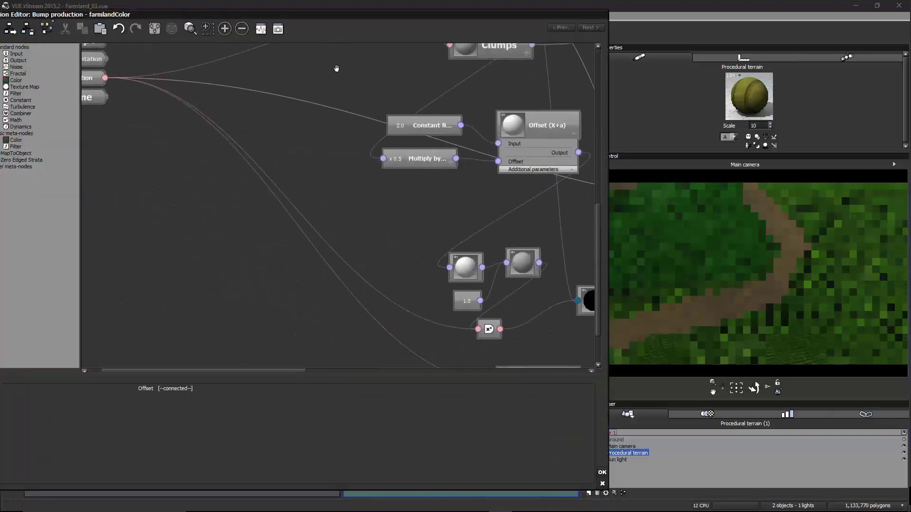
middle_click_drag(329, 86, 338, 147)
key("ctrl+v")
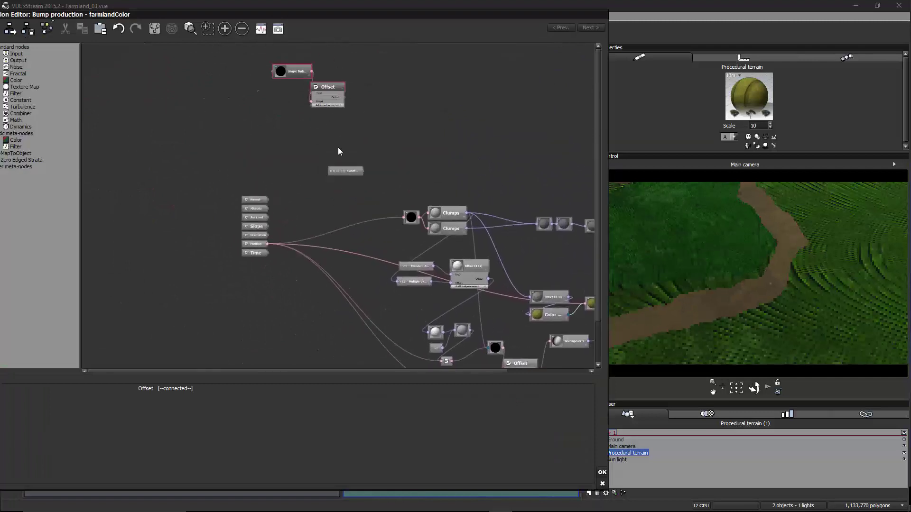
left_click_drag(329, 87, 361, 195)
scroll(370, 199, "up", 3)
scroll(370, 198, "up", 1)
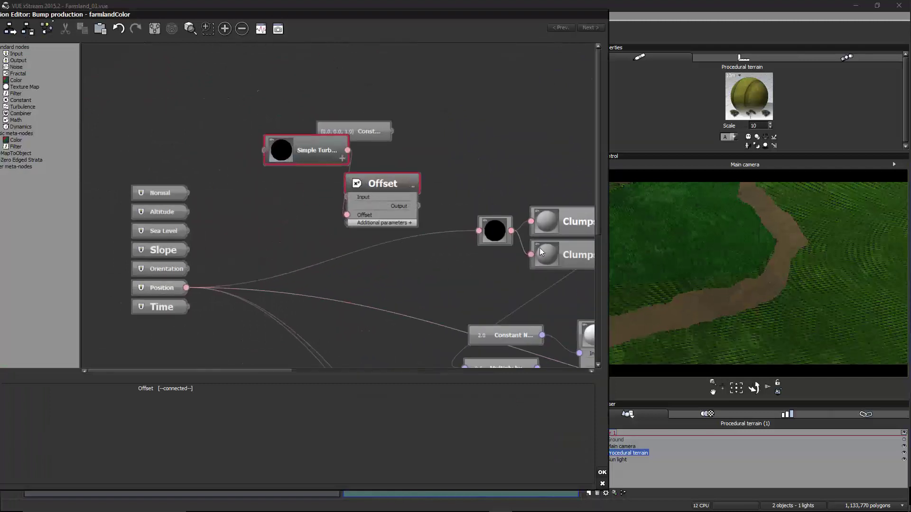
- Feed the vector node before Clumps from the pasted Offset, connect Position to Offset's input and Simple Turbulence, and accept the farmlandColor function
left_click_drag(476, 230, 418, 205)
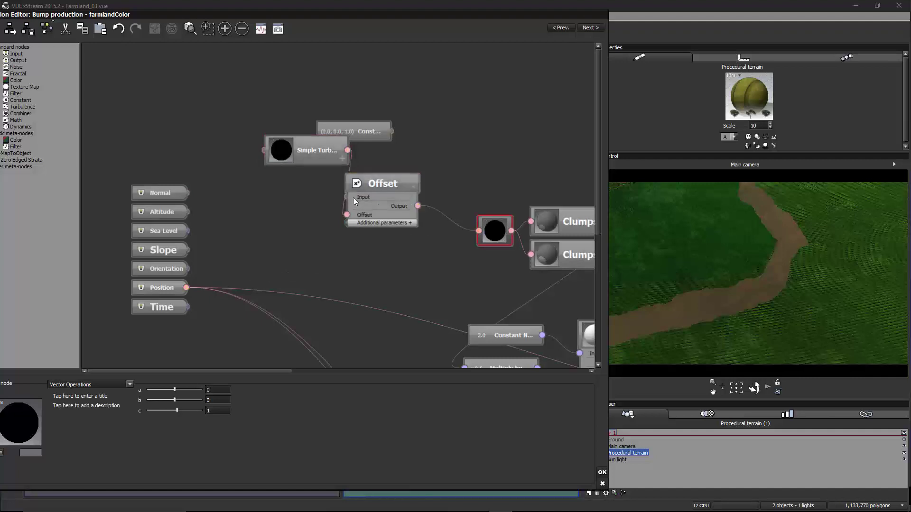
left_click_drag(347, 196, 185, 287)
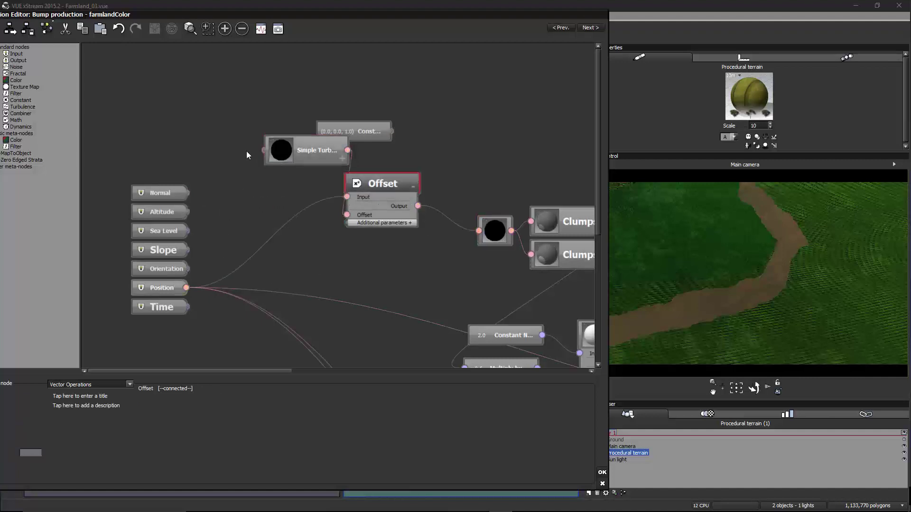
left_click_drag(263, 154, 186, 287)
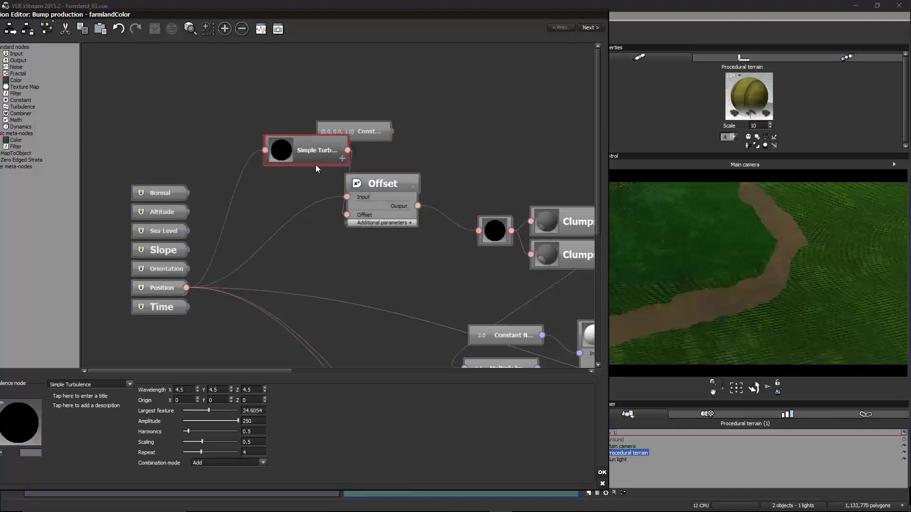
left_click_drag(323, 157, 304, 181)
left_click(601, 472)
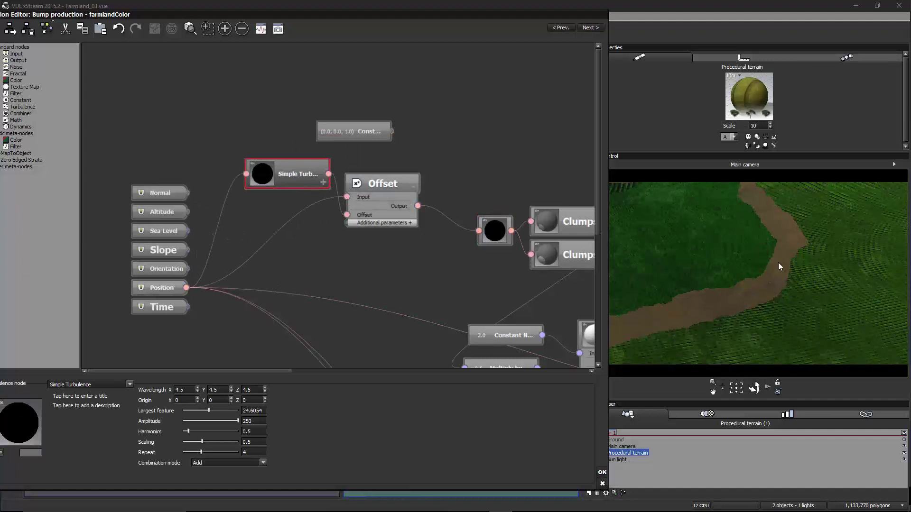
left_click(599, 469)
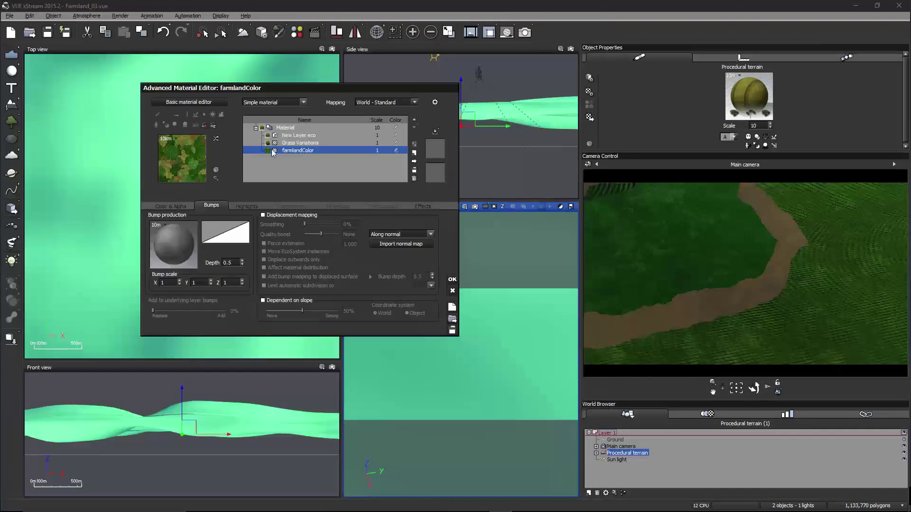
- Paste the Simple Turbulence and Offset nodes into New Layer eco's alpha function and place them between Position and the Clumps chain
left_click(301, 136)
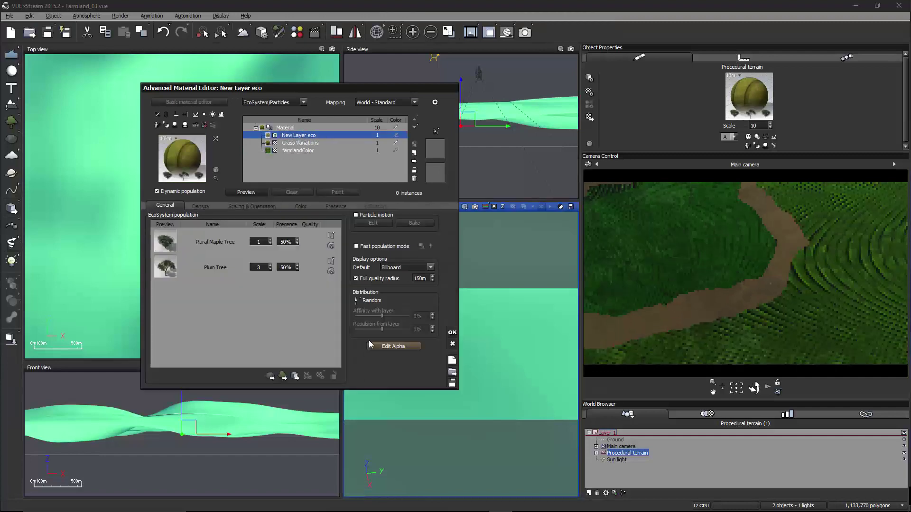
left_click(380, 346)
key("ctrl+v")
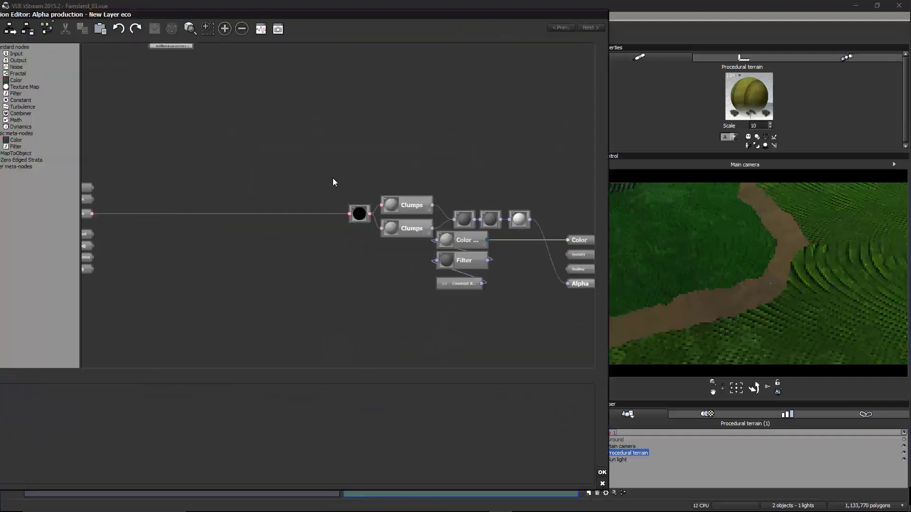
middle_click_drag(228, 99, 298, 149)
left_click_drag(228, 83, 360, 255)
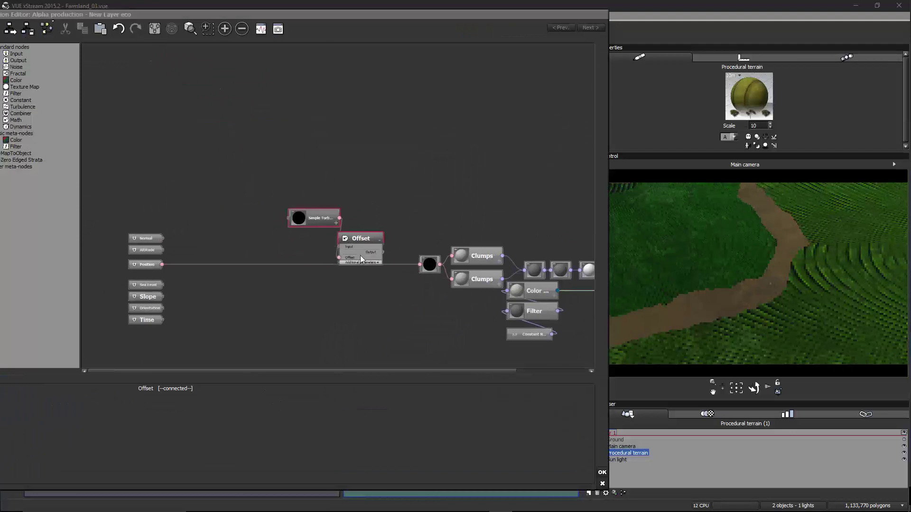
scroll(397, 261, "up", 2)
middle_click_drag(412, 203, 496, 138)
scroll(475, 131, "down", 2)
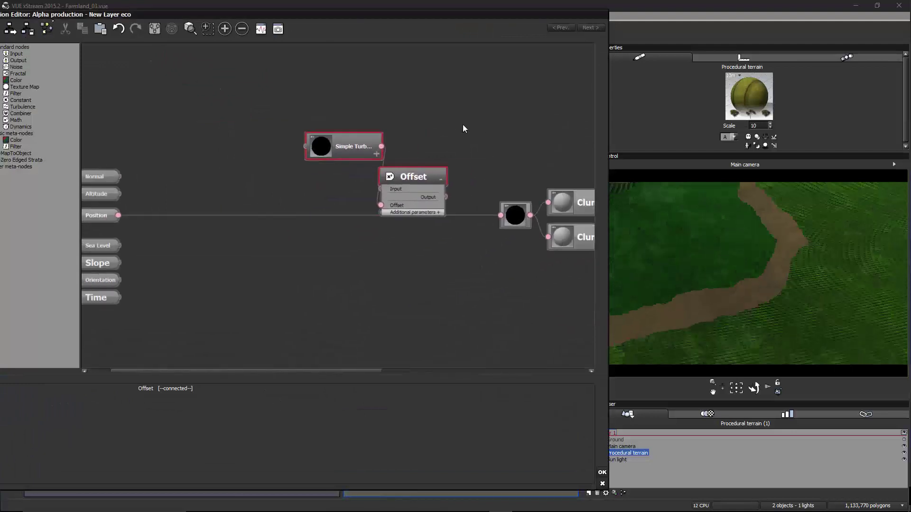
- Route Position through Offset into the vector node before Clumps, connect Position to Simple Turbulence, and accept New Layer eco's alpha function
left_click_drag(486, 215, 138, 215)
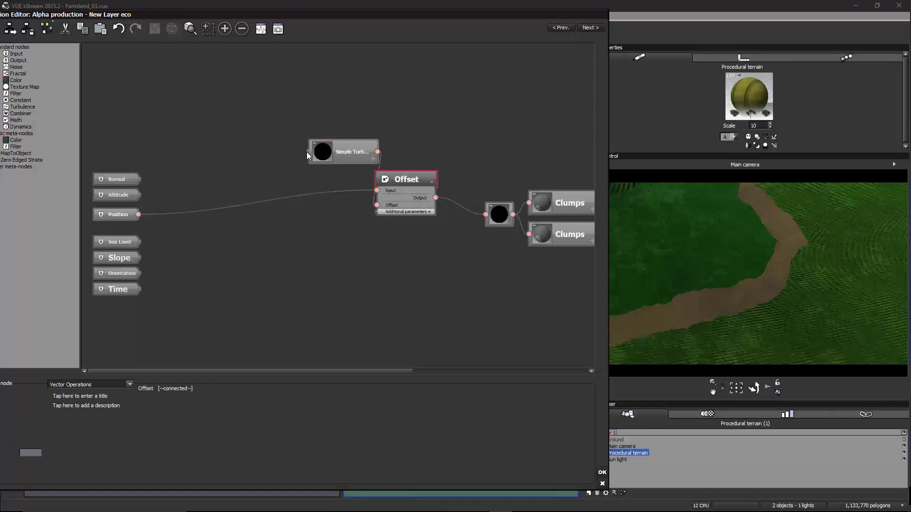
left_click_drag(309, 152, 122, 214)
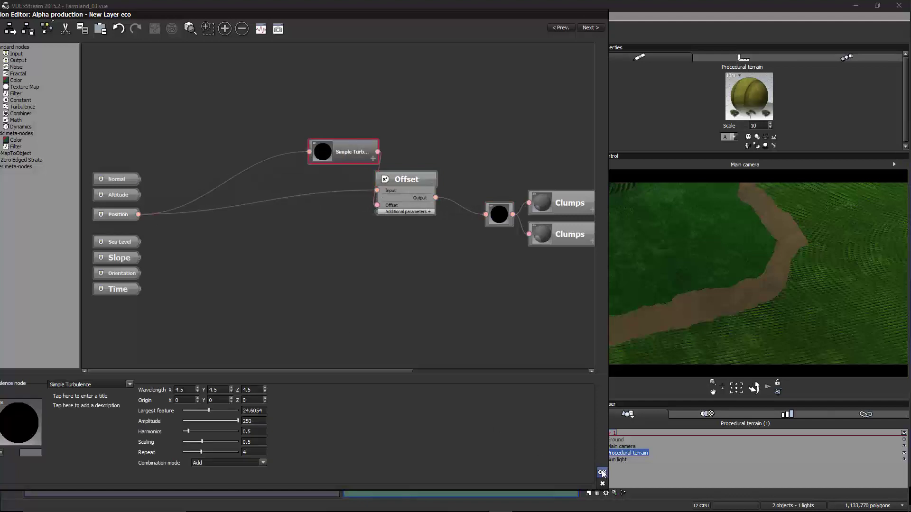
left_click(602, 472)
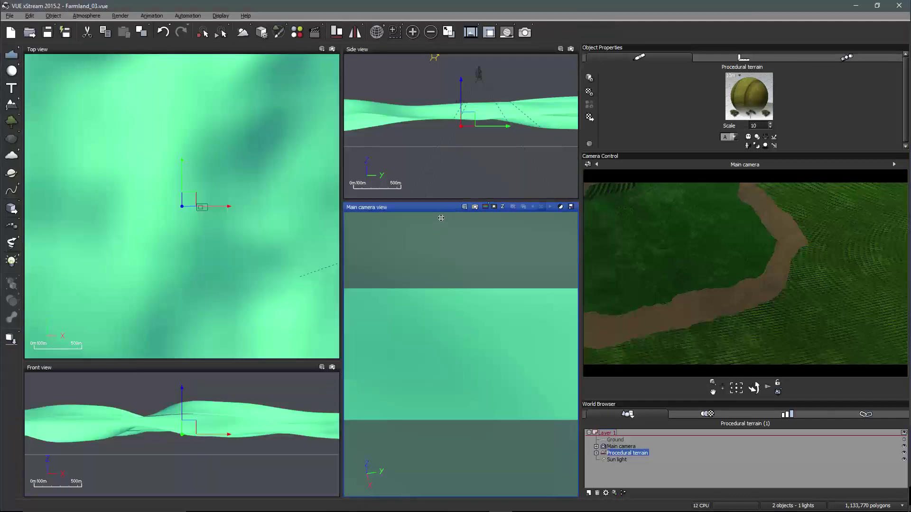
- Maximize the main camera view, render the terrain at 1600x900, and close the finished render
double_click(440, 210)
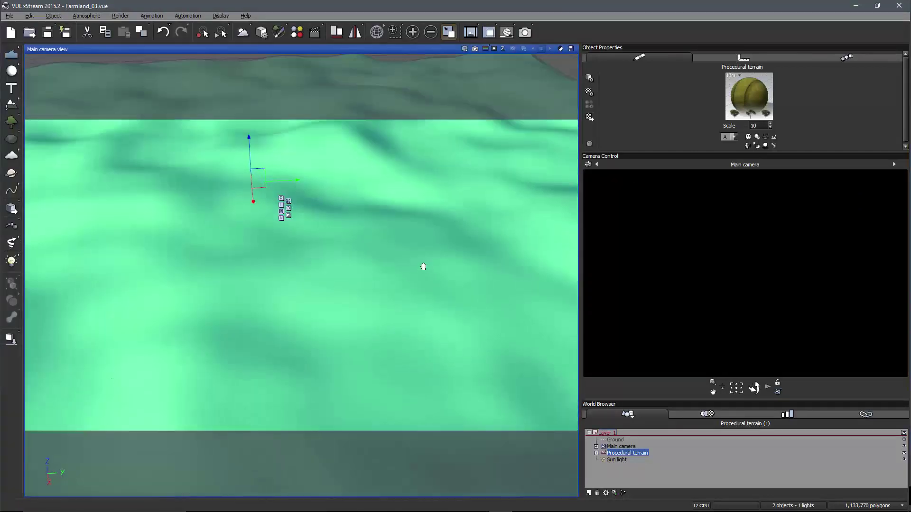
left_click(519, 33)
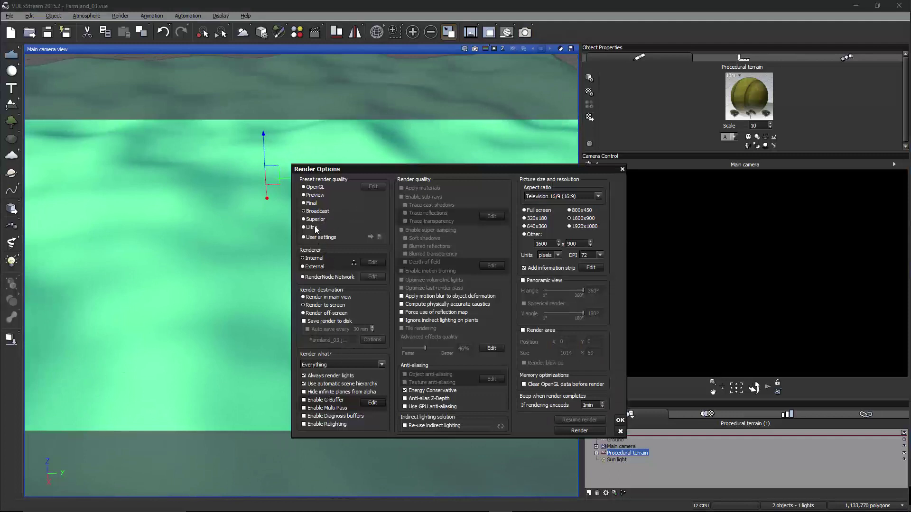
left_click(573, 429)
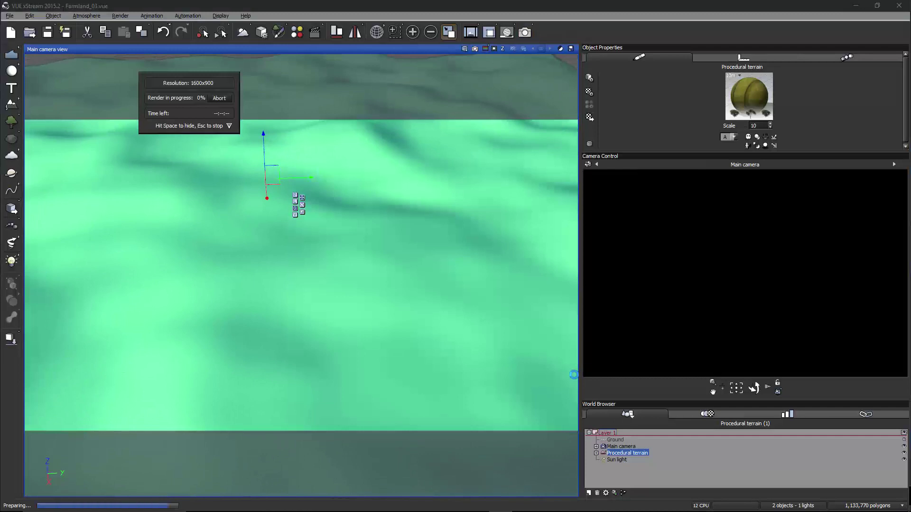
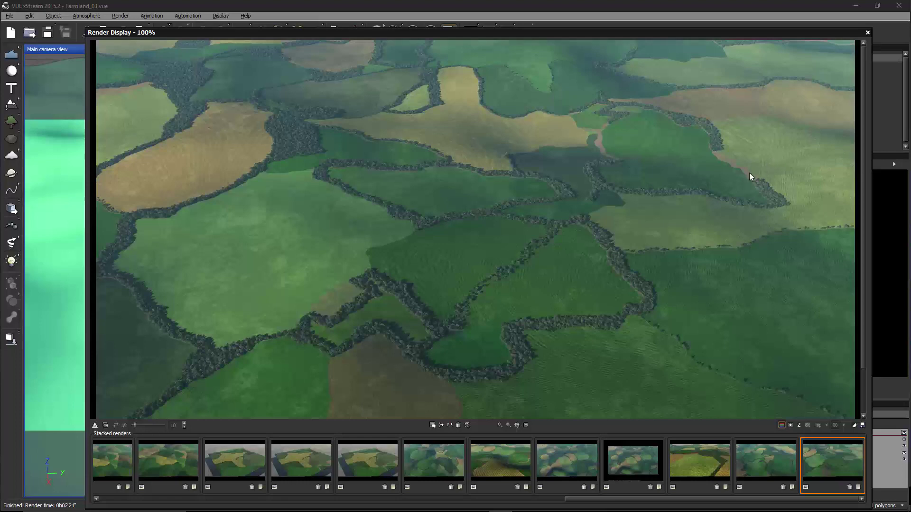
left_click(867, 33)
- Open the terrain material's farmlandColor function and move the Offset (X+a), Constant and Multiply nodes closer to the input nodes, away from the outputs
right_click(749, 97)
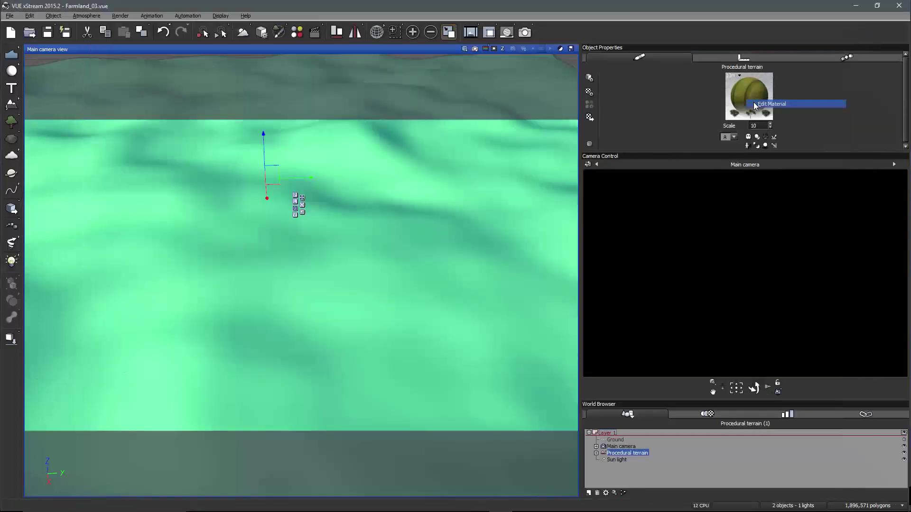
left_click(773, 101)
left_click(297, 150)
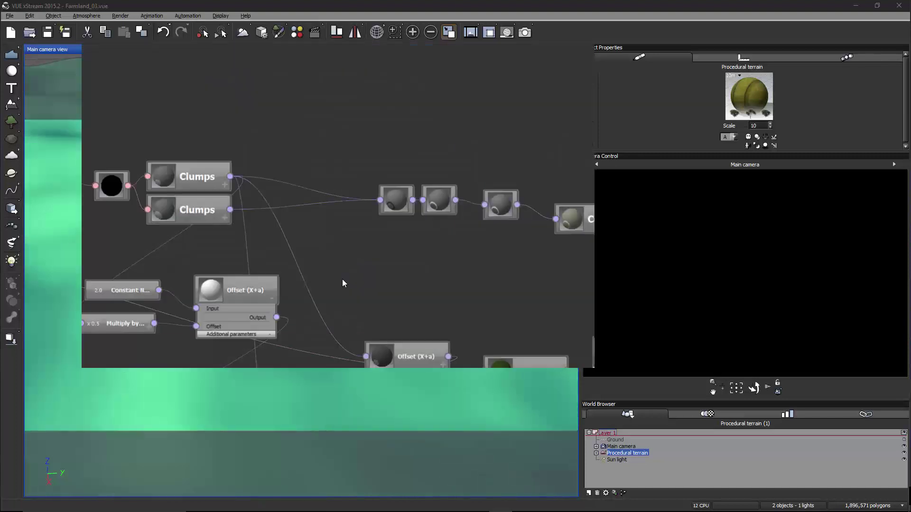
right_click_drag(350, 285, 340, 145)
left_click_drag(401, 117, 302, 164)
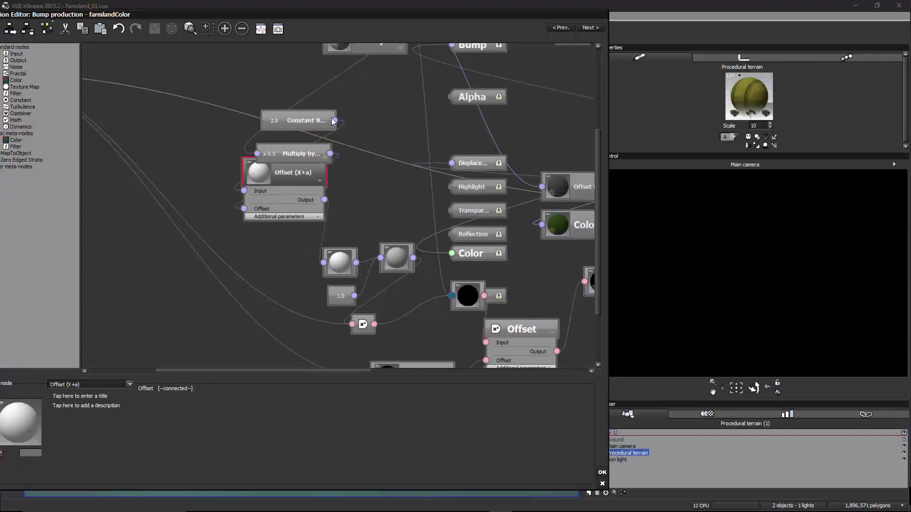
right_click_drag(300, 104, 373, 111)
left_click_drag(373, 111, 248, 160)
right_click_drag(424, 97, 427, 207)
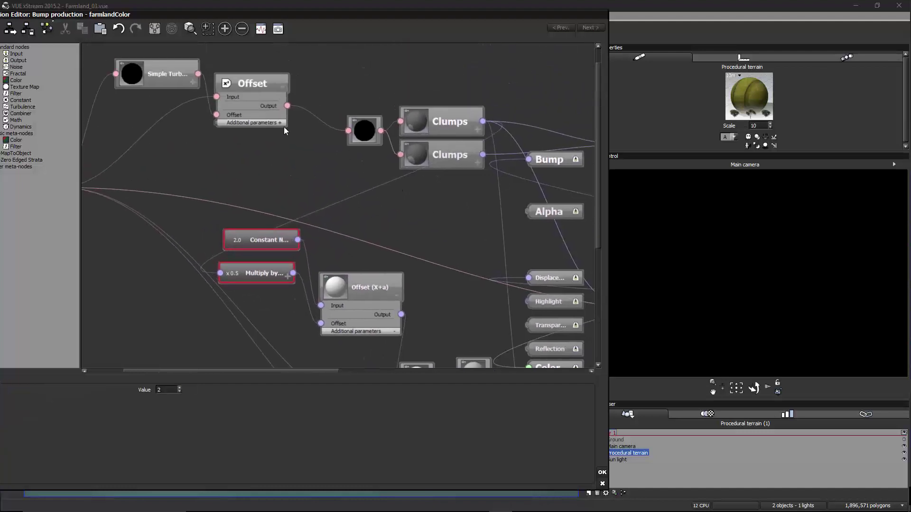
- Move the Offset node feeding the Clumps chain beneath the Simple Turbulence node, then select the upper Clumps node
left_click_drag(255, 88, 169, 112)
mouse_move(453, 113)
left_mouse_down()
mouse_move(377, 94)
mouse_move(453, 114)
left_mouse_up()
right_click_drag(285, 152, 344, 167)
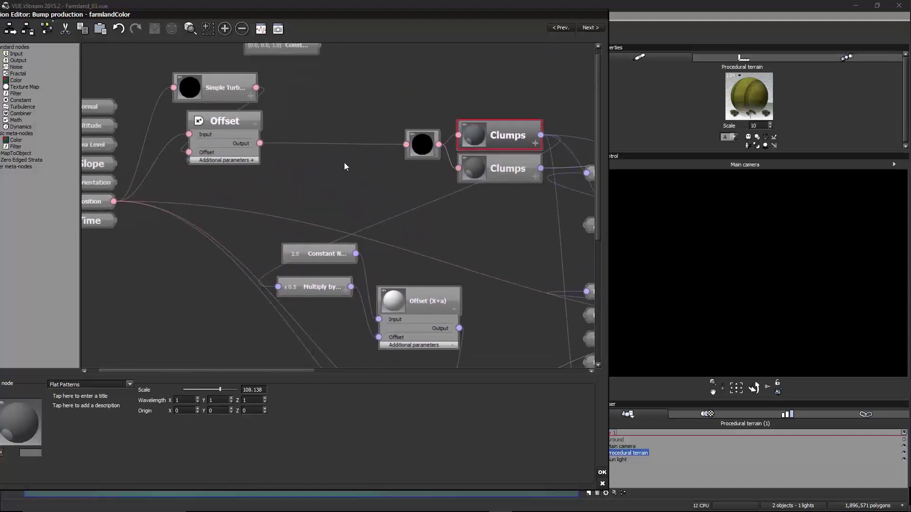
- Set the node previews to display a 2D Plane with an object size of 100m
left_click(47, 28)
left_click(78, 85)
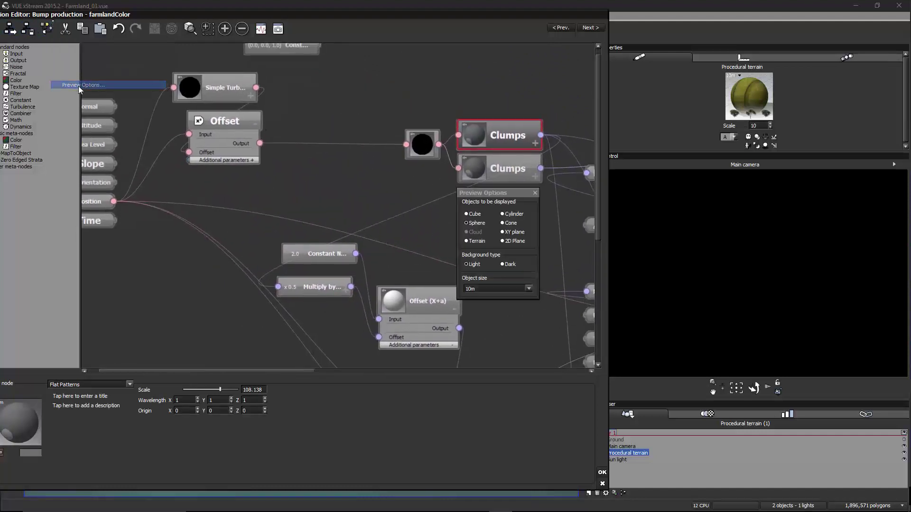
left_click(511, 241)
left_click(498, 289)
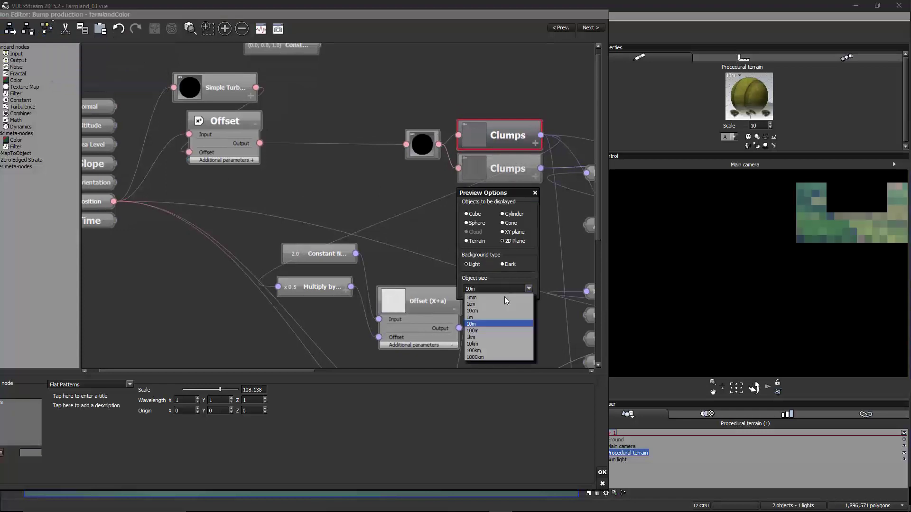
left_click(503, 336)
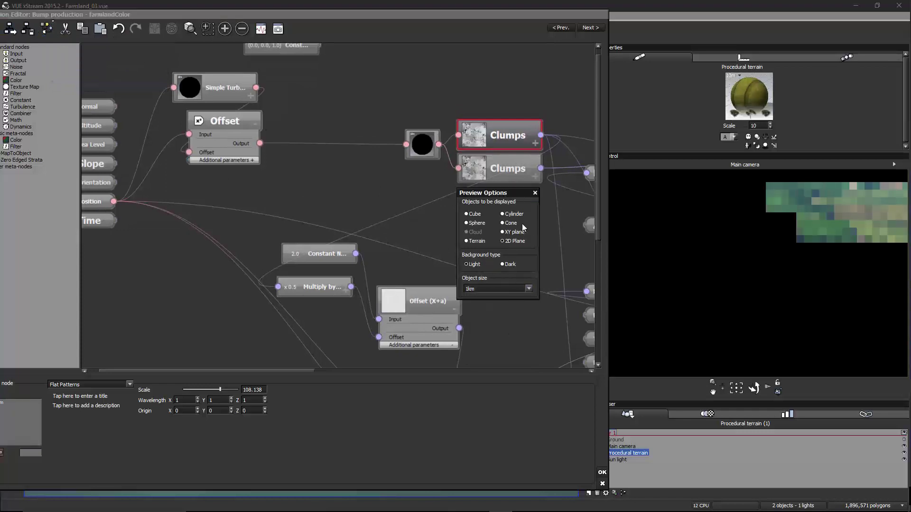
left_click(526, 286)
left_click(508, 332)
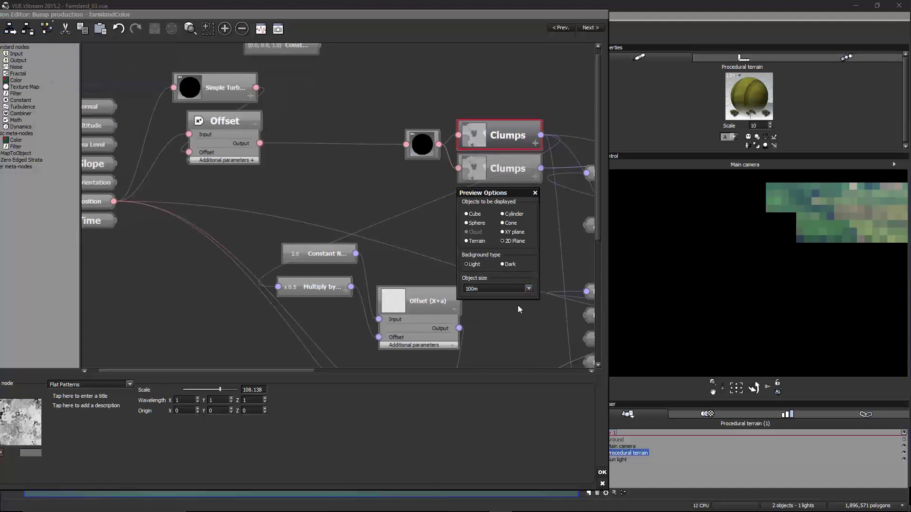
left_click(534, 193)
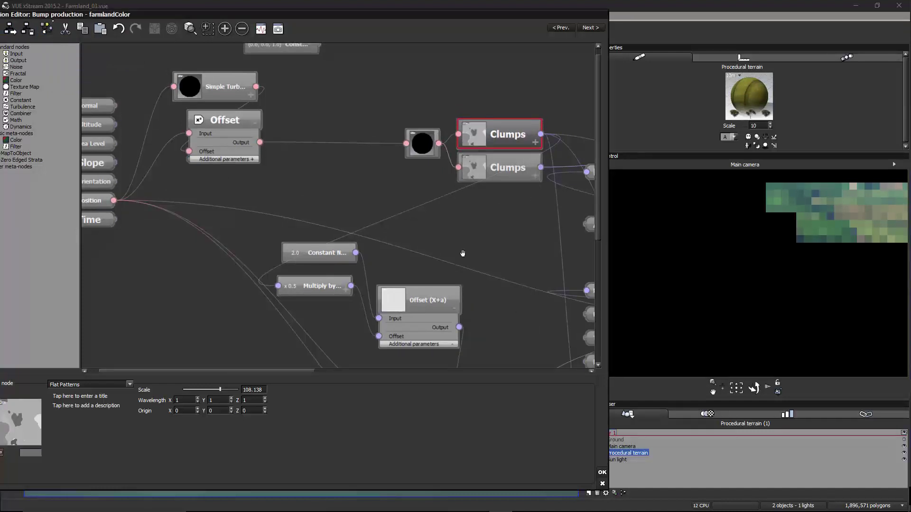
- Nudge the upper Clumps node toward its vector input and move the lower Offset and axis orientation transformer nodes closer to Decomposer 3
right_click_drag(464, 253, 370, 207)
left_click_drag(407, 90, 387, 89)
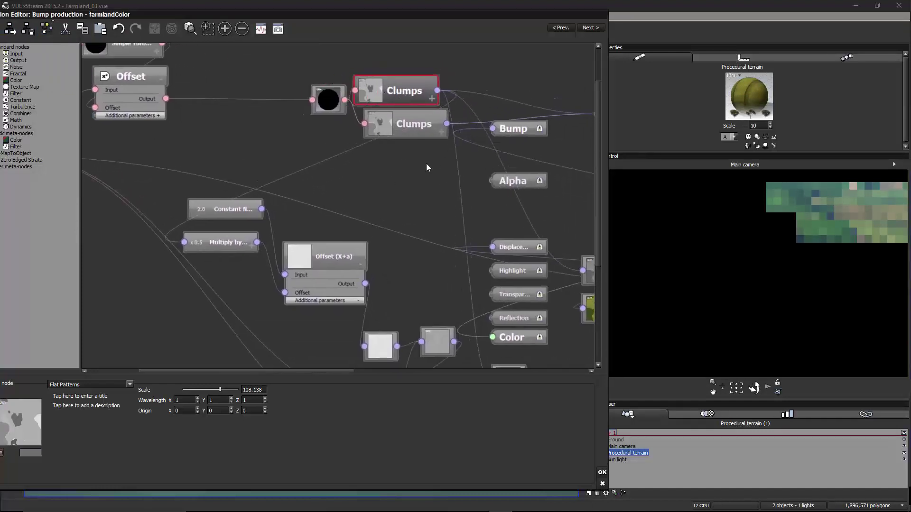
left_click_drag(427, 169, 205, 99)
right_click_drag(254, 154, 235, 87)
right_click_drag(363, 164, 387, 142)
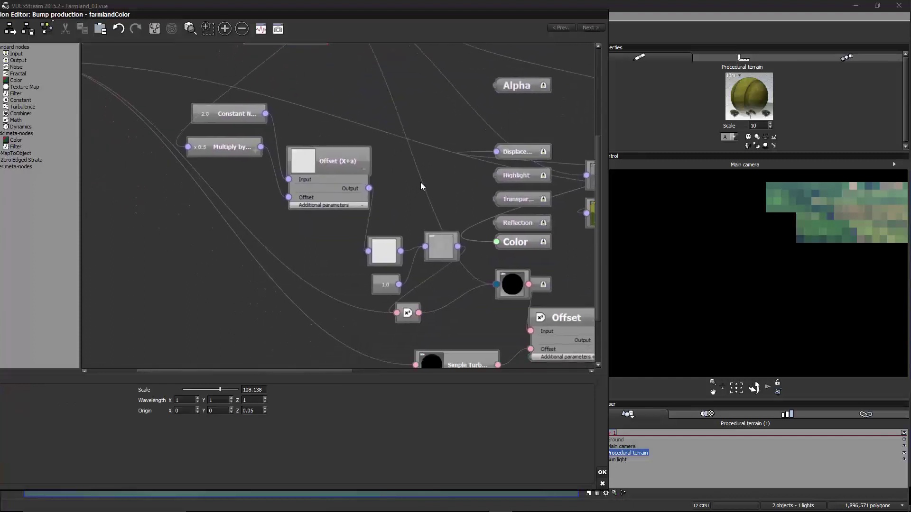
scroll(445, 199, "down", 3)
scroll(446, 236, "up", 3)
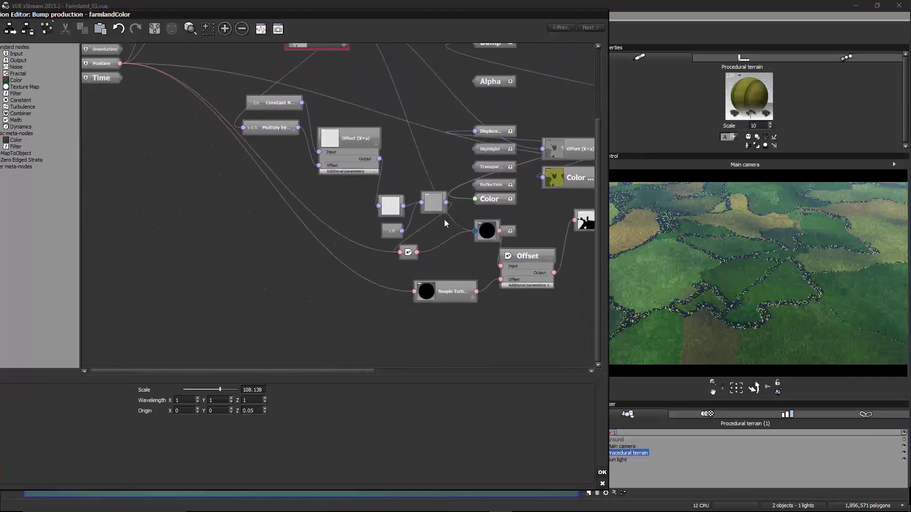
right_click_drag(438, 241, 376, 240)
left_click_drag(481, 265, 537, 280)
left_click_drag(425, 222, 471, 248)
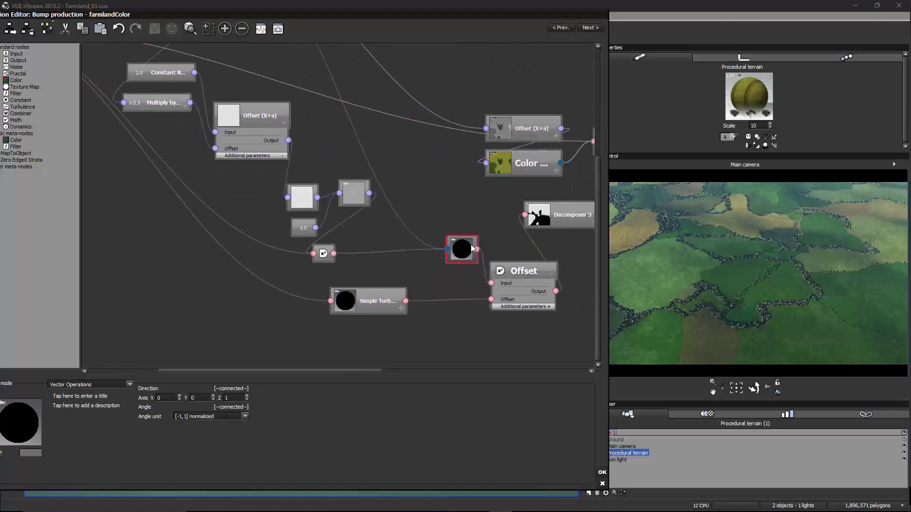
right_click_drag(471, 244, 385, 217)
- Inspect the Clumps connection into the axis orientation transformer, and shift the Filter node after Decomposer 3 slightly lower
left_click(351, 215)
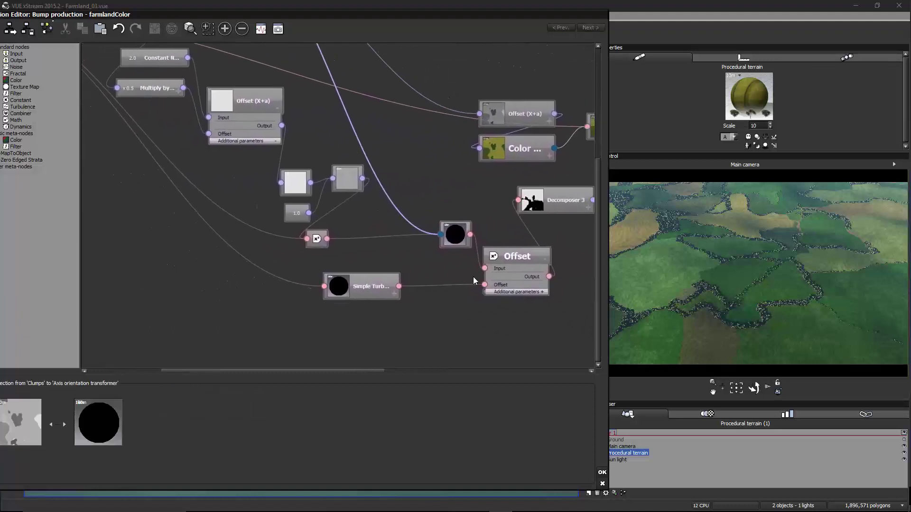
right_click_drag(386, 254, 132, 222)
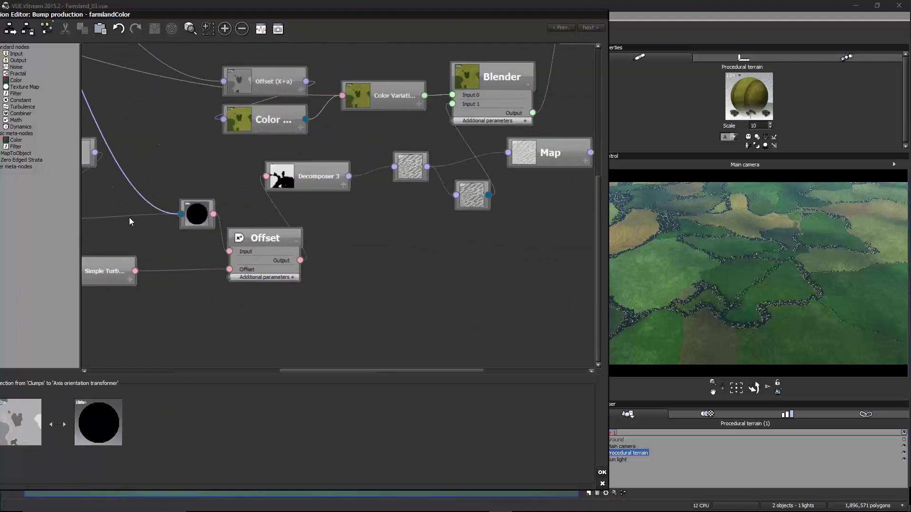
scroll(130, 221, "up", 1)
mouse_move(401, 177)
left_mouse_down()
mouse_move(417, 180)
mouse_move(399, 186)
mouse_move(407, 180)
mouse_move(405, 191)
left_mouse_up()
right_click_drag(440, 193, 304, 218)
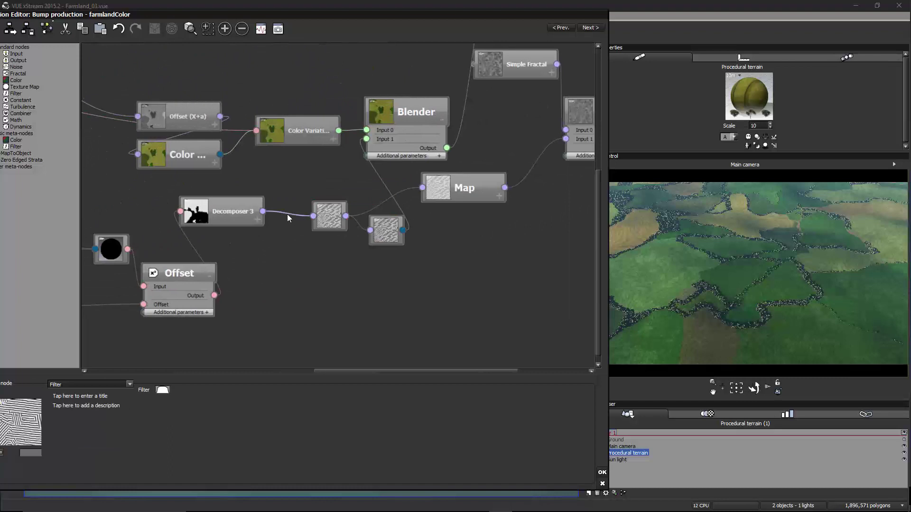
left_click(287, 215)
- Add a Map filter node below Decomposer 3 and connect Decomposer 3's X output to its input
right_click_drag(307, 258, 331, 234)
right_click(332, 237)
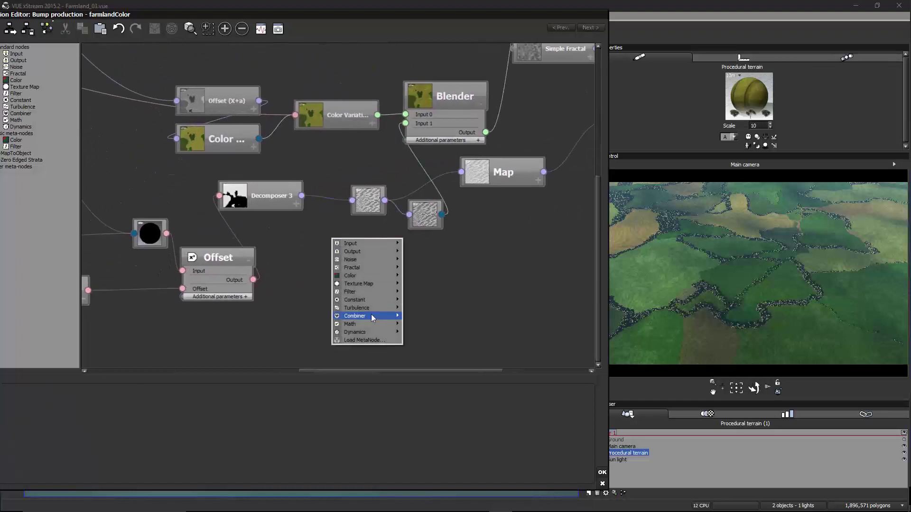
mouse_move(371, 323)
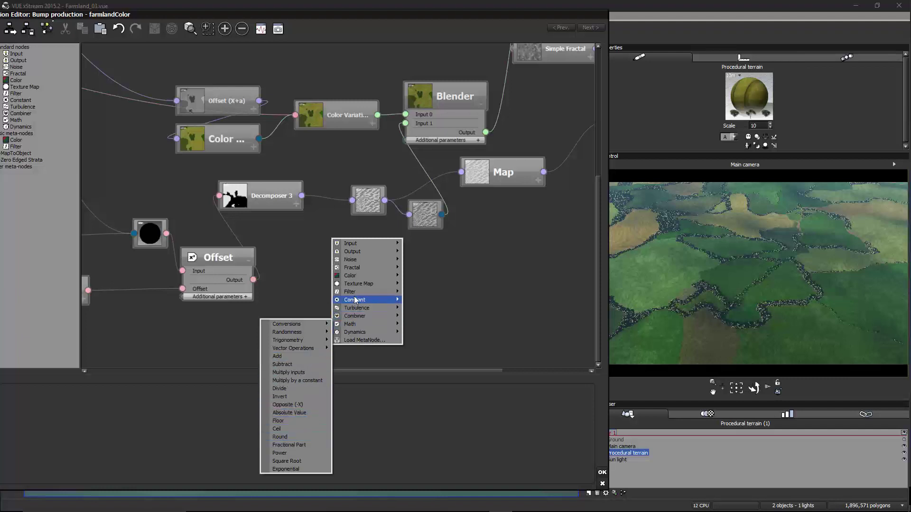
mouse_move(370, 291)
left_click(291, 228)
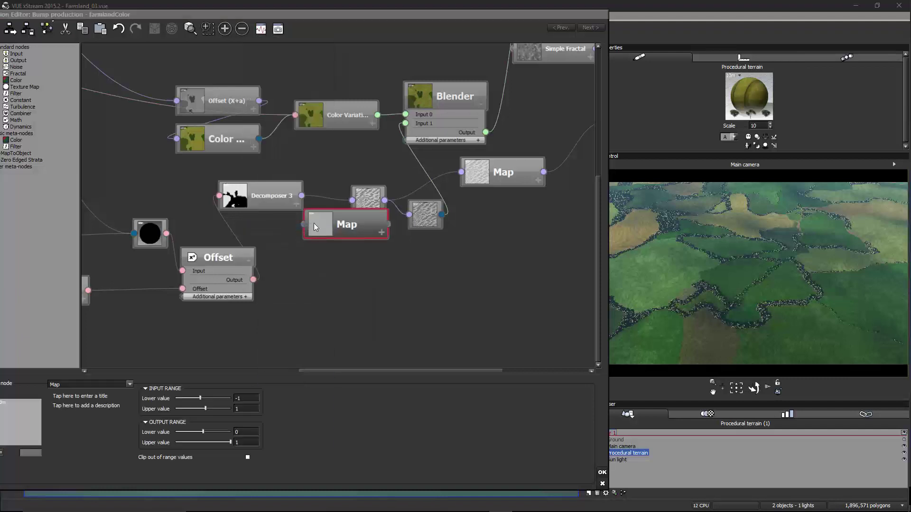
left_click_drag(314, 223, 314, 260)
left_click_drag(294, 203, 300, 196)
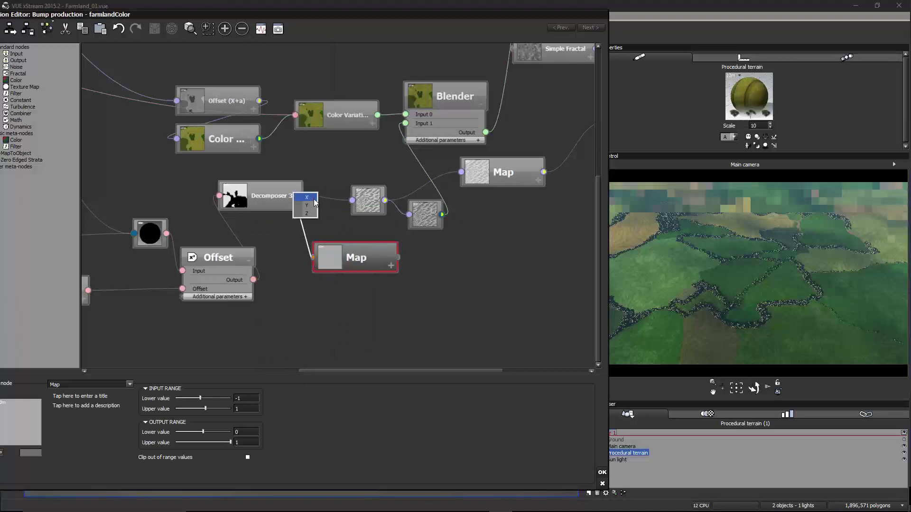
left_click_drag(353, 264, 321, 277)
- Duplicate the Filter node that follows Decomposer 3 and place the copy beside the new Map node
left_click(360, 209)
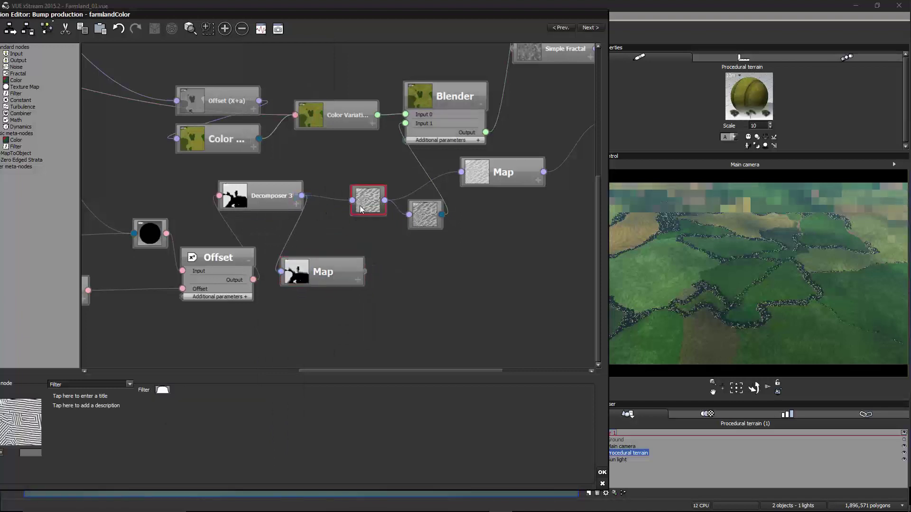
key("ctrl+c")
key("ctrl+v")
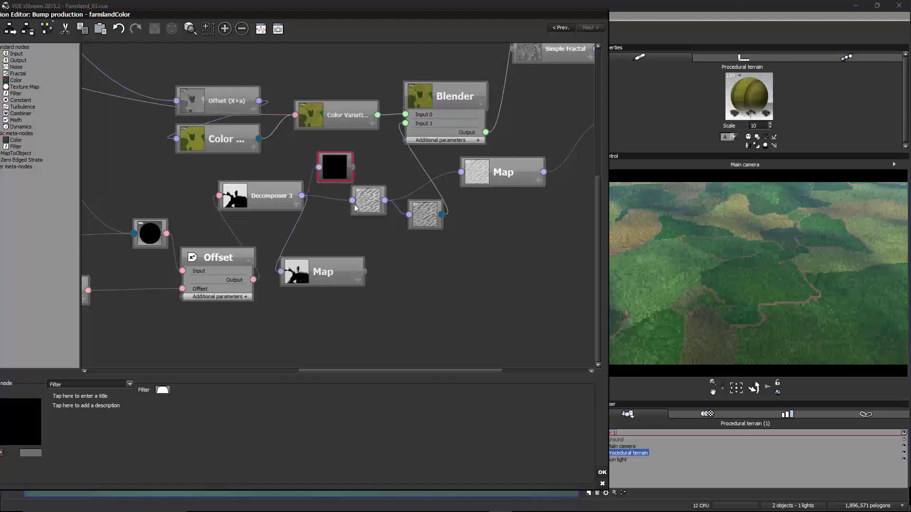
left_click_drag(336, 176, 416, 279)
- Reshape the copied filter's curve into a straight-edged plateau with base keypoints near X -0.57 and 0.53 and upper keypoints near X -0.49 and 0.48
right_click(162, 388)
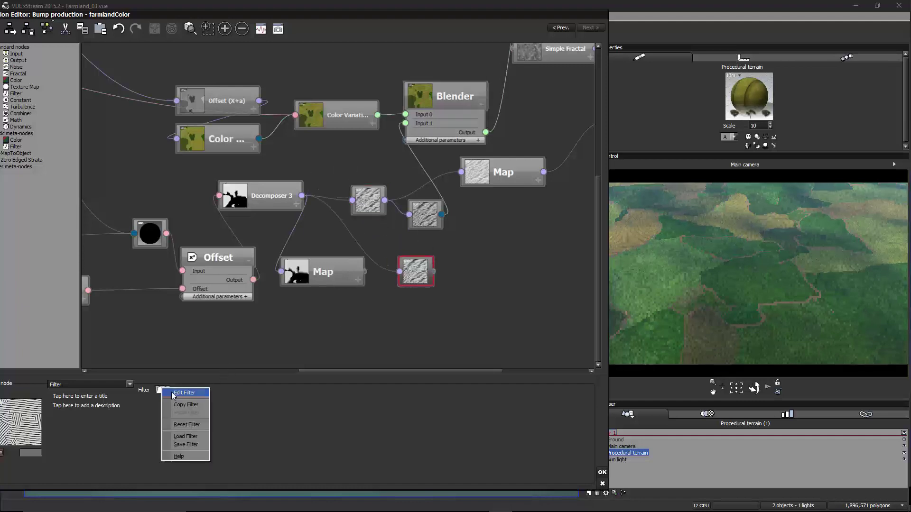
left_click(176, 394)
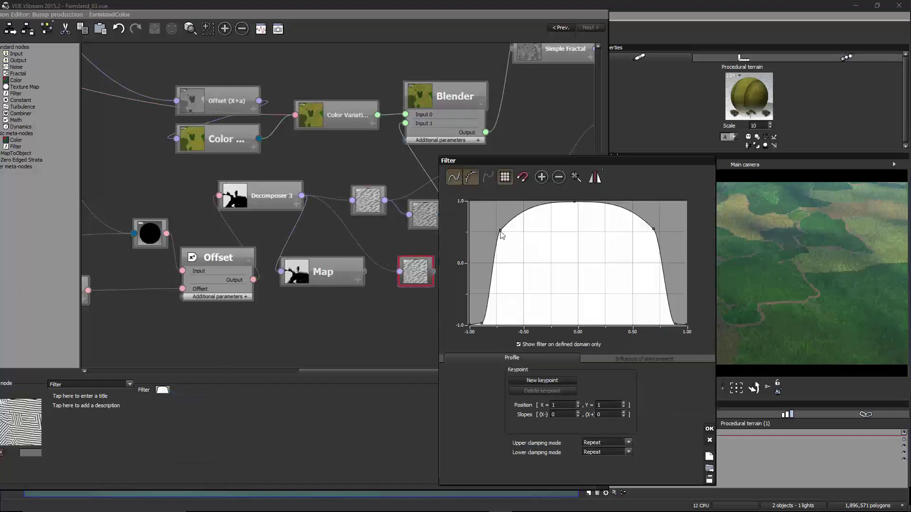
left_click(471, 178)
mouse_move(517, 203)
left_mouse_down()
mouse_move(536, 203)
mouse_move(525, 205)
left_mouse_up()
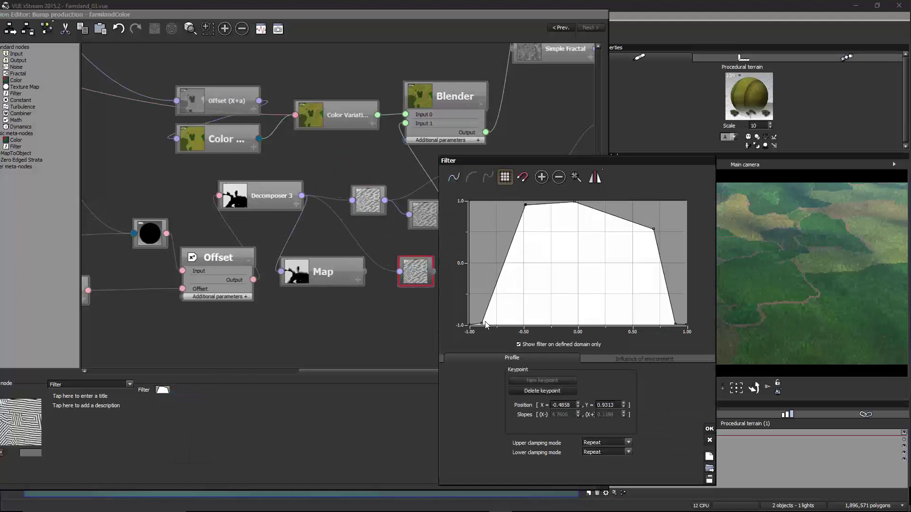
left_click_drag(483, 324, 516, 325)
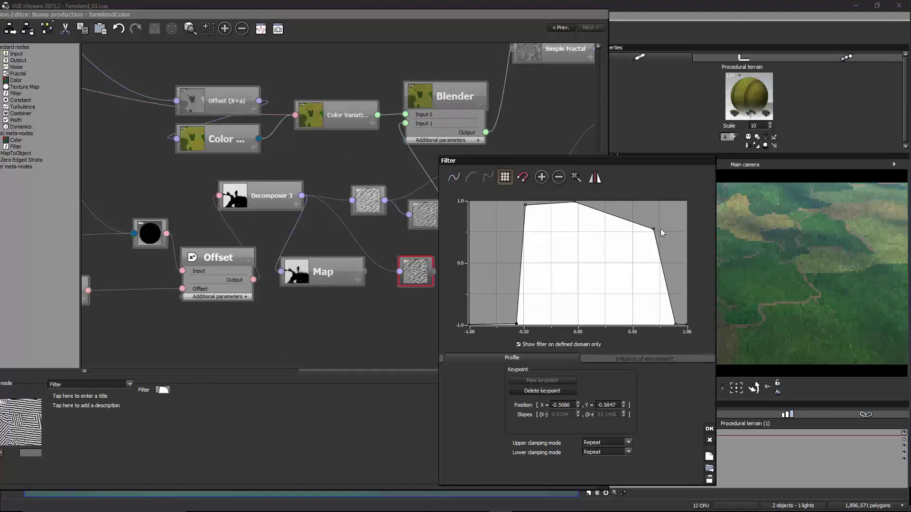
left_click_drag(653, 230, 630, 206)
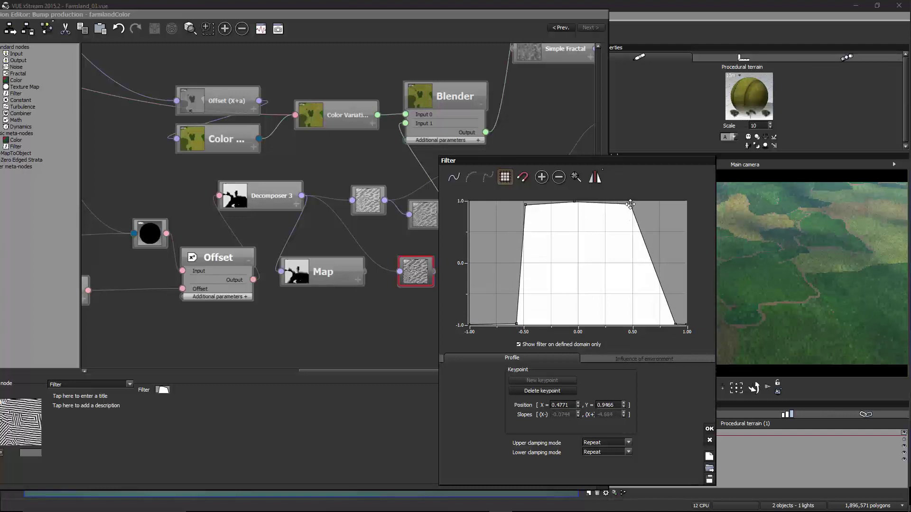
left_click_drag(527, 208, 525, 203)
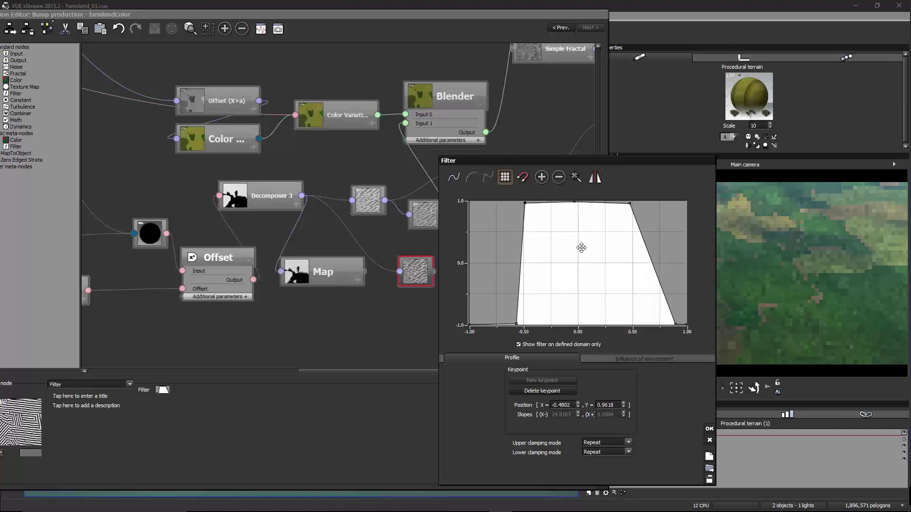
left_click_drag(677, 324, 635, 324)
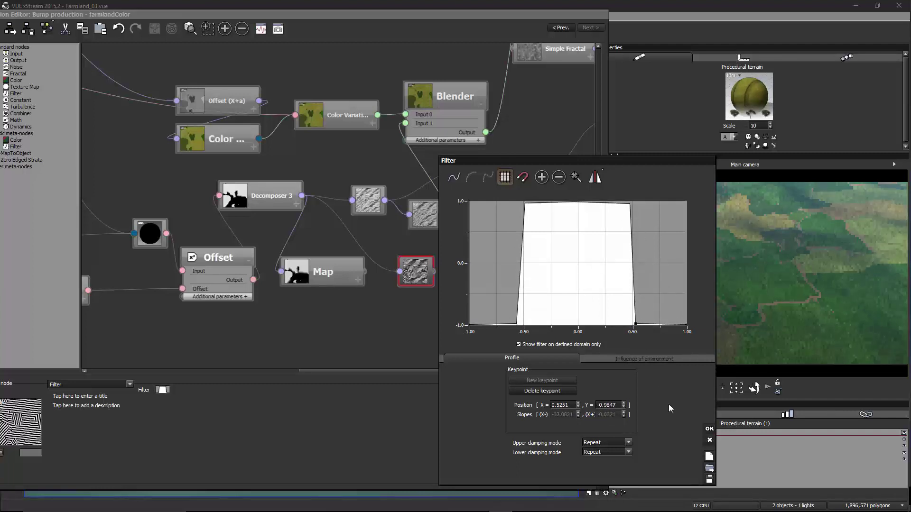
left_click(710, 441)
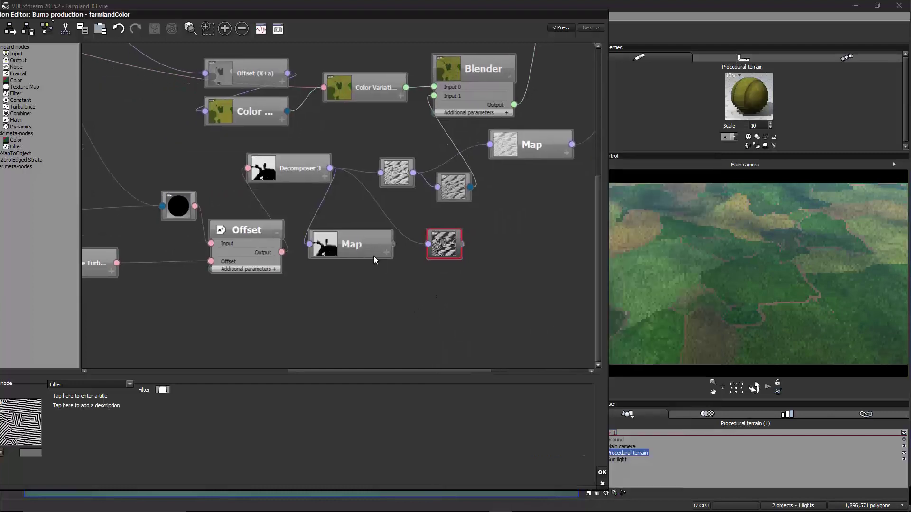
- Connect the new Map node's output to the copied Filter node and nudge that filter slightly lower
left_click_drag(428, 244, 391, 243)
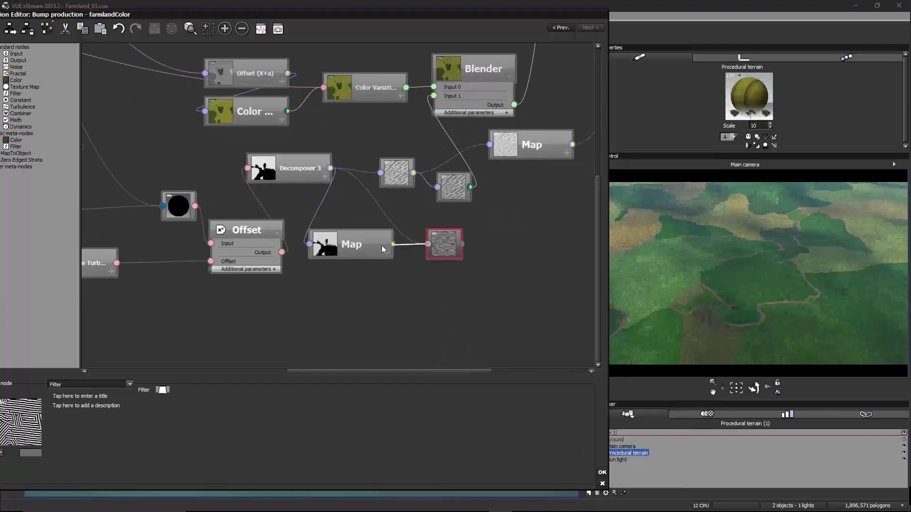
left_click(379, 244)
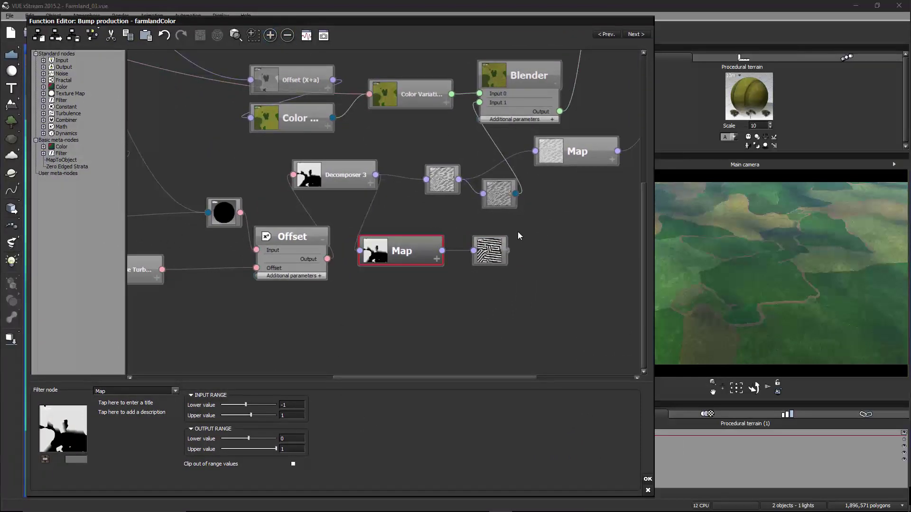
left_click(475, 268)
left_click_drag(475, 268, 484, 268)
- Select the connection from Decomposer 3 to its original Filter, and open the Function Node Preview and Function Output Observer
left_click(381, 178)
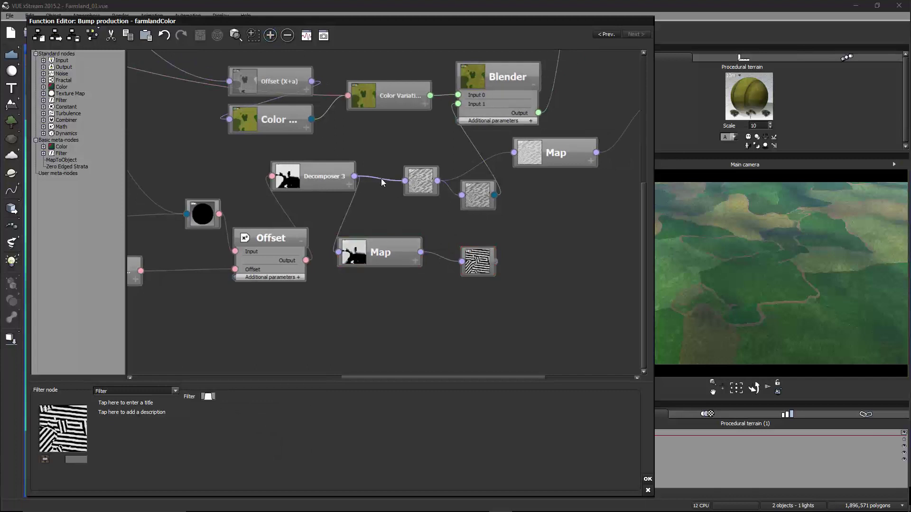
left_click(306, 35)
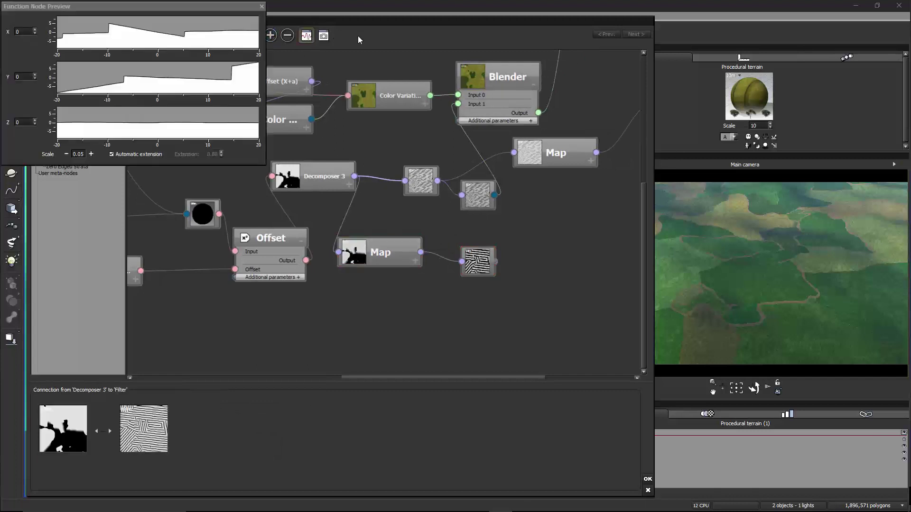
left_click(324, 36)
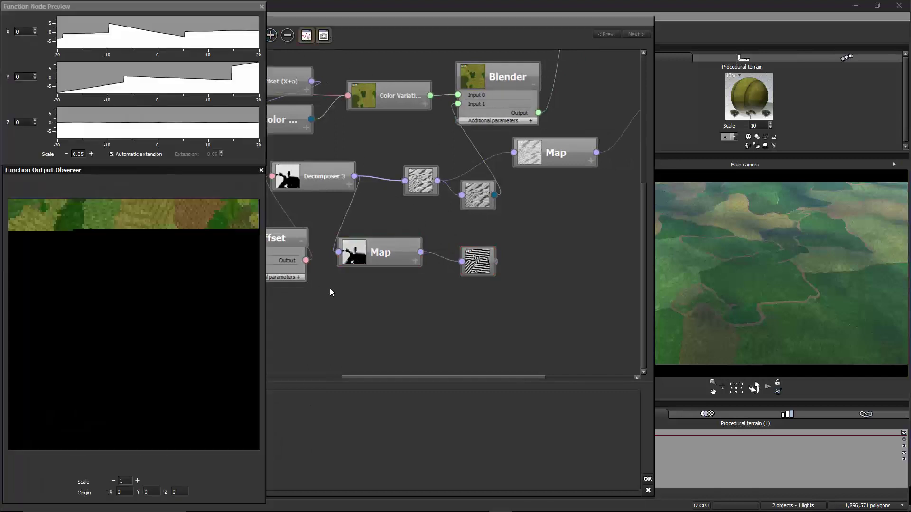
- Move the Map node that feeds the bump Blender slightly away from the color Blender and filter nodes
left_click_drag(447, 279, 449, 305)
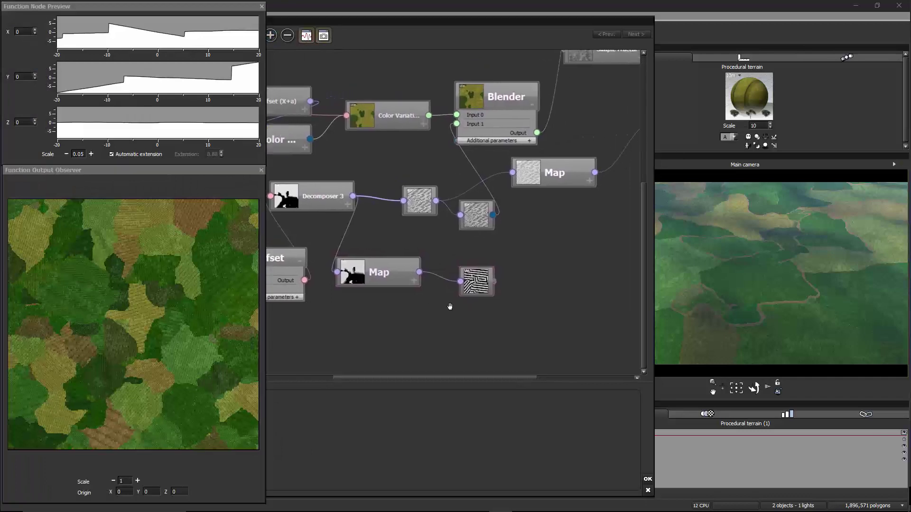
left_click_drag(544, 169, 561, 195)
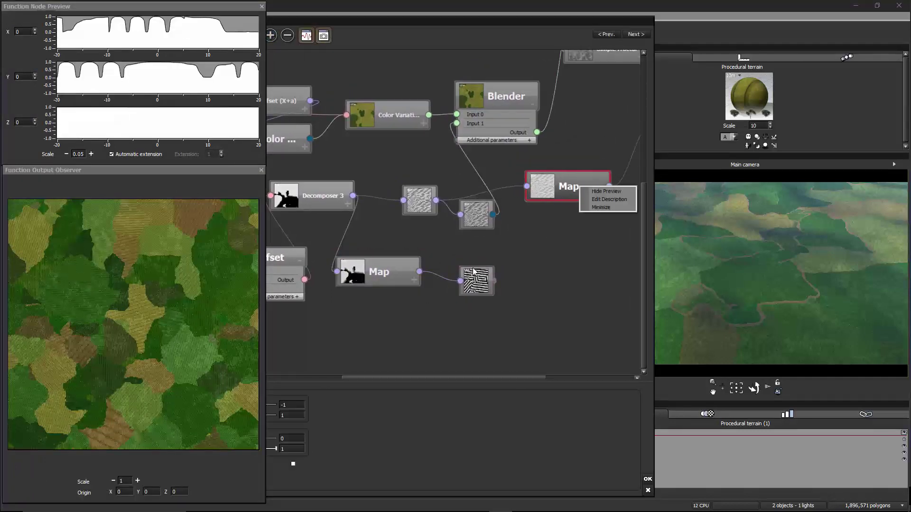
left_click_drag(541, 244, 406, 389)
middle_click_drag(408, 373, 401, 351)
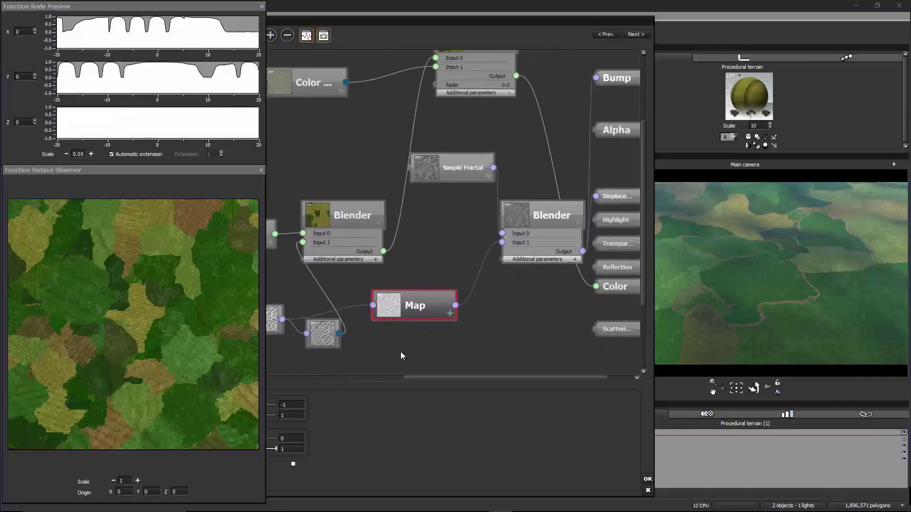
- Move the final color Blender above the bump Blender and nudge the furrow color Blender slightly away from it
scroll(418, 319, "down", 4)
middle_click_drag(431, 313, 514, 285)
left_click_drag(534, 65, 578, 65)
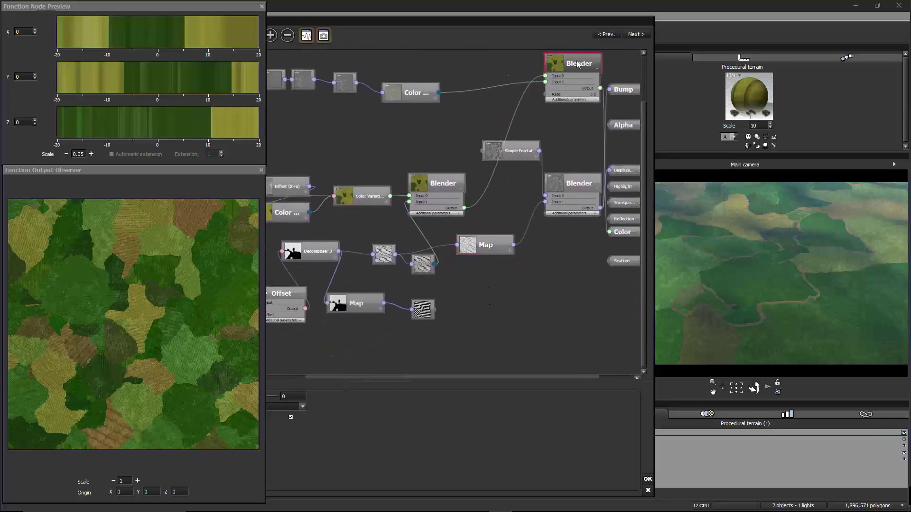
middle_click_drag(549, 140, 536, 123)
left_click(432, 161)
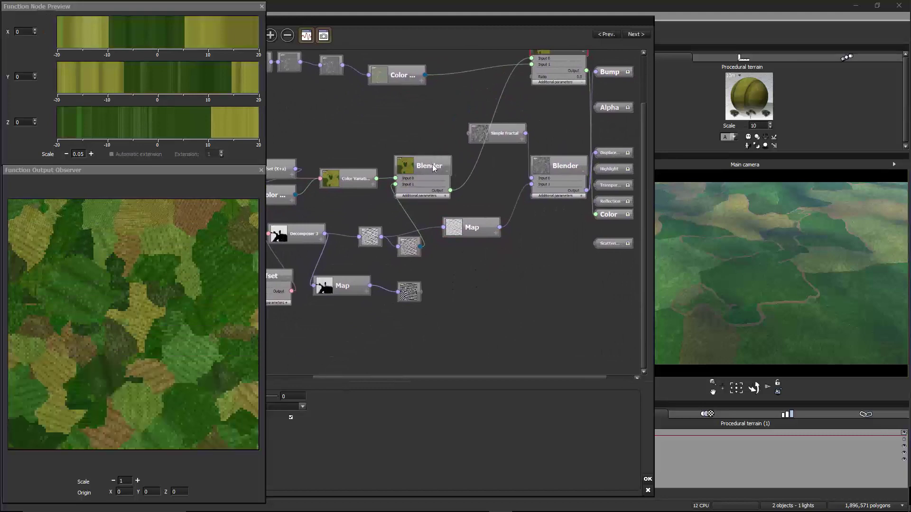
left_click_drag(433, 161, 426, 158)
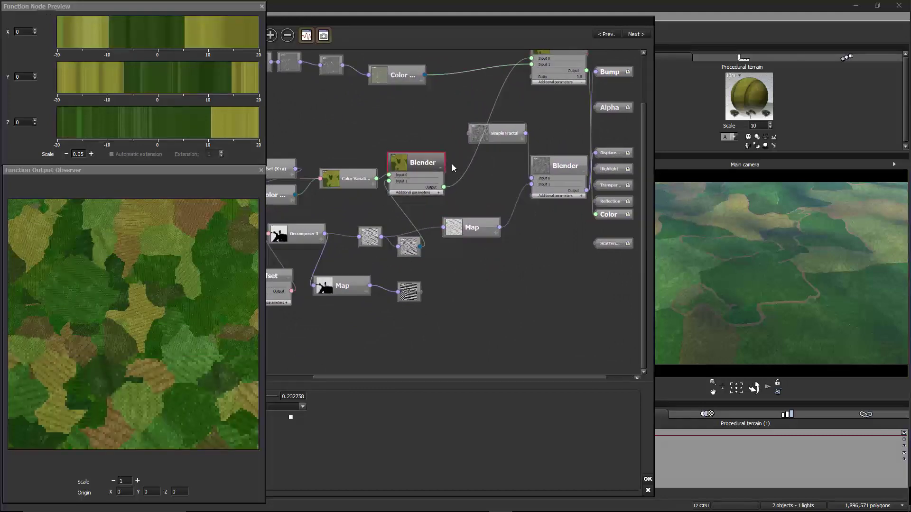
- Add a new Blender combiner node below the bump Map node and feed its Input 0 from the furrow color Blender
left_click(507, 274)
right_click(511, 266)
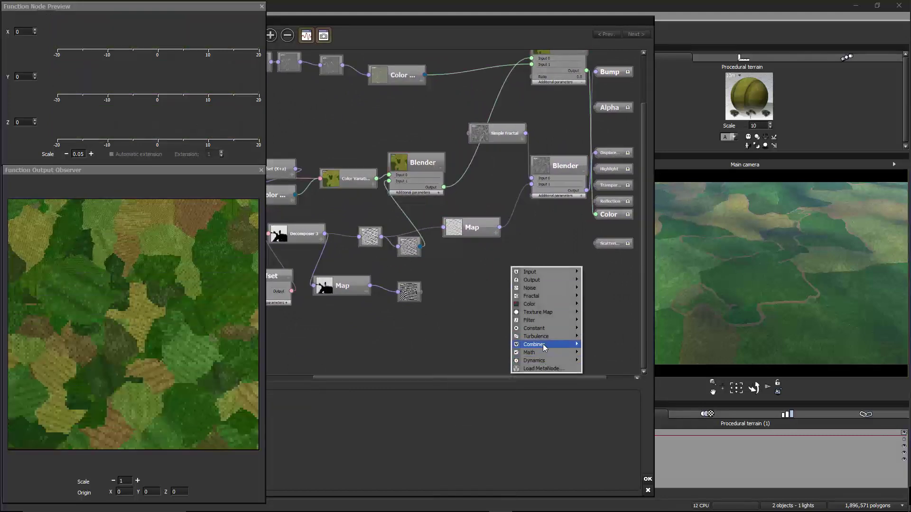
mouse_move(536, 344)
left_click(488, 344)
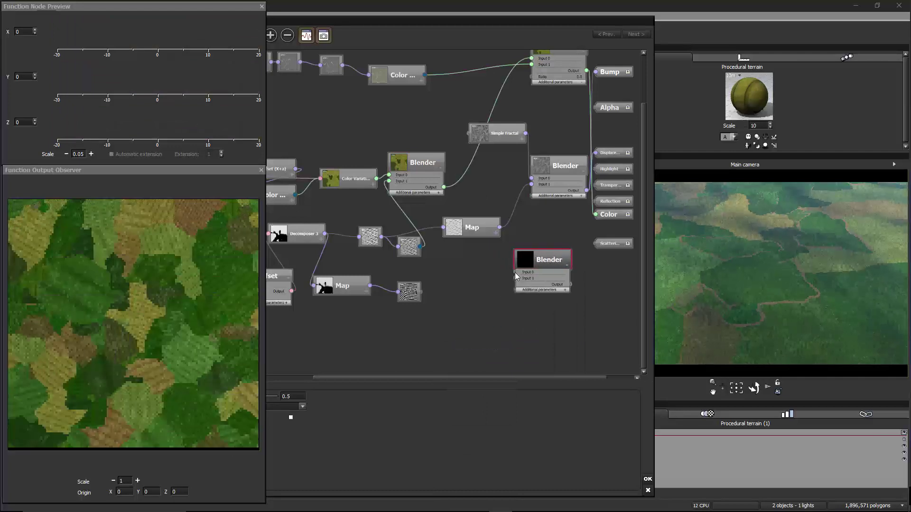
left_click_drag(516, 272, 443, 187)
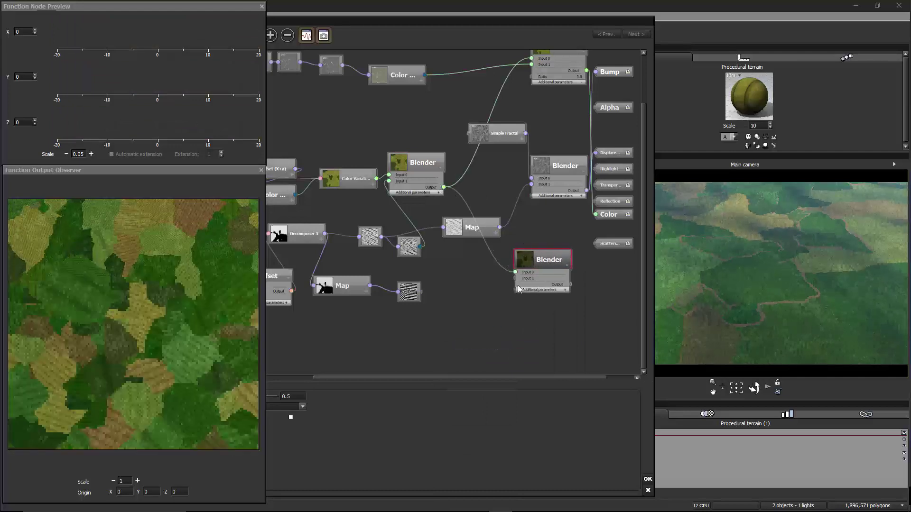
left_click(464, 283)
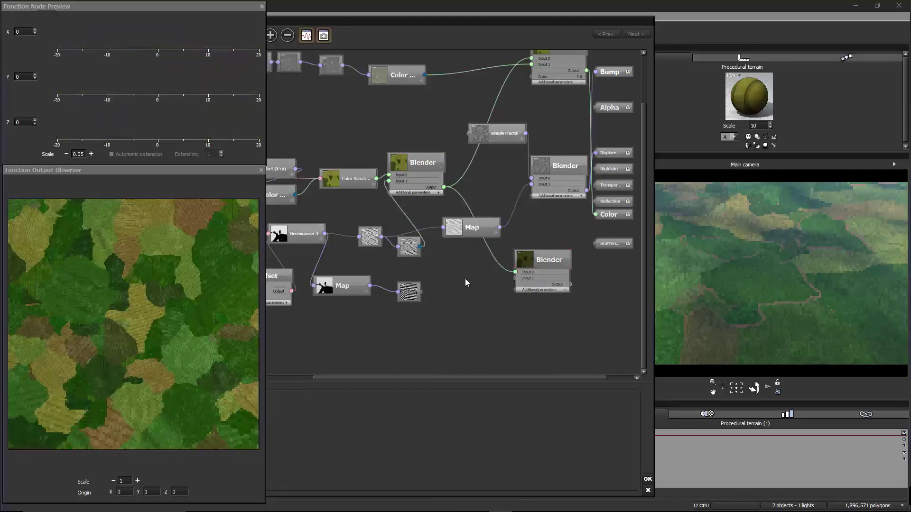
- Duplicate the furrow Color map node, place it beside the copied Filter, and connect its input to that filter's output
left_click(407, 251)
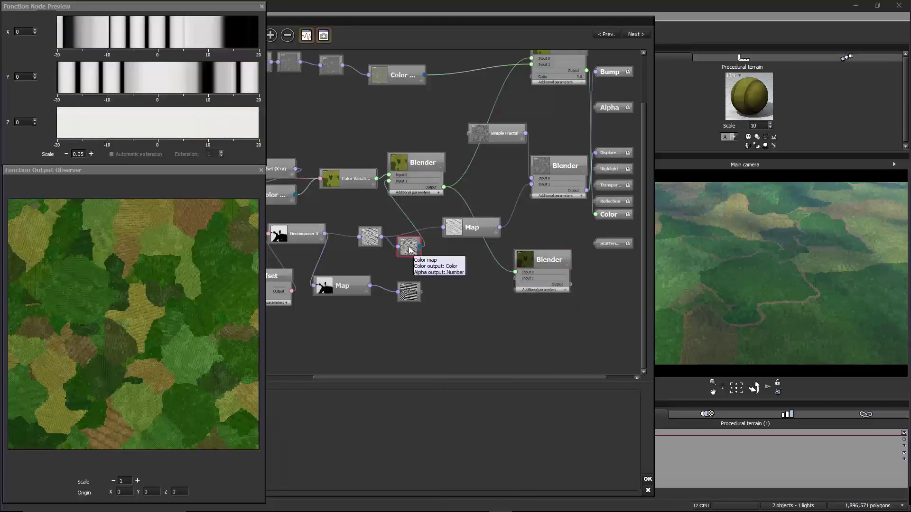
left_click(466, 276)
key("ctrl+v")
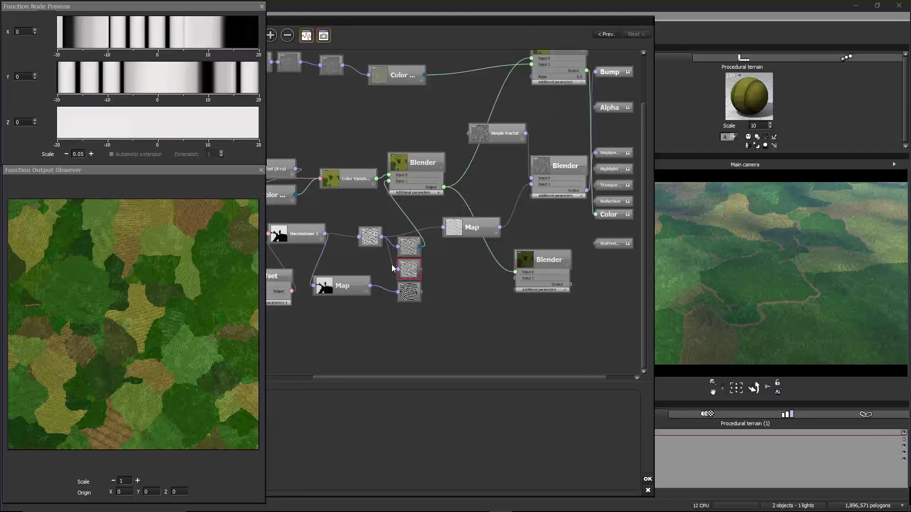
left_click_drag(407, 269, 462, 298)
left_click_drag(456, 400, 688, 401)
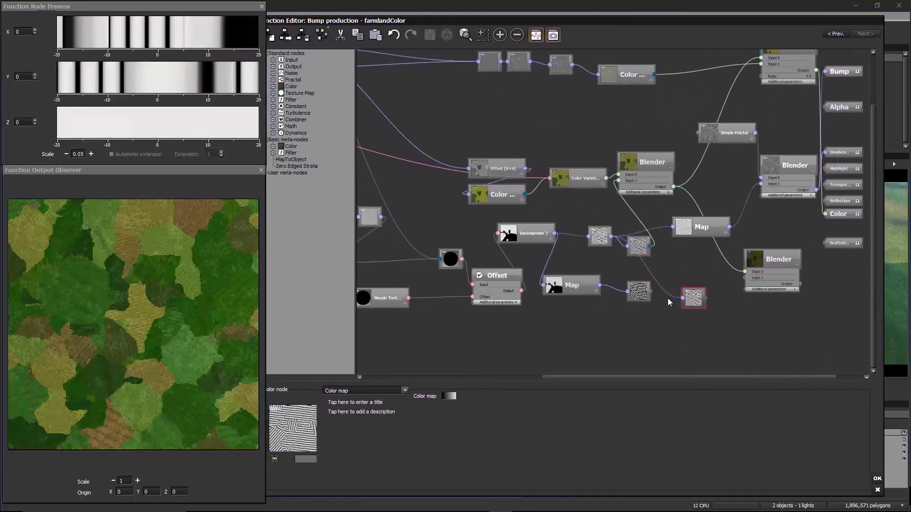
left_click_drag(649, 293, 685, 285)
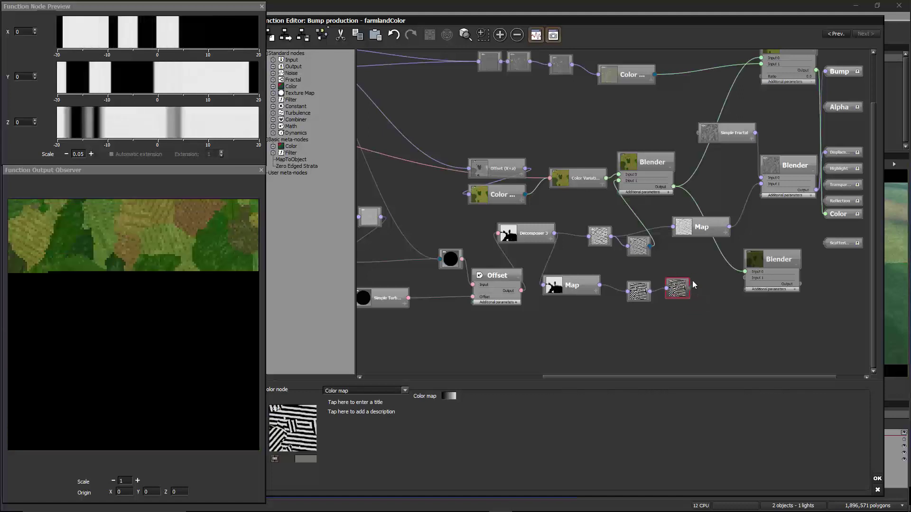
- Connect the duplicated Color map's output to Input 1 of the new Blender
middle_click_drag(685, 285, 596, 280)
scroll(597, 280, "up", 2)
left_click_drag(600, 283, 665, 276)
left_click(679, 272)
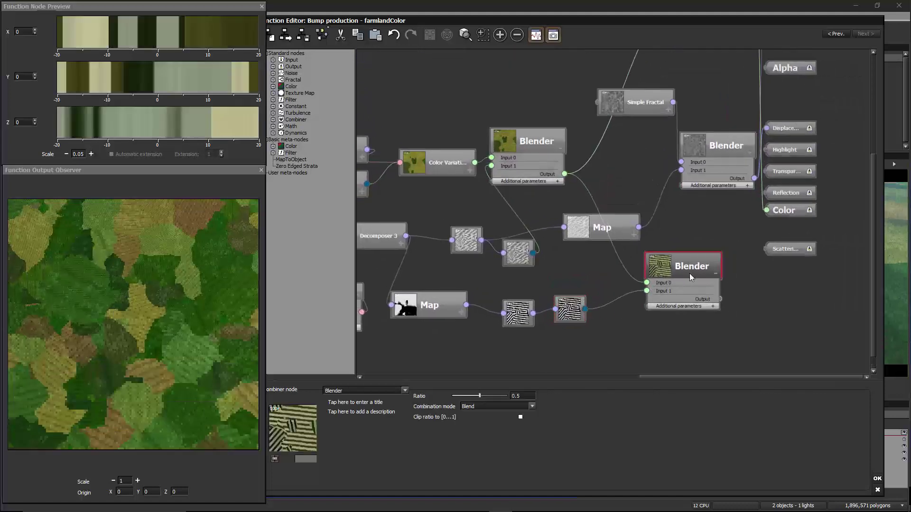
- Make room in the graph by spreading the output nodes, the final color Blender and the new Blender apart
middle_click_drag(712, 233, 638, 289)
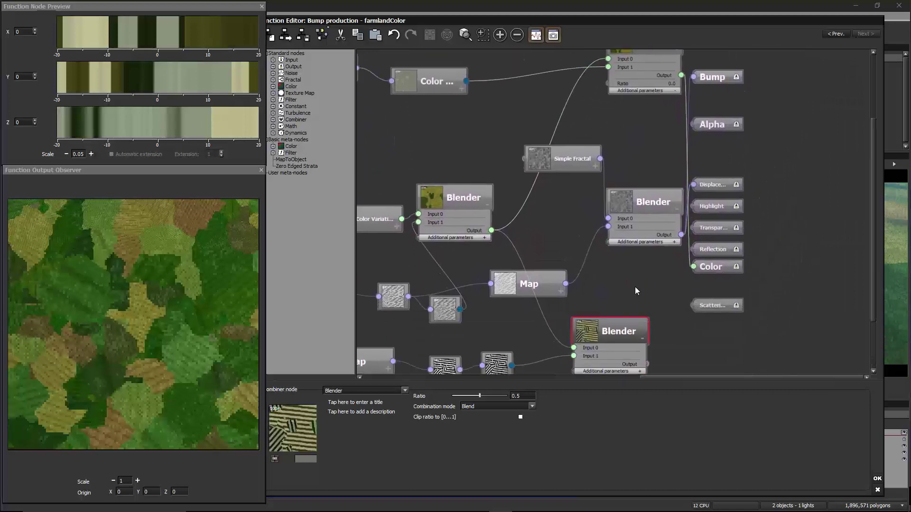
left_click_drag(623, 331, 589, 319)
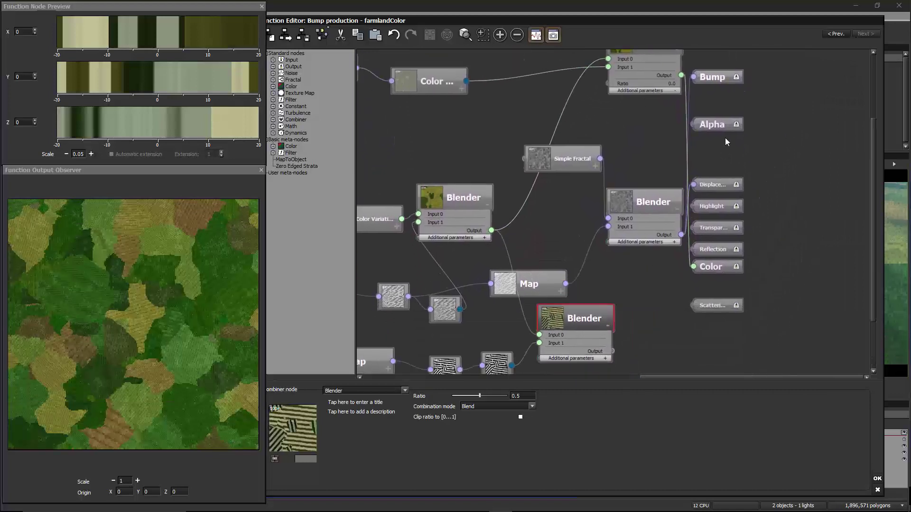
left_click_drag(735, 128, 878, 125)
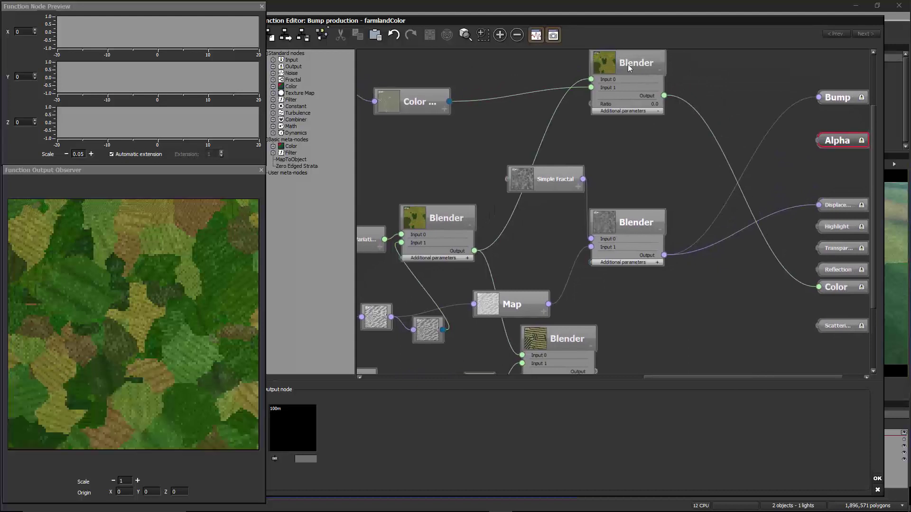
left_click_drag(596, 103, 691, 124)
- Connect the new Blender's output to Input 0 of the final color Blender and shift the new Blender slightly toward the outputs
middle_click_drag(691, 125, 673, 94)
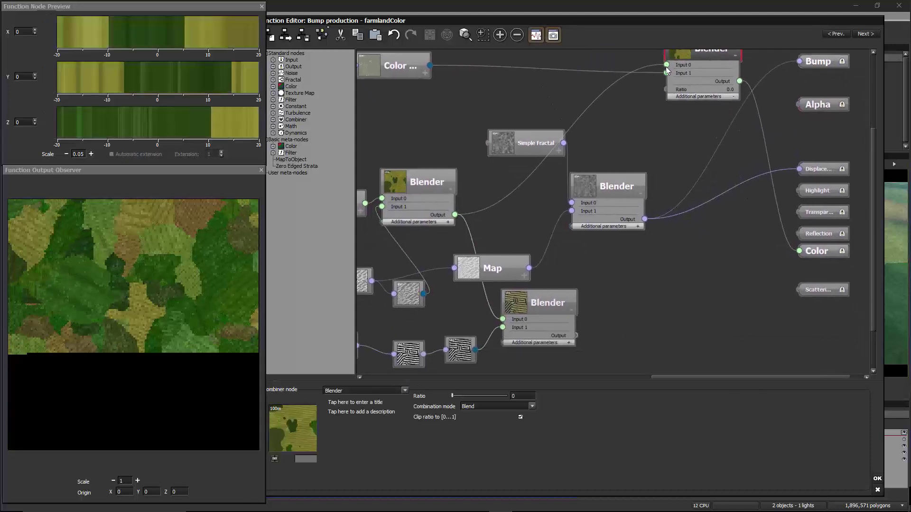
left_click_drag(667, 66, 567, 338)
left_click_drag(552, 304, 577, 304)
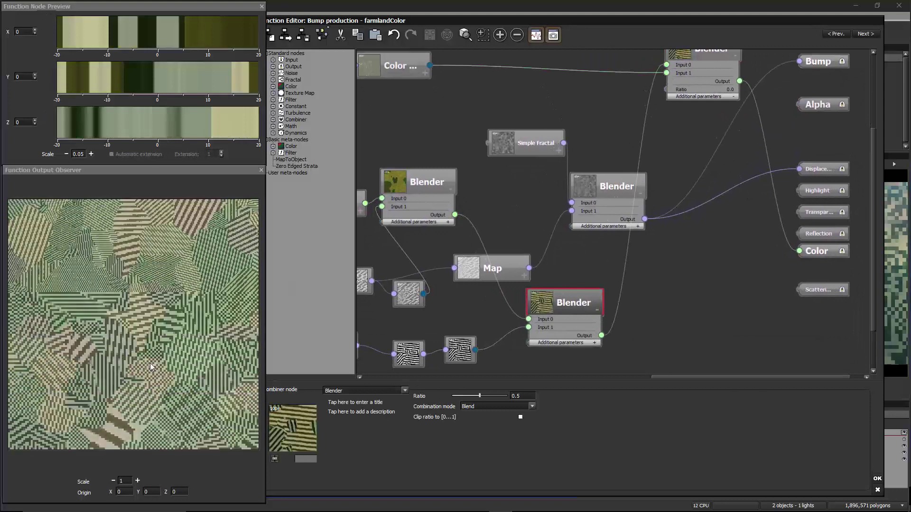
- Try 0.1 as the output range upper value of the Map node feeding the copied Filter and settle on 0.05
middle_click_drag(559, 369, 725, 279)
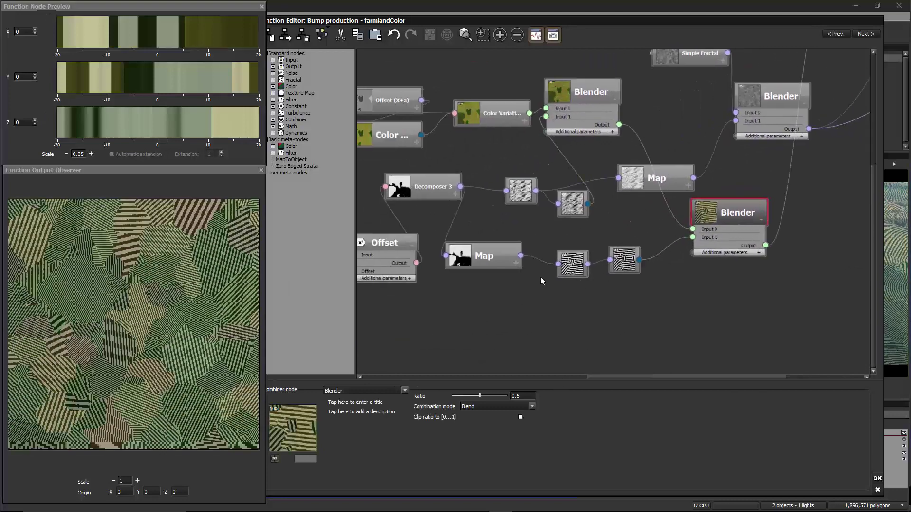
left_click(484, 256)
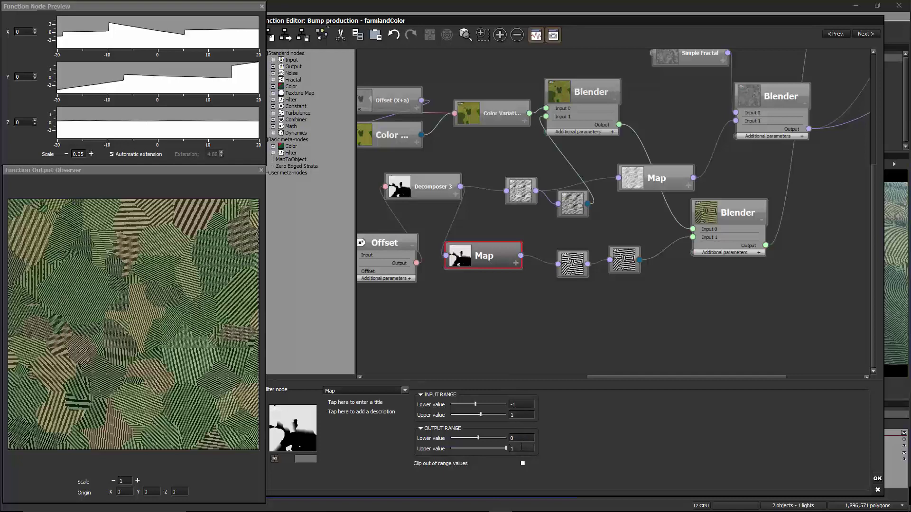
double_click(521, 449)
type("0.1")
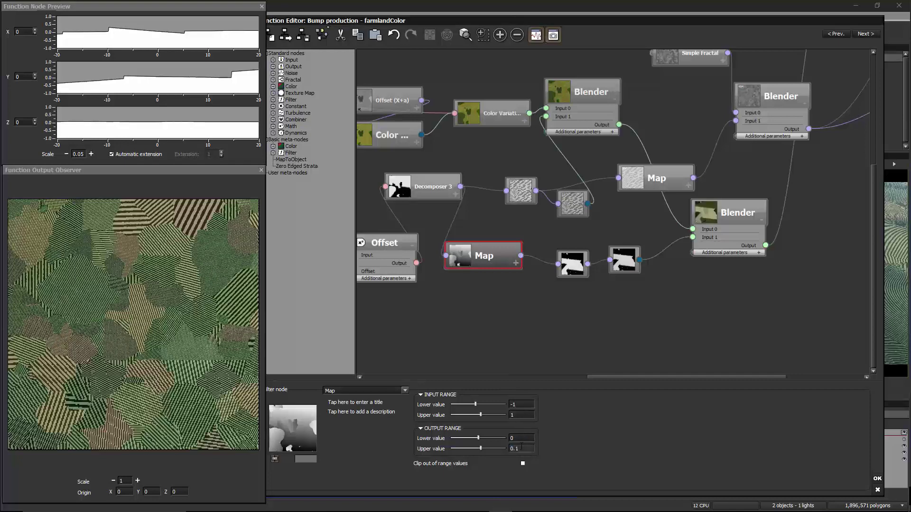
left_click_drag(616, 429, 551, 434)
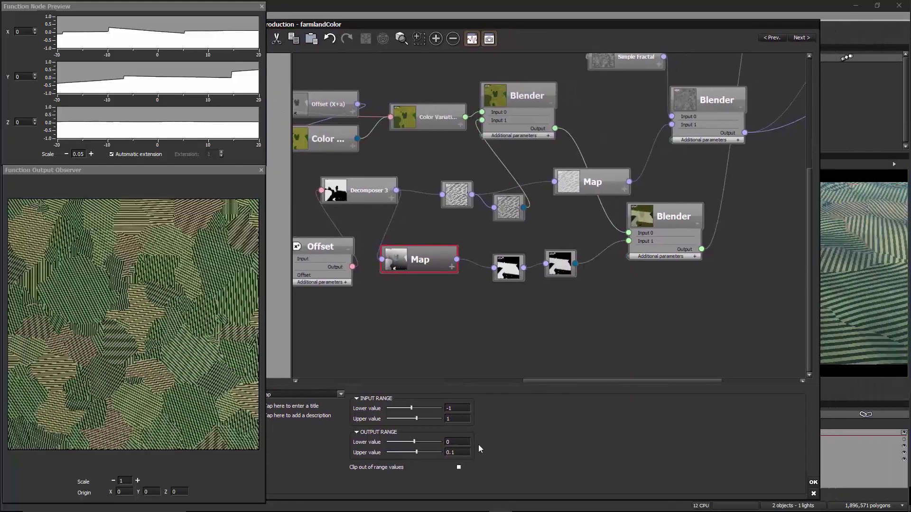
double_click(452, 452)
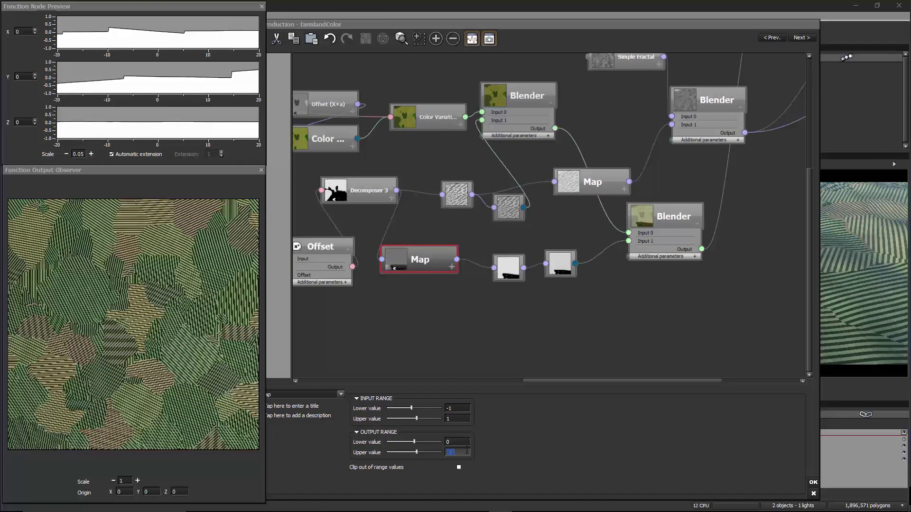
type(".05")
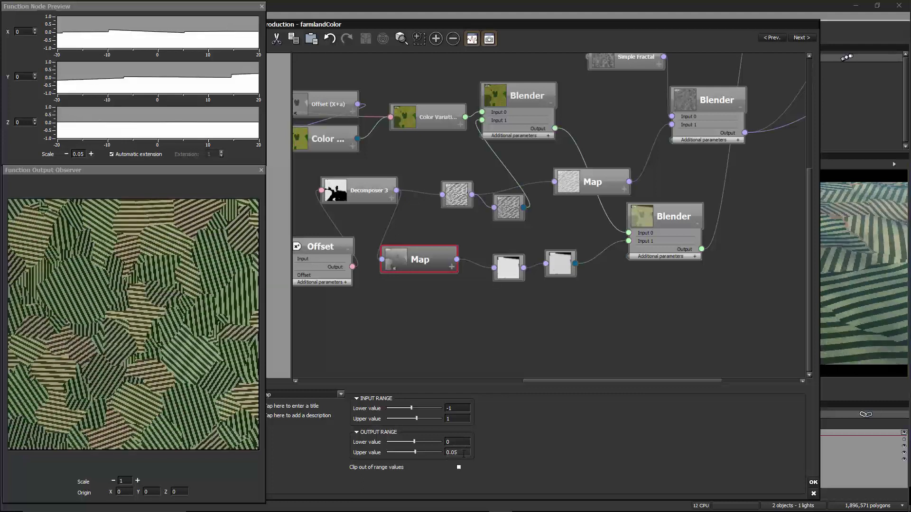
- Try 0 and 10 as the input range upper value of the Map node feeding the copied Filter
double_click(460, 419)
type("0")
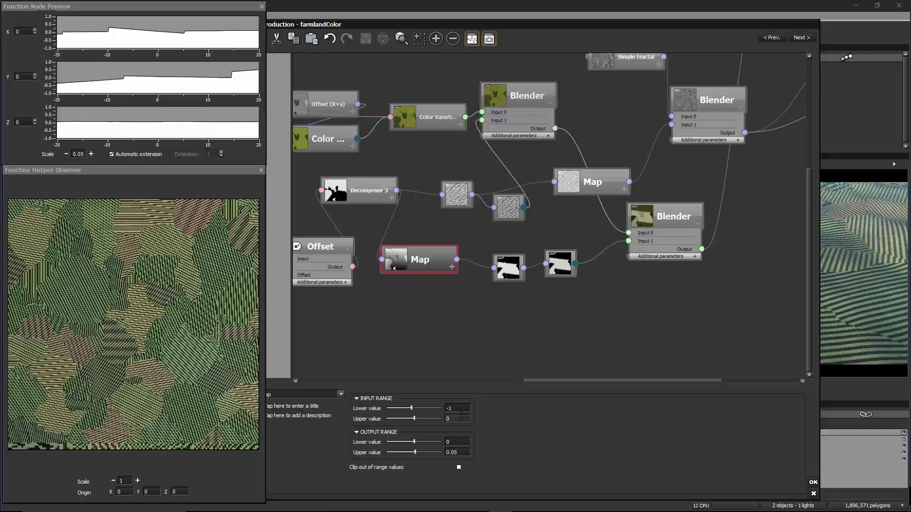
double_click(460, 419)
type("10")
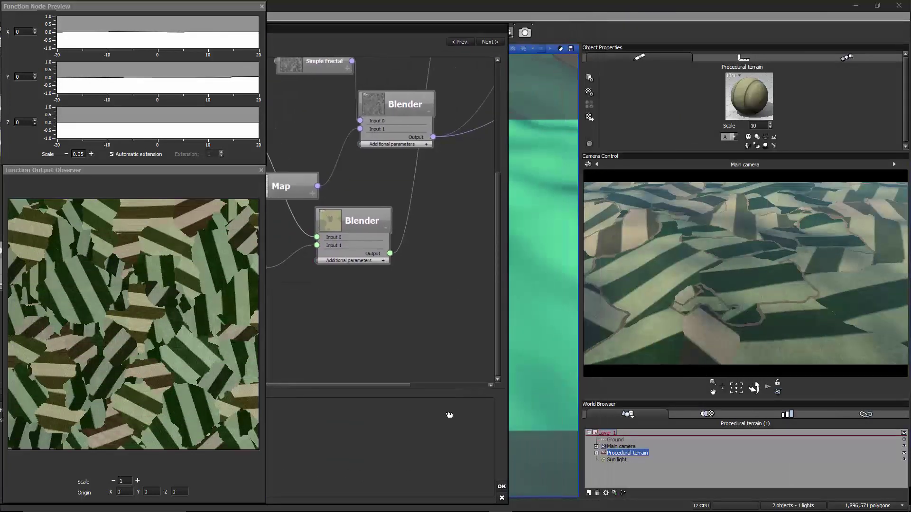
- Set the Map node's input range upper value to 5 and uncover the main camera preview to check the stripes
left_click_drag(449, 415, 659, 397)
double_click(369, 409)
type("5")
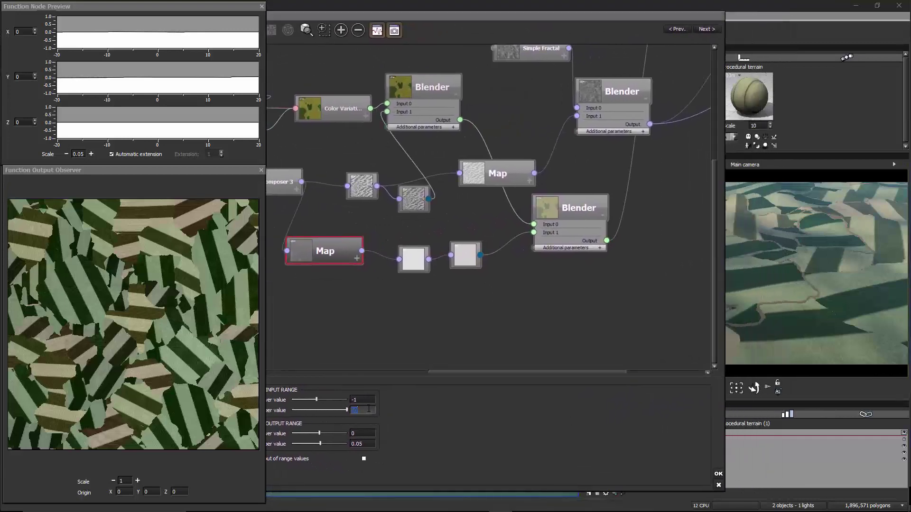
key("Return")
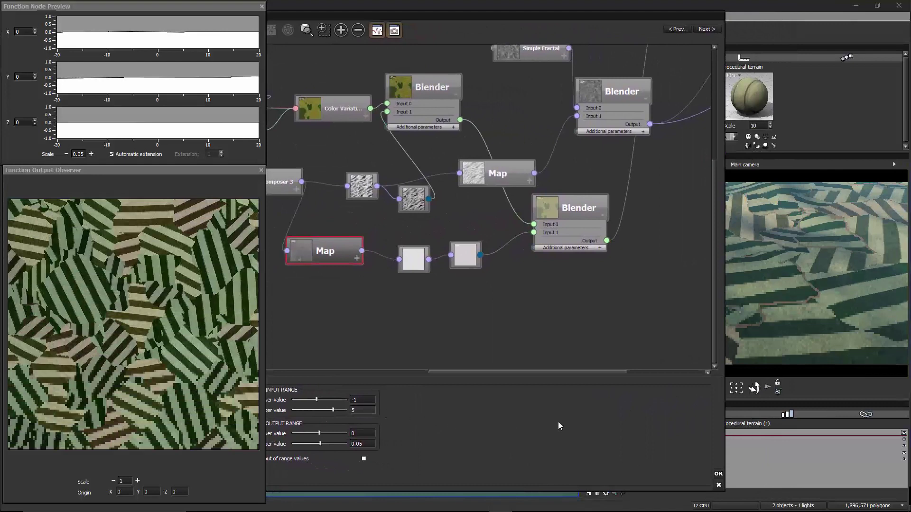
left_click_drag(558, 425, 459, 434)
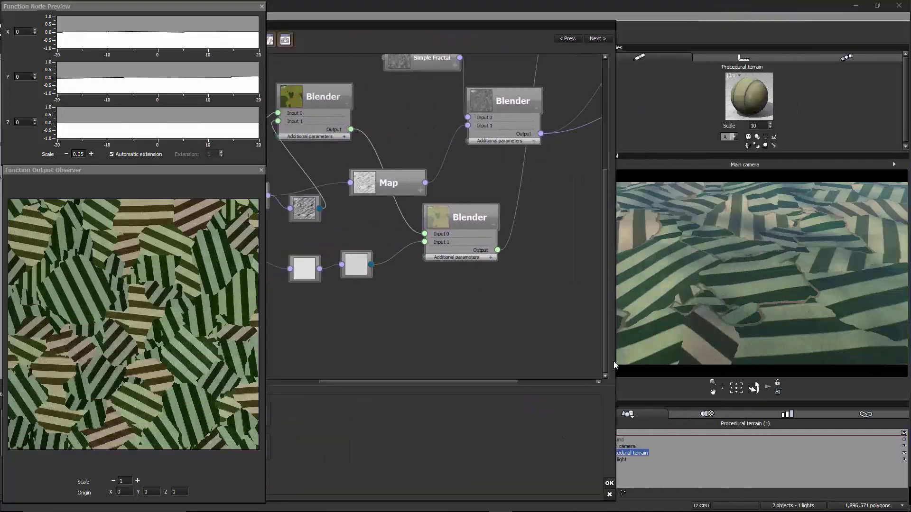
- Change the new Blender's combination mode to Multiply and uncover more of the main camera preview
left_click_drag(495, 480, 608, 475)
left_click(609, 230)
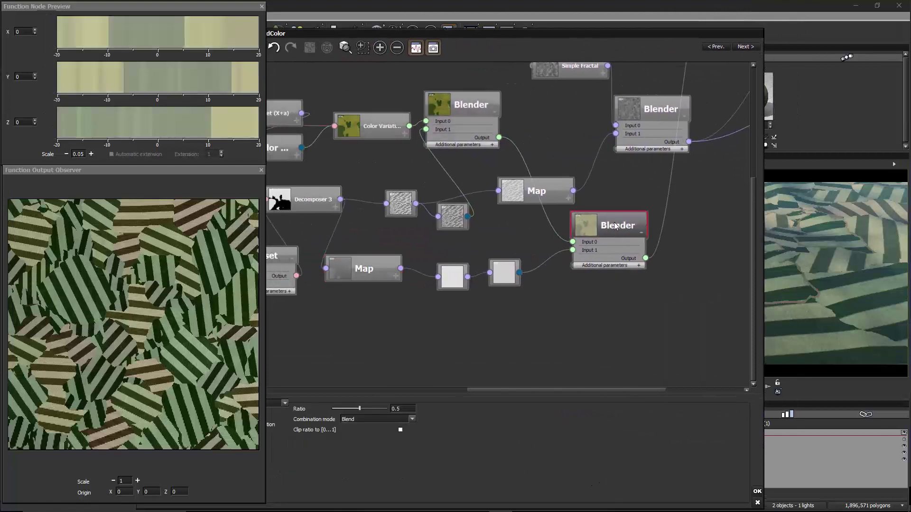
left_click(412, 419)
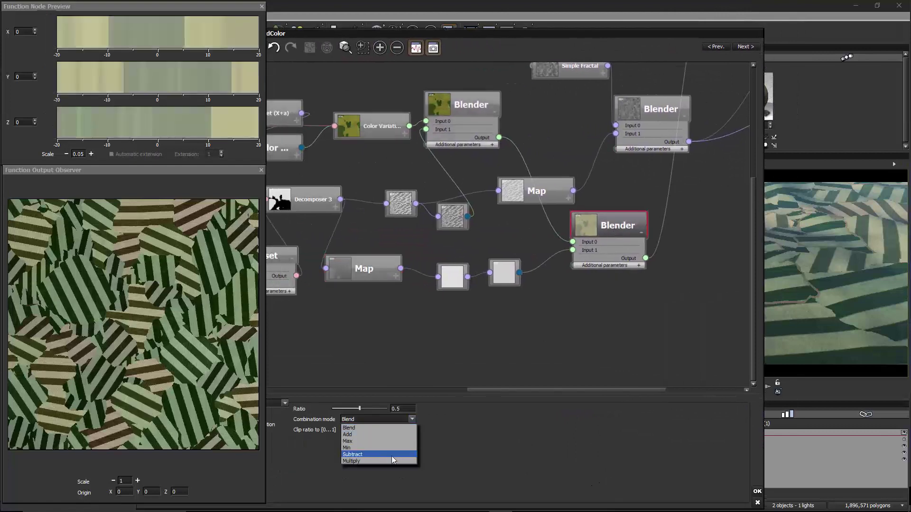
left_click(391, 459)
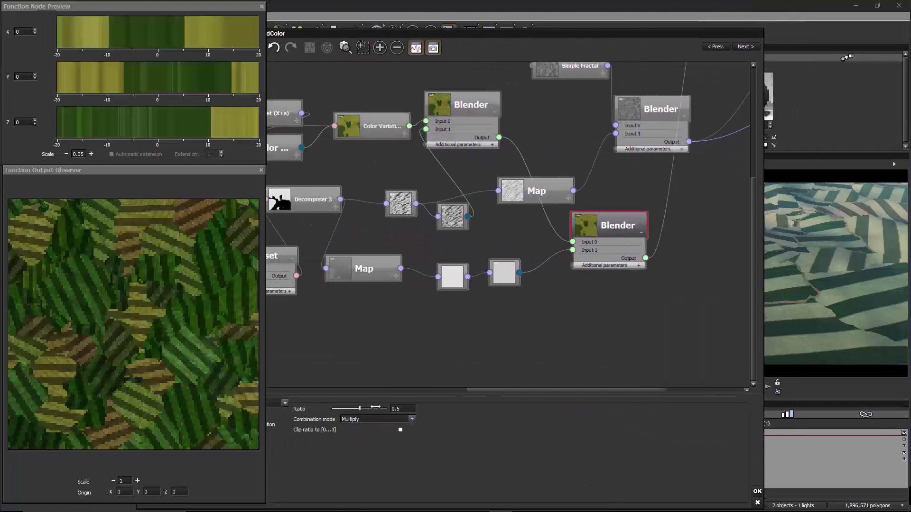
left_click_drag(664, 429, 753, 434)
- Nudge the Multiply Blender slightly away from the duplicated Color map and bring the Clumps nodes into view
scroll(626, 285, "down", 5)
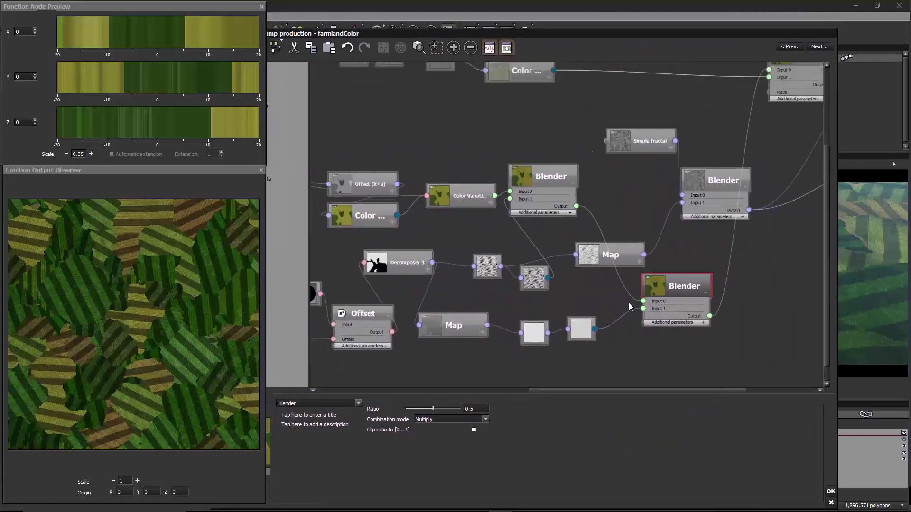
right_click(650, 282)
left_click(645, 315)
left_click_drag(338, 156, 448, 178)
left_click_drag(683, 238, 645, 224)
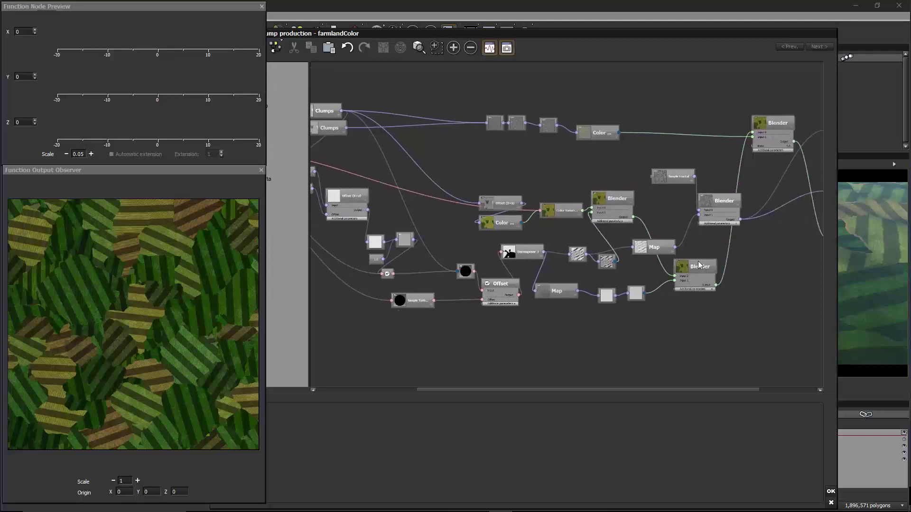
left_click_drag(699, 265, 712, 270)
left_click_drag(636, 290, 658, 303)
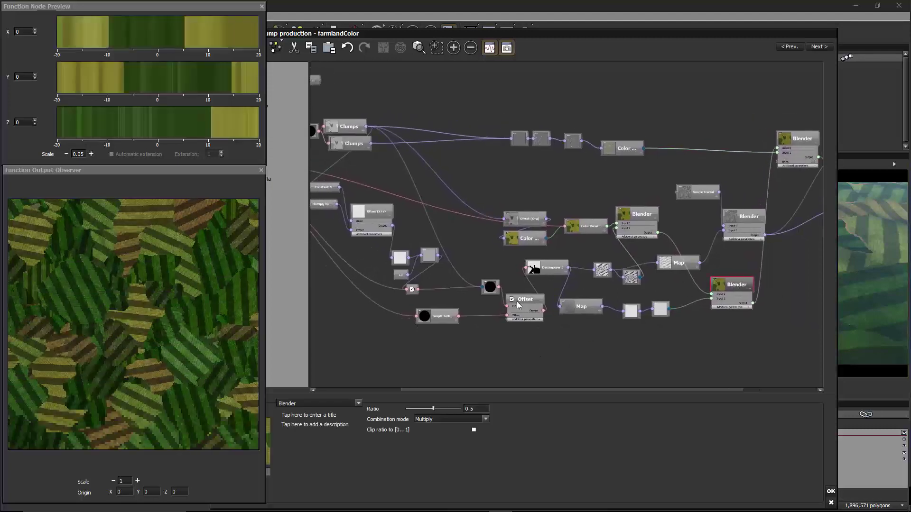
left_click_drag(518, 305, 581, 316)
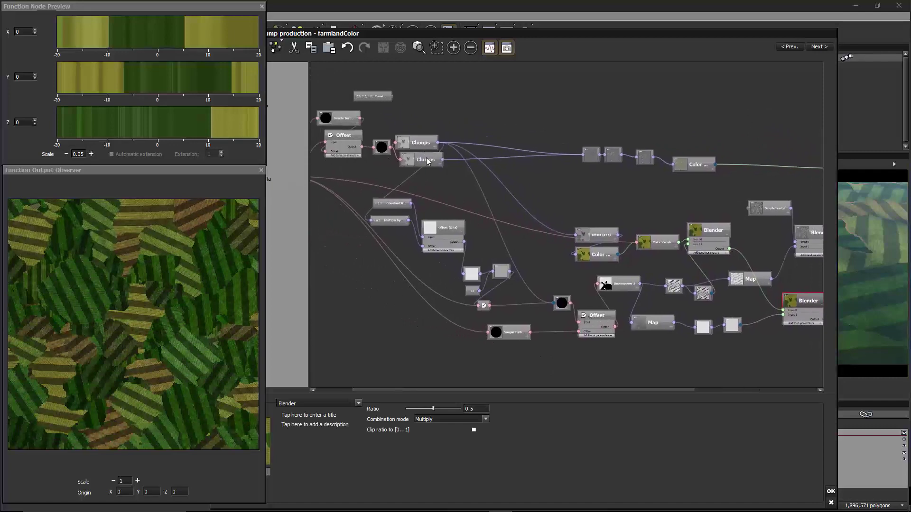
- Uncover more of the main camera preview and lower the Multiply Blender's ratio to about 0.27
left_click_drag(492, 206, 419, 174)
left_click_drag(709, 317, 660, 318)
left_click(642, 318)
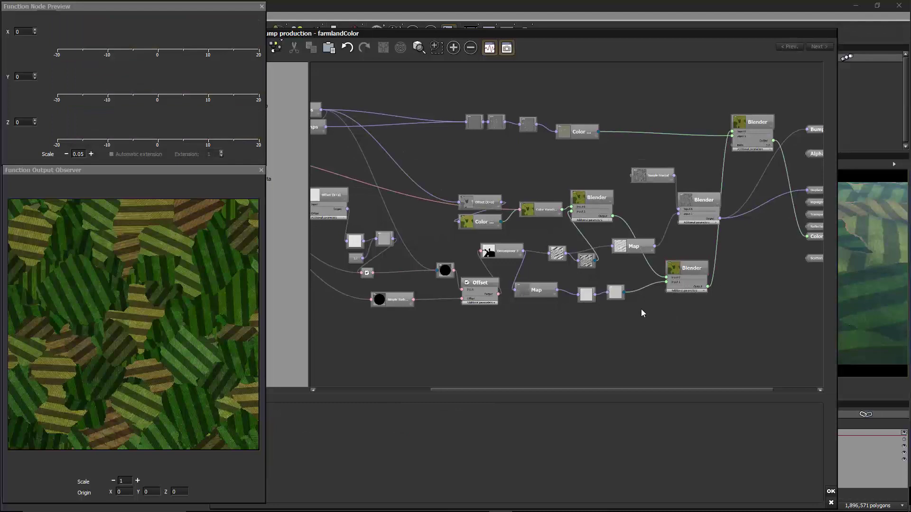
left_click(707, 291)
scroll(671, 309, "up", 3)
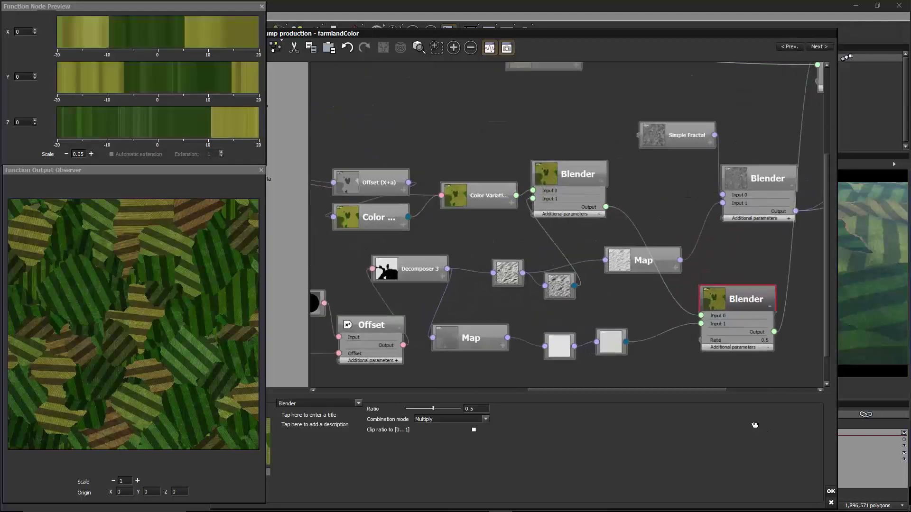
left_click_drag(754, 425, 687, 413)
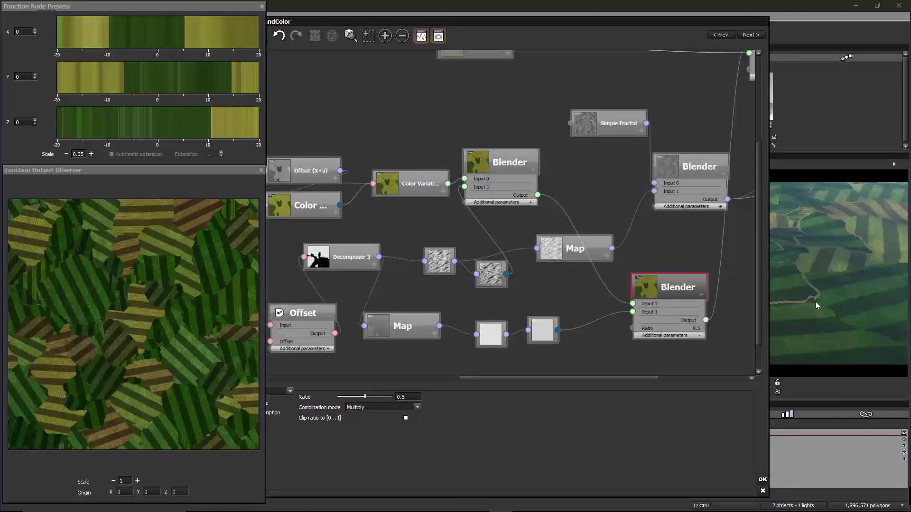
middle_click_drag(690, 296, 635, 260)
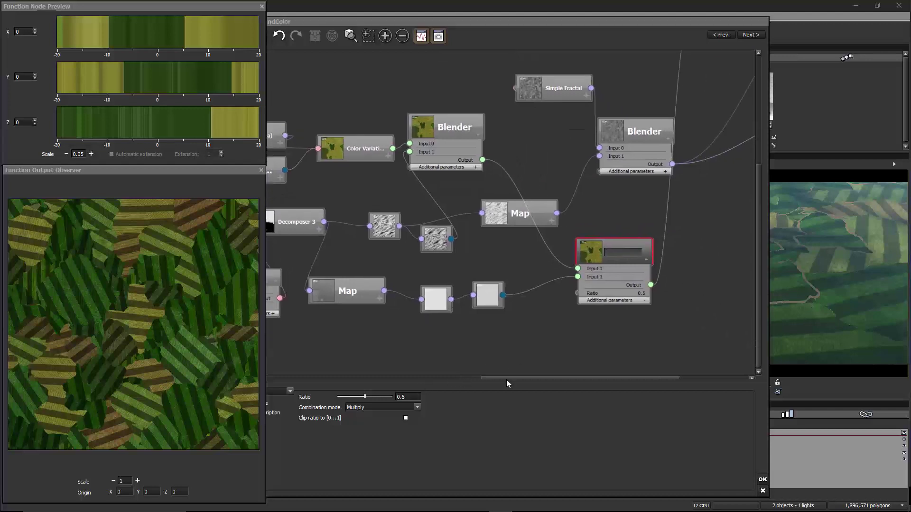
left_click_drag(376, 397, 361, 396)
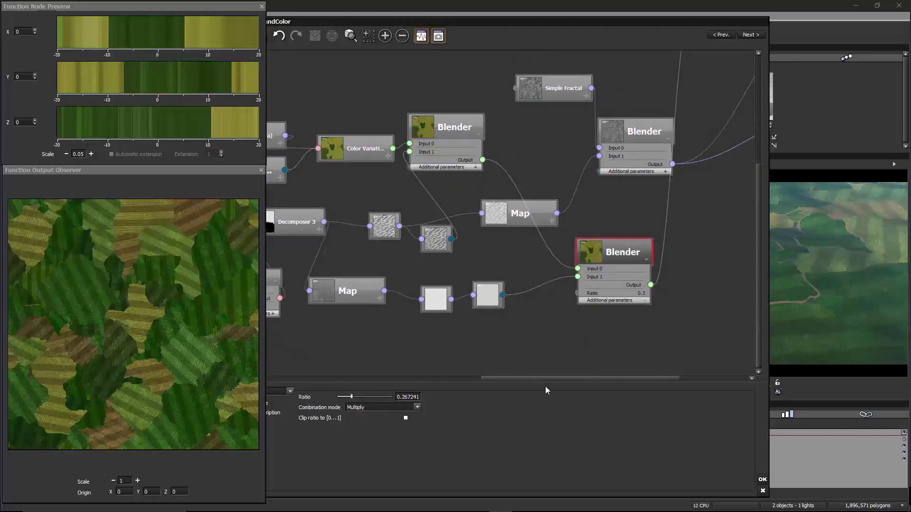
- Add a Filter node in the empty area below the stripe pattern nodes and the Multiply Blender
left_click_drag(506, 314, 551, 299)
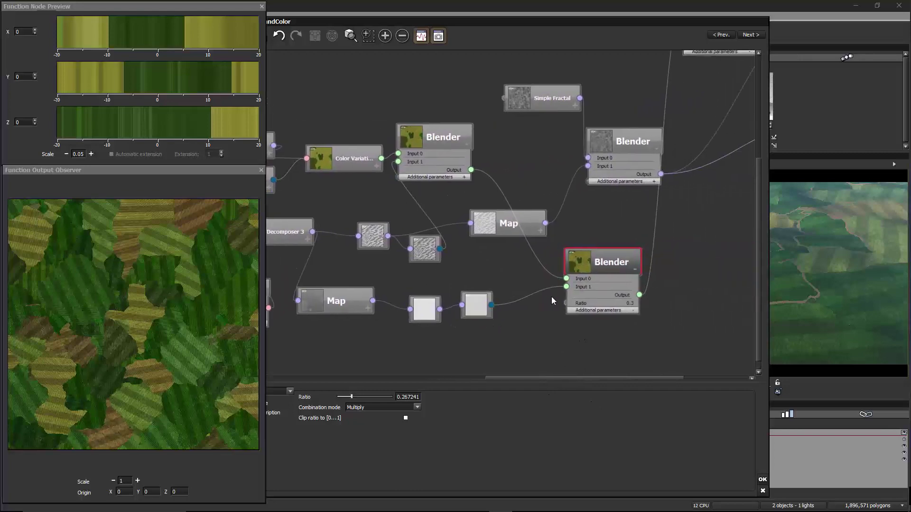
scroll(560, 315, "down", 5)
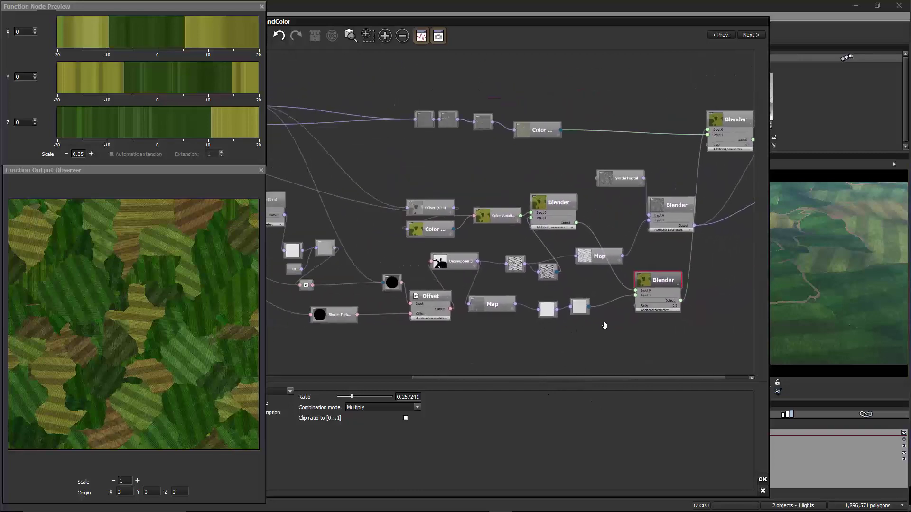
left_click_drag(643, 327, 677, 312)
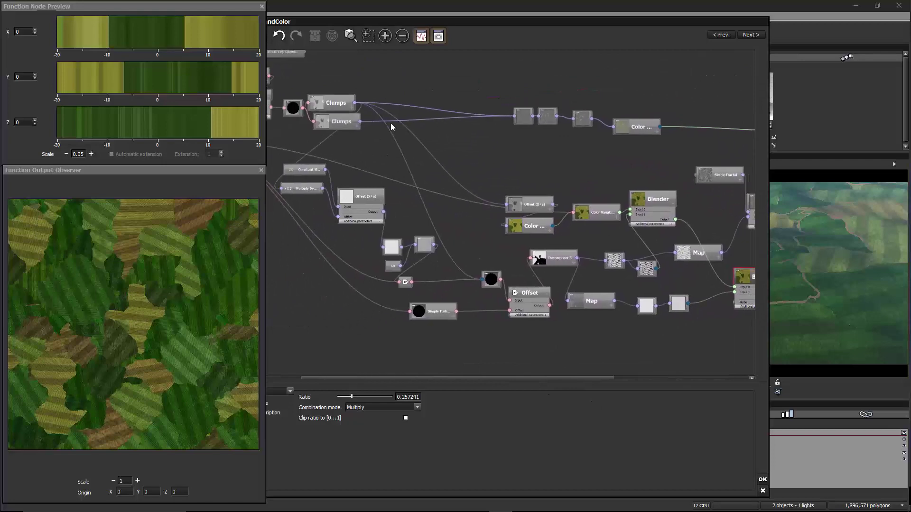
left_click_drag(595, 218, 512, 171)
right_click(593, 296)
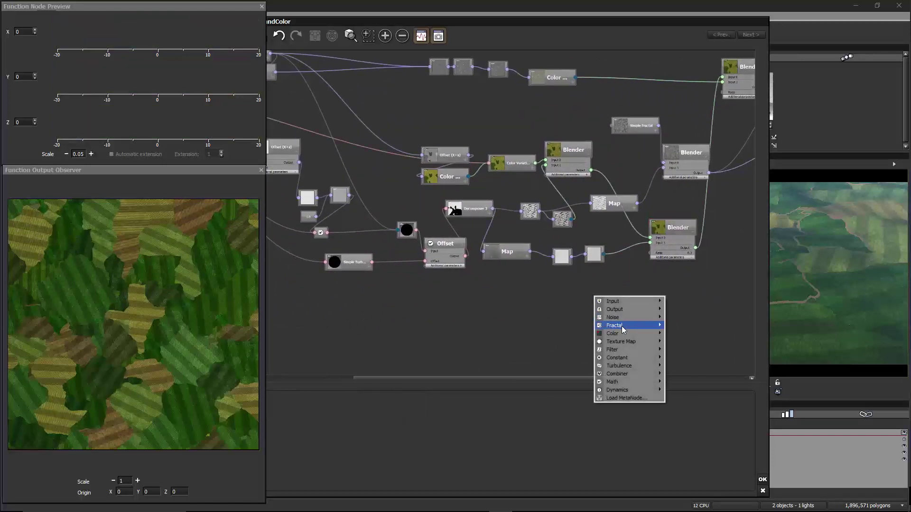
mouse_move(626, 351)
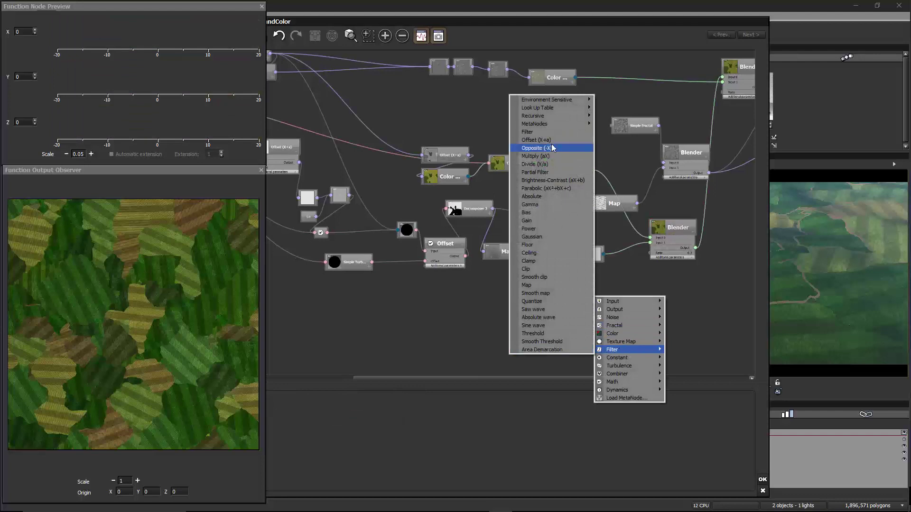
left_click(540, 132)
- Connect the Clumps output to the new Filter node and place the Filter below the Multiply Blender
left_click_drag(569, 196, 648, 235)
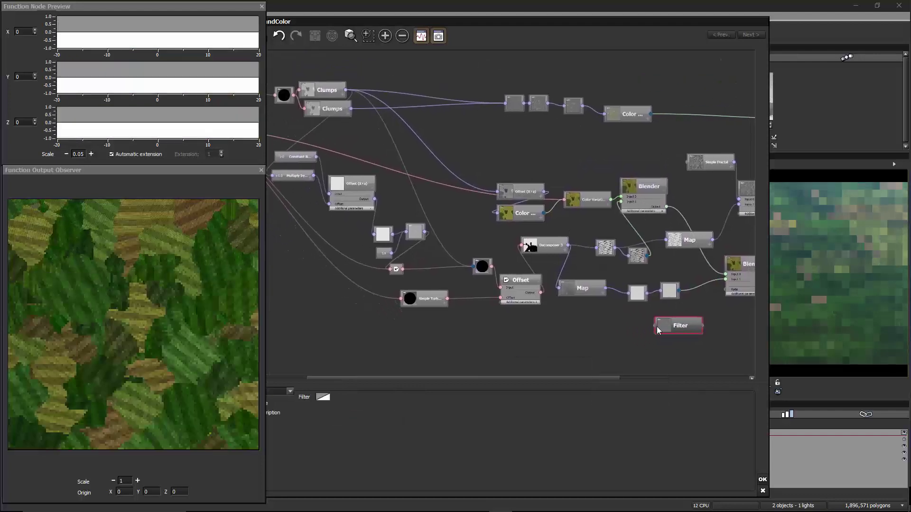
left_click_drag(473, 140, 382, 93)
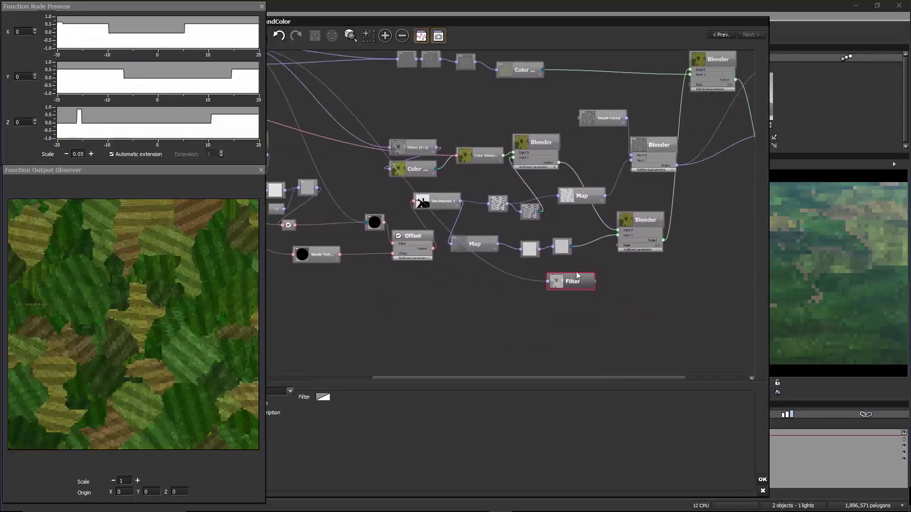
left_click_drag(578, 276, 642, 253)
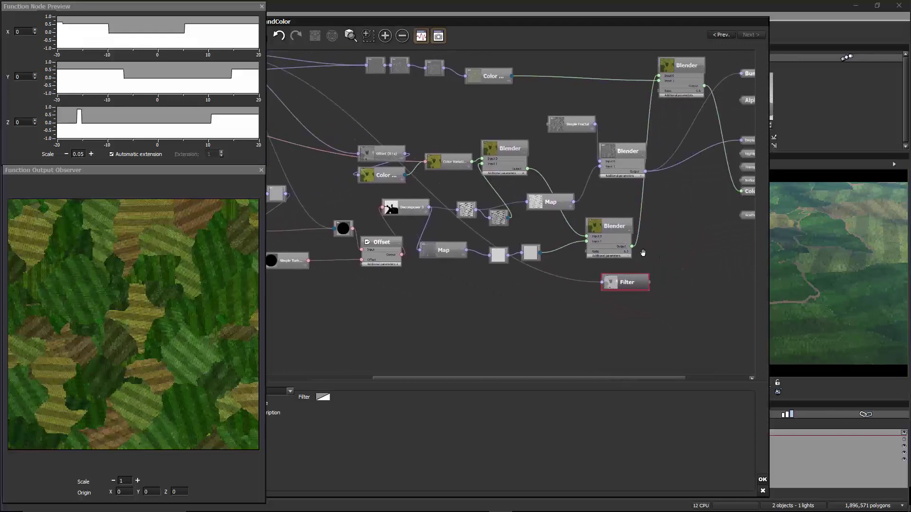
- Space out the Multiply Blender and connect the new Filter's output to its Ratio input
scroll(643, 253, "up", 3)
left_click_drag(561, 238, 684, 227)
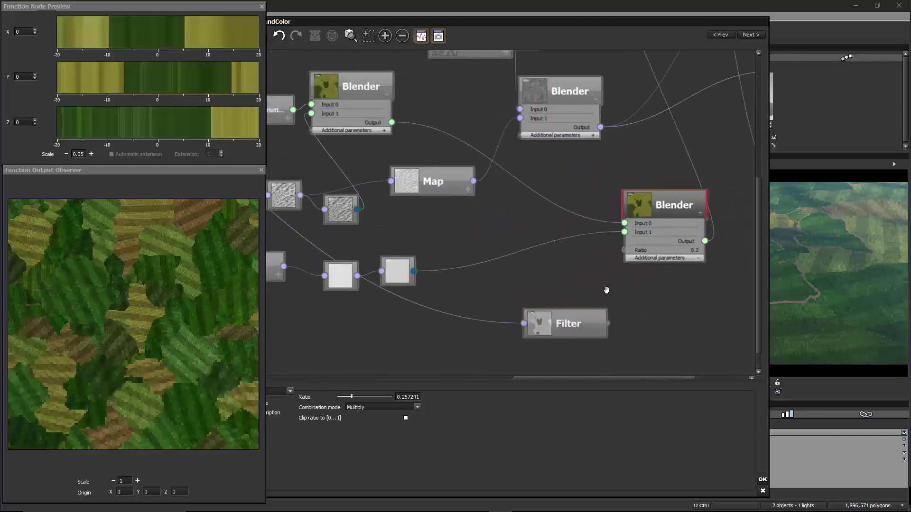
left_click_drag(562, 318, 619, 247)
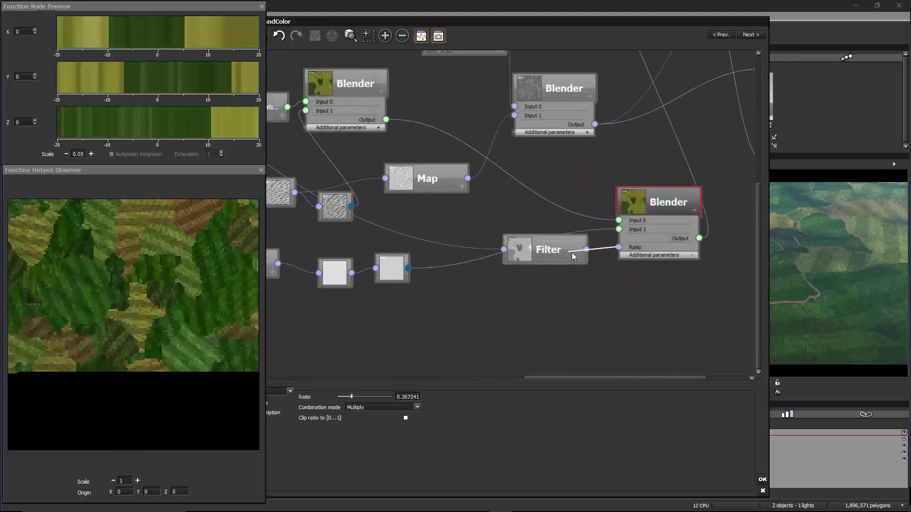
left_click_drag(562, 250, 530, 315)
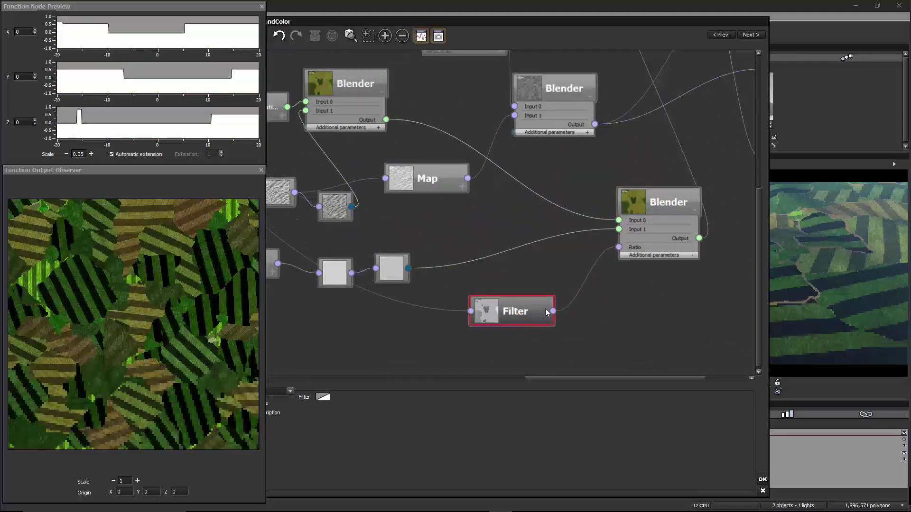
- Move the Filter node farther from the Multiply Blender to leave free space along their connection
left_click(616, 311)
right_click(598, 289)
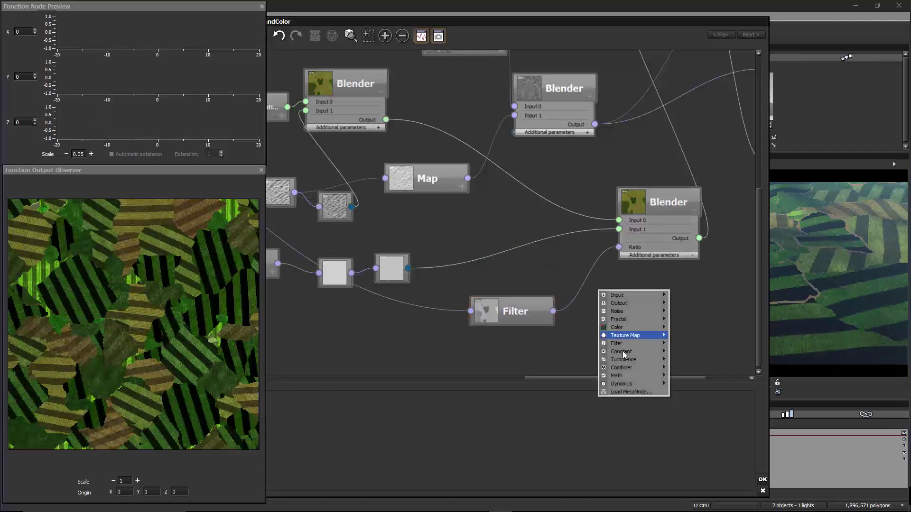
left_click(538, 312)
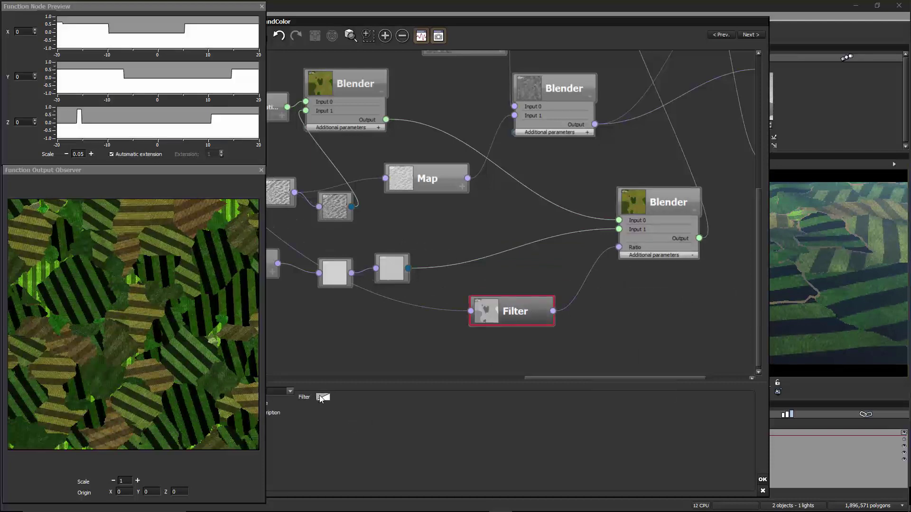
left_click_drag(526, 317, 451, 346)
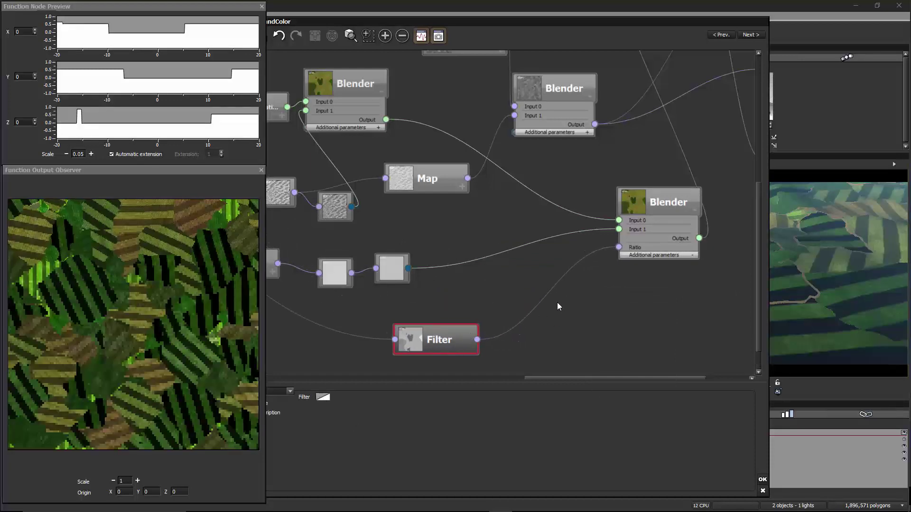
left_click(560, 300)
right_click(565, 294)
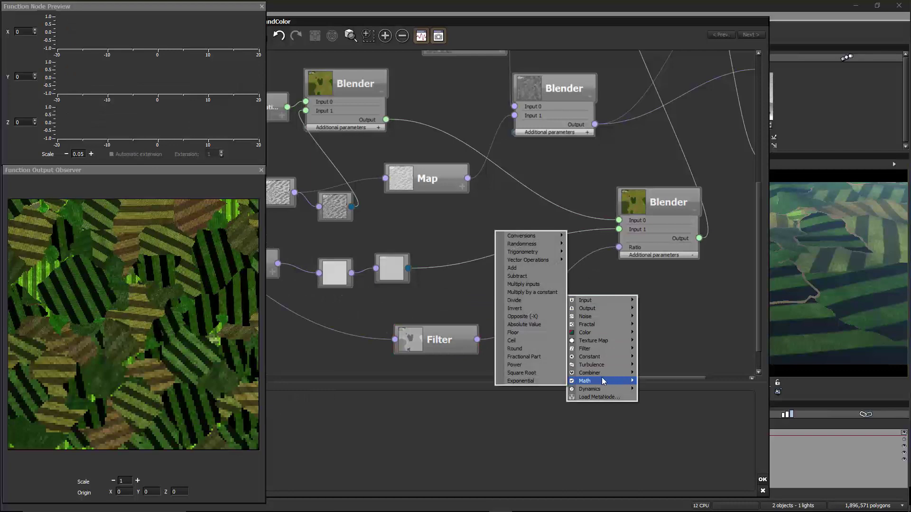
left_click(434, 341)
left_click(331, 398)
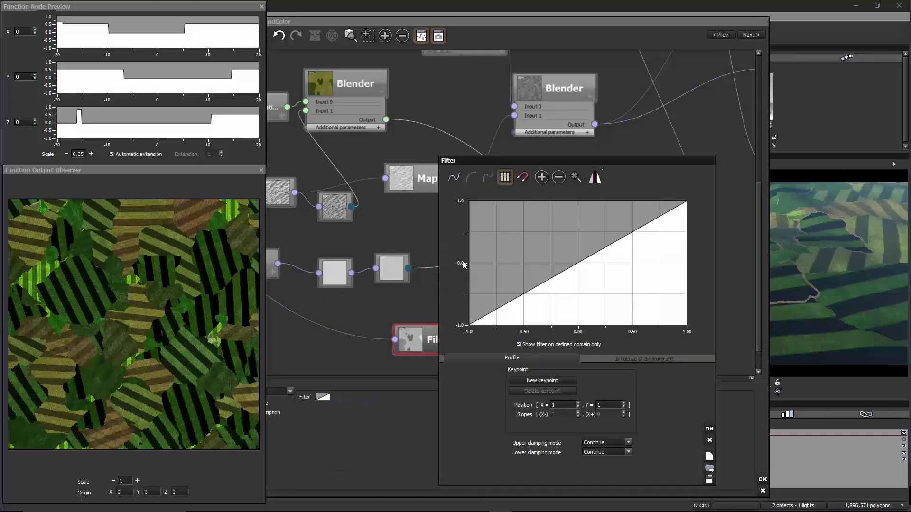
left_click(709, 429)
left_click(663, 190)
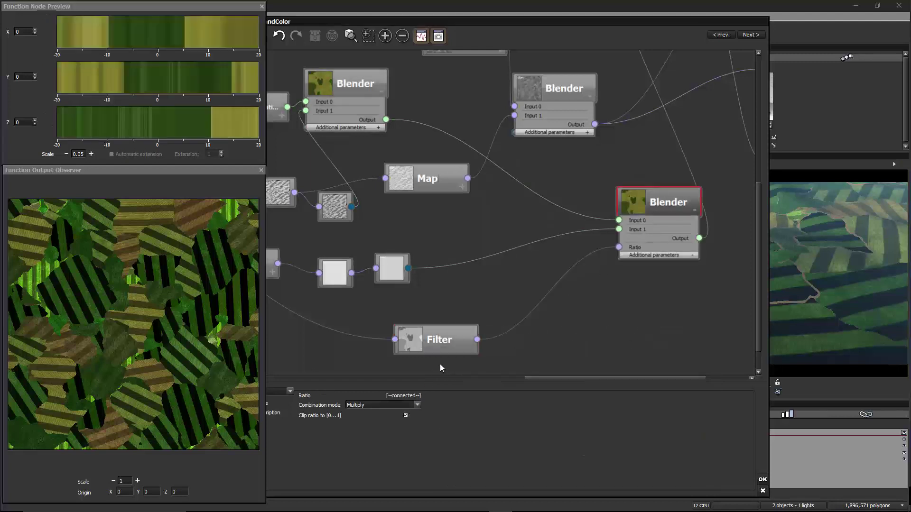
left_click(451, 326)
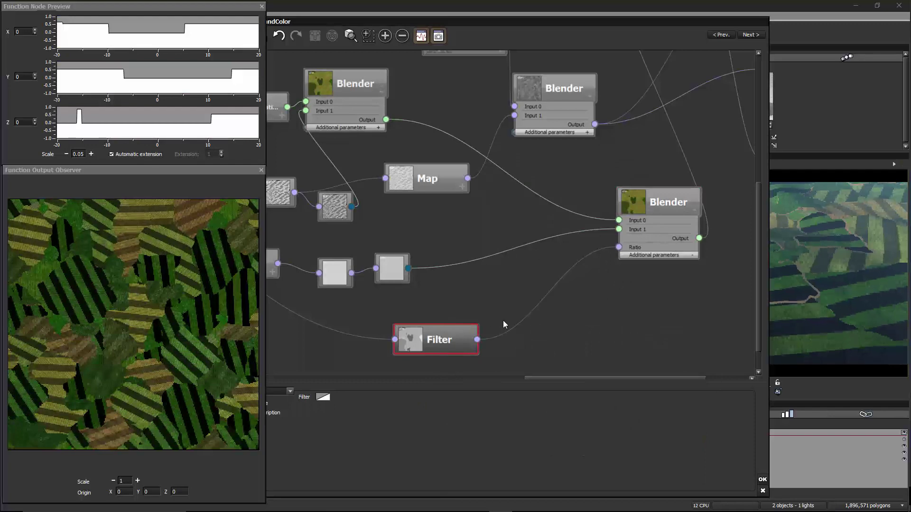
left_click(323, 397)
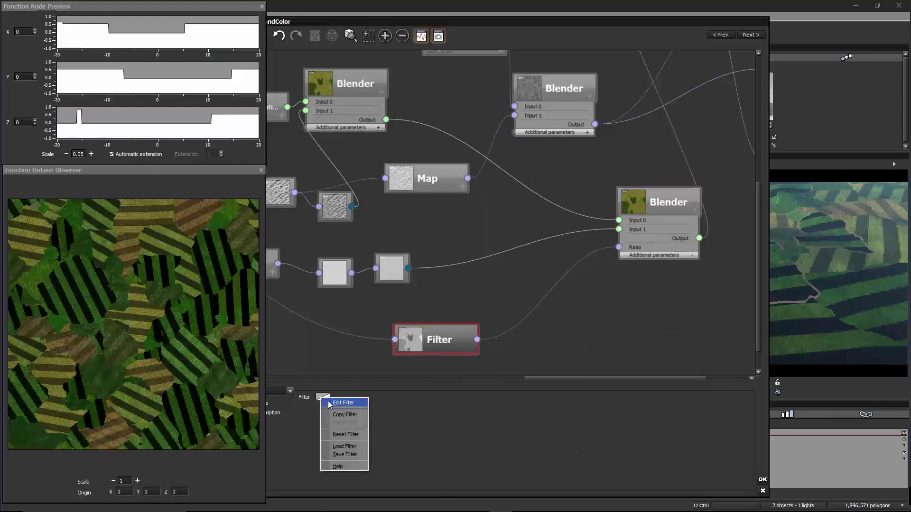
left_click(344, 405)
left_click(709, 440)
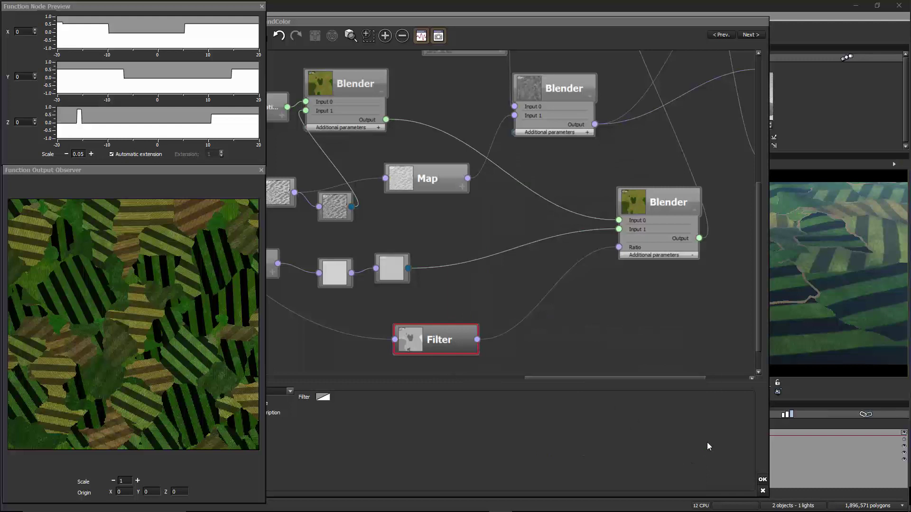
left_click(662, 208)
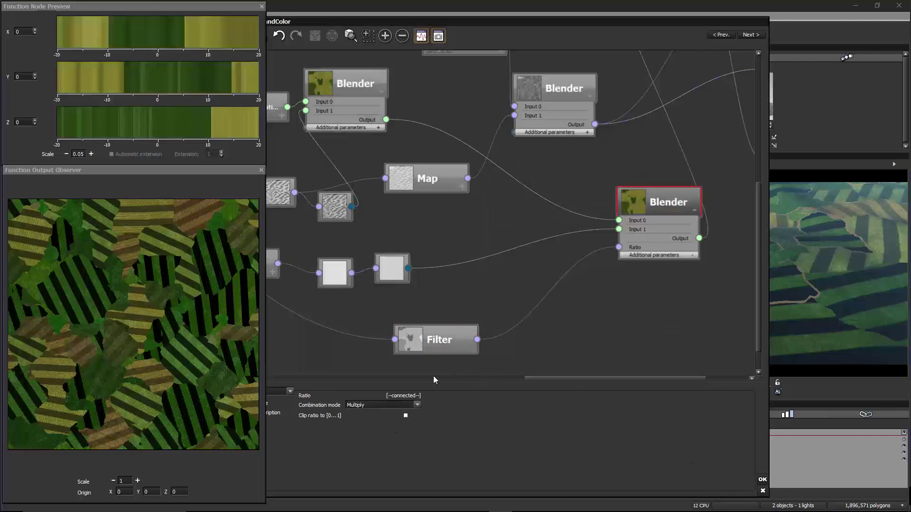
left_click(450, 339)
left_click(322, 401)
left_click(335, 405)
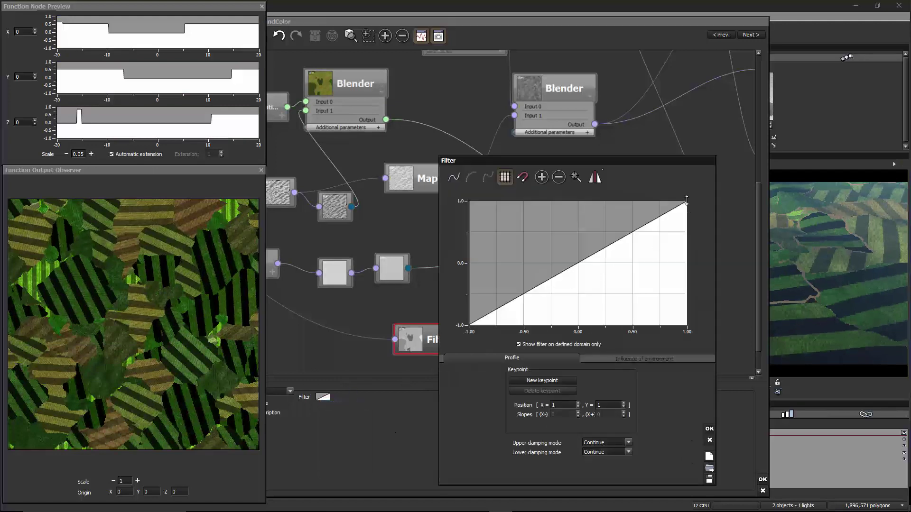
left_click_drag(687, 200, 704, 258)
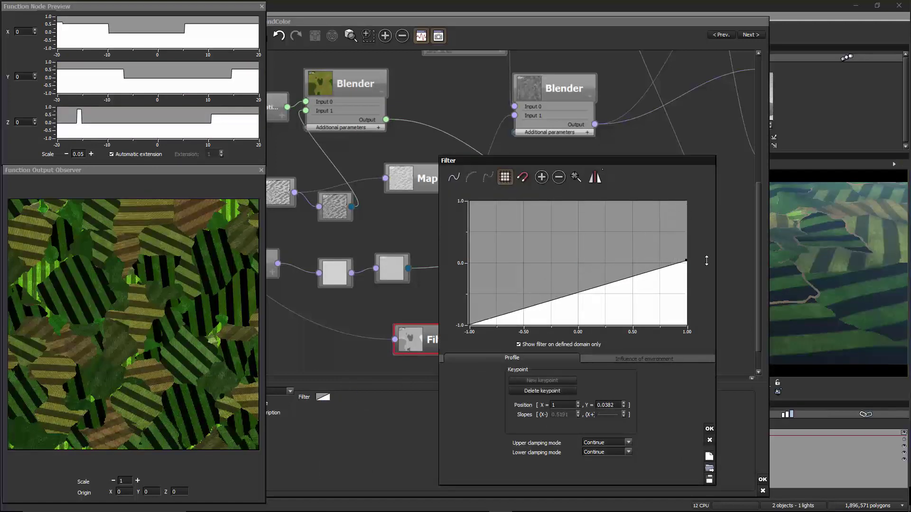
left_click(457, 273)
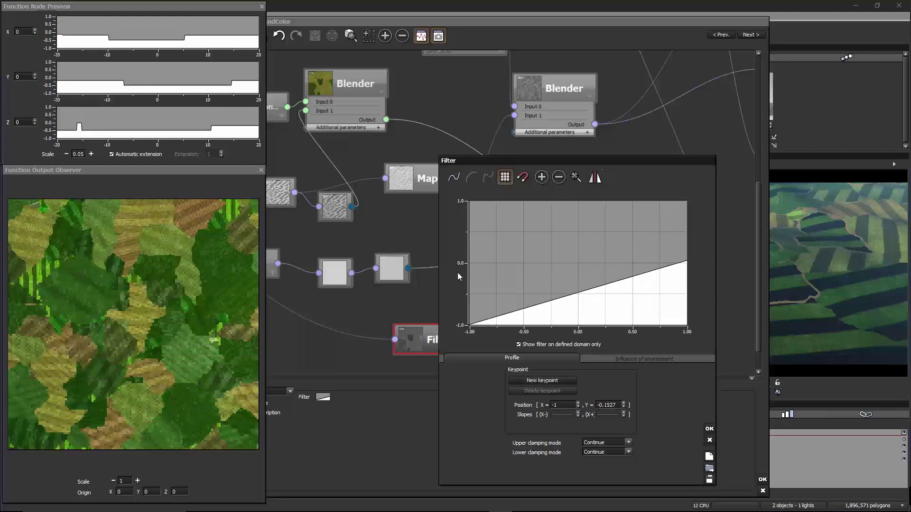
mouse_move(458, 274)
left_mouse_down()
mouse_move(461, 261)
mouse_move(461, 270)
left_mouse_up()
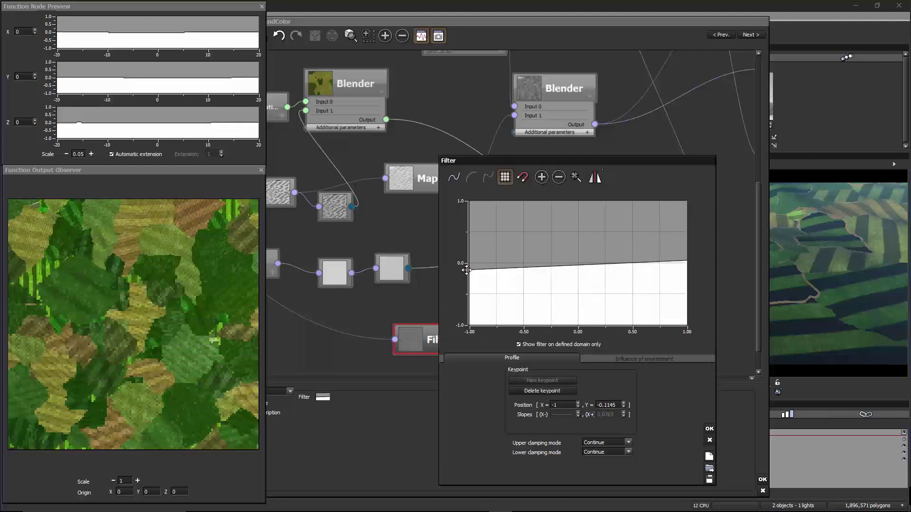
left_click(464, 269)
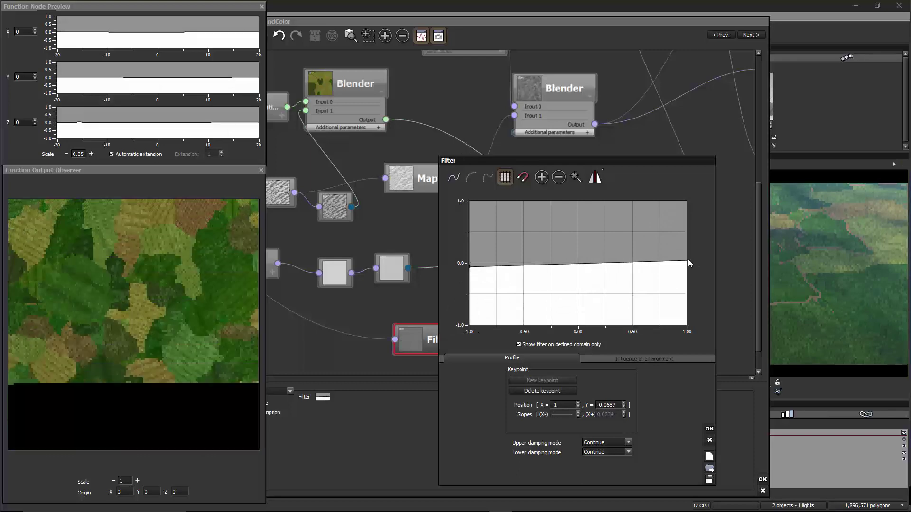
left_click_drag(686, 261, 690, 254)
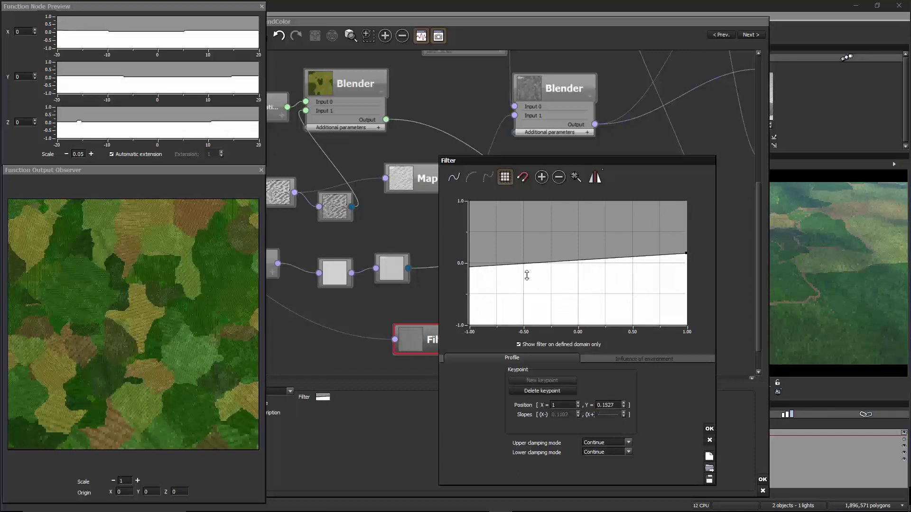
left_click_drag(468, 268, 466, 274)
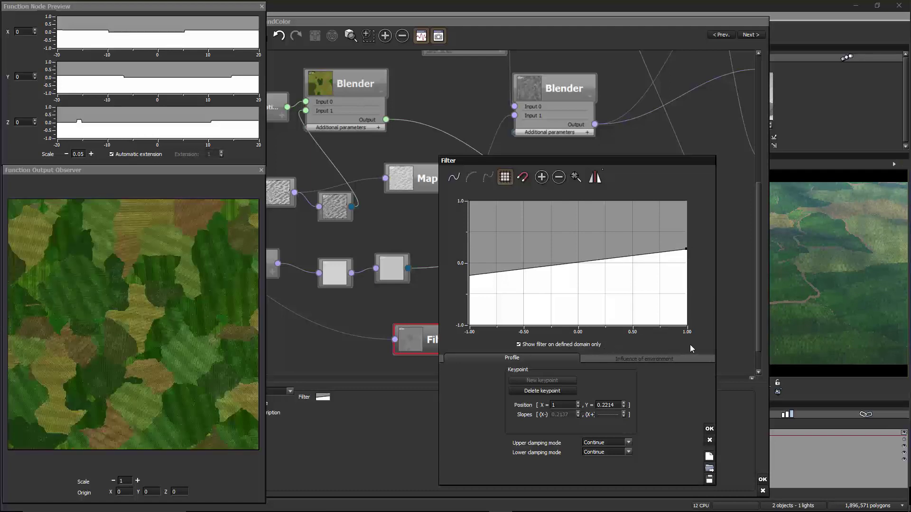
left_click(709, 429)
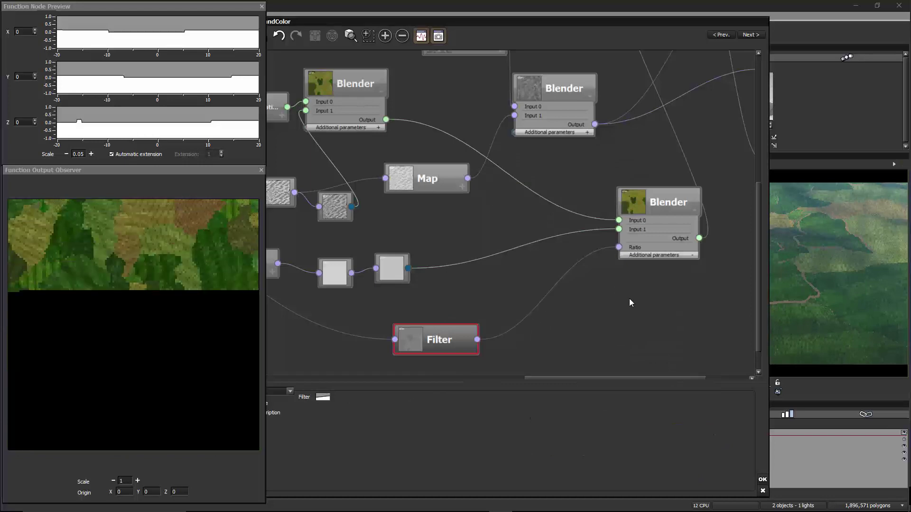
right_click_drag(630, 301, 575, 301)
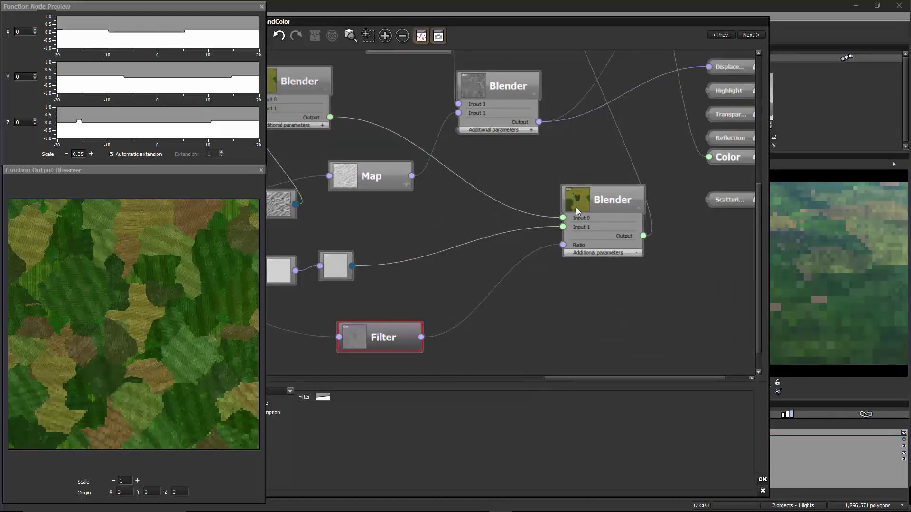
- Move the Multiply Blender closer to its source nodes to free space beyond its output
scroll(612, 291, "up", 3)
scroll(619, 313, "down", 3)
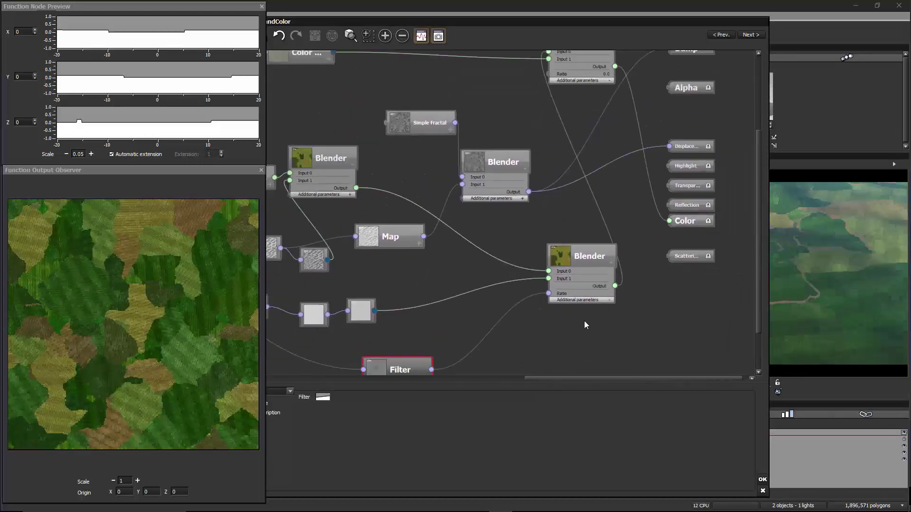
left_click(598, 209)
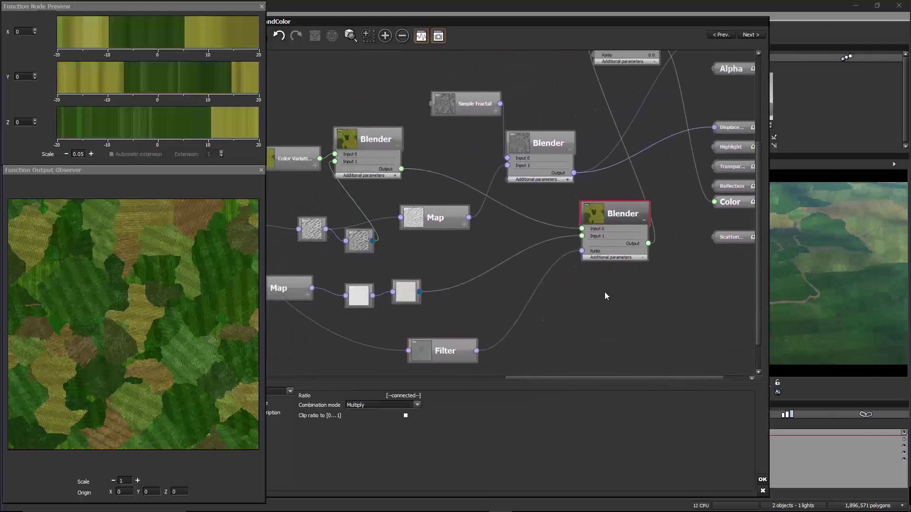
left_click_drag(604, 292, 626, 317)
scroll(626, 317, "right", 3)
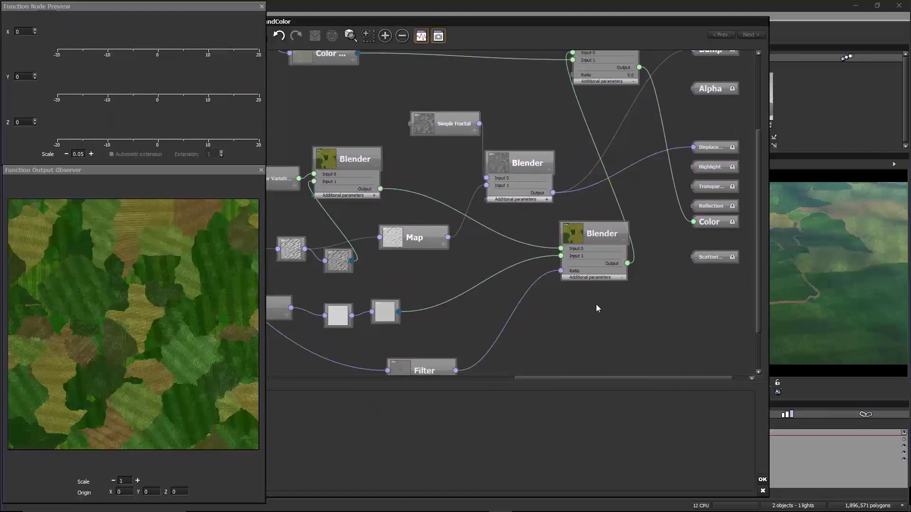
middle_click_drag(597, 321, 583, 304)
left_click_drag(599, 219, 557, 226)
- Add a new Blender combiner node in the free space beside the Multiply Blender
right_click(616, 269)
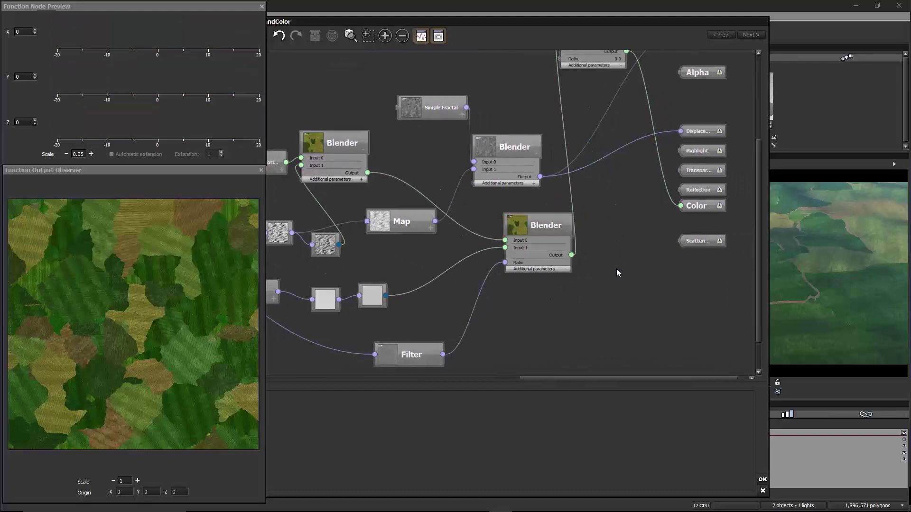
mouse_move(631, 307)
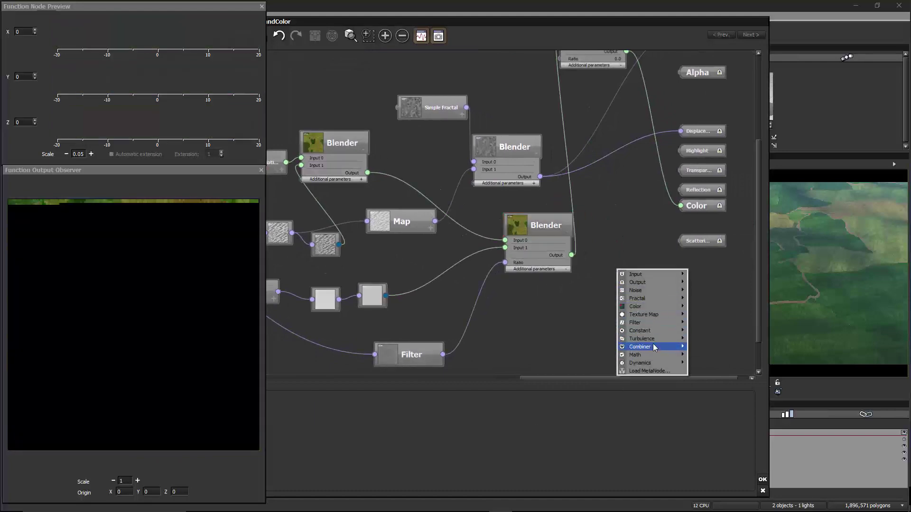
mouse_move(647, 349)
left_click(594, 346)
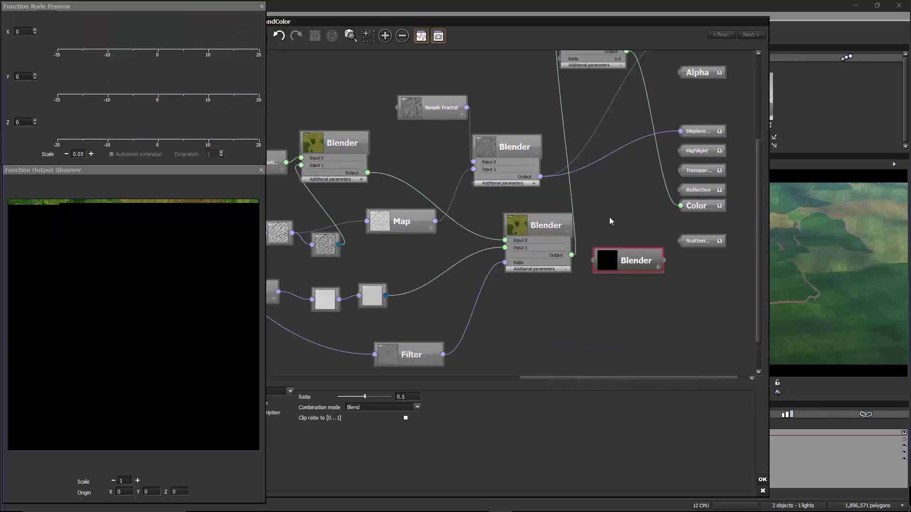
- Connect the field color Blender to the new Blender's Input 0 and the Multiply Blender to its Input 1, spacing the node out
left_click_drag(571, 255, 598, 268)
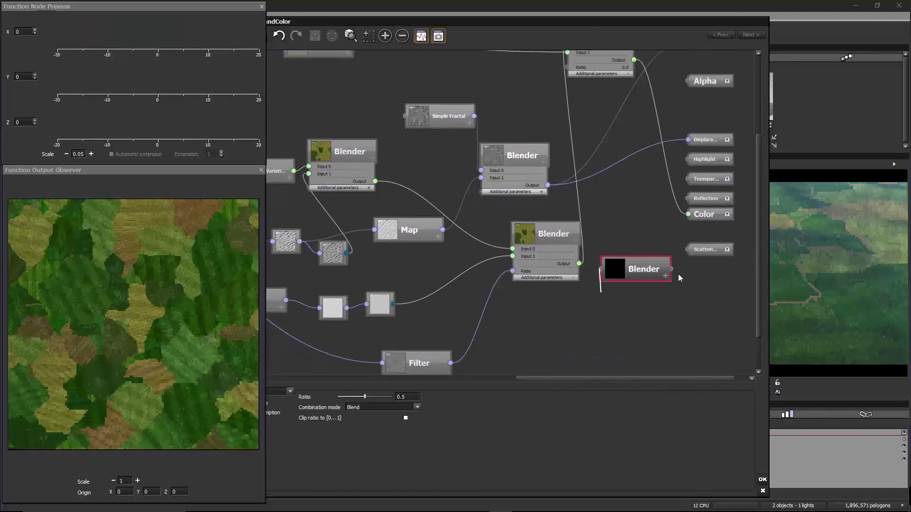
left_click(665, 276)
left_click_drag(603, 291, 578, 263)
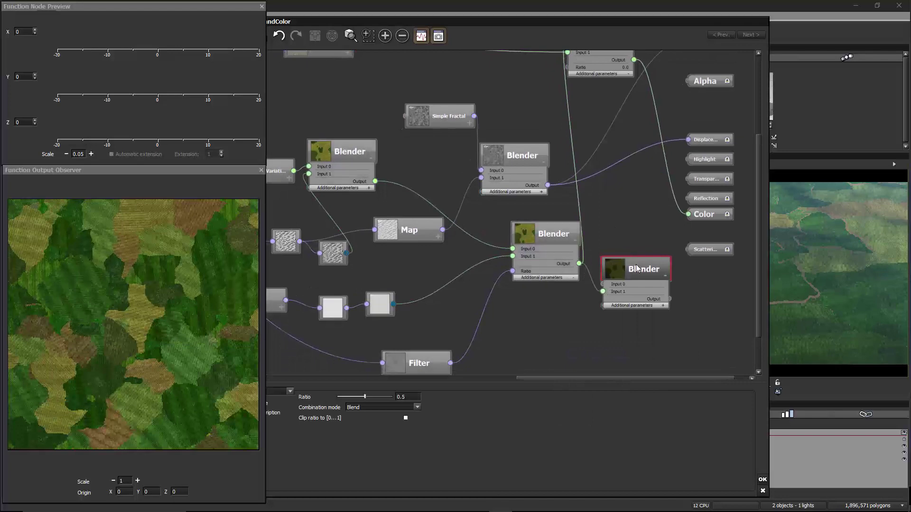
left_click_drag(623, 283, 375, 181)
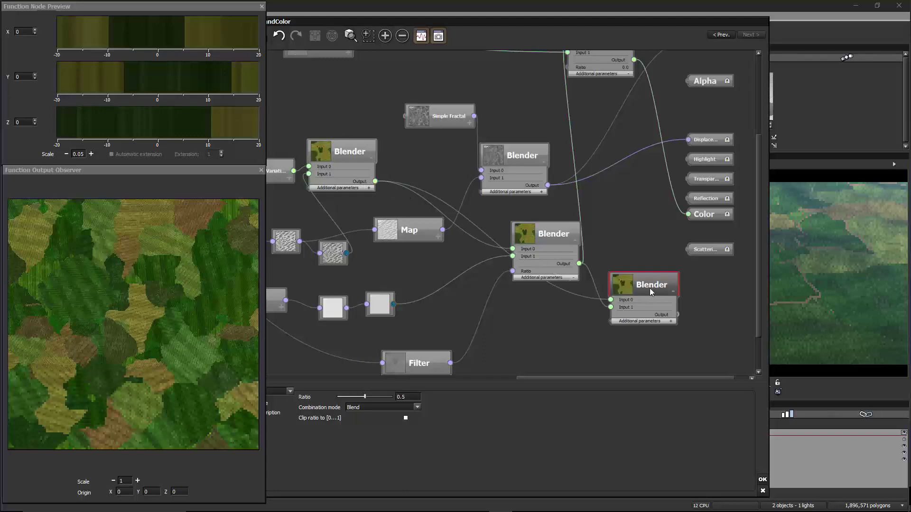
mouse_move(650, 294)
left_mouse_down()
mouse_move(634, 216)
mouse_move(659, 303)
mouse_move(595, 317)
mouse_move(640, 282)
left_mouse_up()
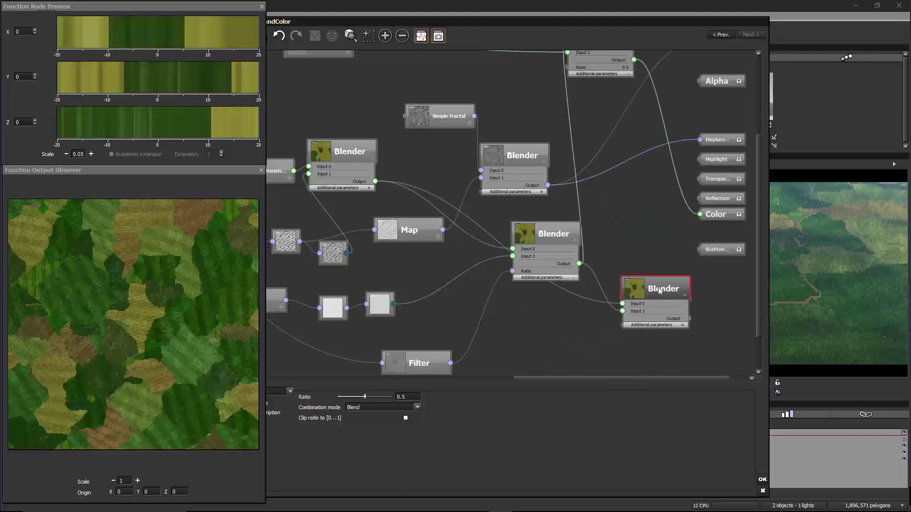
- Check the ratio Filter and add a Smooth map filter node near the new Blender
scroll(640, 280, "down", 3)
middle_click_drag(647, 263, 677, 241)
middle_click_drag(599, 321, 580, 291)
scroll(579, 294, "up", 3)
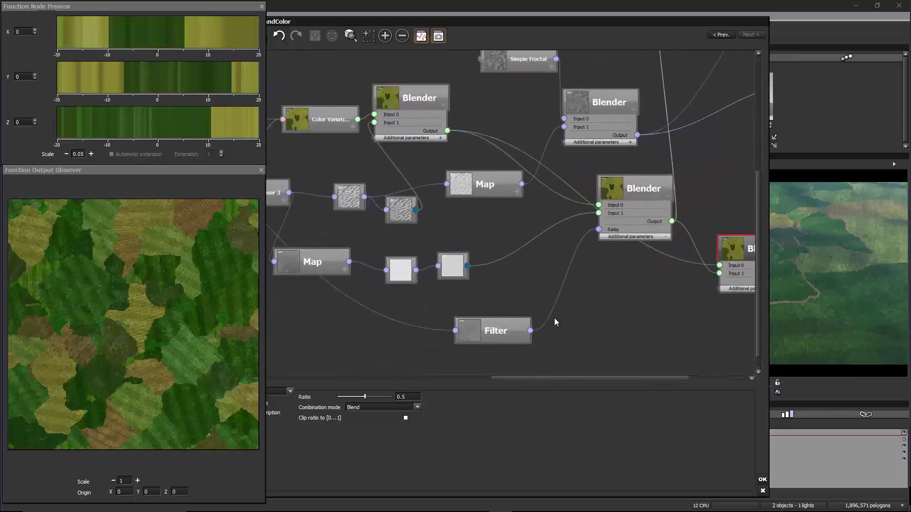
left_click(482, 328)
middle_click_drag(519, 297, 548, 306)
scroll(547, 310, "down", 3)
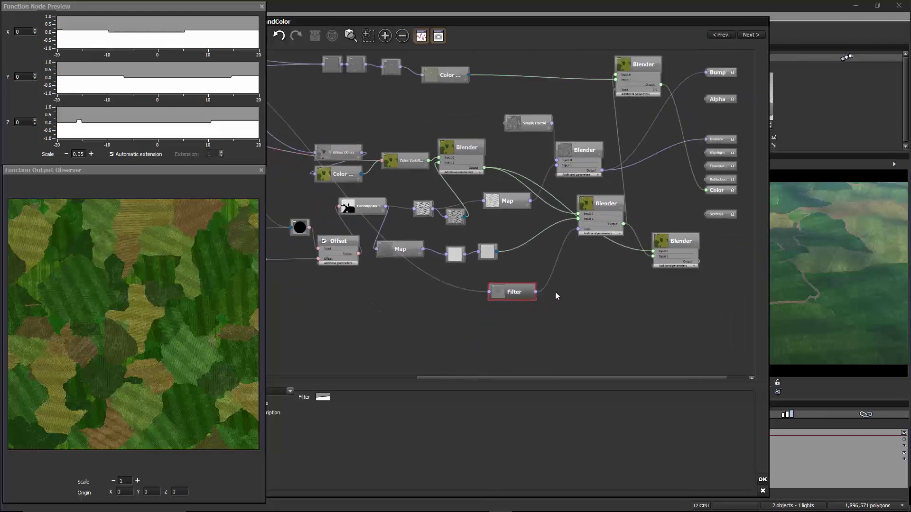
scroll(555, 295, "up", 1)
right_click(614, 291)
mouse_move(647, 375)
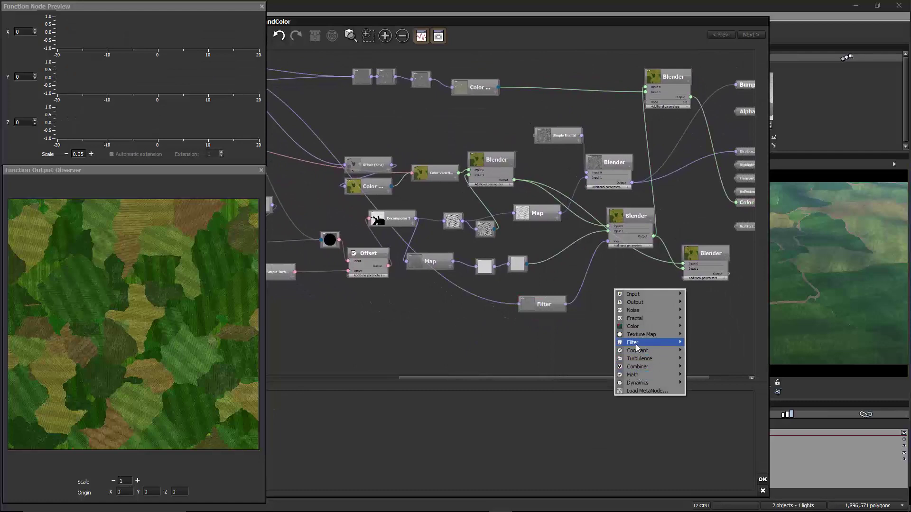
mouse_move(637, 345)
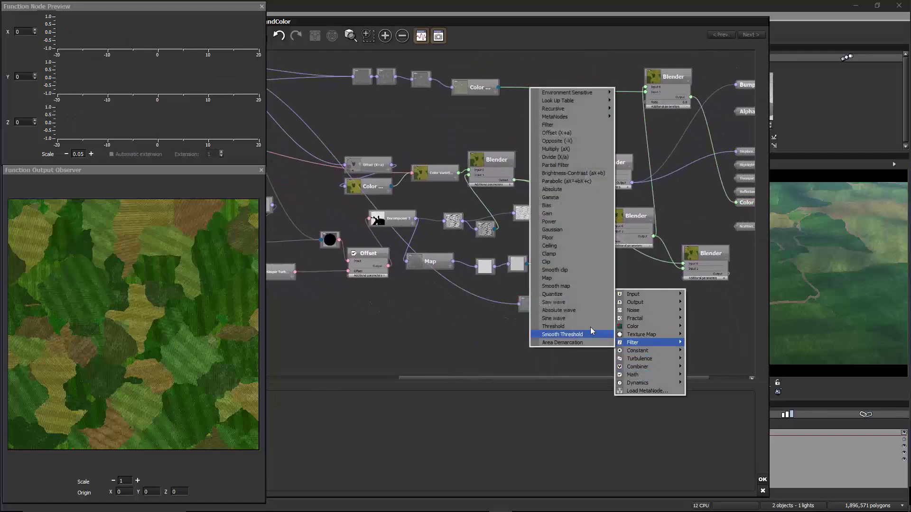
left_click(580, 286)
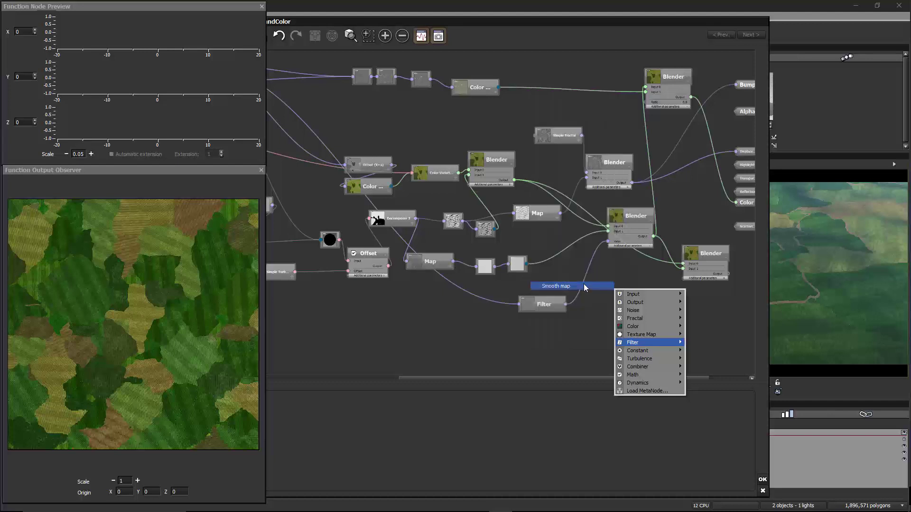
- Connect the Smooth map's input to the Clumps output that feeds the ratio Filter, and place the node near the new Blender
scroll(637, 291, "down", 3)
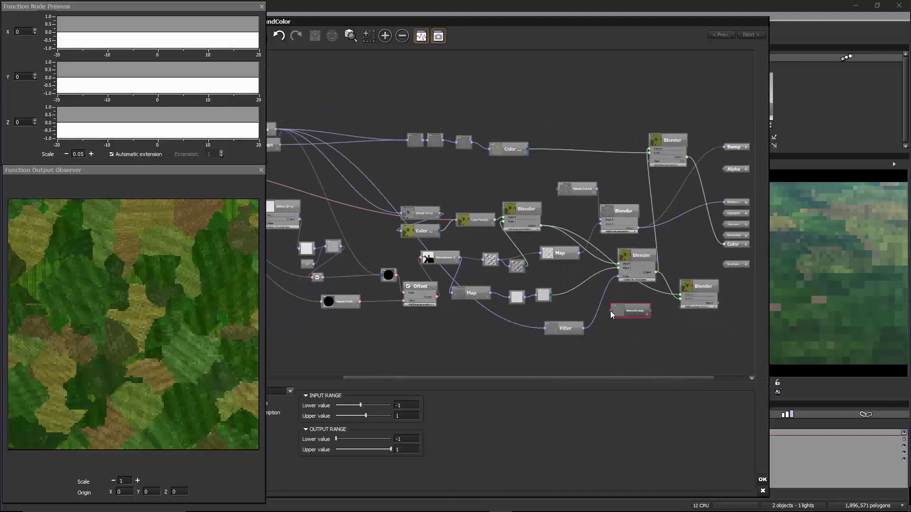
left_click_drag(612, 311, 275, 129)
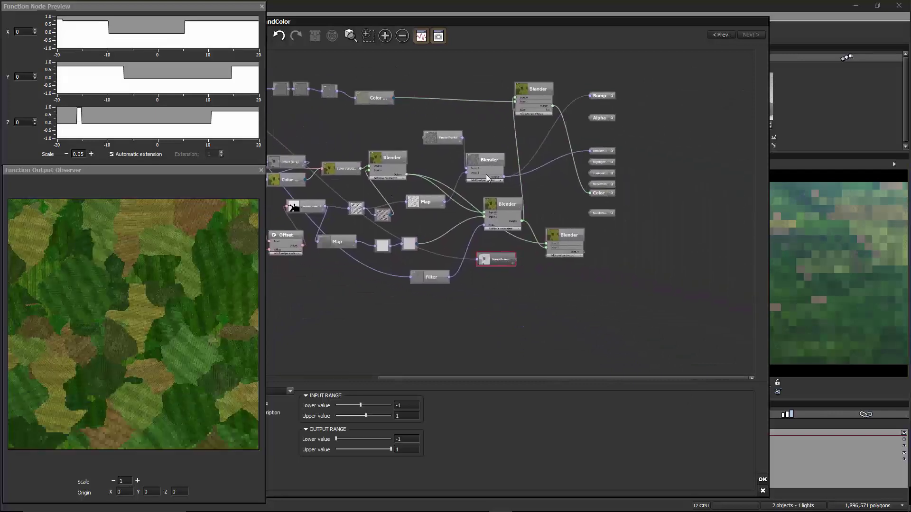
left_click(385, 36)
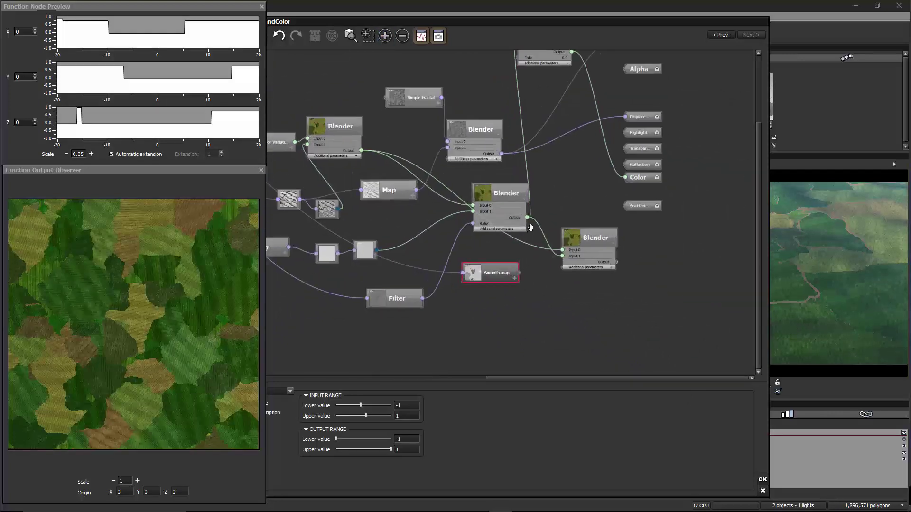
left_click_drag(507, 256, 517, 262)
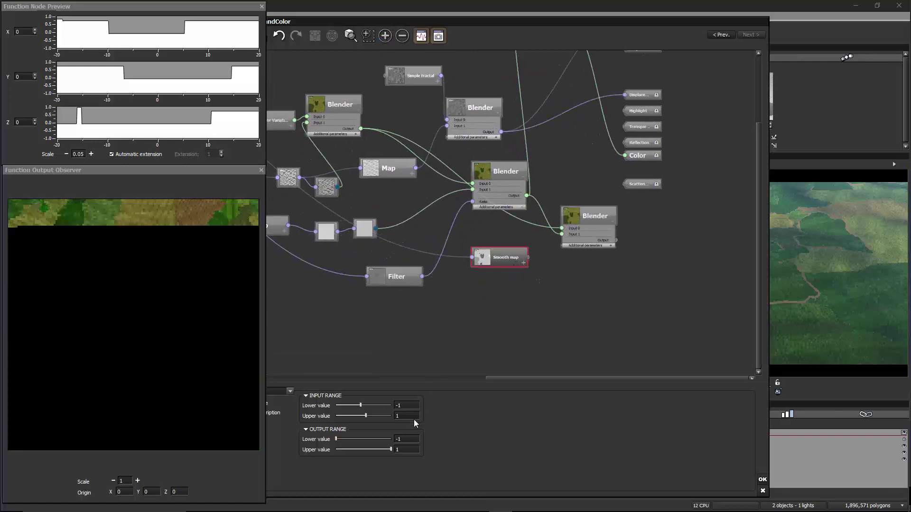
- Set the Smooth map's input range to a lower value of 0.4 and an upper value of 0.5
double_click(409, 407)
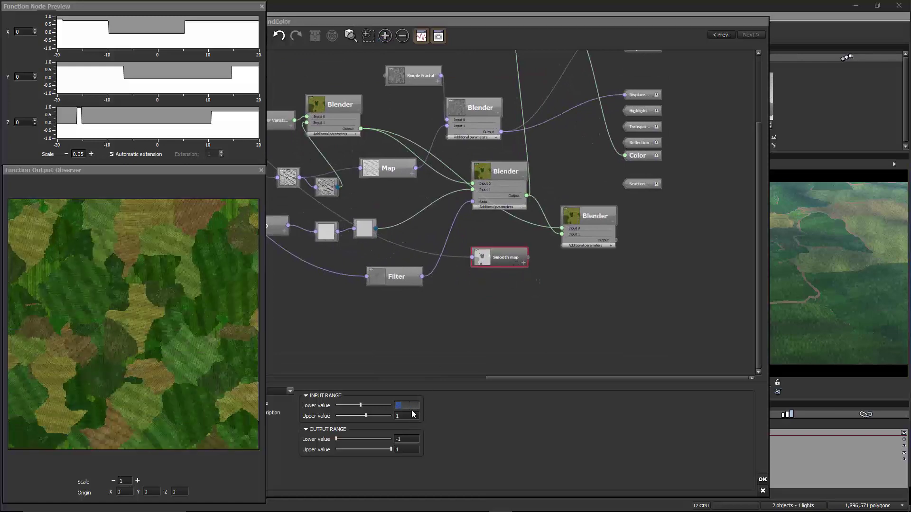
type("0")
key("Return")
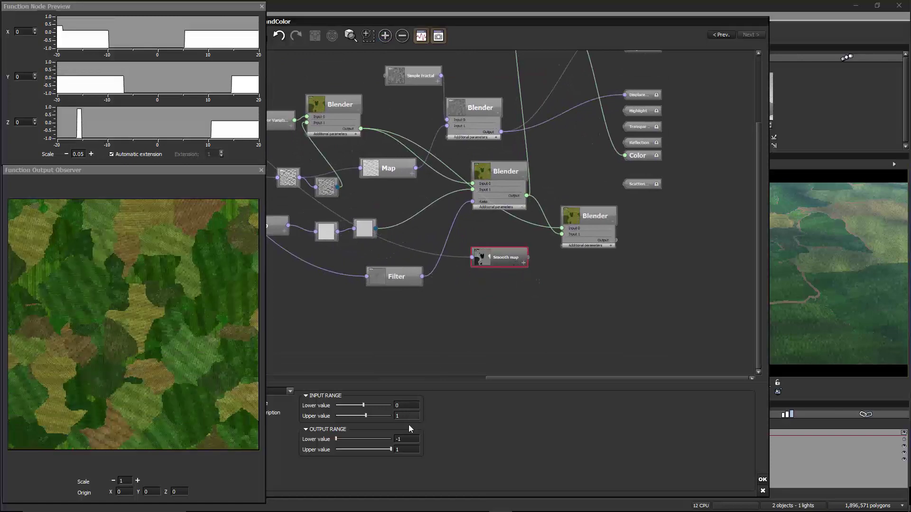
double_click(408, 416)
type("0.1")
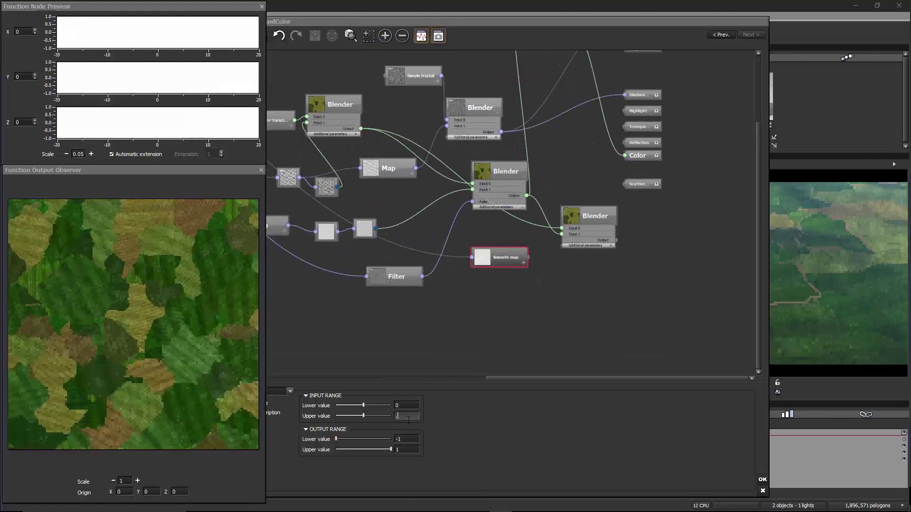
key("Return")
double_click(411, 416)
type("0.5")
key("Return")
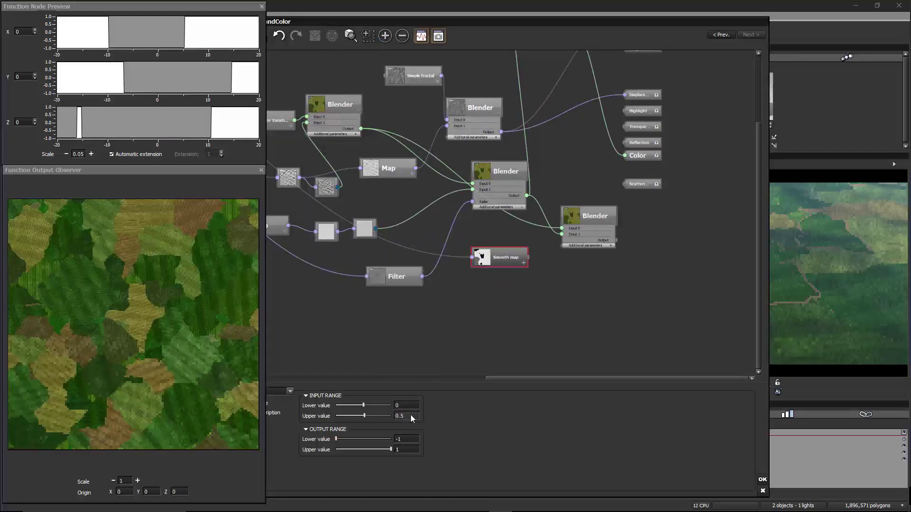
double_click(406, 405)
type("0.4")
key("Return")
- Align the Smooth map with the new Blender and set its output range's lower value to 0
mouse_move(504, 261)
left_mouse_down()
mouse_move(517, 255)
mouse_move(500, 248)
left_mouse_up()
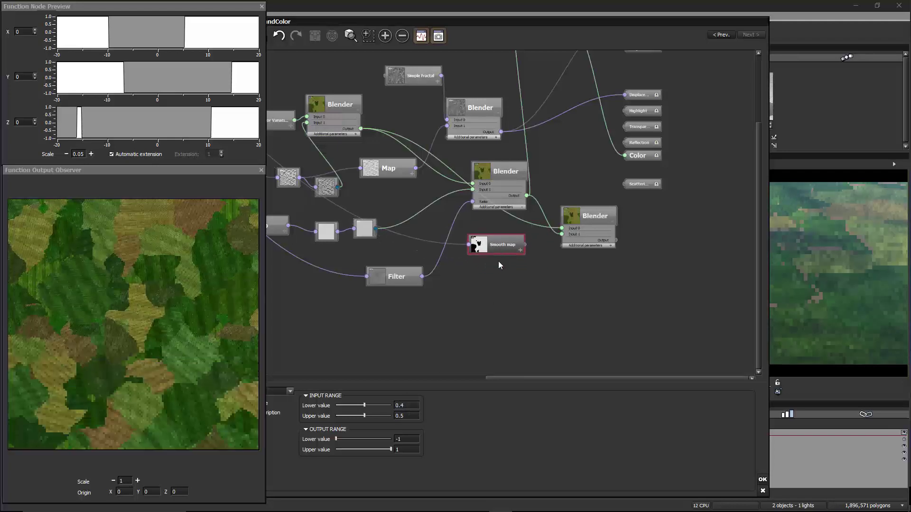
double_click(403, 439)
type("0")
key("Return")
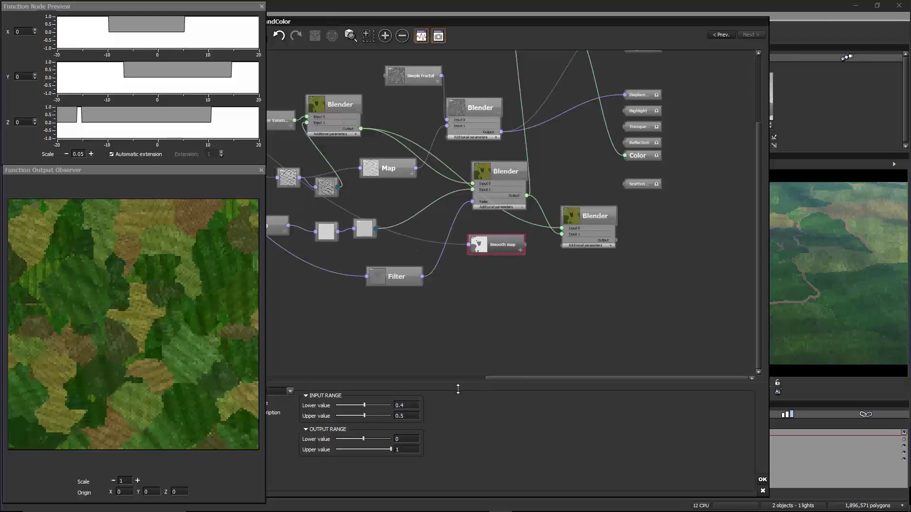
- Connect the Smooth map to the new Blender's Ratio, and that Blender's output to Input 0 of the final color Blender
left_click(611, 245)
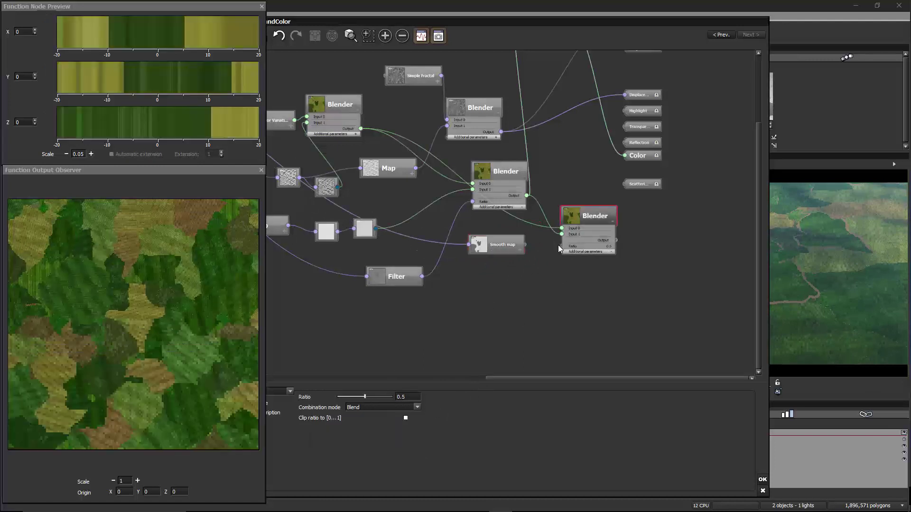
left_click_drag(561, 246, 524, 247)
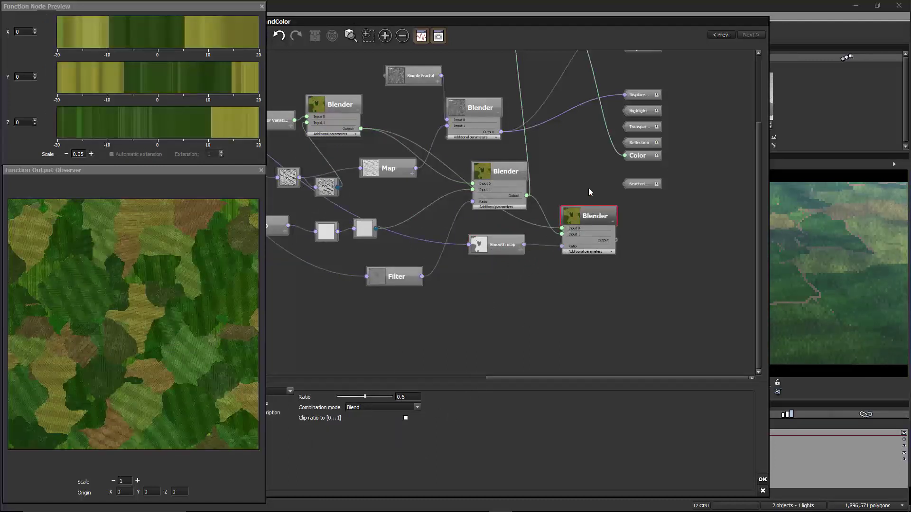
left_click_drag(593, 205, 612, 282)
left_click_drag(562, 82, 618, 303)
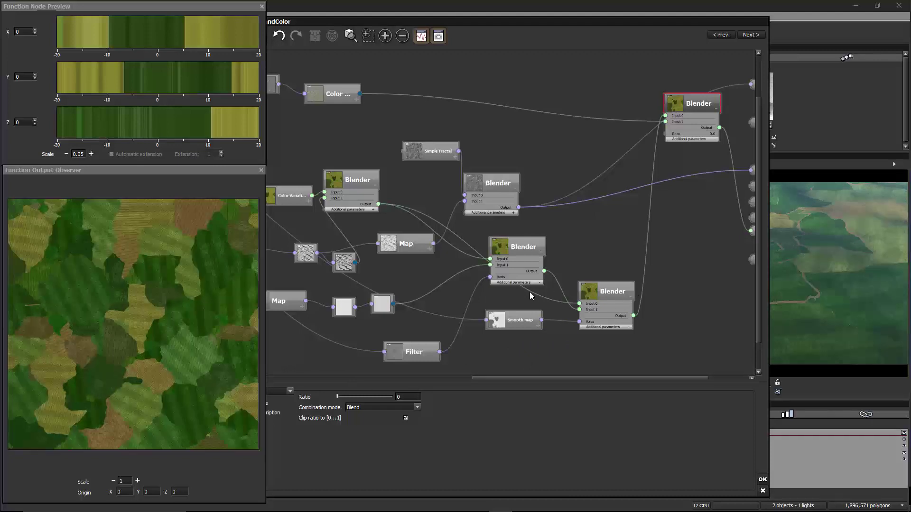
- Nudge the Multiply Blender and set the Smooth map's input range to 0.7 for the lower and 0.8 for the upper value
left_click(512, 327)
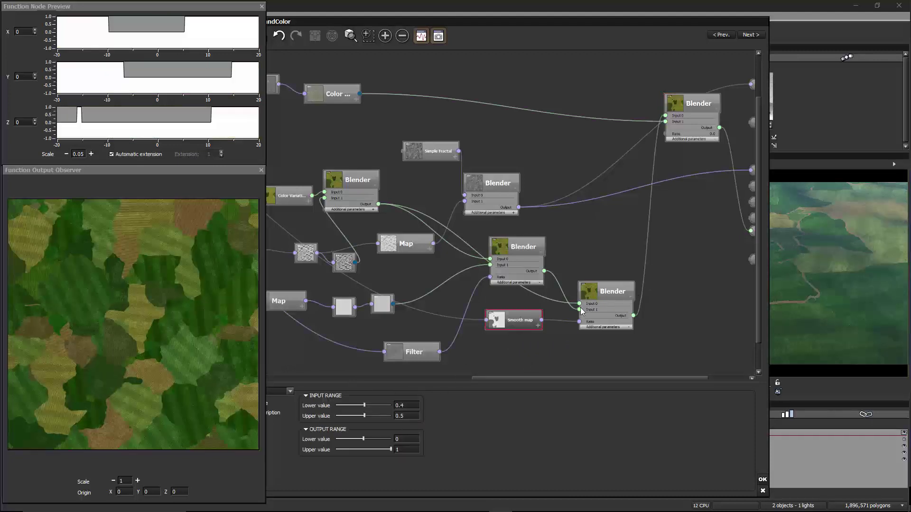
left_click_drag(526, 252, 531, 252)
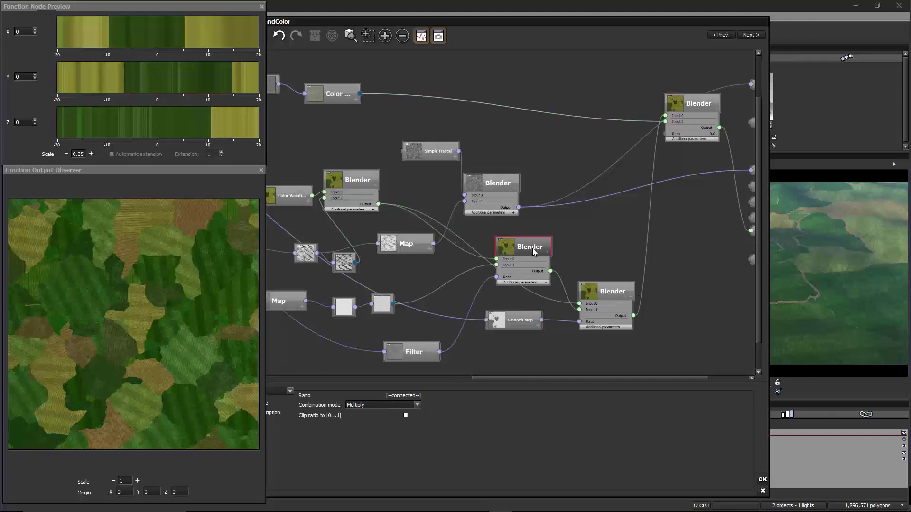
left_click(500, 326)
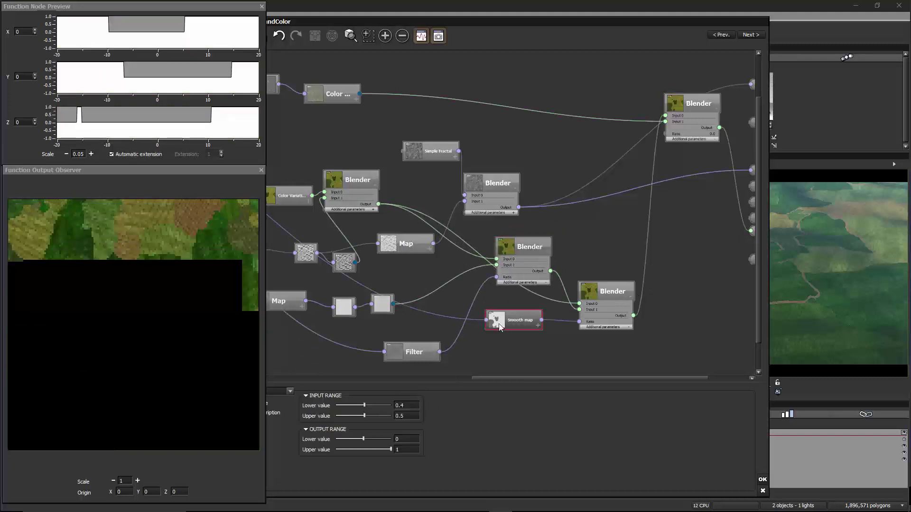
left_click(408, 416)
type("1")
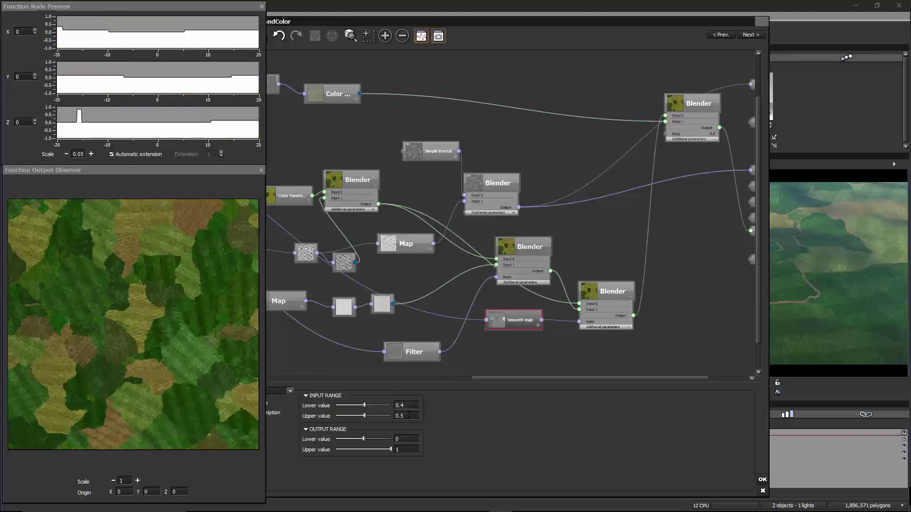
left_click(408, 414)
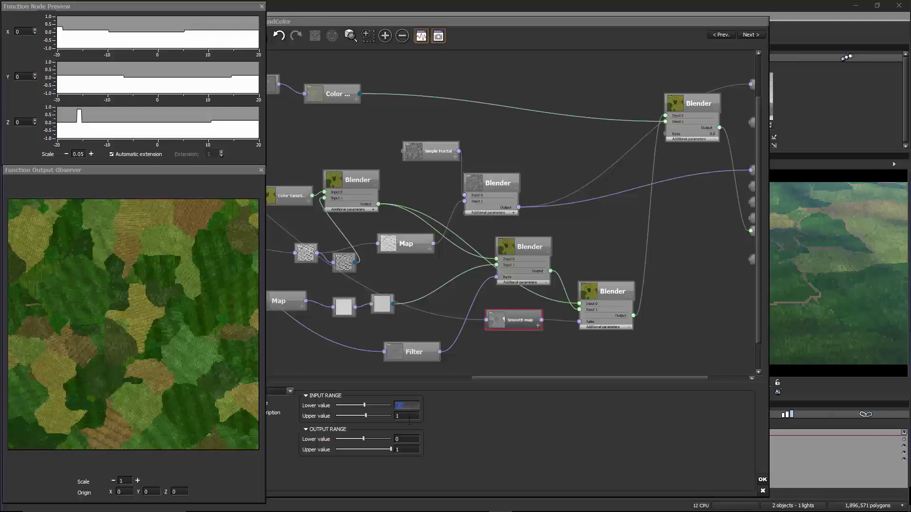
key("Return")
left_click(411, 404)
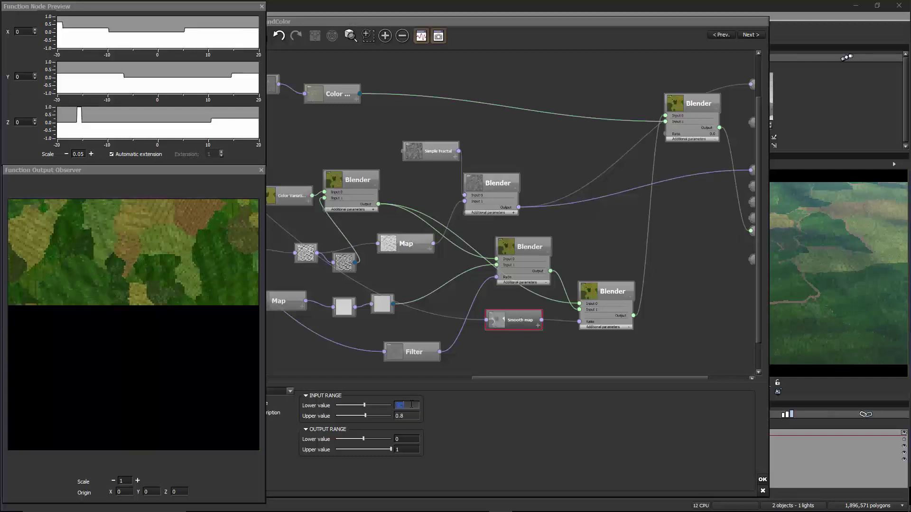
type("0.7")
key("Return")
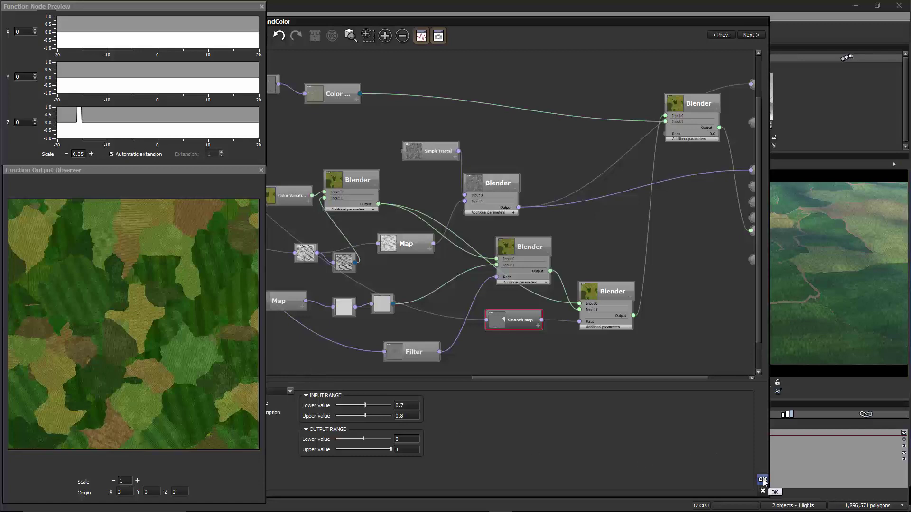
- Refresh the camera preview, accept the color function and material changes, and reposition the main camera over other fields
right_click(816, 290)
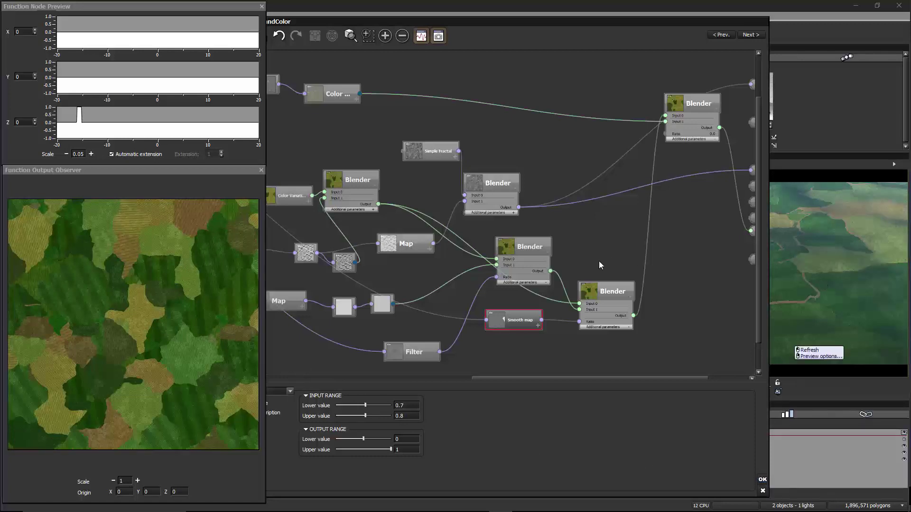
left_click(762, 479)
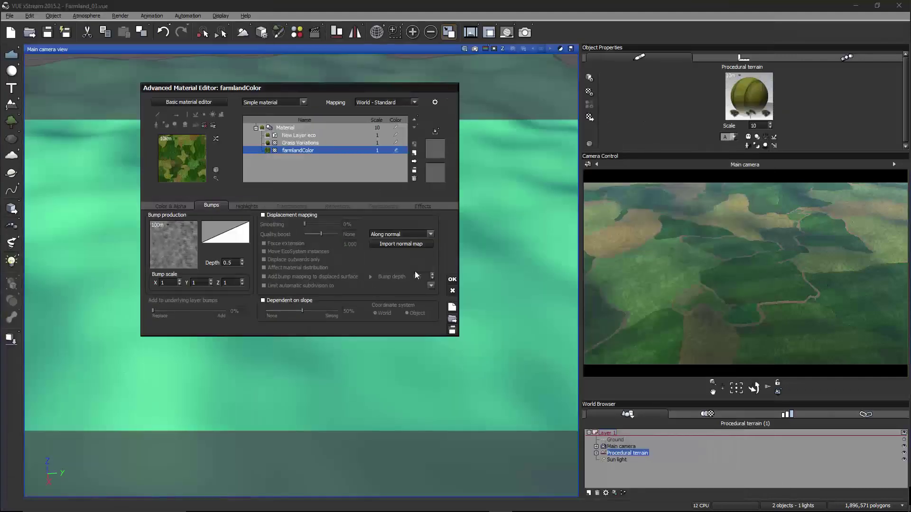
left_click(452, 280)
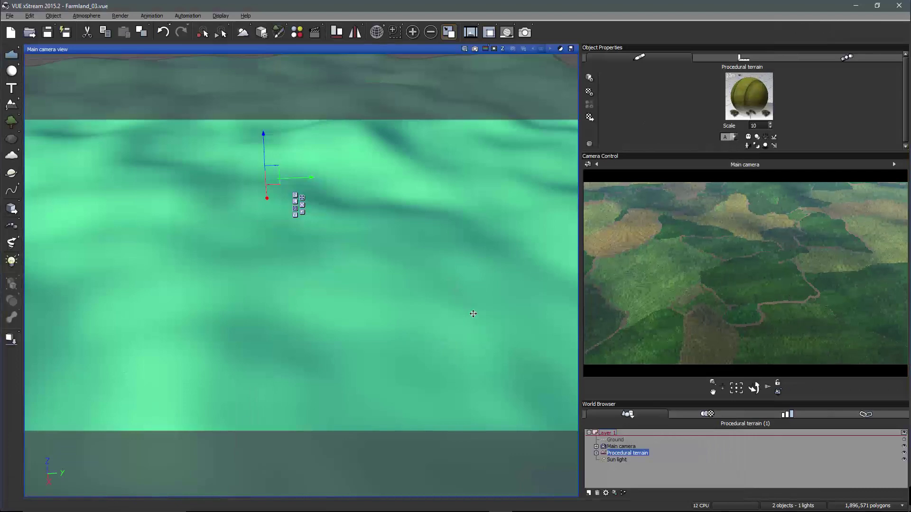
right_click_drag(444, 314, 393, 306)
right_click_drag(285, 301, 396, 292)
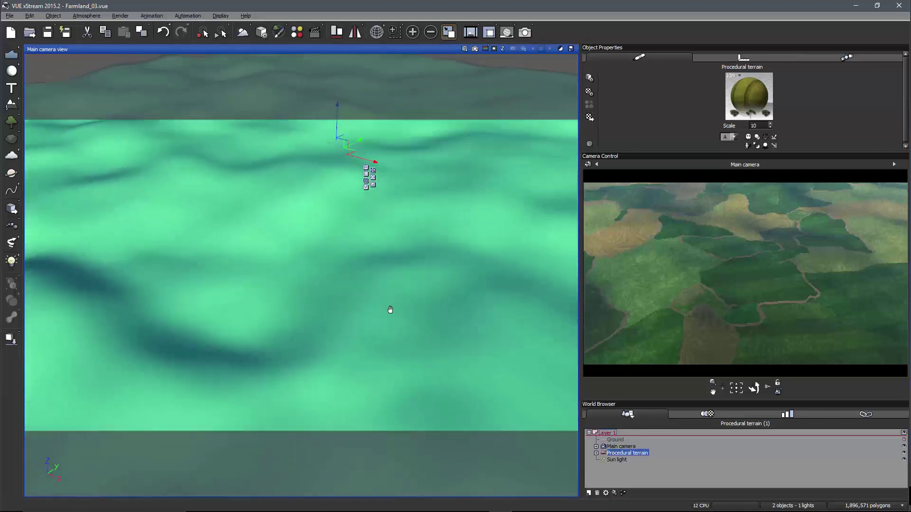
- Set the farmlandColor layer's bump depth to 0.7 in the terrain material and render the main camera view
double_click(741, 94)
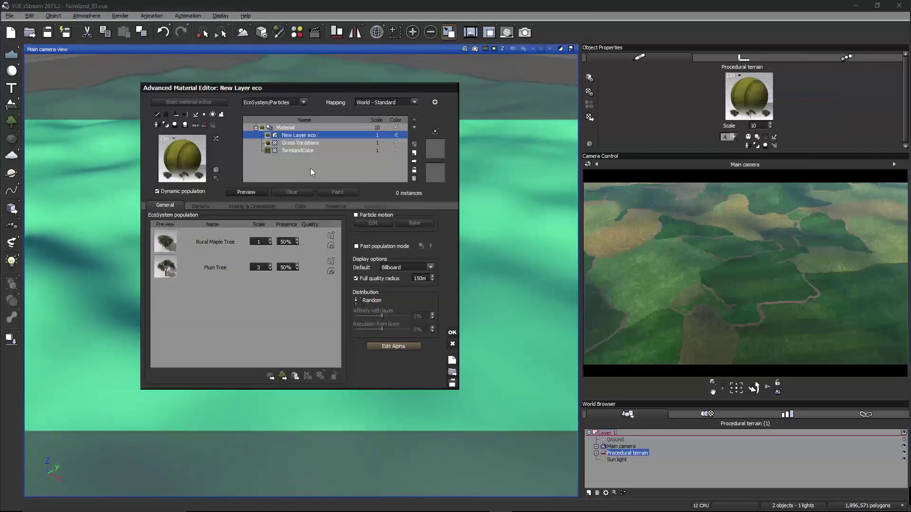
left_click(298, 150)
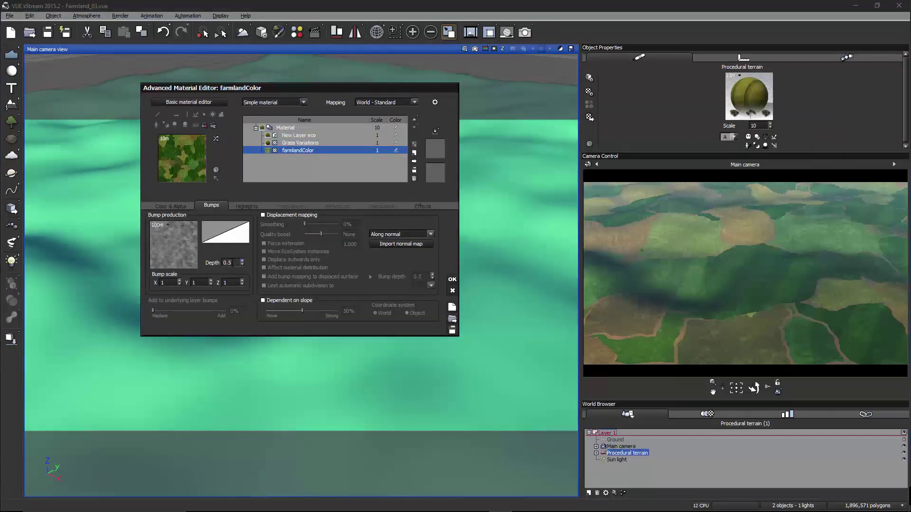
left_click(231, 263)
type("3")
key("Return")
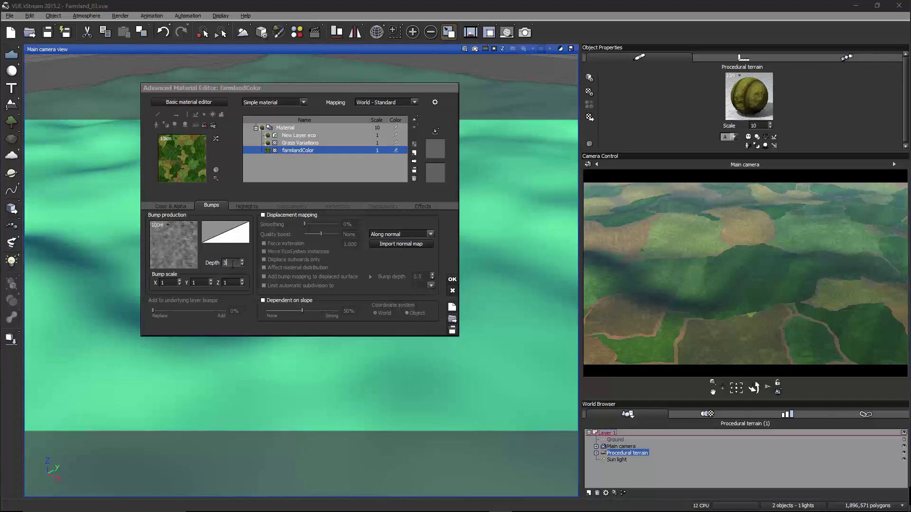
type("0.7")
key("Return")
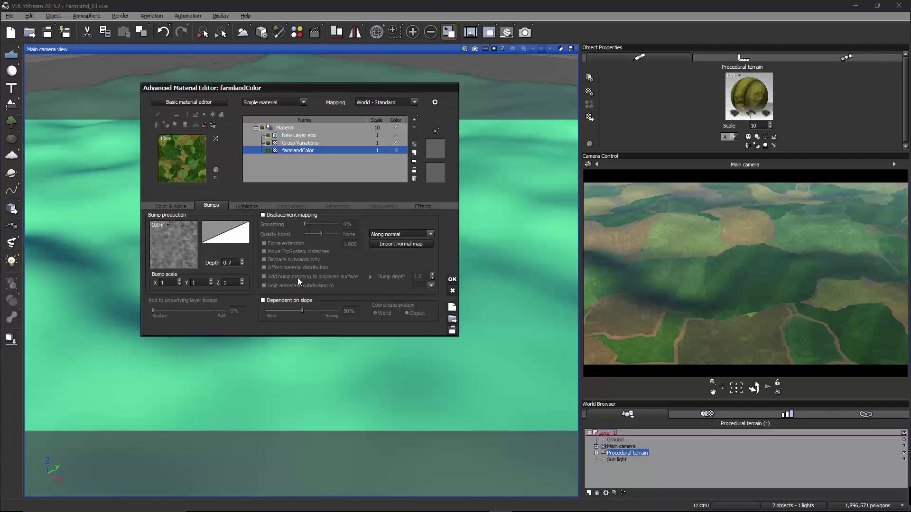
left_click(452, 279)
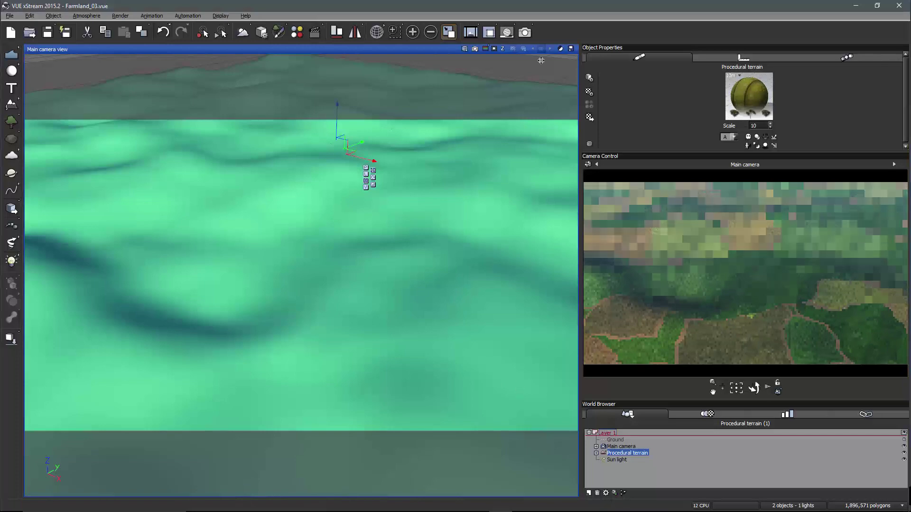
left_click(525, 32)
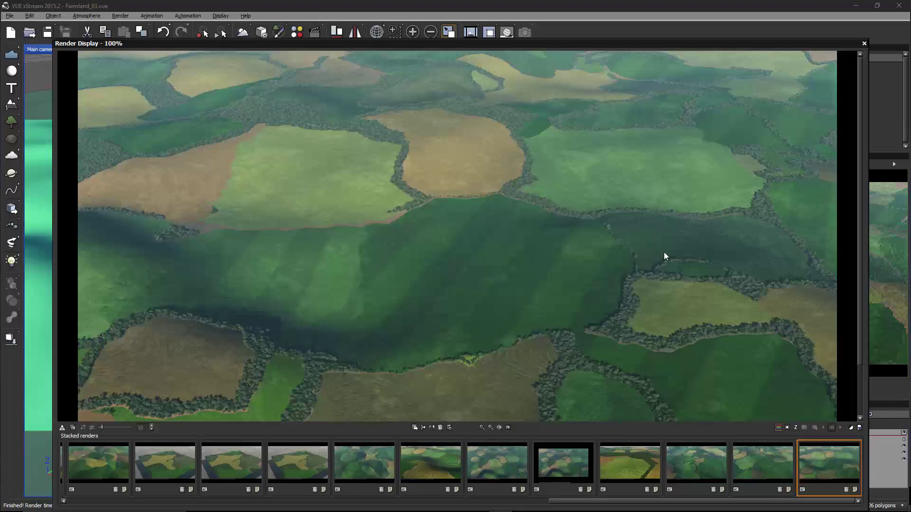
left_click(863, 43)
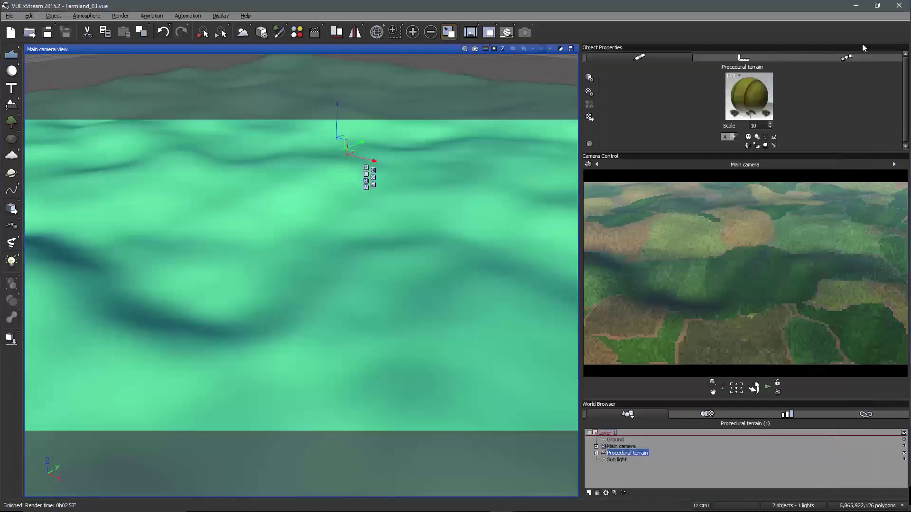
- Set the New Layer eco ecosystem's overall color to a dark green with red 41, green 78 and blue 8
right_click(753, 88)
left_click(770, 94)
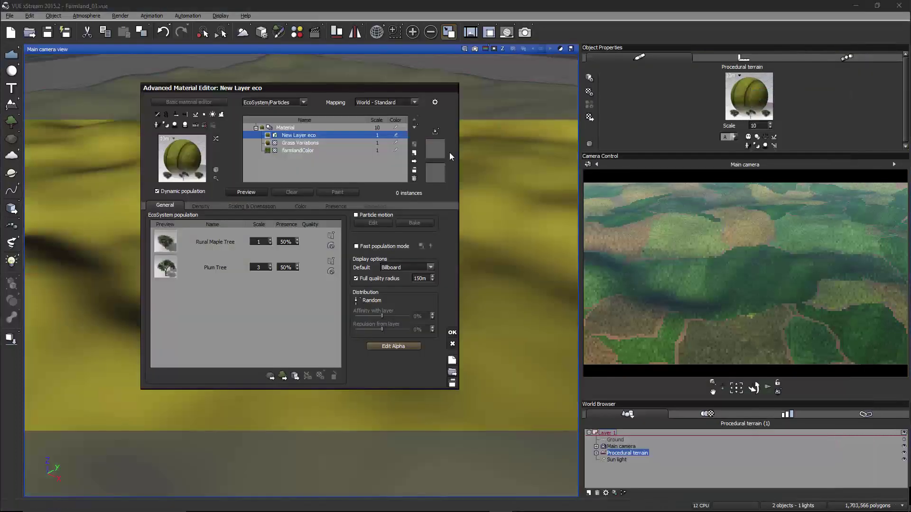
left_click(302, 143)
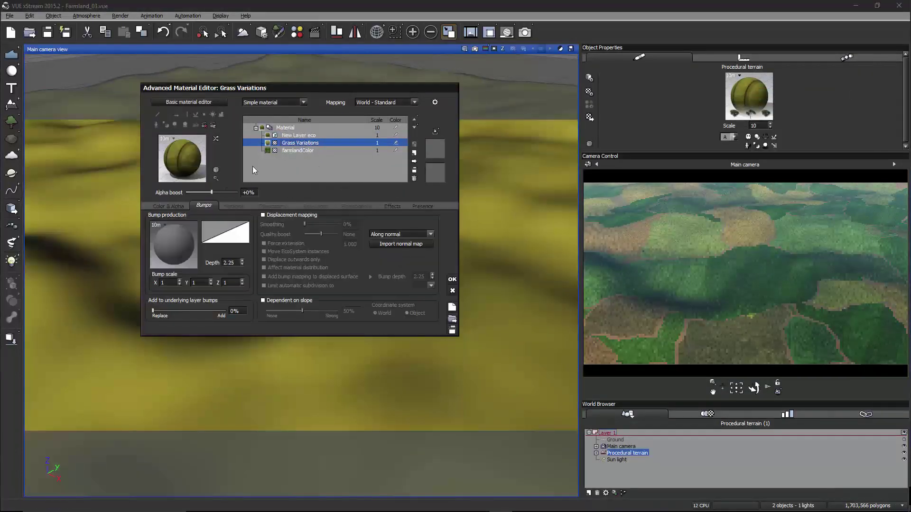
left_click(298, 136)
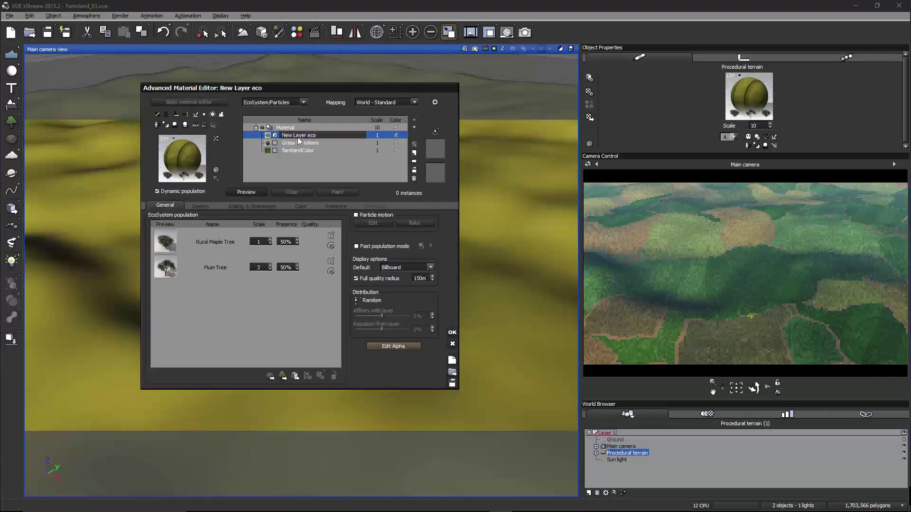
left_click(331, 205)
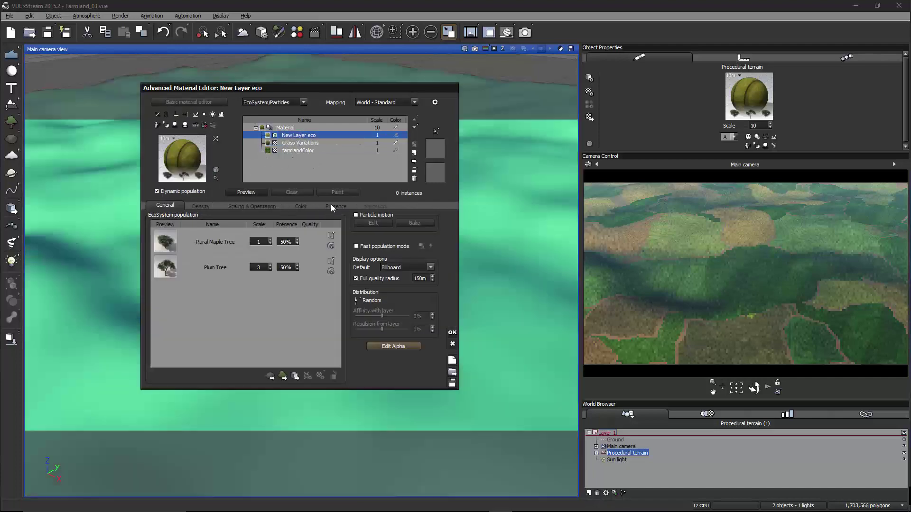
left_click(285, 205)
left_click(301, 205)
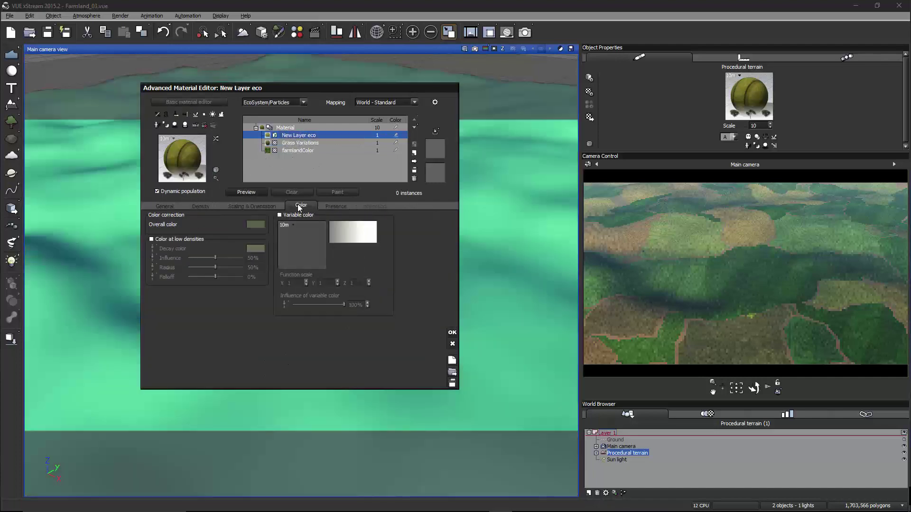
right_click(252, 224)
left_click(275, 228)
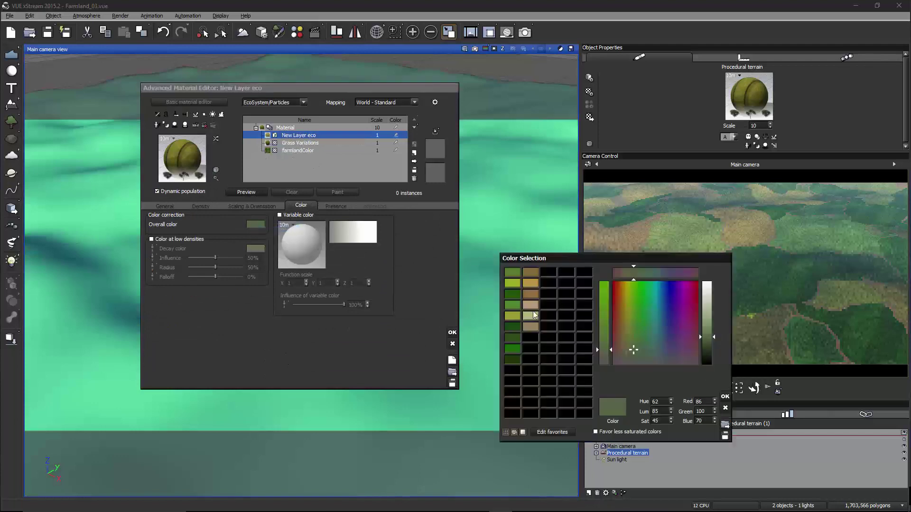
left_click(512, 359)
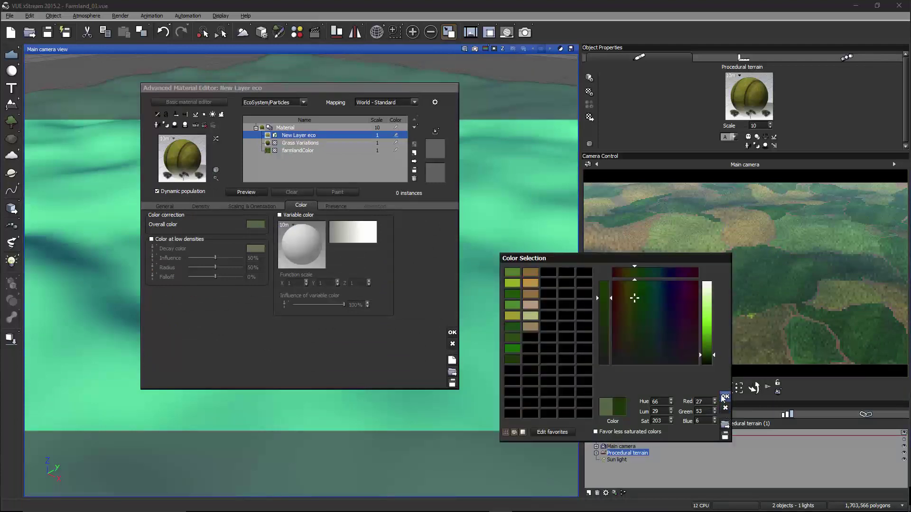
left_click_drag(712, 356, 711, 352)
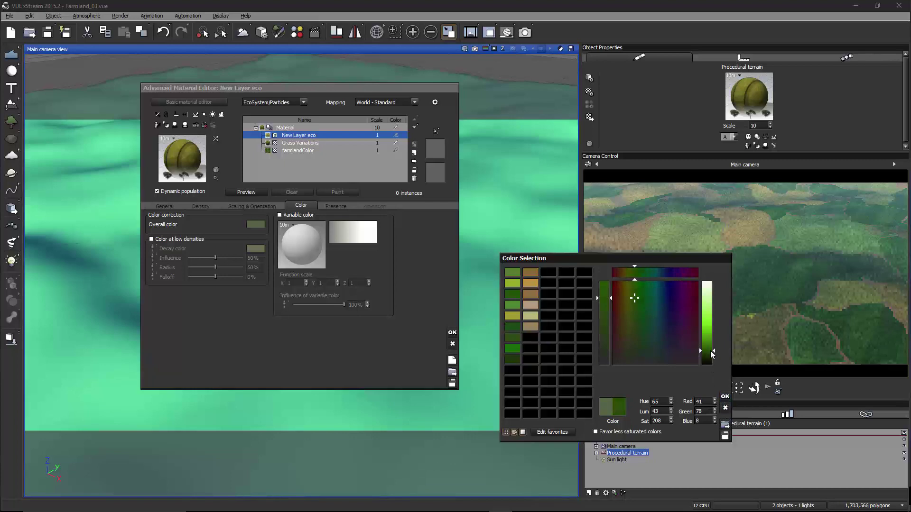
left_click(725, 397)
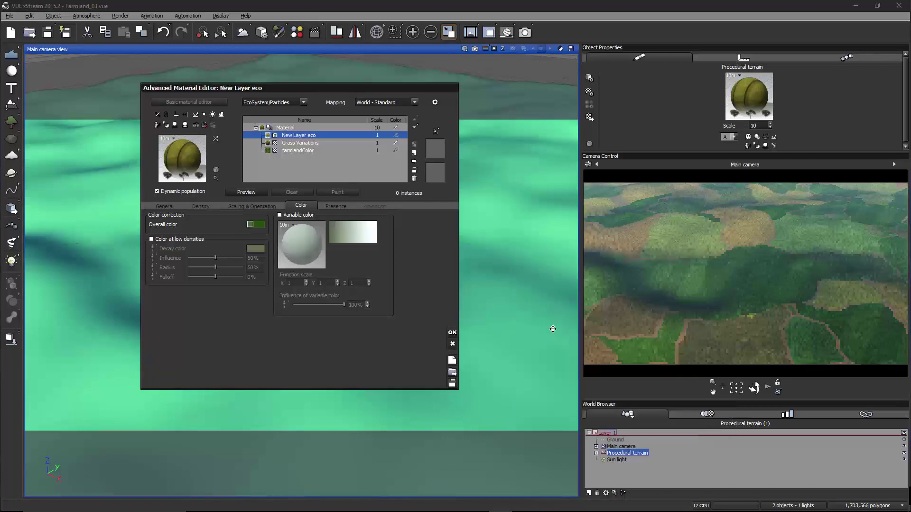
left_click(452, 333)
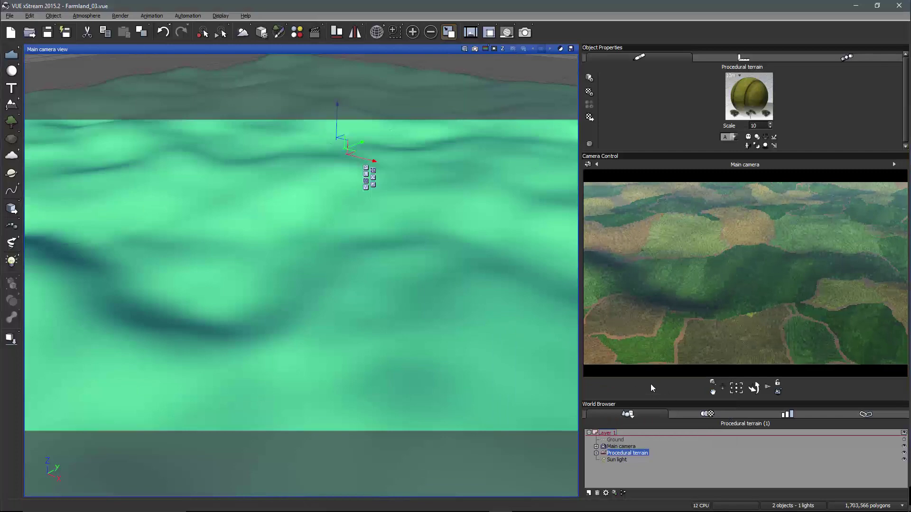
- Enlarge the World Browser, look through the scene's EcoSystem materials, and turn the main camera towards other fields
left_click(707, 415)
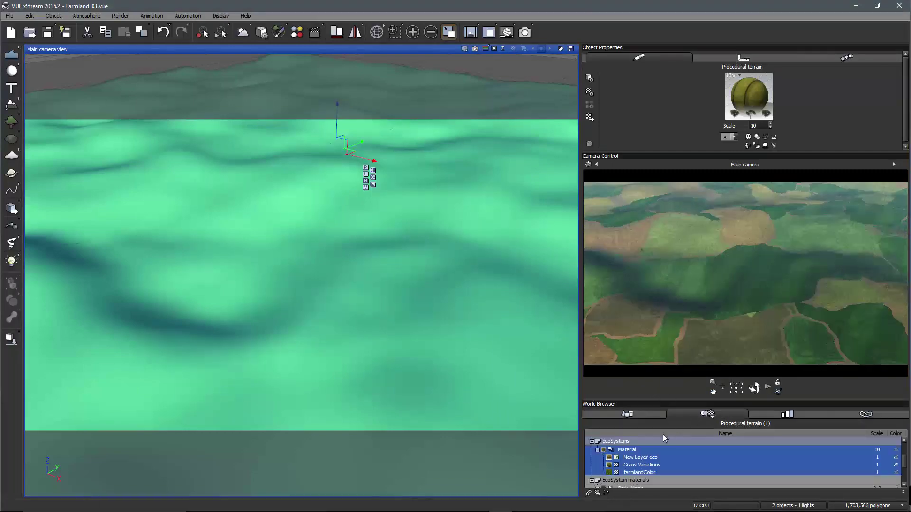
left_click_drag(657, 399, 666, 323)
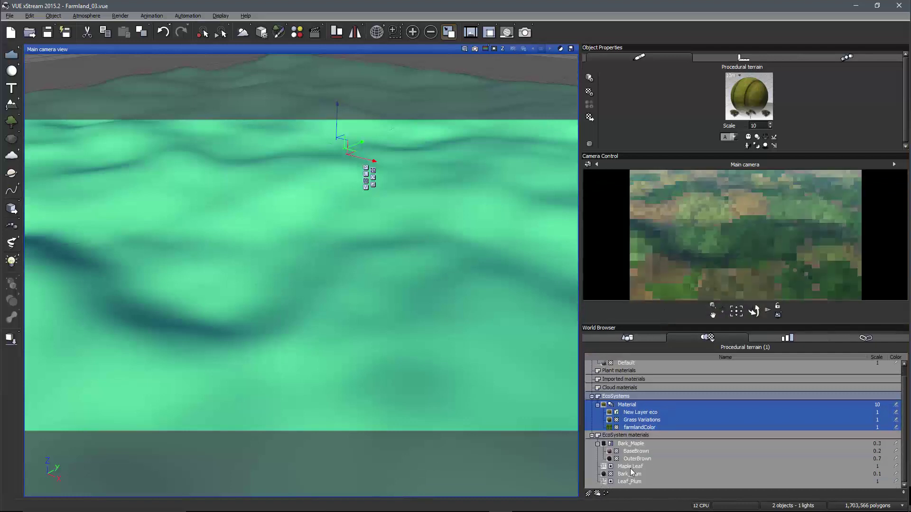
left_click(627, 338)
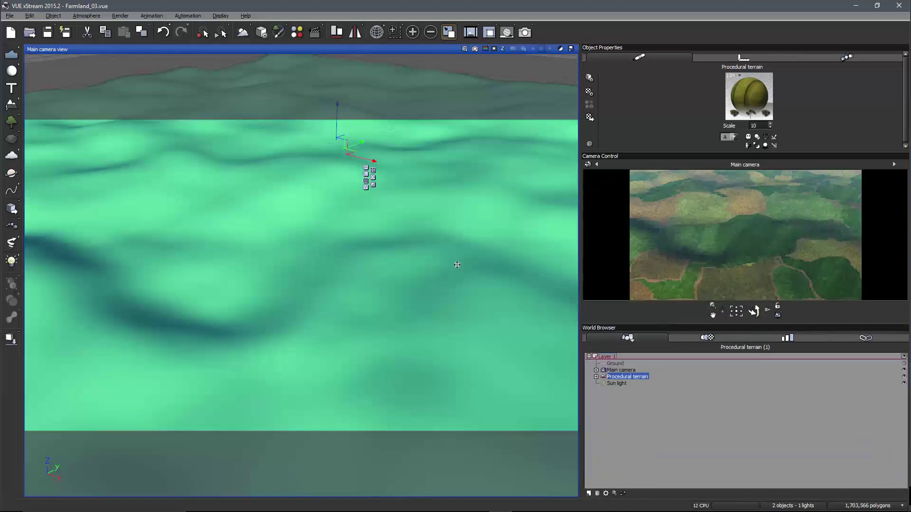
right_click_drag(445, 270, 368, 266)
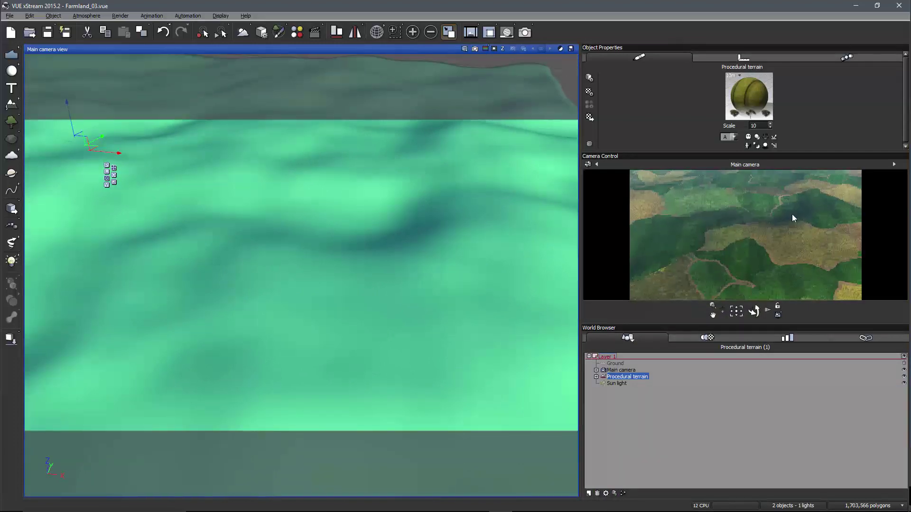
- Review the terrain material's tree population and farmlandColor layer, and save the scene as Farmland_04.vue
right_click(751, 96)
left_click(773, 101)
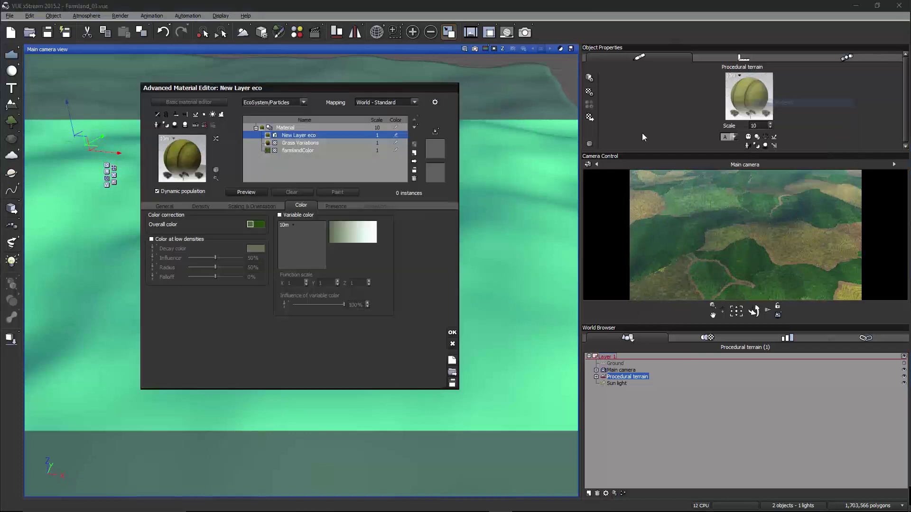
left_click(164, 207)
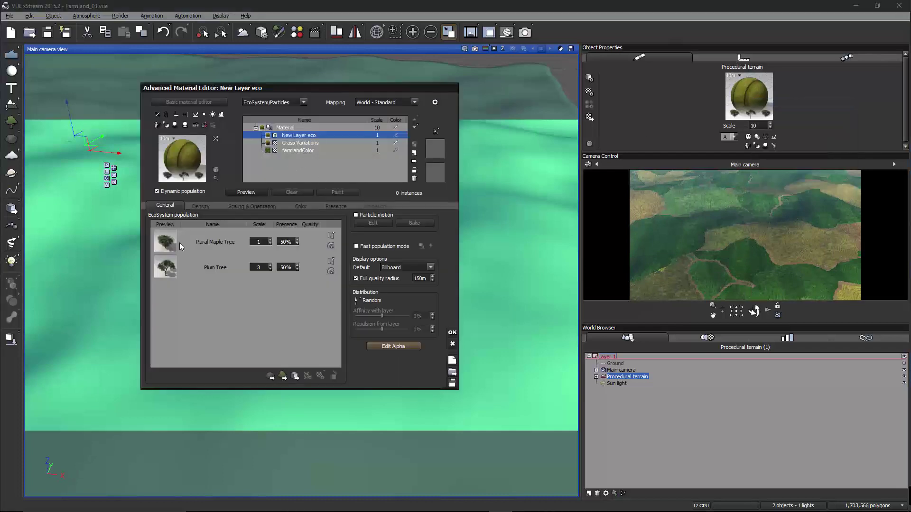
left_click(298, 151)
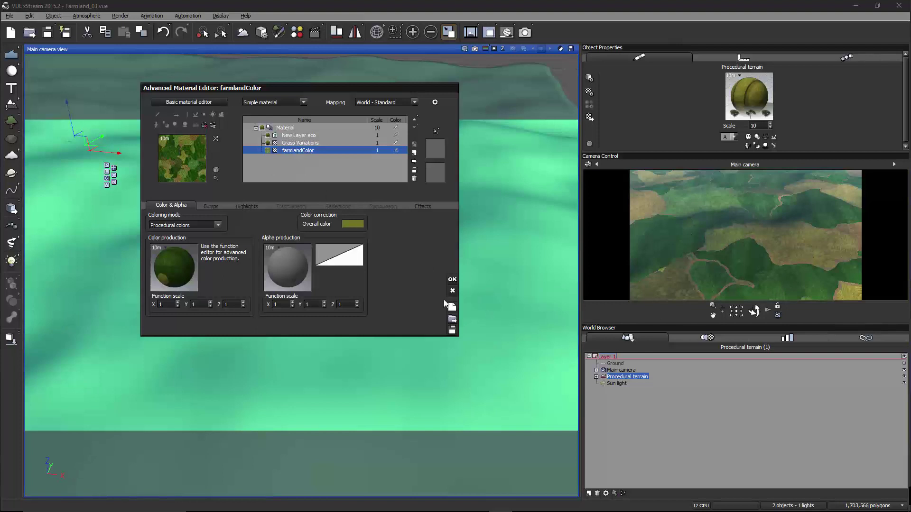
left_click(452, 279)
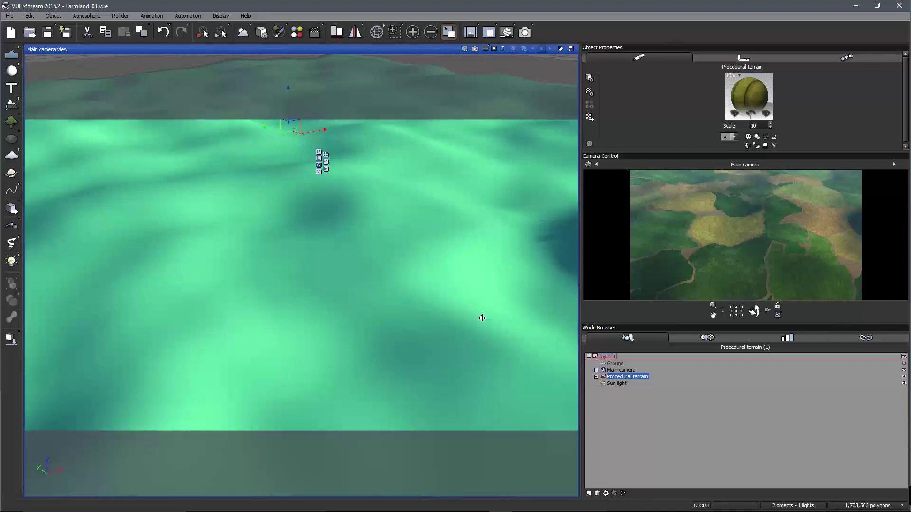
key("ctrl+s")
- Open the farmlandColor layer's color production function and bring the Offset nodes after the Clumps nodes into view
right_click(735, 102)
left_click(759, 106)
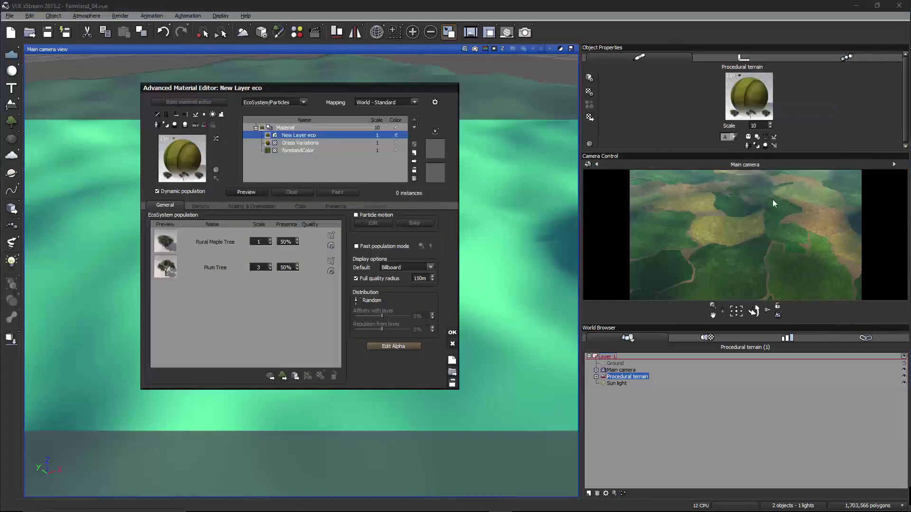
left_click(297, 150)
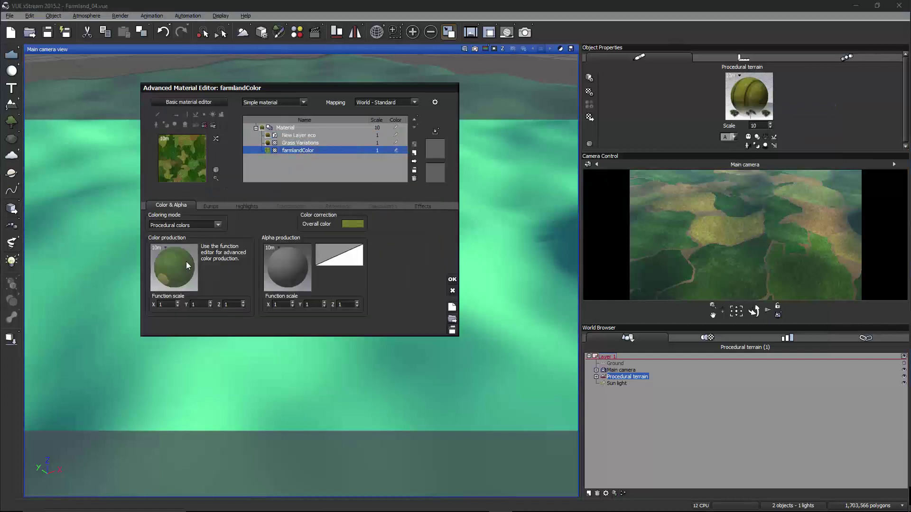
double_click(194, 266)
middle_click_drag(422, 260, 677, 89)
middle_click_drag(520, 243, 591, 220)
middle_click_drag(539, 231, 671, 251)
scroll(671, 252, "down", 2)
middle_click_drag(589, 268, 639, 301)
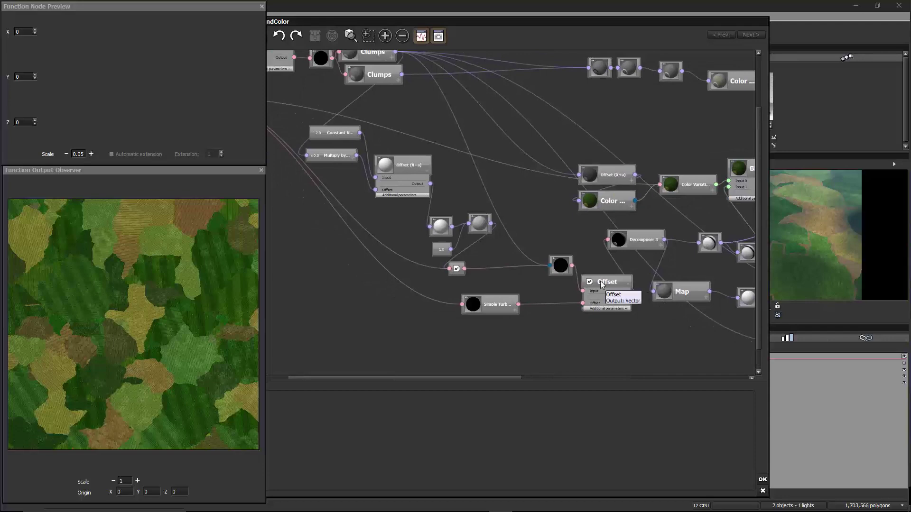
- Move the Offset (X+a) node that feeds the color map clear of its neighbours and title it "Color Offset"
left_click_drag(618, 179, 585, 153)
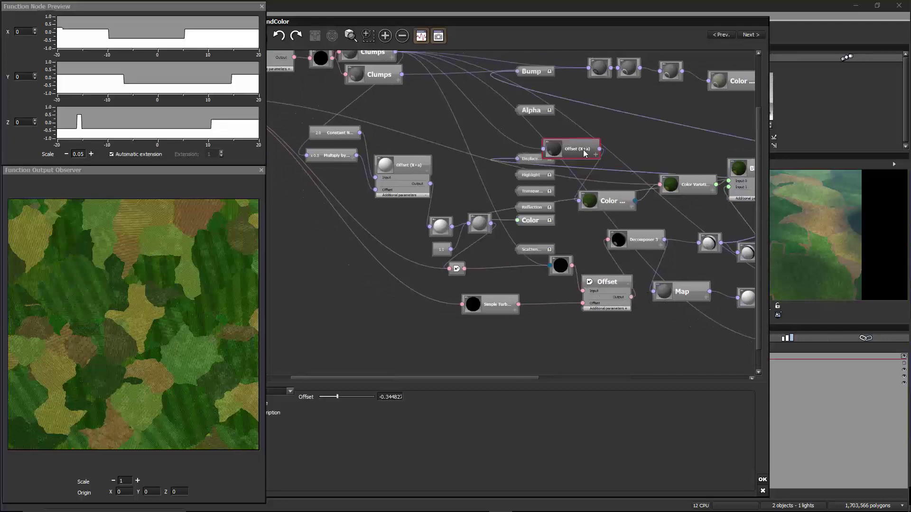
left_click_drag(491, 404, 612, 404)
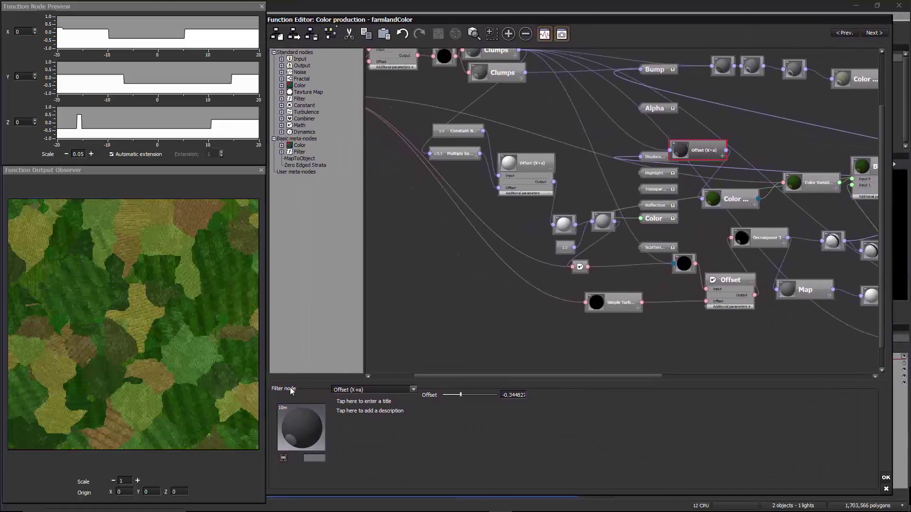
left_click(371, 403)
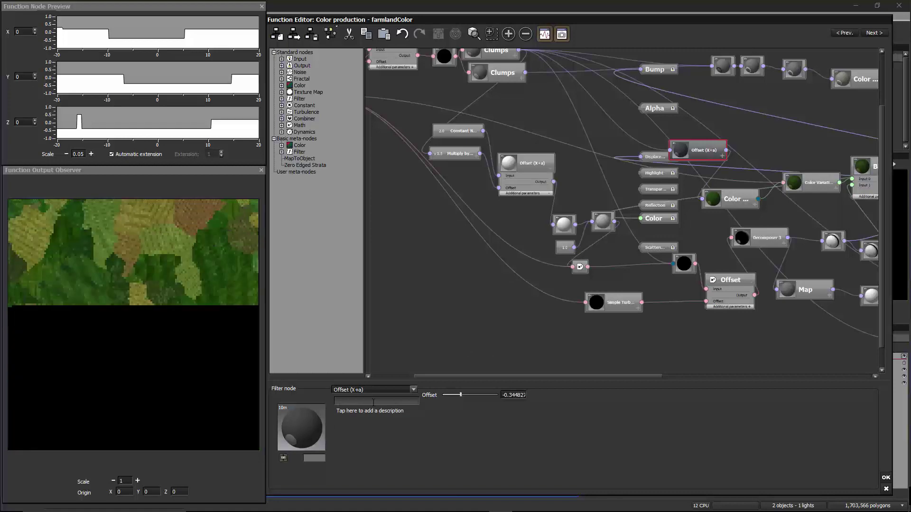
type("Color ")
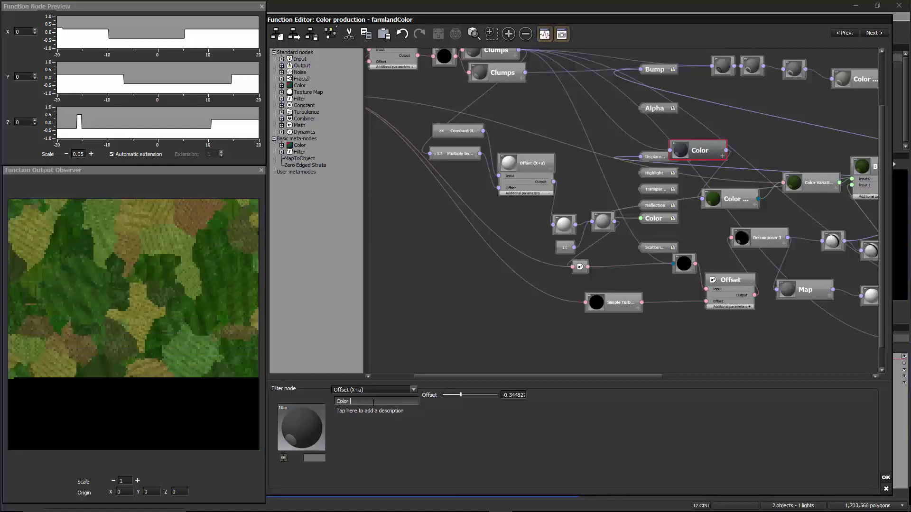
type("Offset")
key("Return")
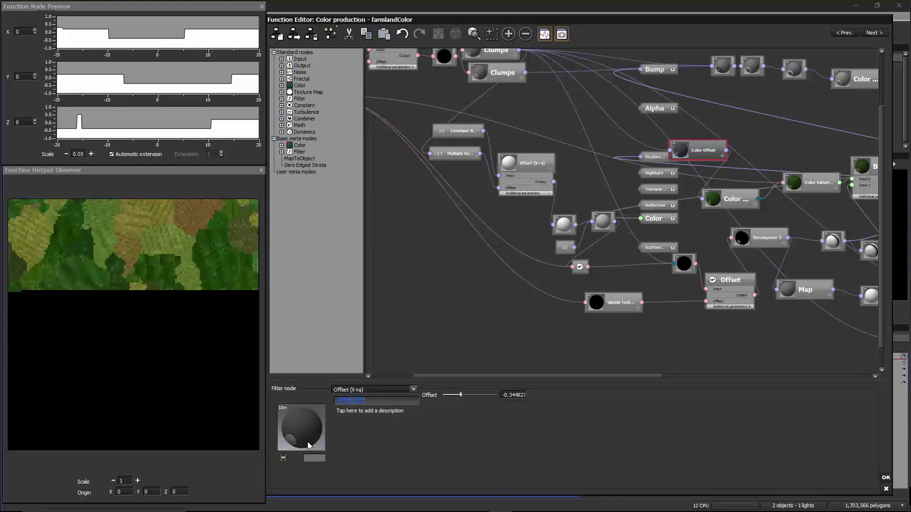
- Mark the Color Offset node with a yellow node color
left_click(314, 458)
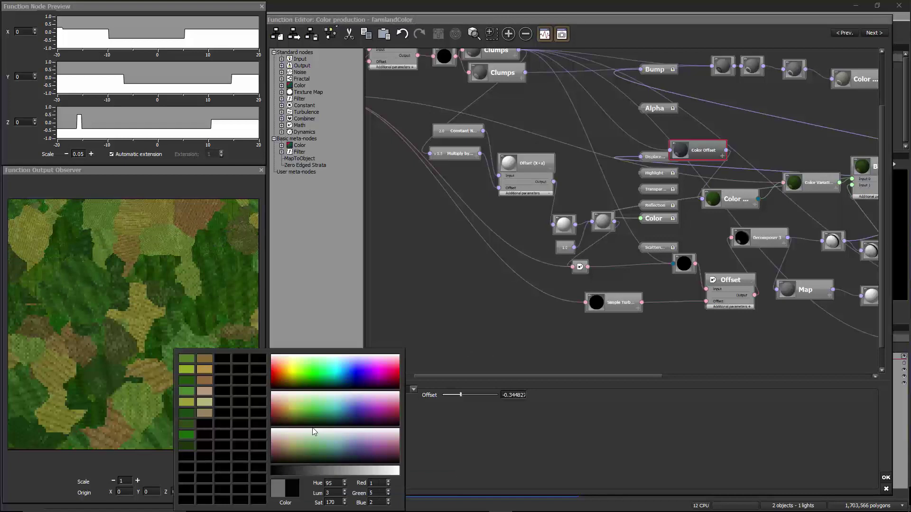
left_click(288, 406)
middle_click_drag(637, 213, 502, 267)
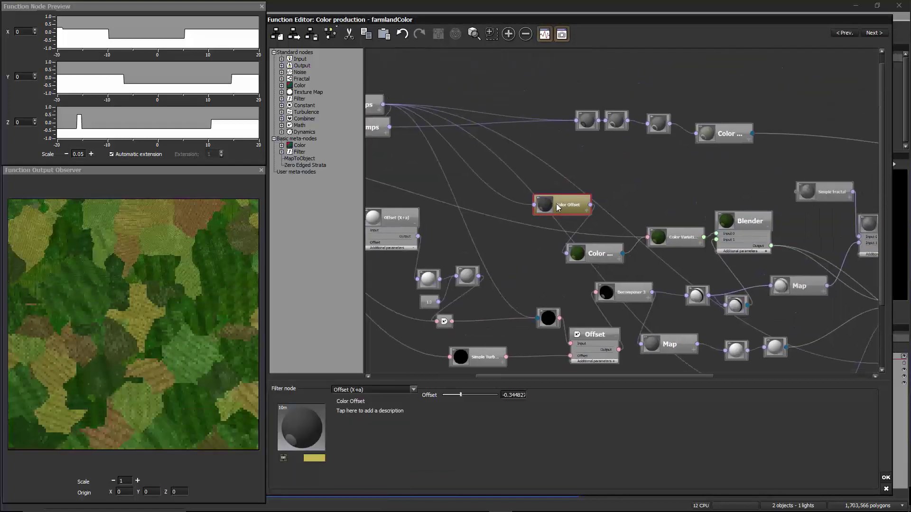
- Reposition the Color Offset node farther from the color map and set its offset to about -0.41
left_click_drag(557, 209, 518, 212)
middle_click_drag(612, 216, 594, 189)
mouse_move(458, 394)
left_mouse_down()
mouse_move(489, 395)
mouse_move(458, 394)
left_mouse_up()
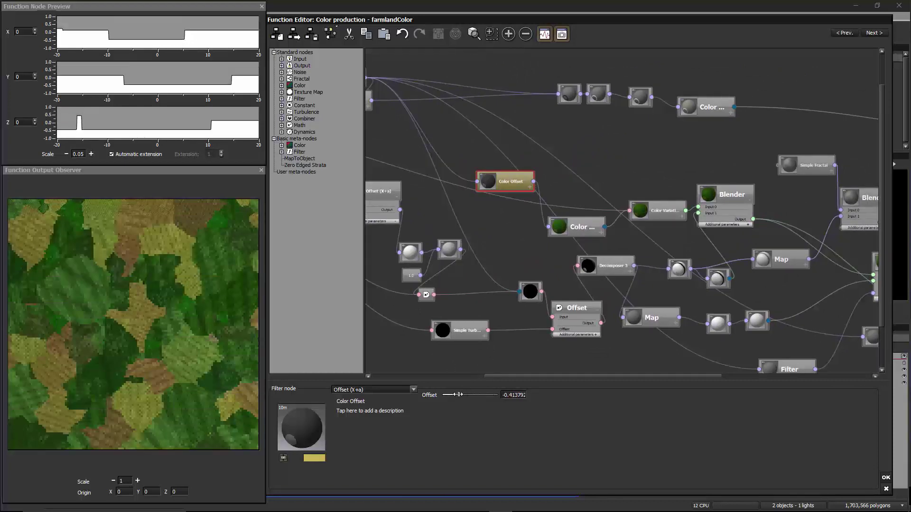
- Select the lower Clumps noise node and nudge it into place beneath the upper Clumps node
middle_click_drag(454, 163, 527, 254)
middle_click_drag(488, 205, 535, 199)
left_click(488, 193)
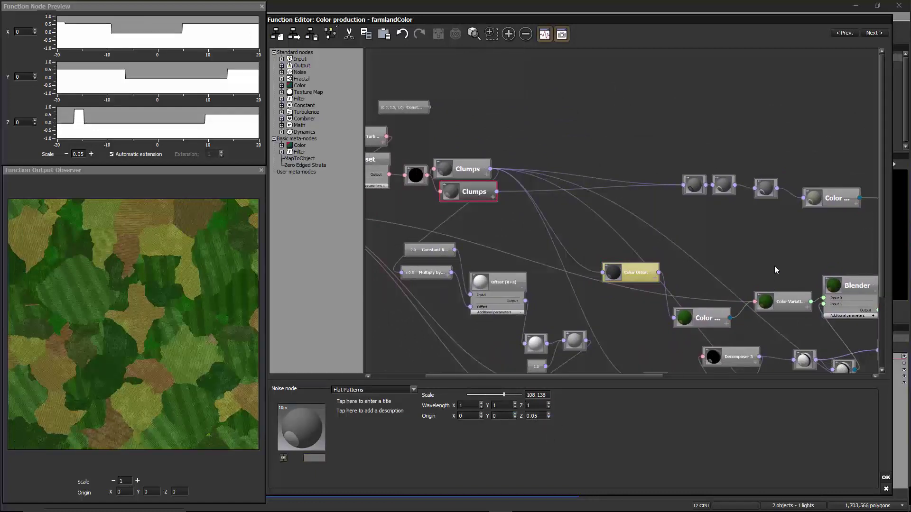
left_click_drag(479, 197, 476, 200)
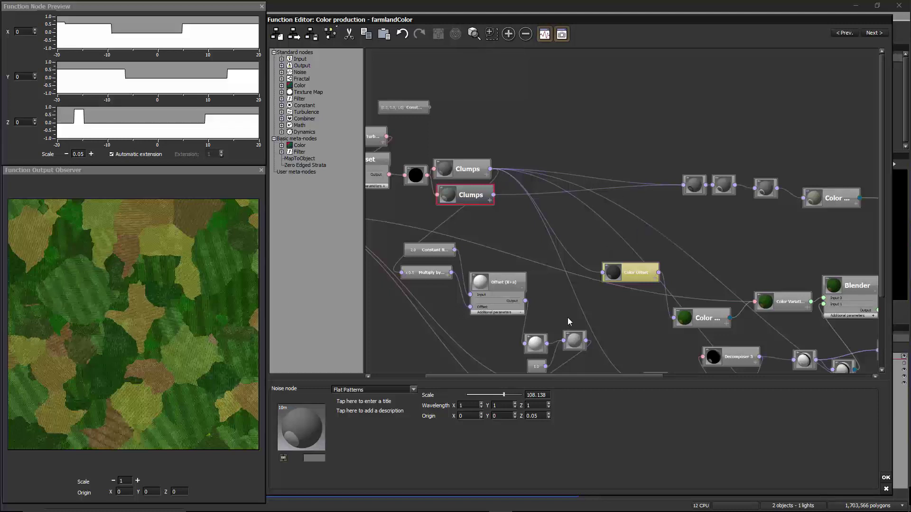
- Check the farmland pattern in the output observer at scale 2 and accept the farmlandColor function changes
left_click_drag(609, 223, 562, 198)
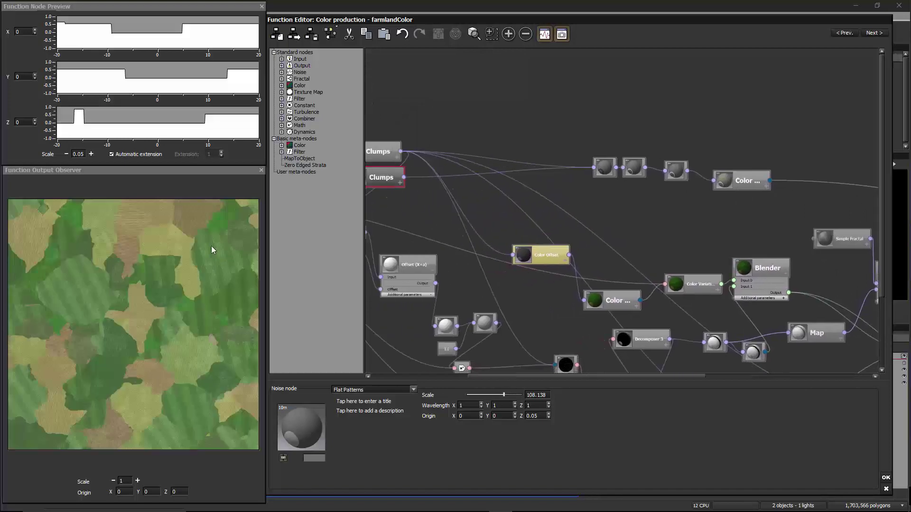
left_click(137, 480)
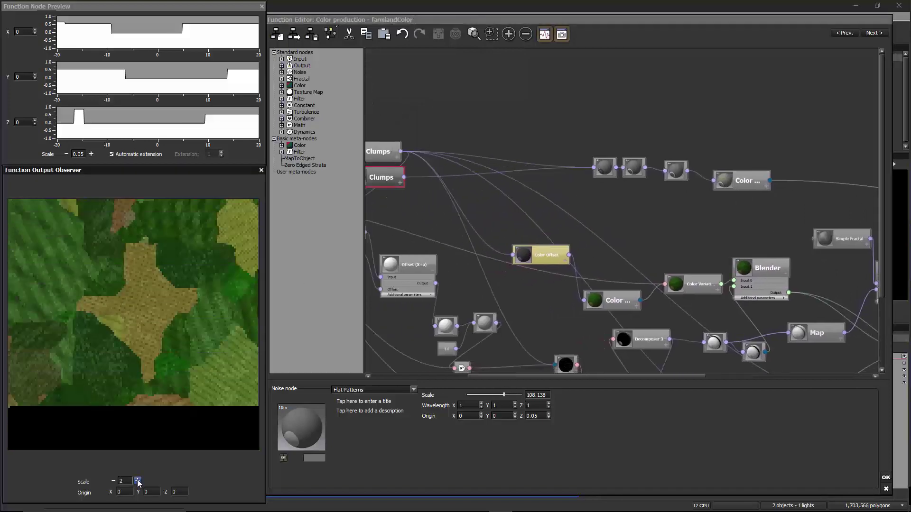
left_click_drag(703, 187, 769, 171)
left_click(886, 477)
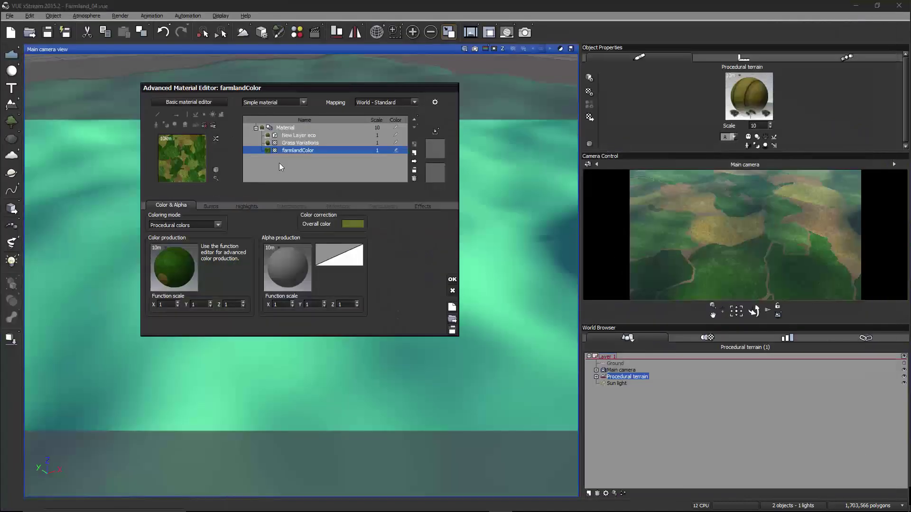
- Examine the lower Clumps node's scale and origin in the Grass Variations layer's color function, then close the function
left_click(315, 141)
right_click(169, 259)
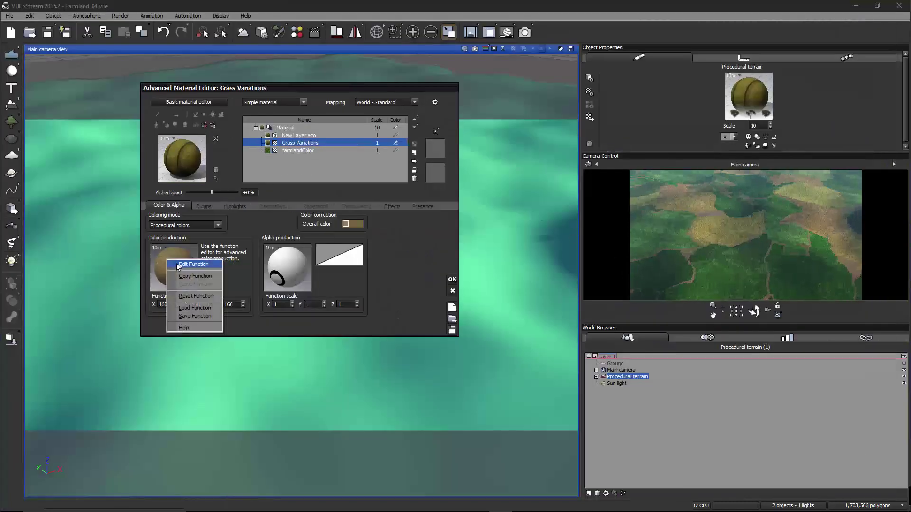
left_click(176, 263)
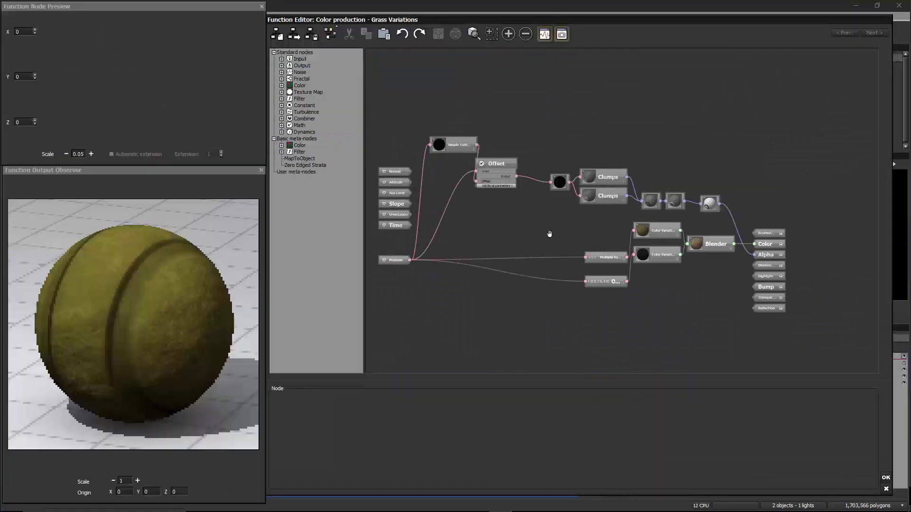
scroll(559, 229, "up", 5)
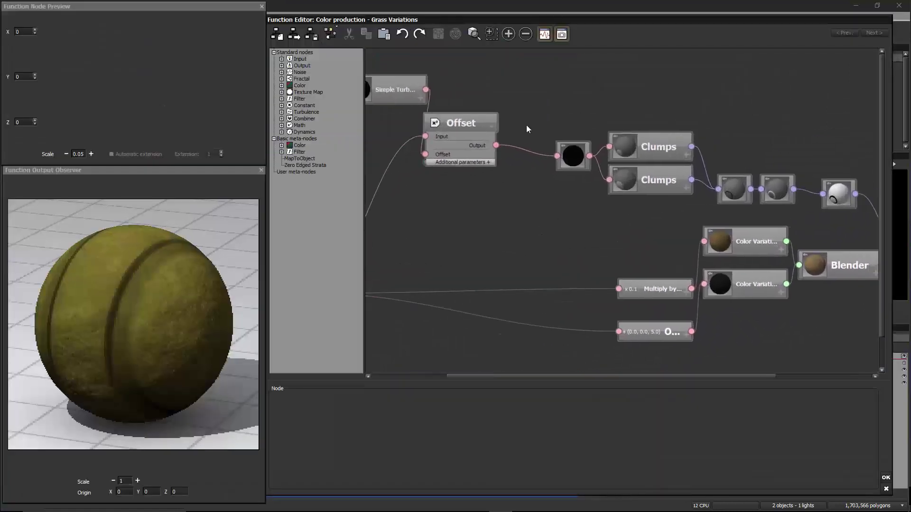
left_click(651, 175)
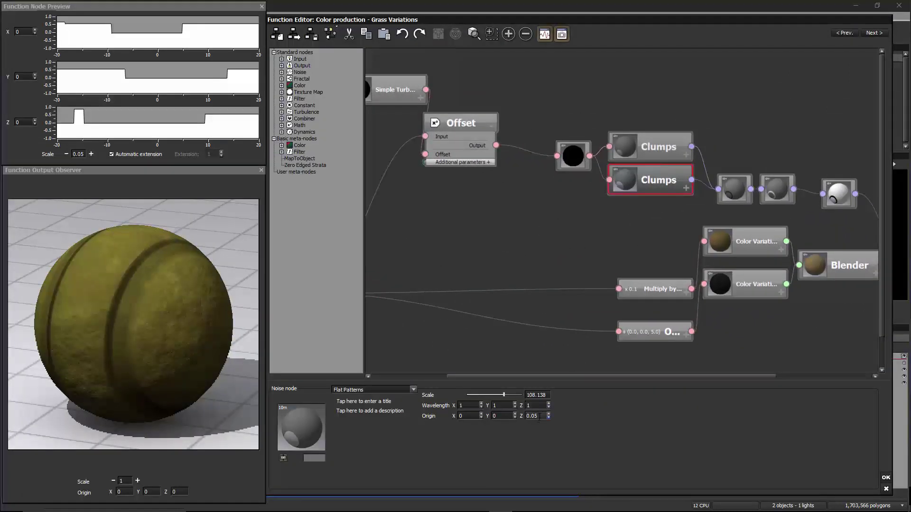
left_click(885, 479)
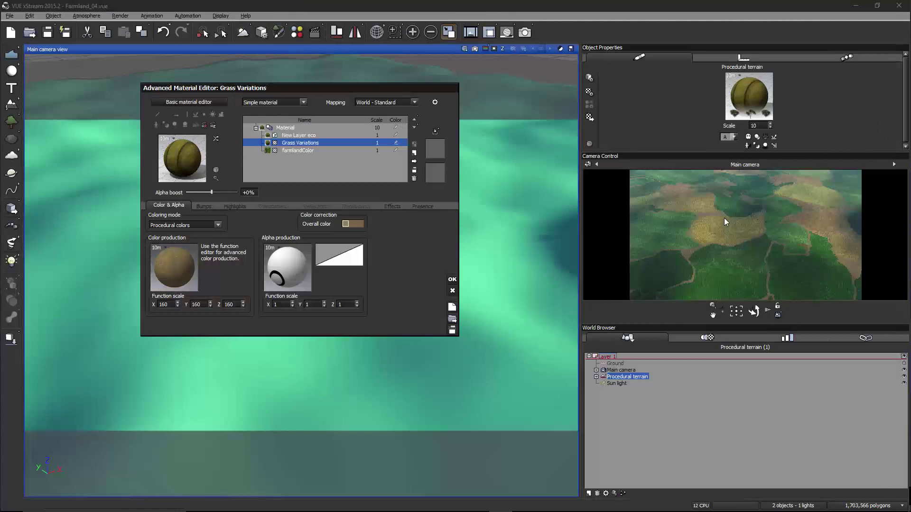
- Review the New Layer eco tree population, accept the terrain material, and deselect the procedural terrain
left_click(302, 136)
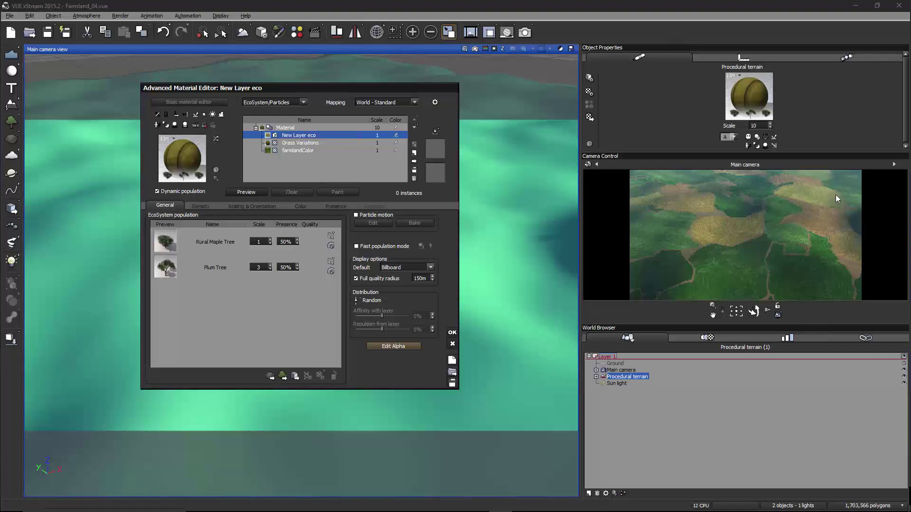
left_click(452, 333)
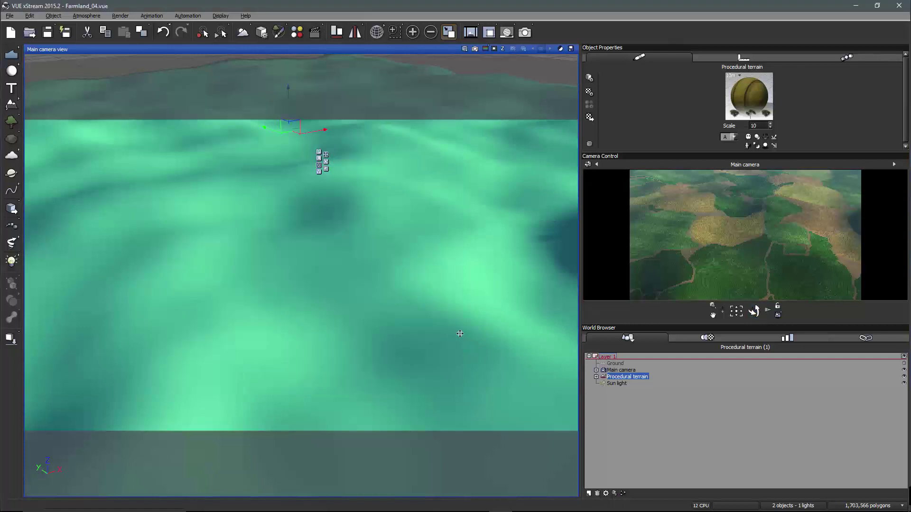
left_click(650, 408)
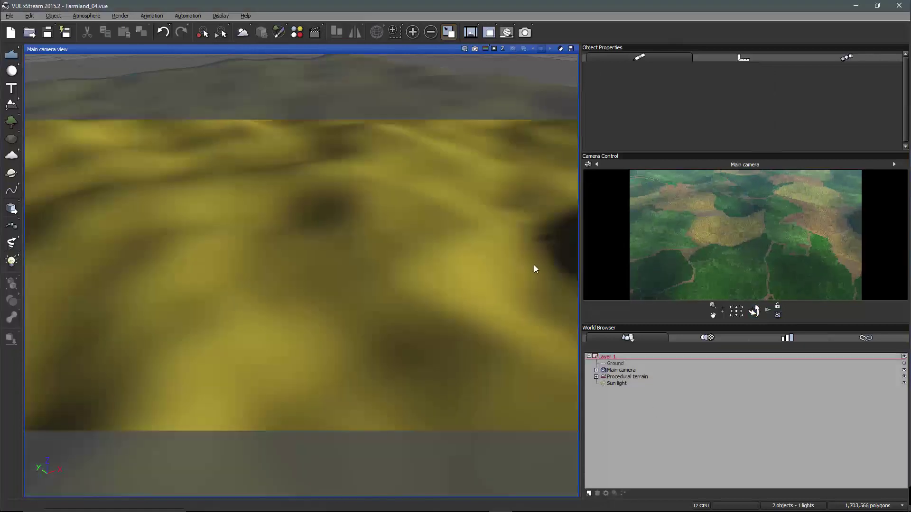